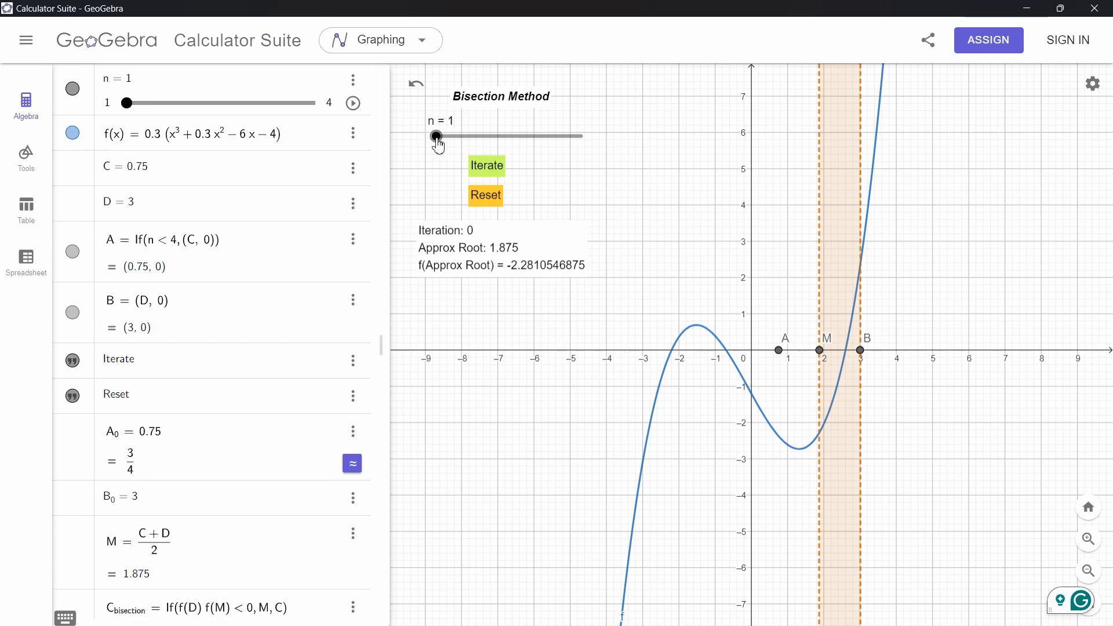
Review the construction's definitions in the algebra list and the graph of the bisection setup
mouse_move(438, 142)
mouse_down()
mouse_move(604, 152)
mouse_move(438, 142)
mouse_up()
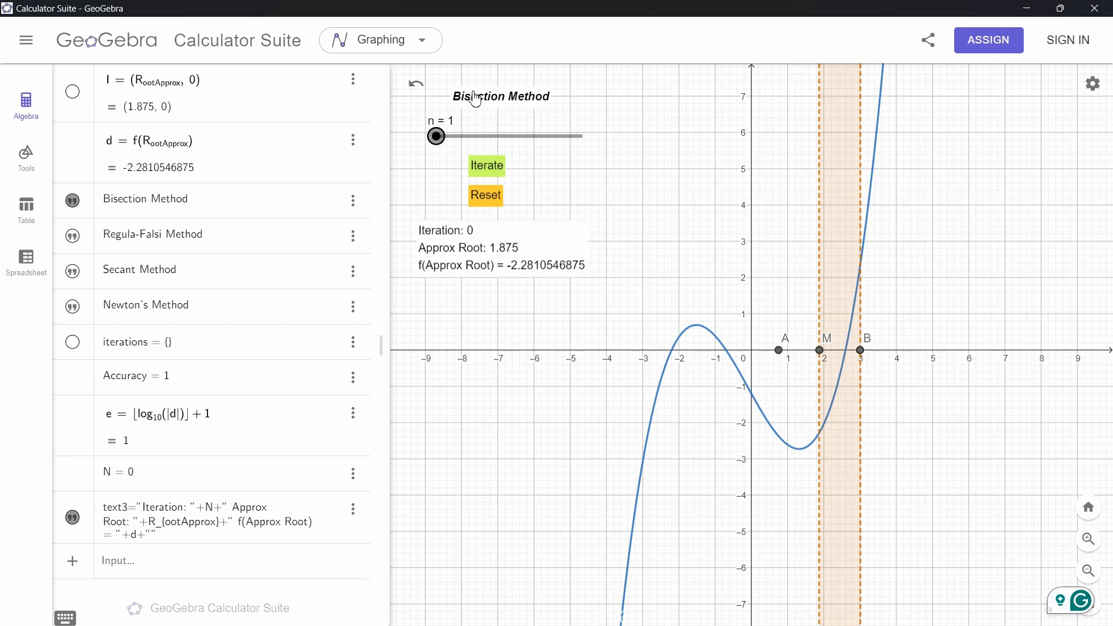
scroll(214, 162, up, 15)
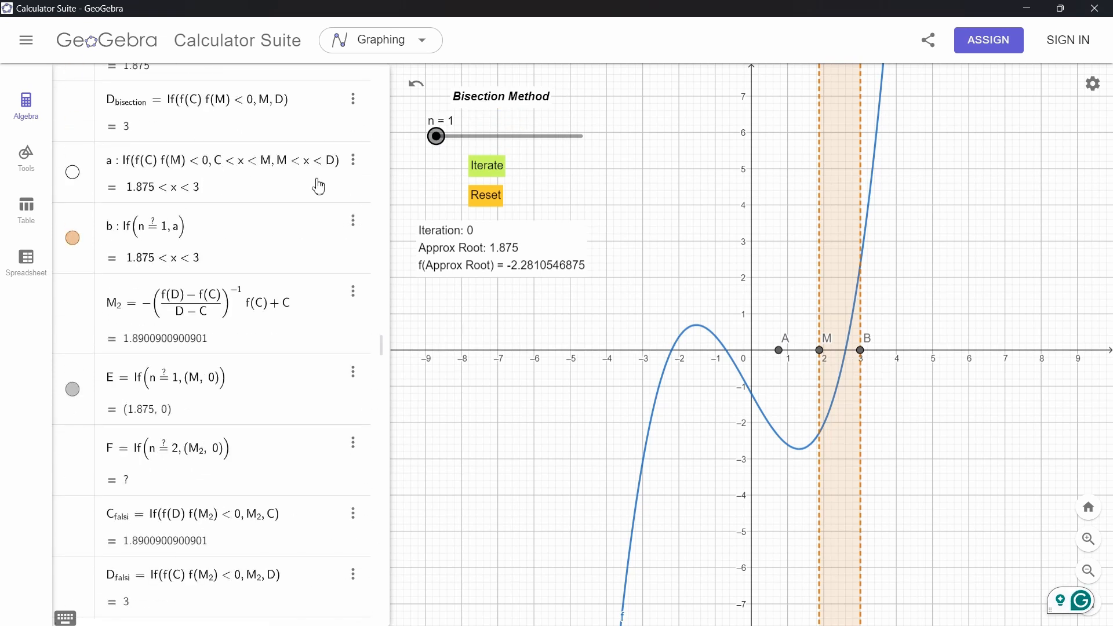
scroll(225, 203, up, 10)
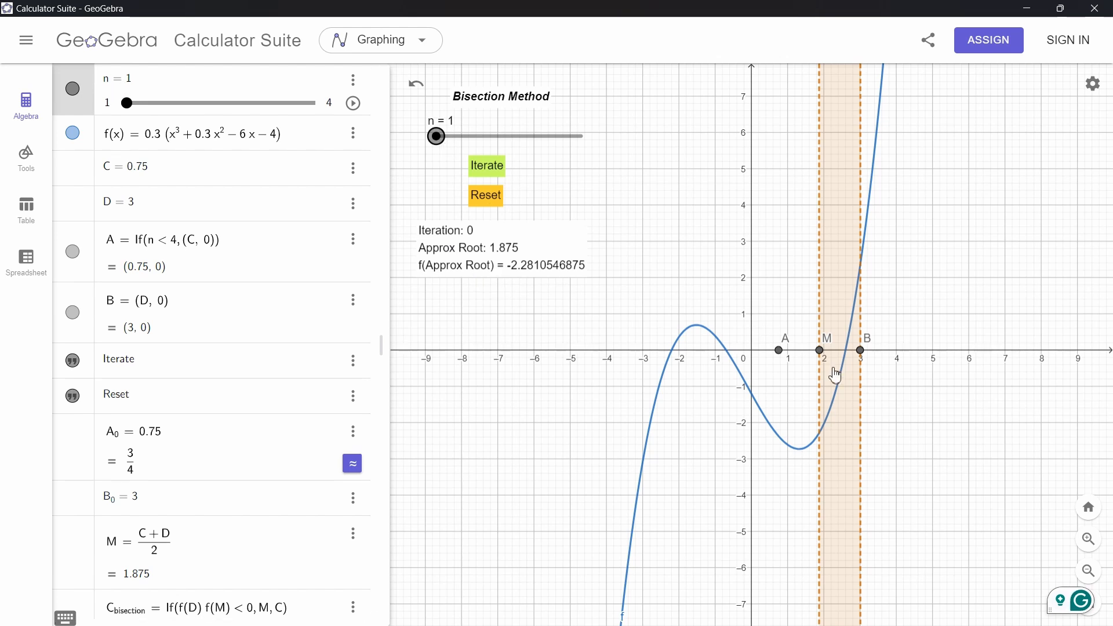
scroll(834, 375, up, 3)
drag(632, 224, 641, 224)
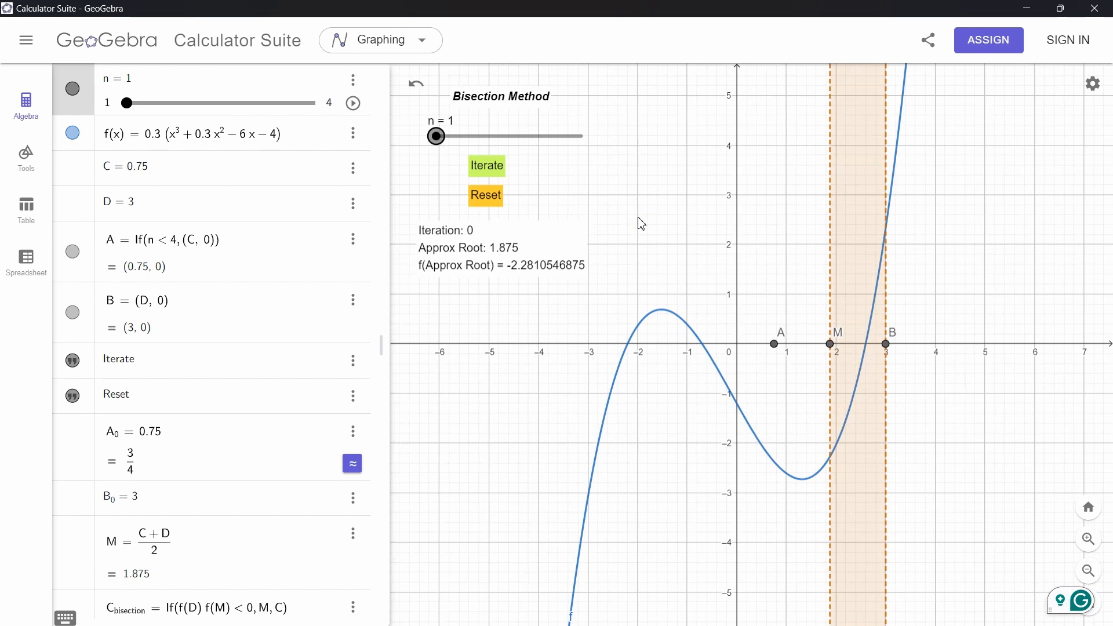
scroll(229, 360, down, 20)
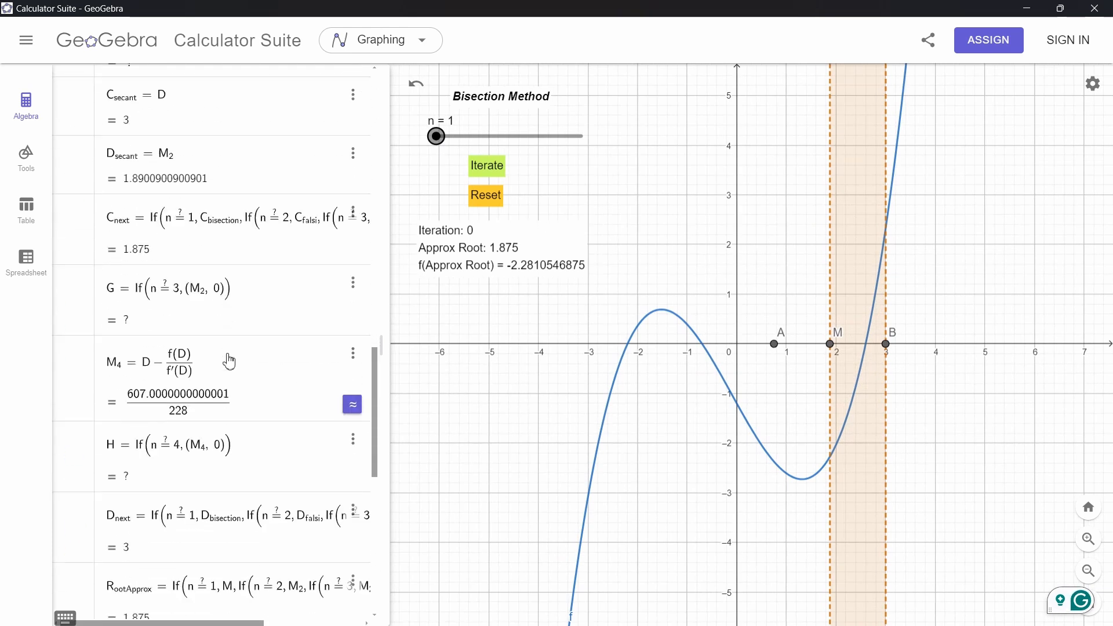
scroll(229, 360, up, 20)
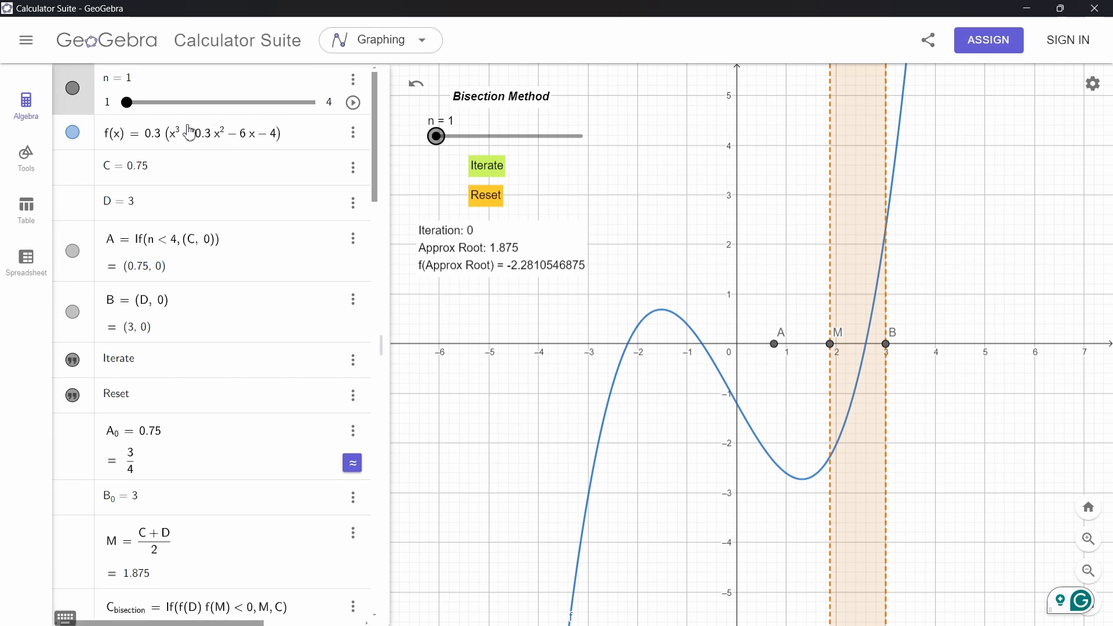
Redefine the function f(x) as sin(x) + x^2
click(147, 137)
drag(148, 138, 228, 139)
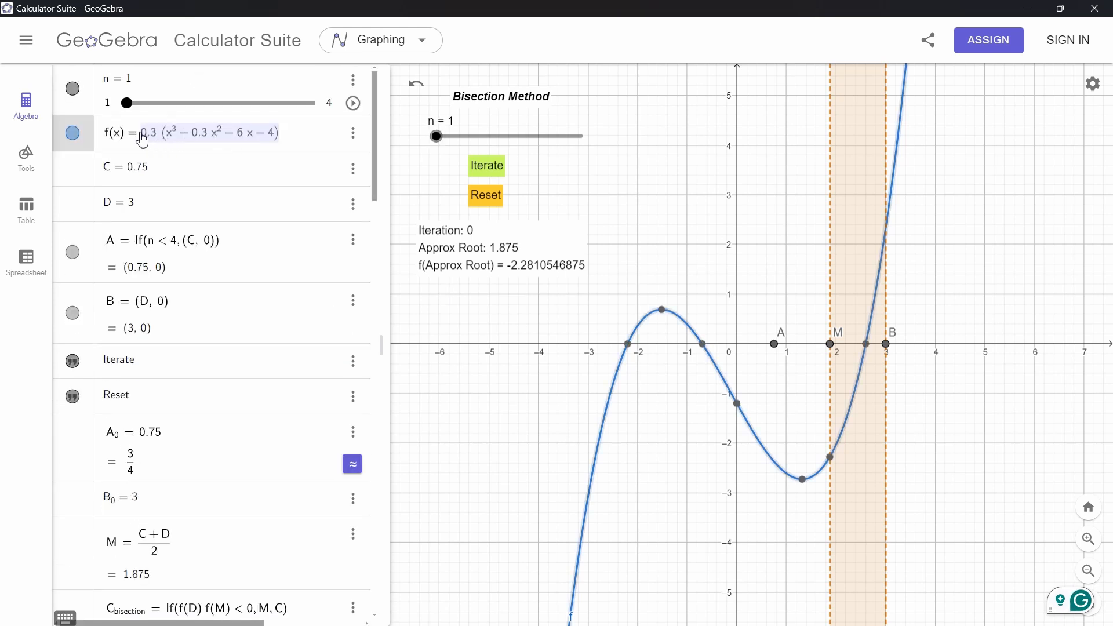
drag(140, 134, 245, 134)
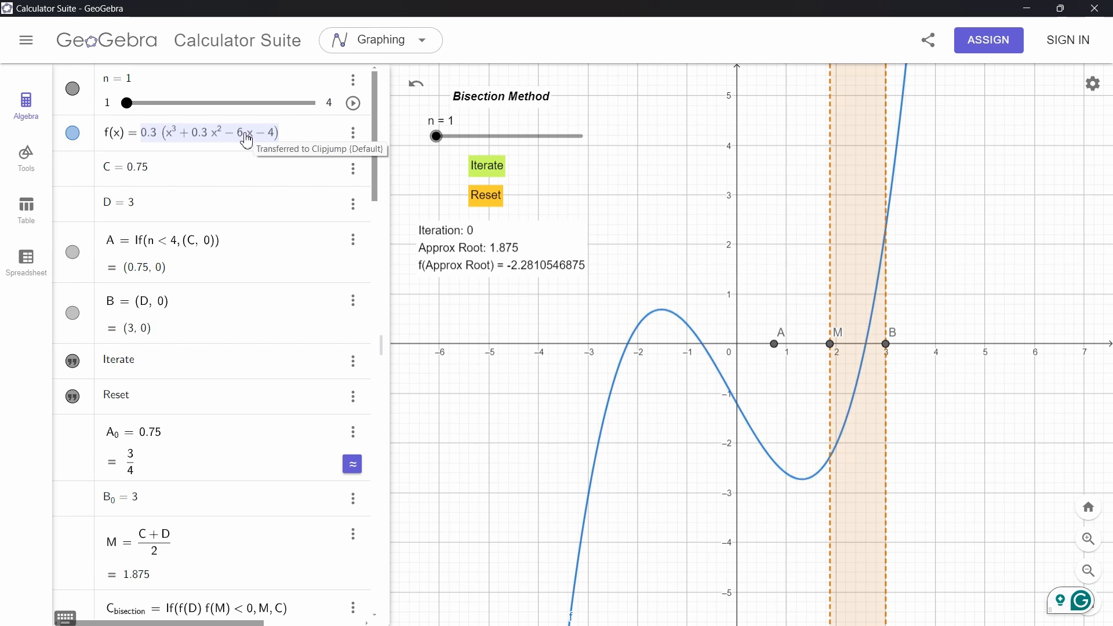
text(sin(x)+)
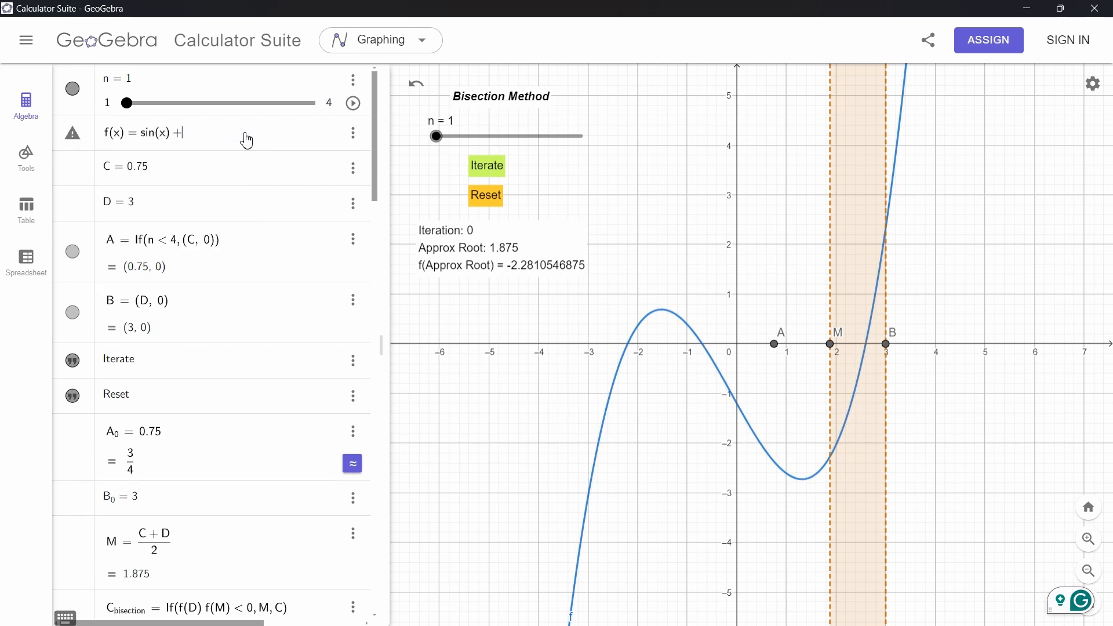
text(x^2)
key(Return)
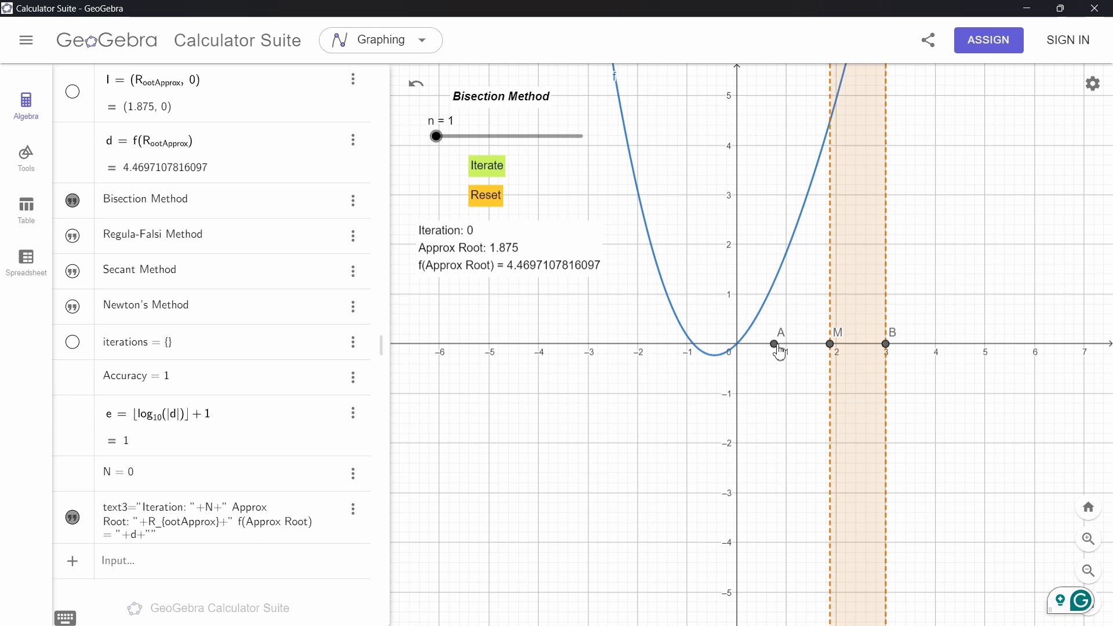
Drag point A to about -1.38 and point B to -0.5 to bracket the negative root
drag(779, 352, 724, 352)
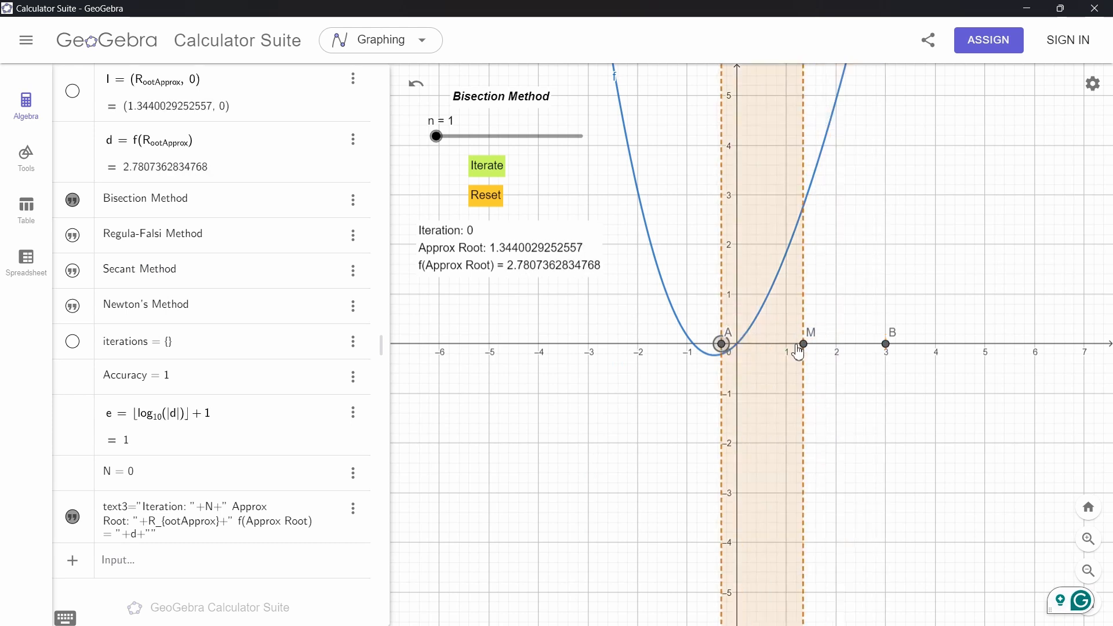
drag(886, 350, 636, 355)
scroll(732, 355, up, 4)
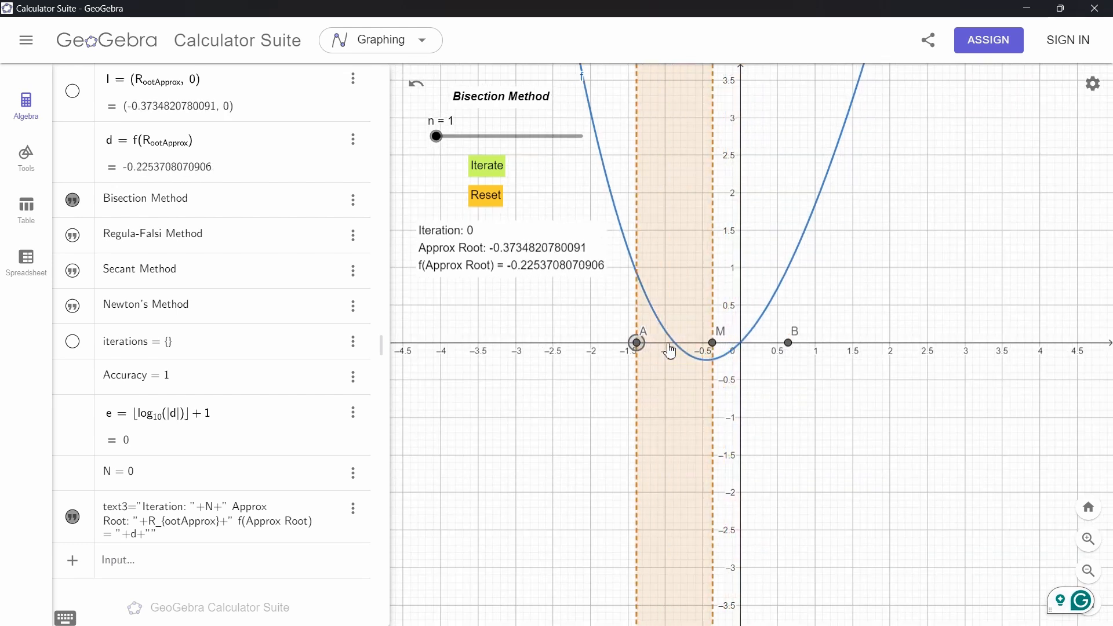
drag(787, 343, 704, 347)
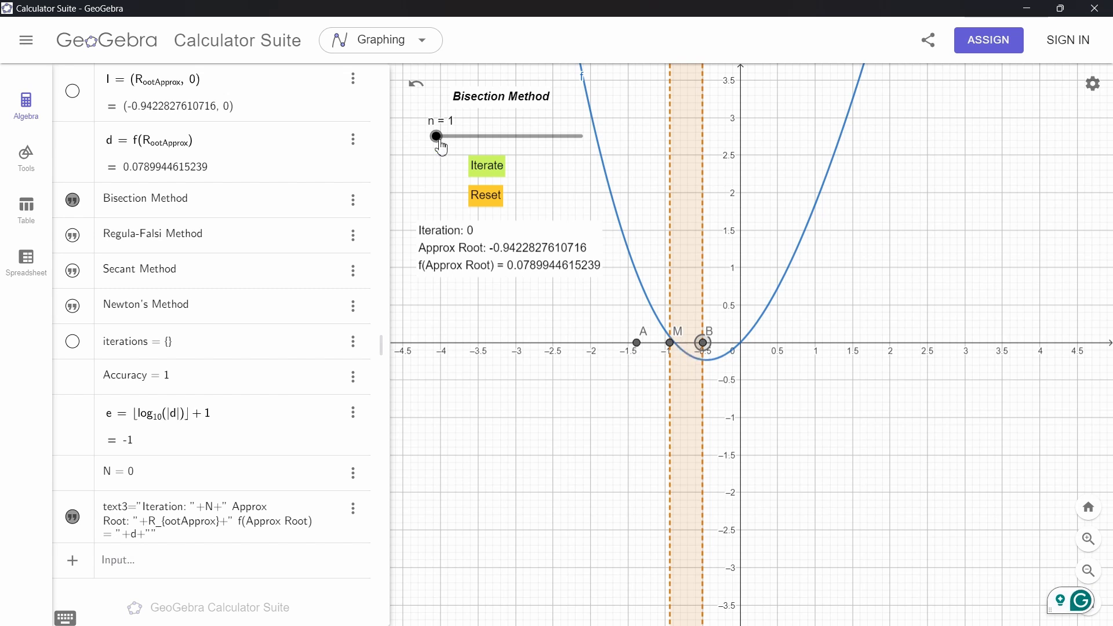
mouse_move(441, 147)
mouse_down()
mouse_move(592, 145)
mouse_move(440, 147)
mouse_up()
scroll(293, 155, up, 20)
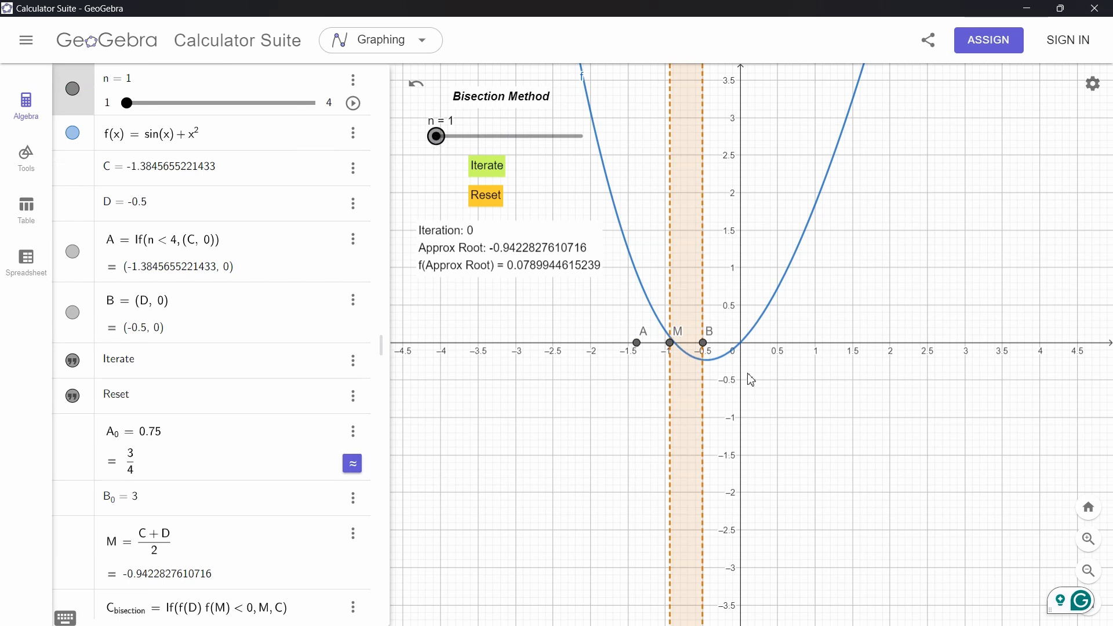
Run eight bisection iterations and dismiss the error dialog
click(488, 173)
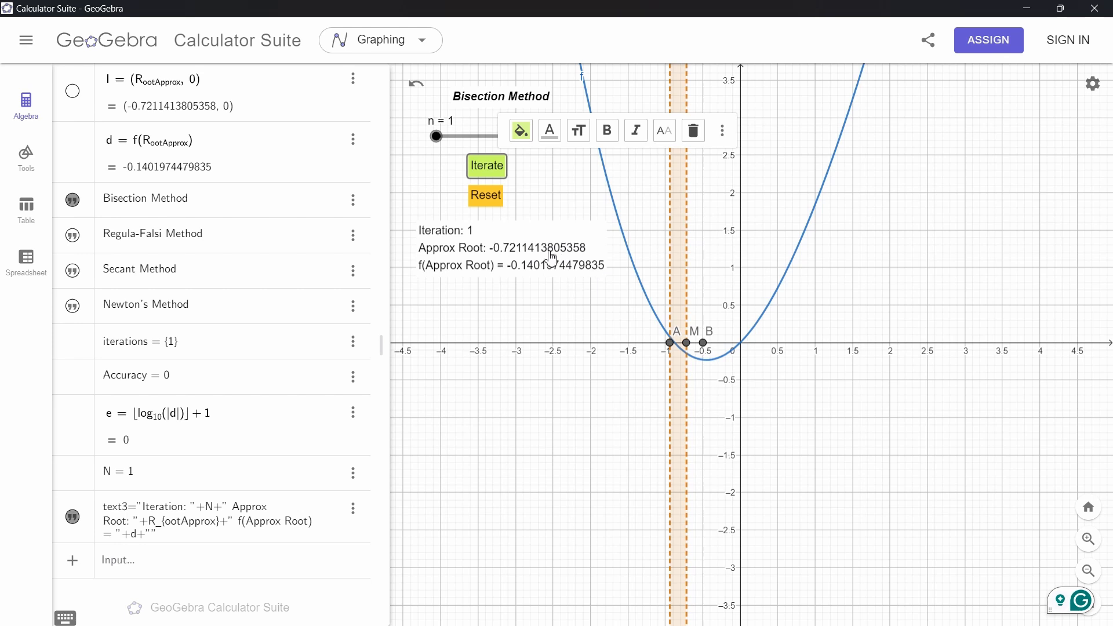
click(484, 169)
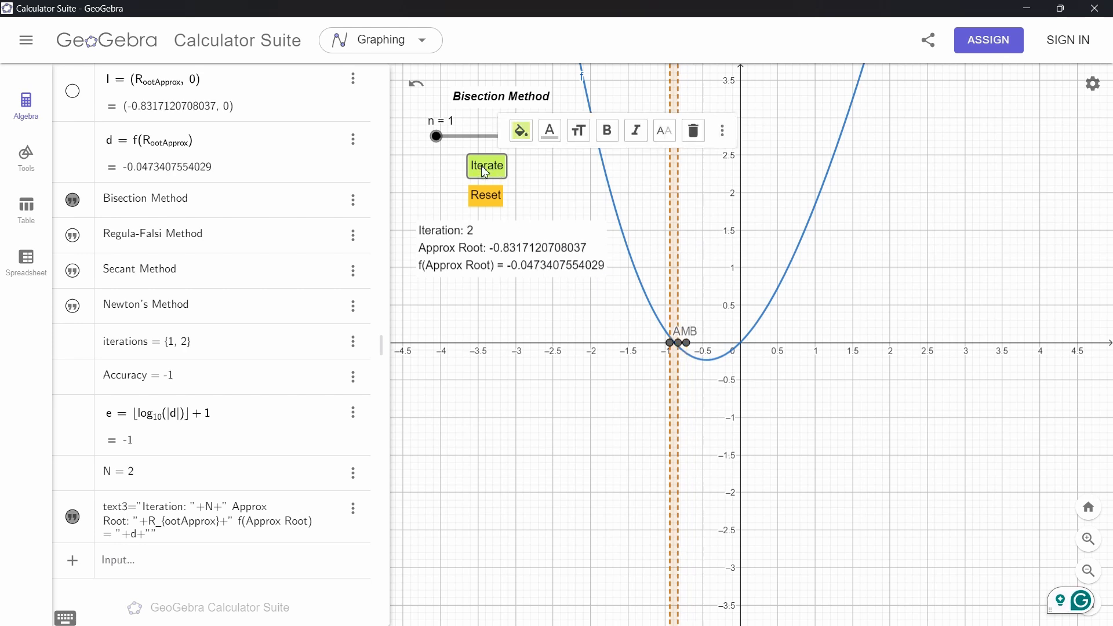
click(484, 170)
click(484, 170)
click(485, 170)
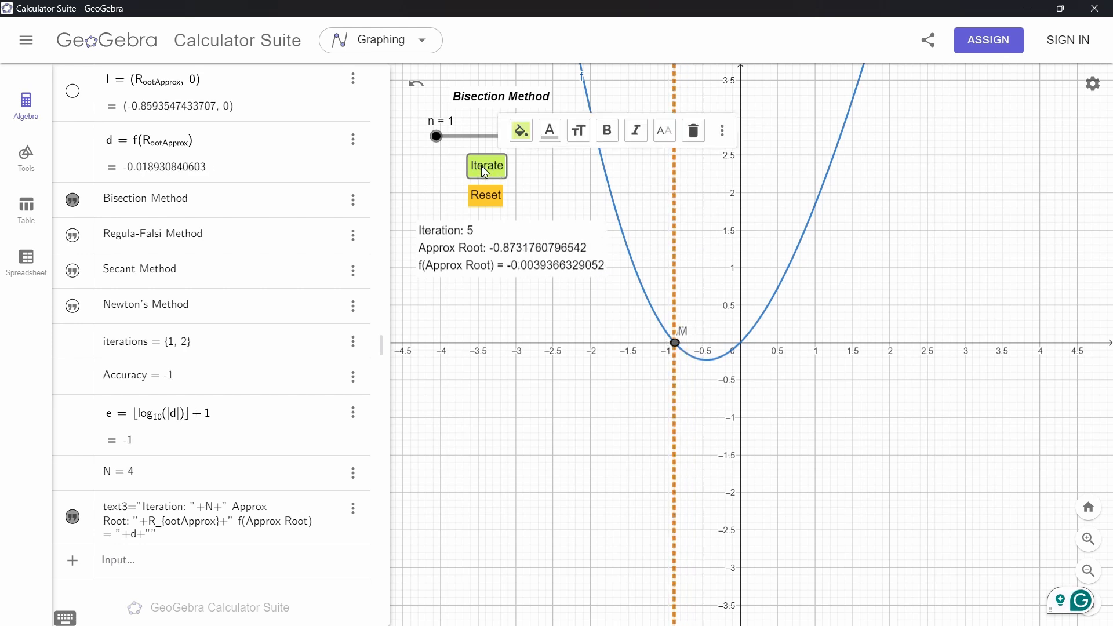
click(485, 169)
click(485, 169)
click(484, 170)
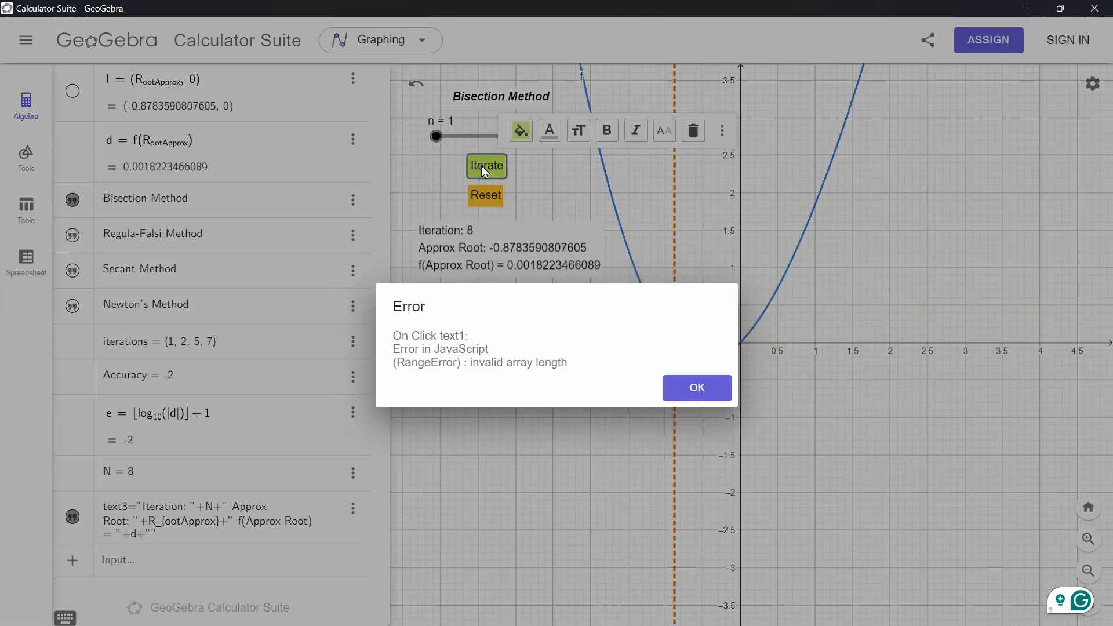
click(697, 387)
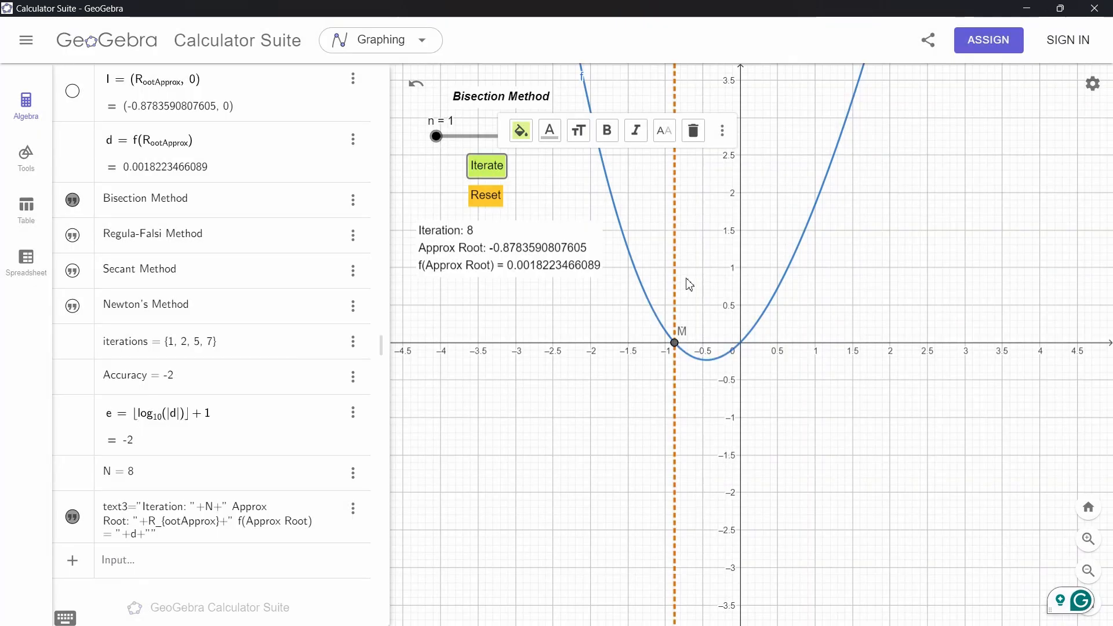
Reset the iterations and re-bracket the root with A near -1.2 and B near -0.5
scroll(673, 342, up, 10)
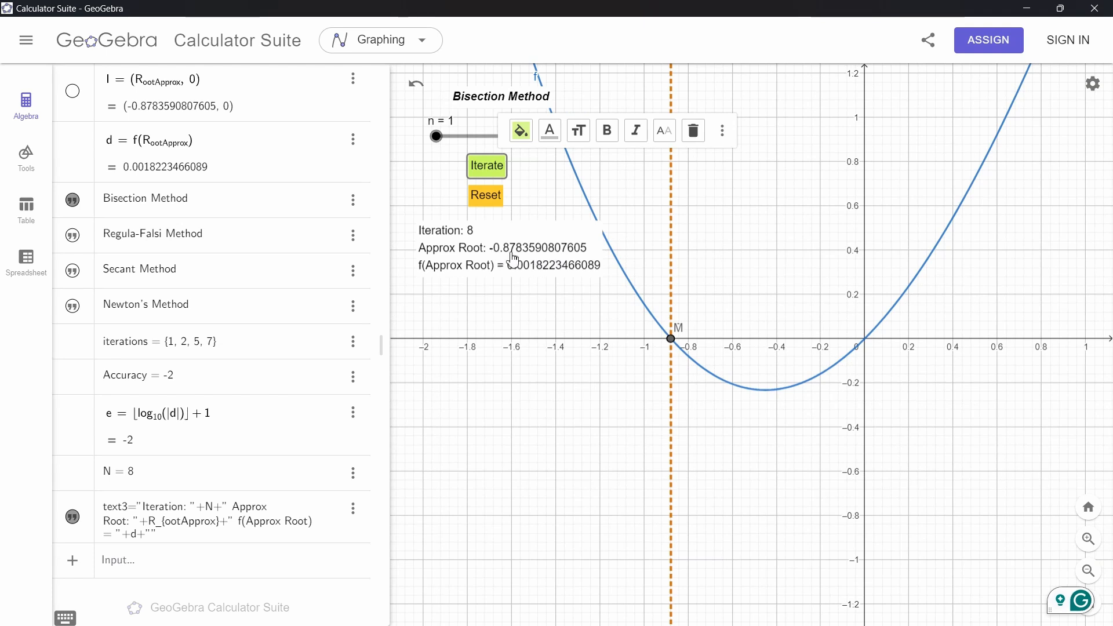
click(494, 204)
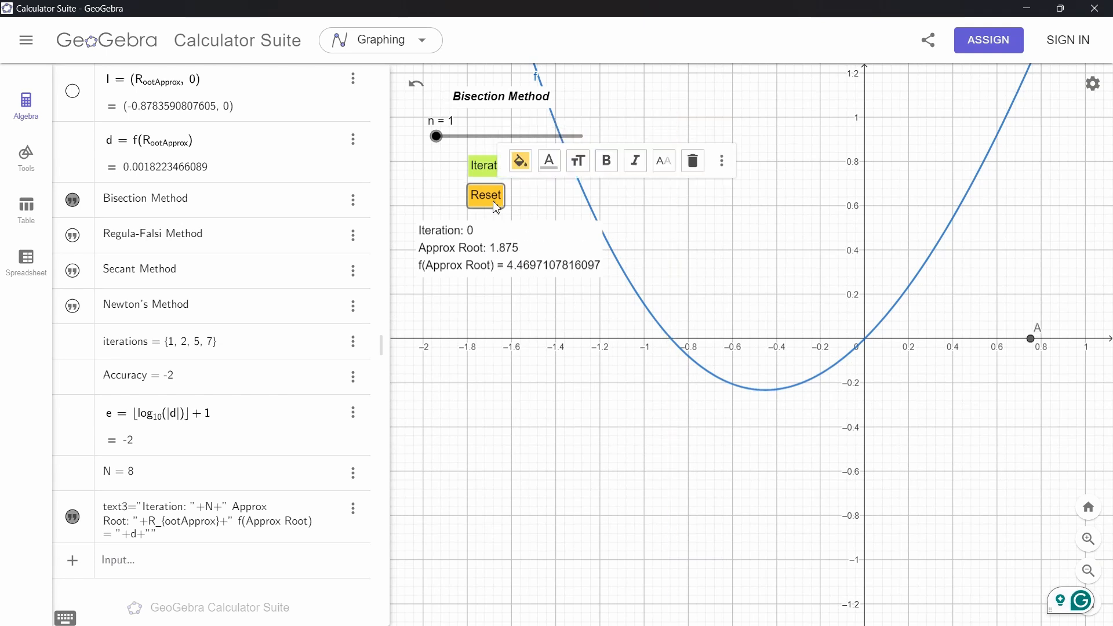
scroll(904, 316, down, 10)
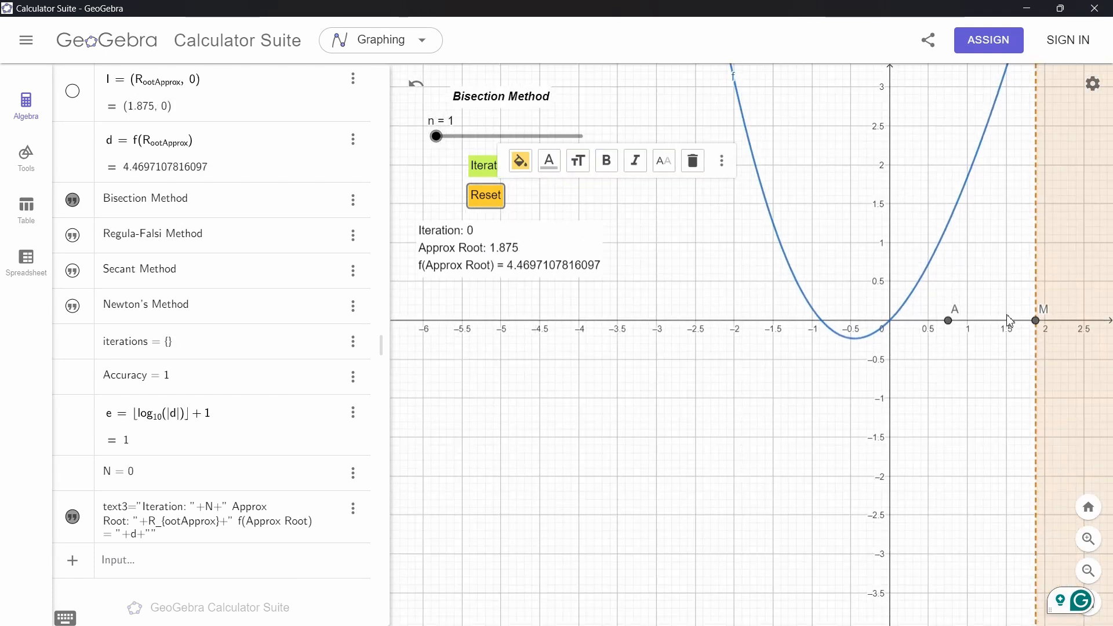
drag(956, 330, 799, 326)
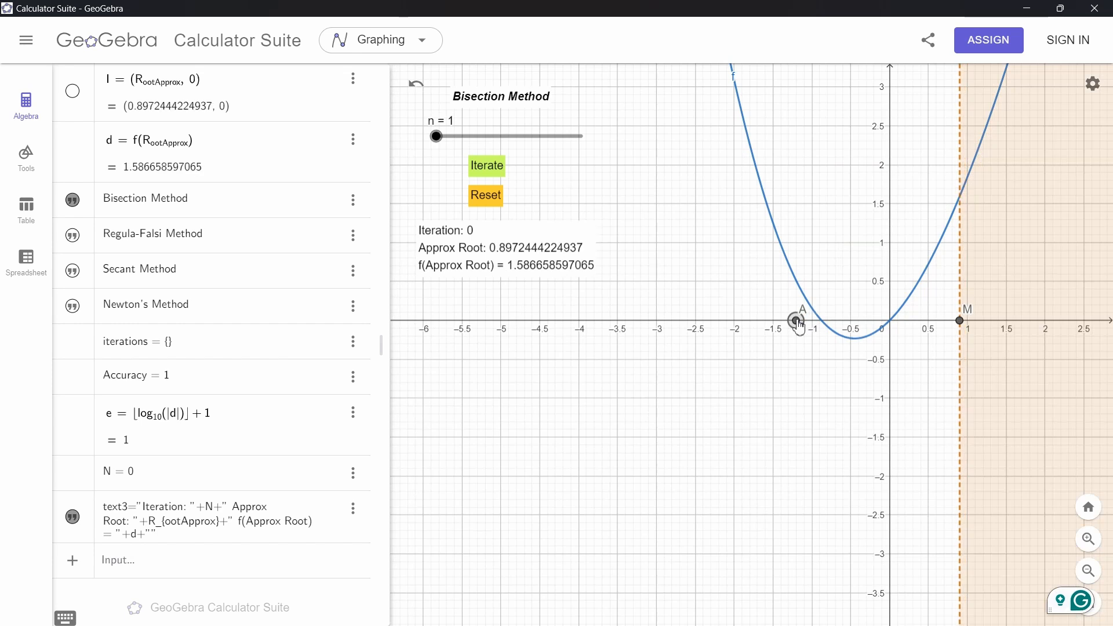
scroll(798, 327, down, 6)
drag(970, 321, 824, 322)
scroll(810, 320, up, 12)
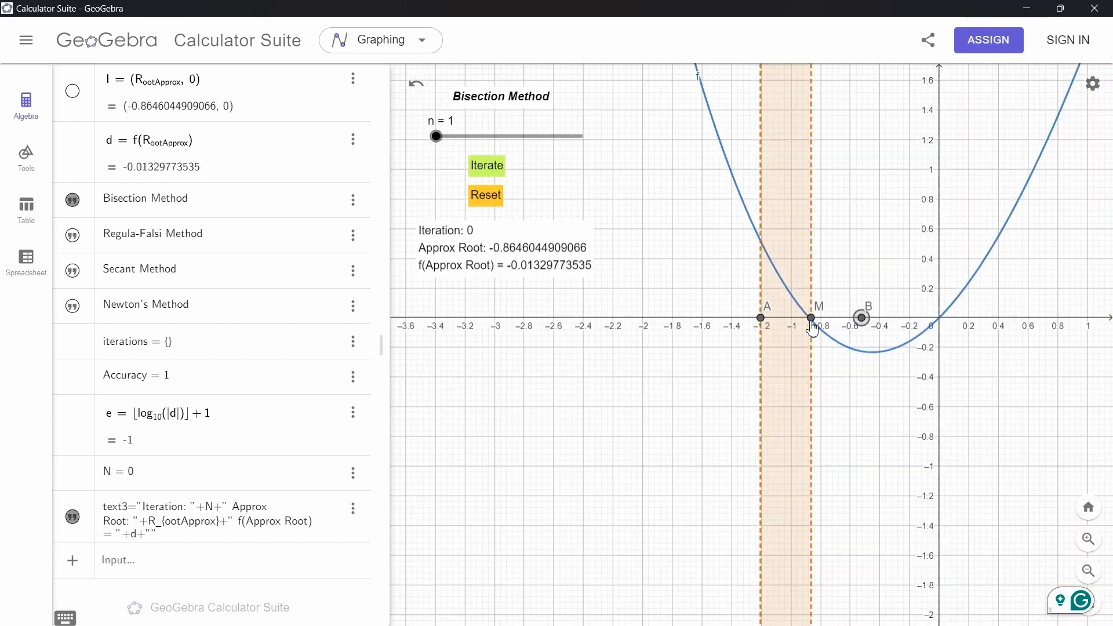
Switch the method slider to n = 2 for Regula-Falsi and run six iterations
drag(439, 142, 484, 141)
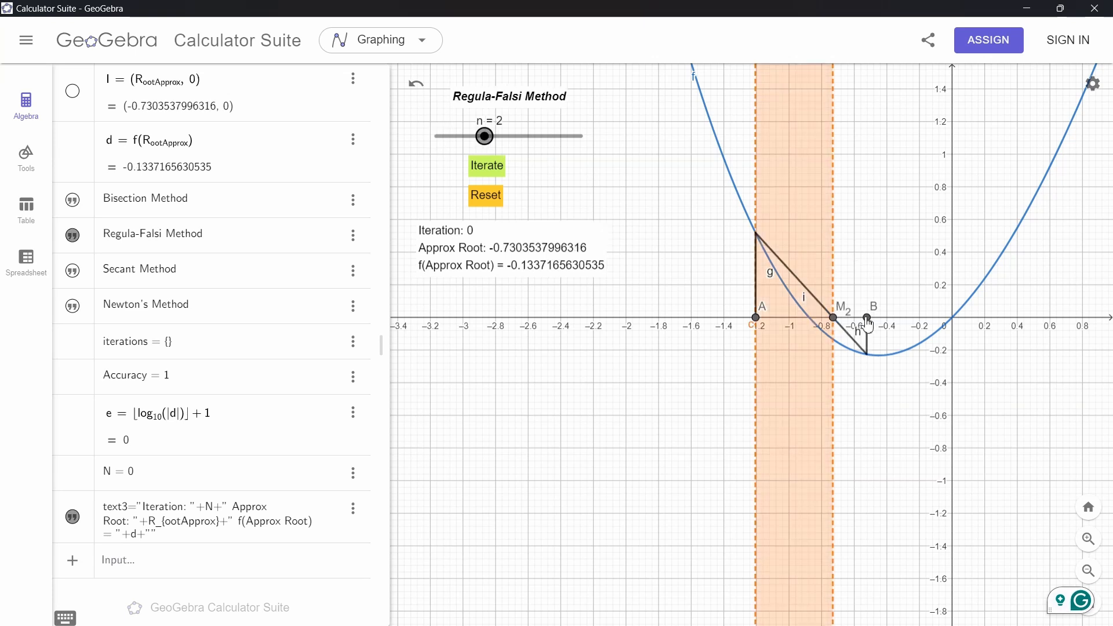
drag(867, 318, 855, 320)
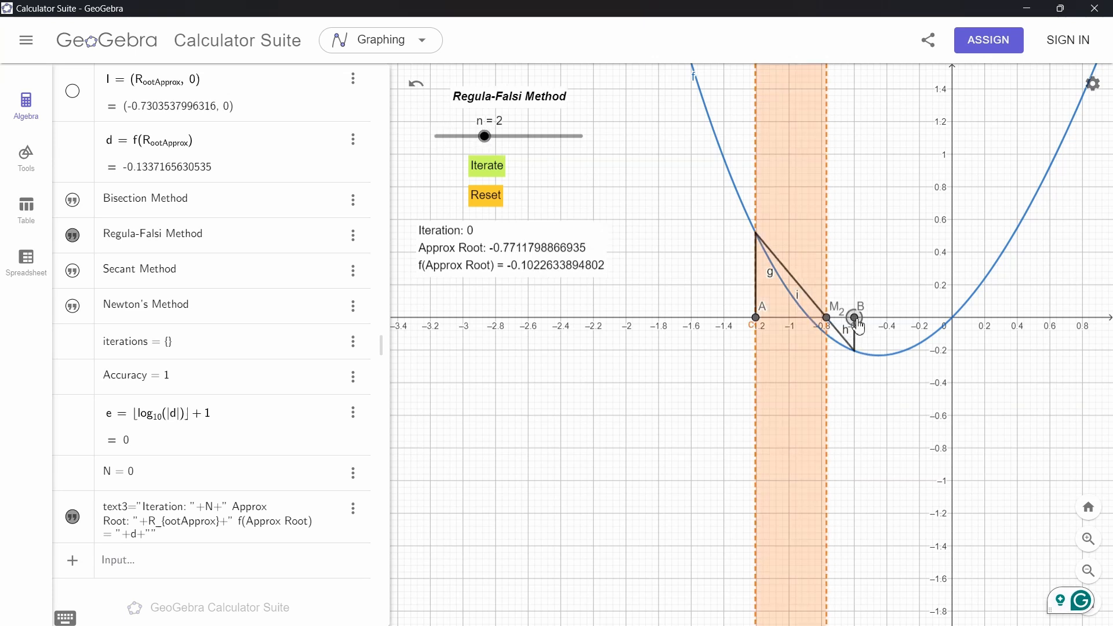
click(489, 172)
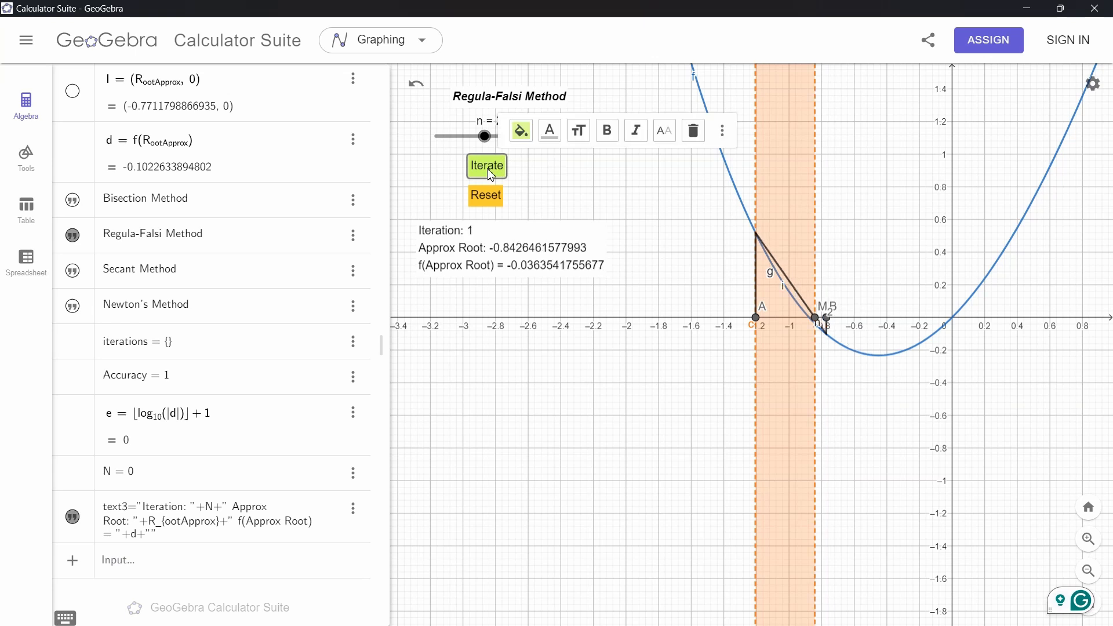
click(488, 172)
click(489, 172)
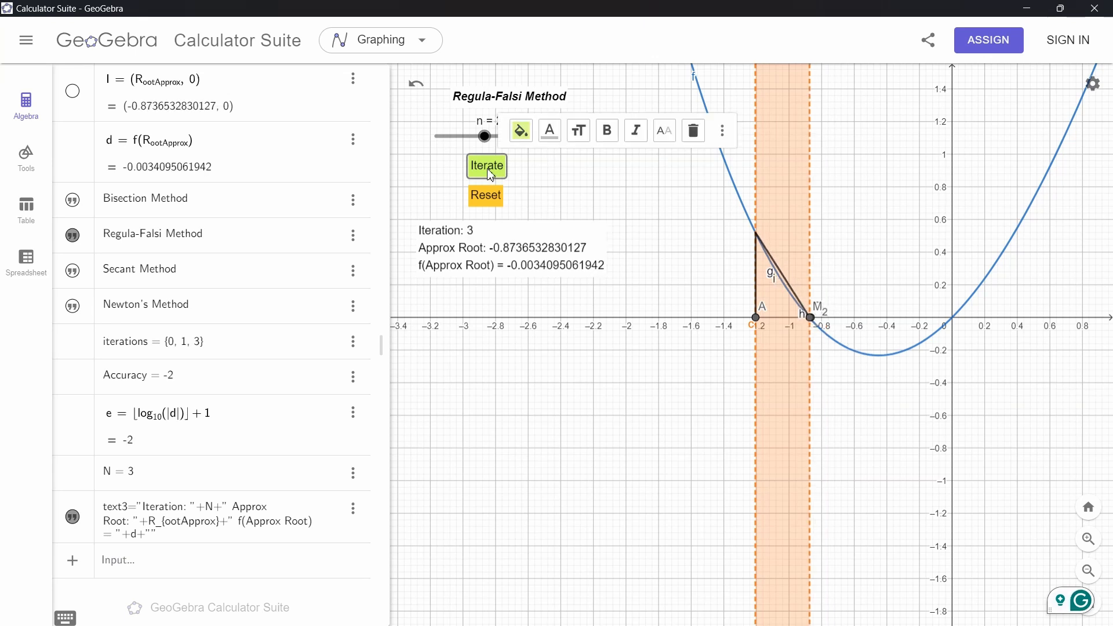
click(489, 172)
click(489, 172)
click(488, 172)
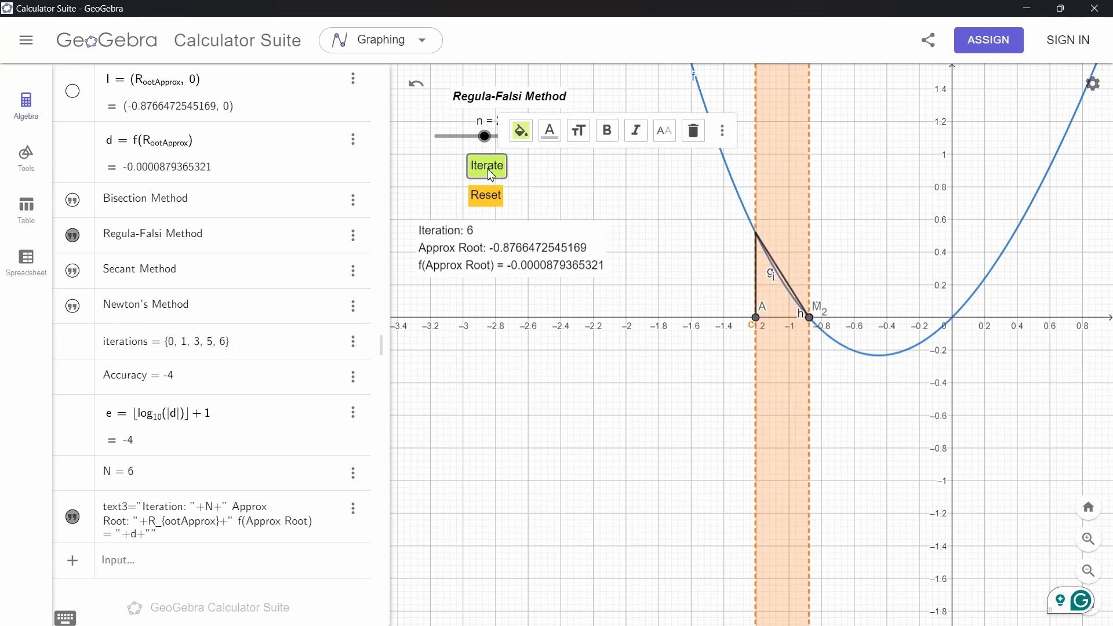
click(566, 184)
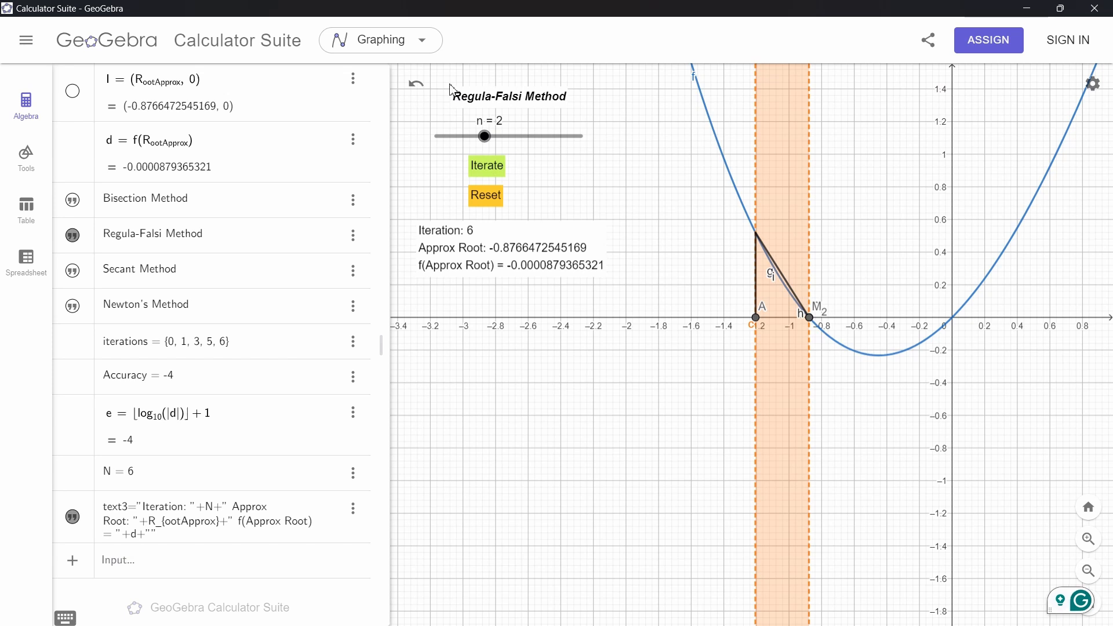
Switch the method slider to n = 3 for the Secant method and reset the iterations
mouse_move(488, 141)
mouse_down()
mouse_move(596, 139)
mouse_move(447, 148)
mouse_move(475, 138)
mouse_up()
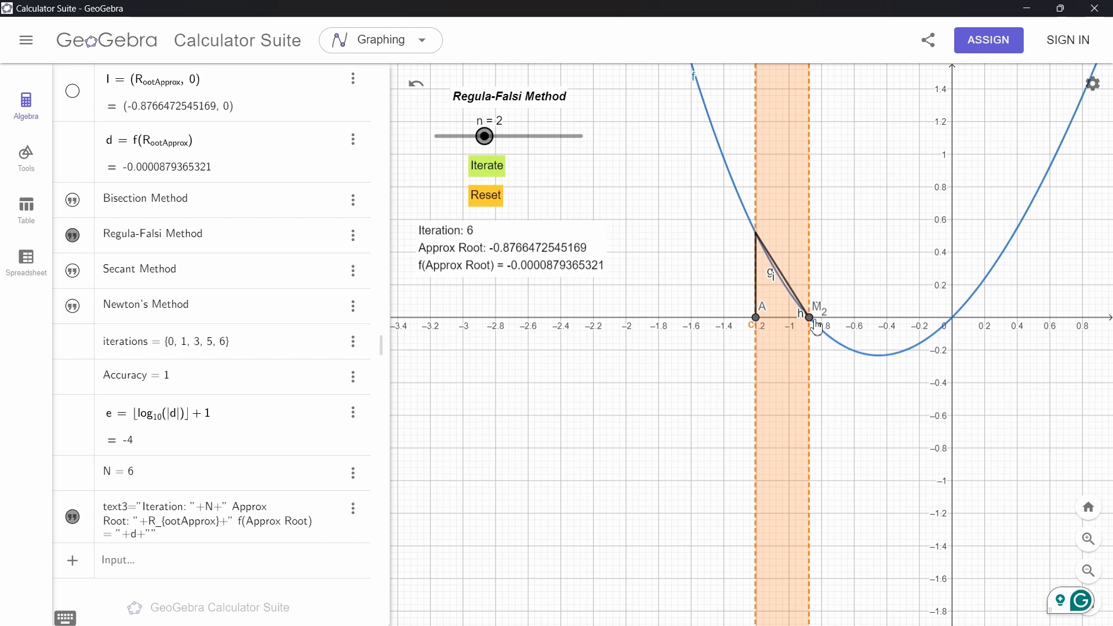
drag(816, 327, 858, 322)
drag(486, 144, 532, 148)
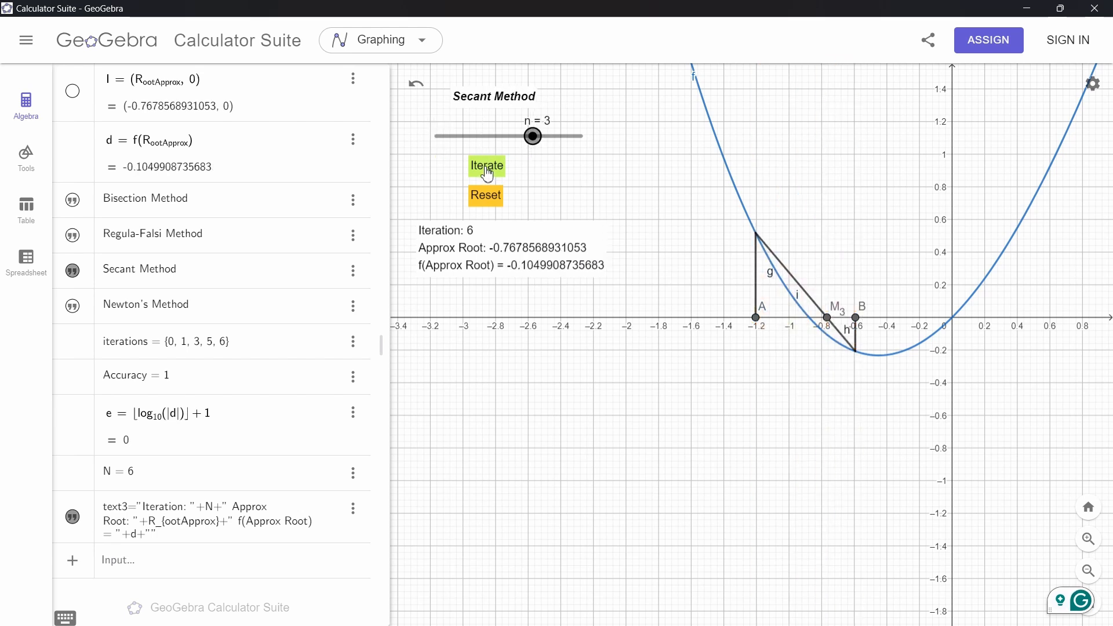
click(484, 195)
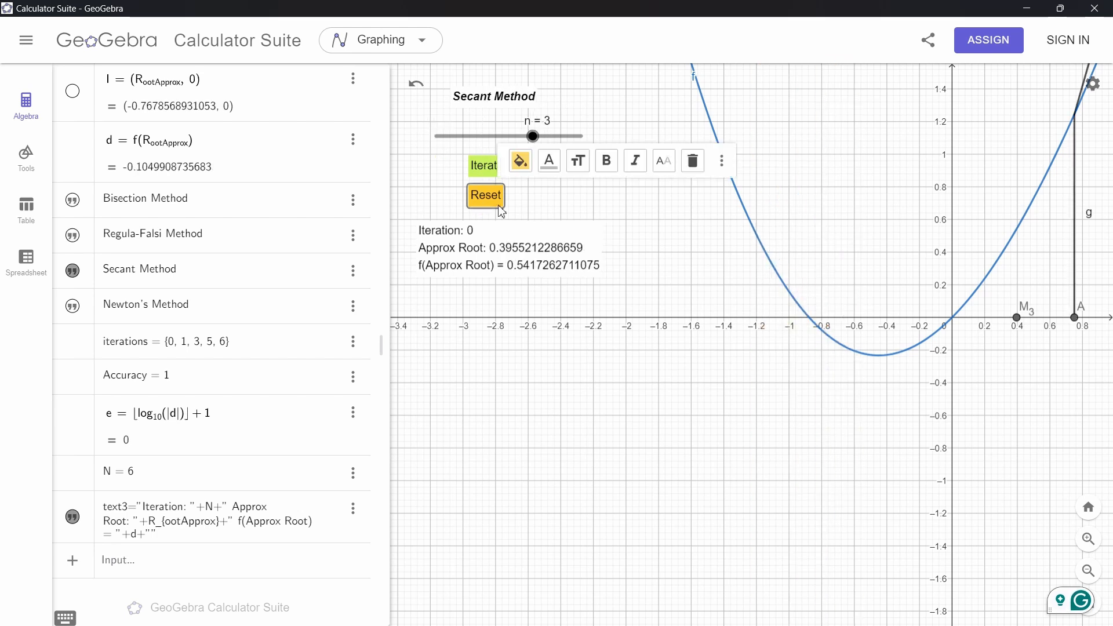
Drag point A to about -1.3 on the x-axis
scroll(848, 375, down, 5)
drag(968, 398, 777, 451)
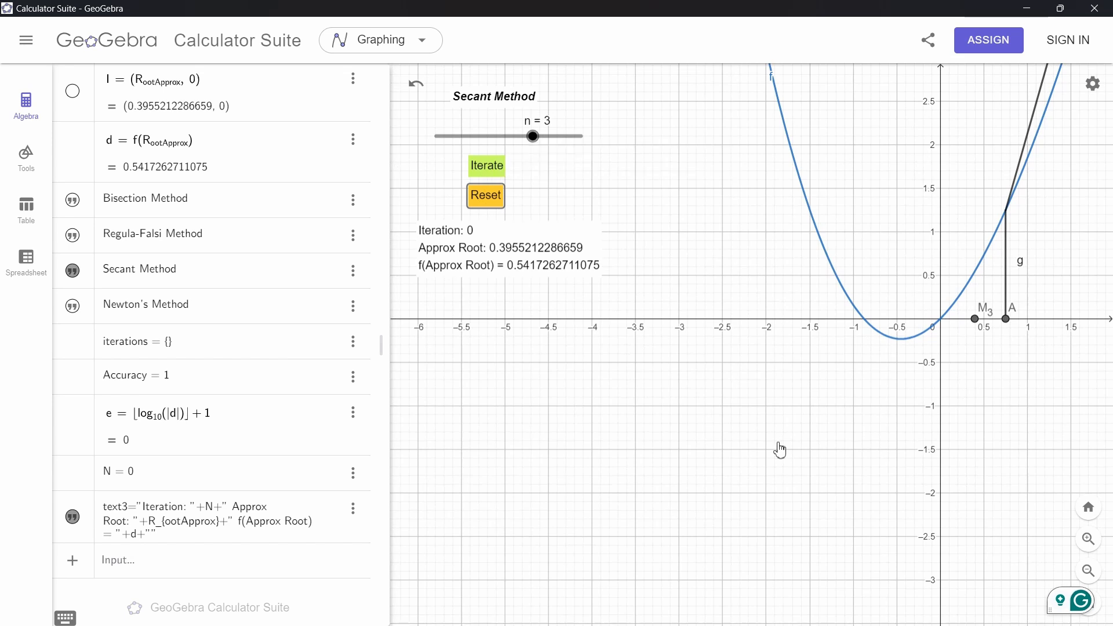
drag(813, 380, 638, 383)
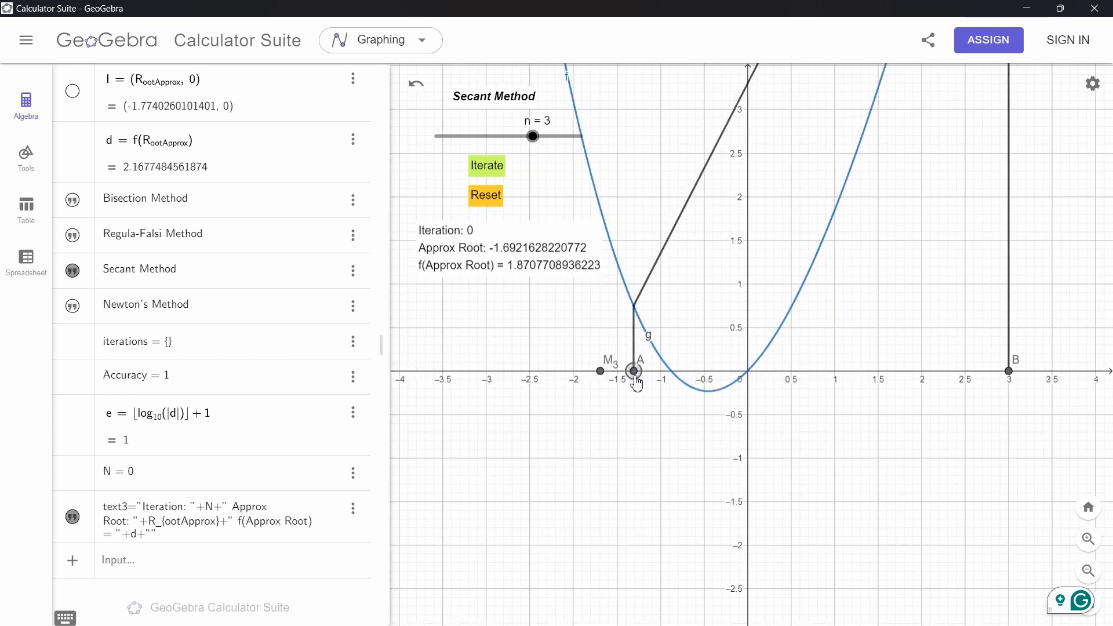
Drag point B to about -0.4 on the x-axis and run nine Secant iterations, dismissing the error dialog
drag(1010, 382, 711, 374)
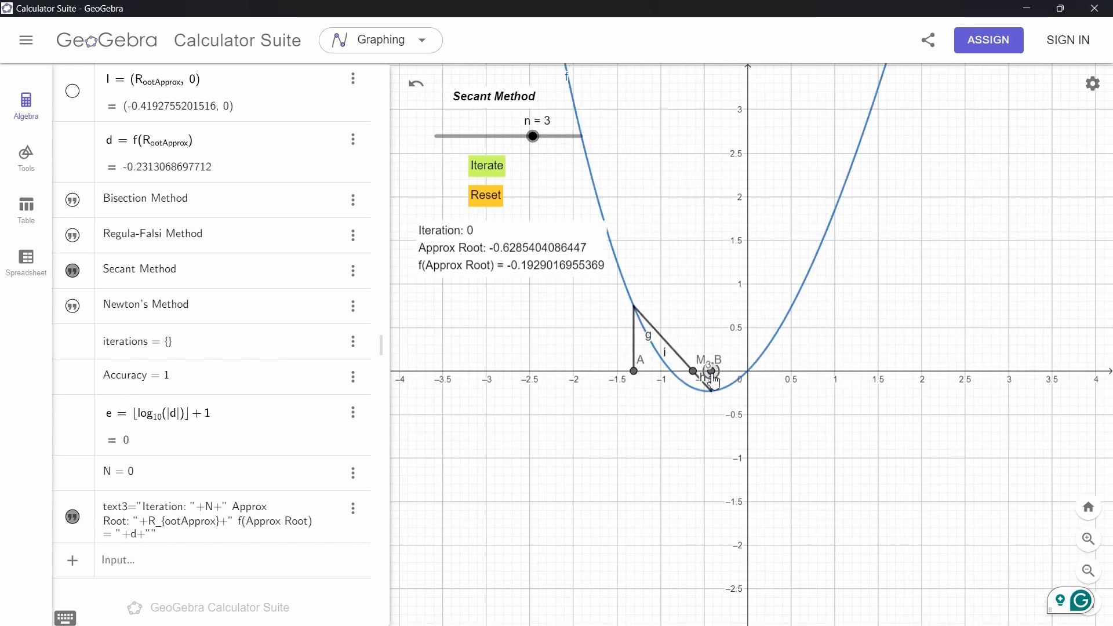
click(490, 168)
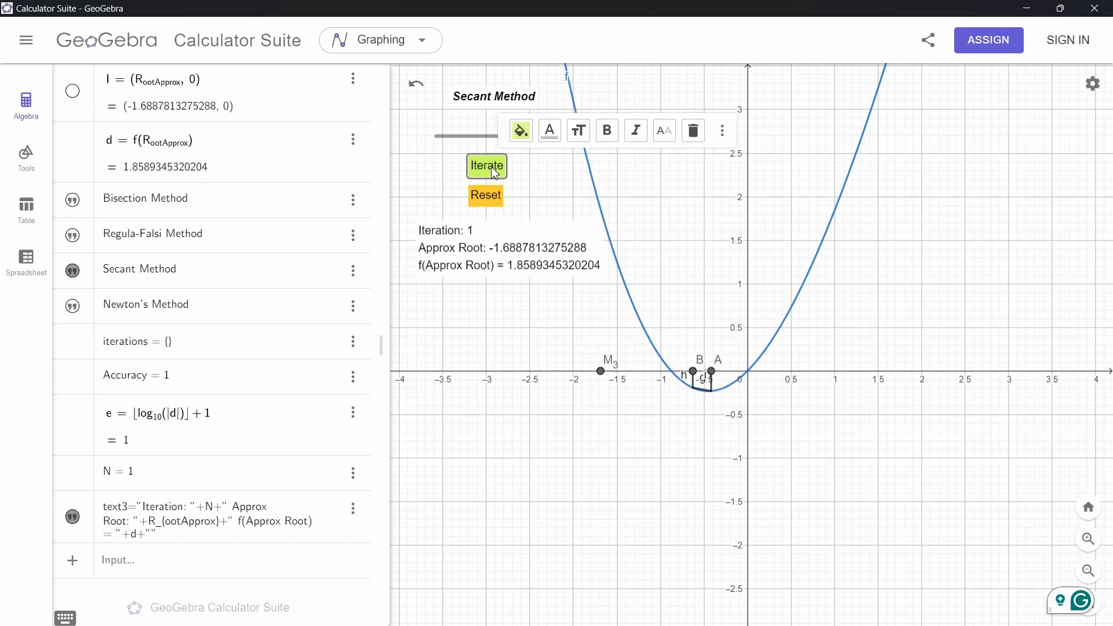
click(492, 171)
click(491, 170)
click(492, 169)
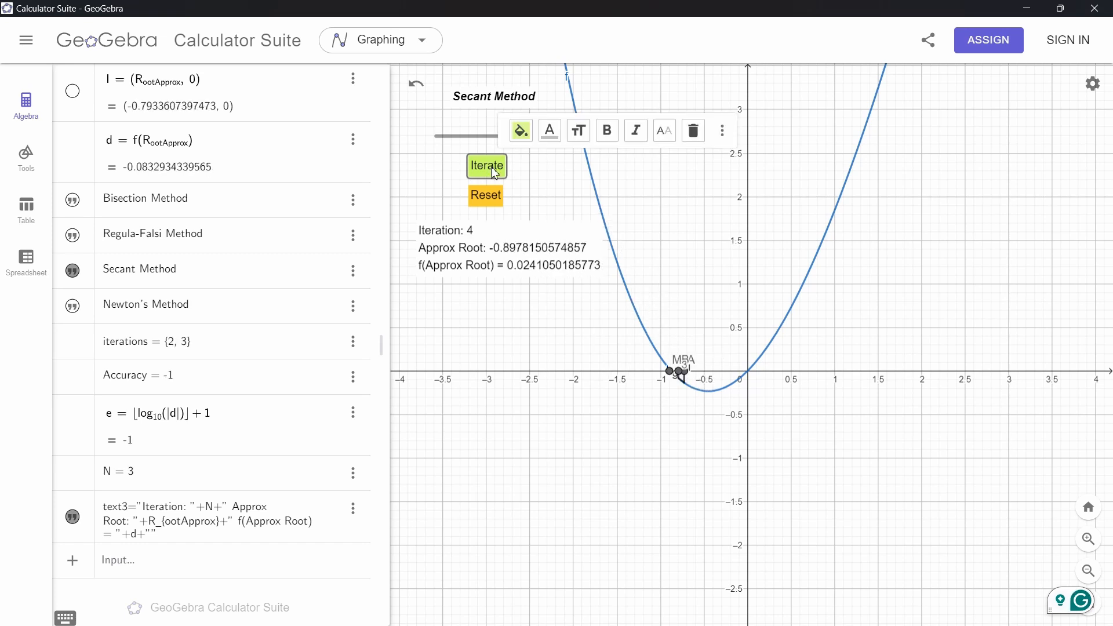
click(492, 170)
click(491, 170)
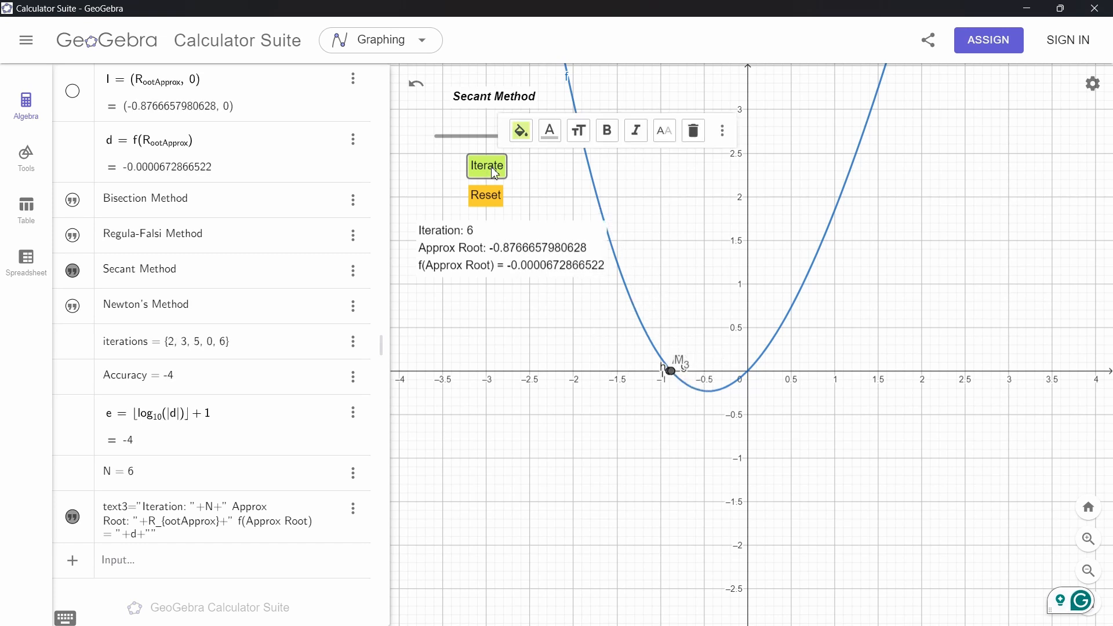
click(492, 170)
click(492, 170)
click(492, 169)
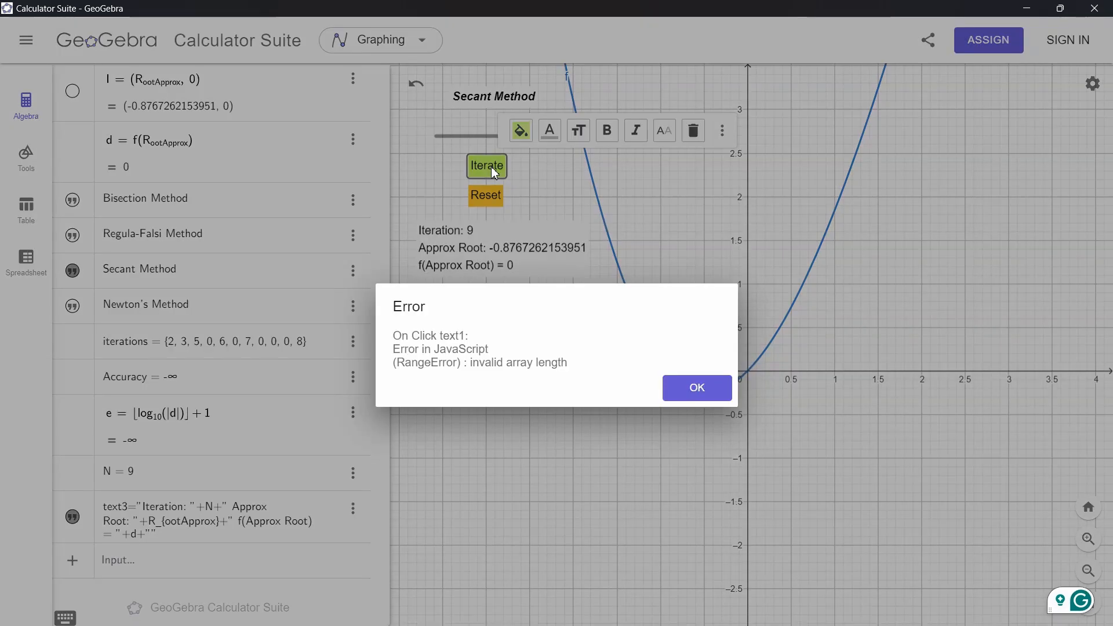
click(713, 399)
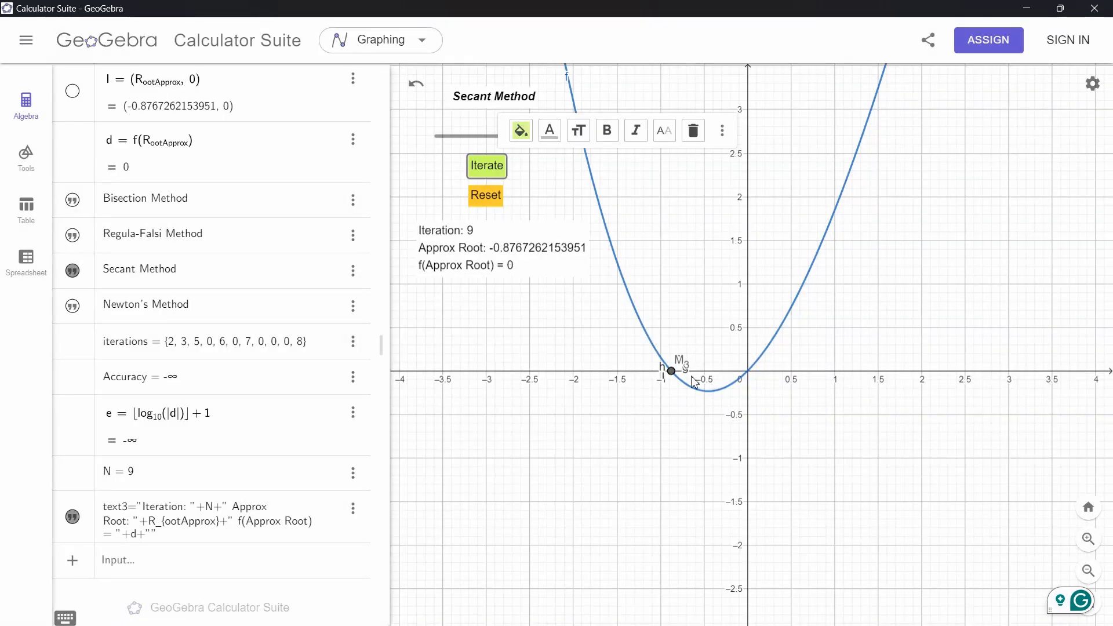
Switch the method slider to n = 4 for Newton's Method and drag point B to about -1.4
click(534, 177)
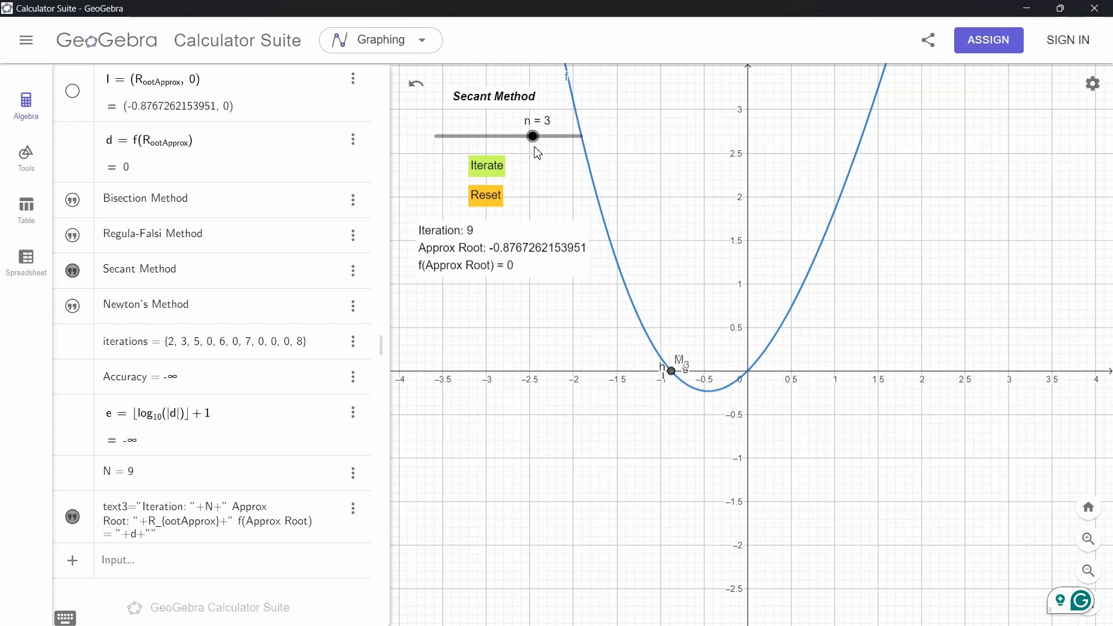
drag(546, 148, 581, 136)
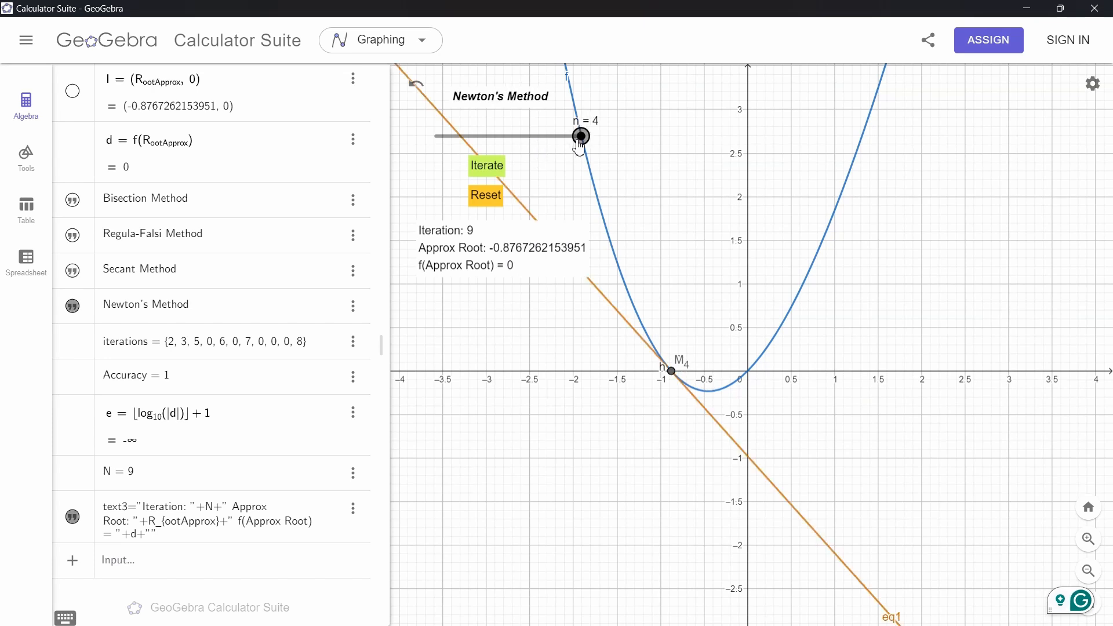
drag(663, 377, 628, 371)
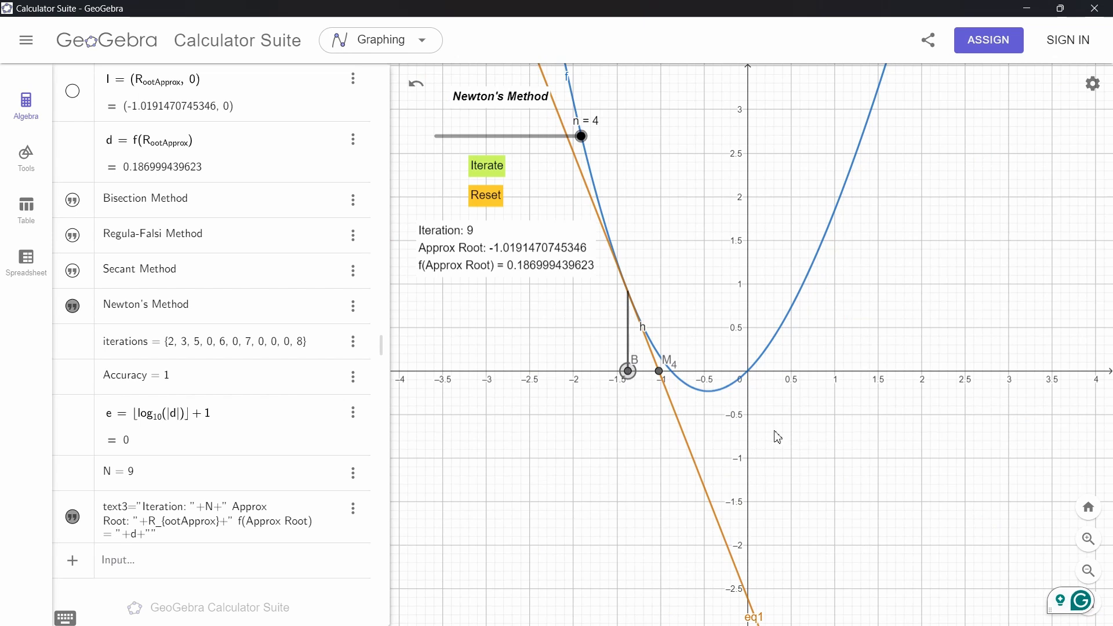
Run four more Newton's Method iterations from point B
click(478, 168)
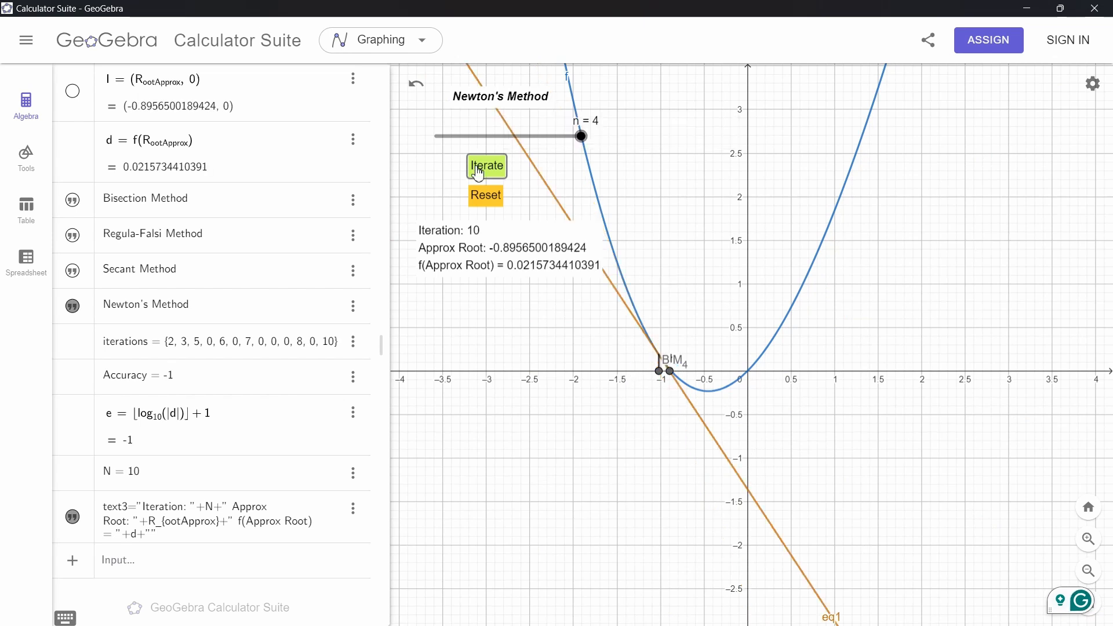
click(478, 168)
click(478, 168)
click(478, 168)
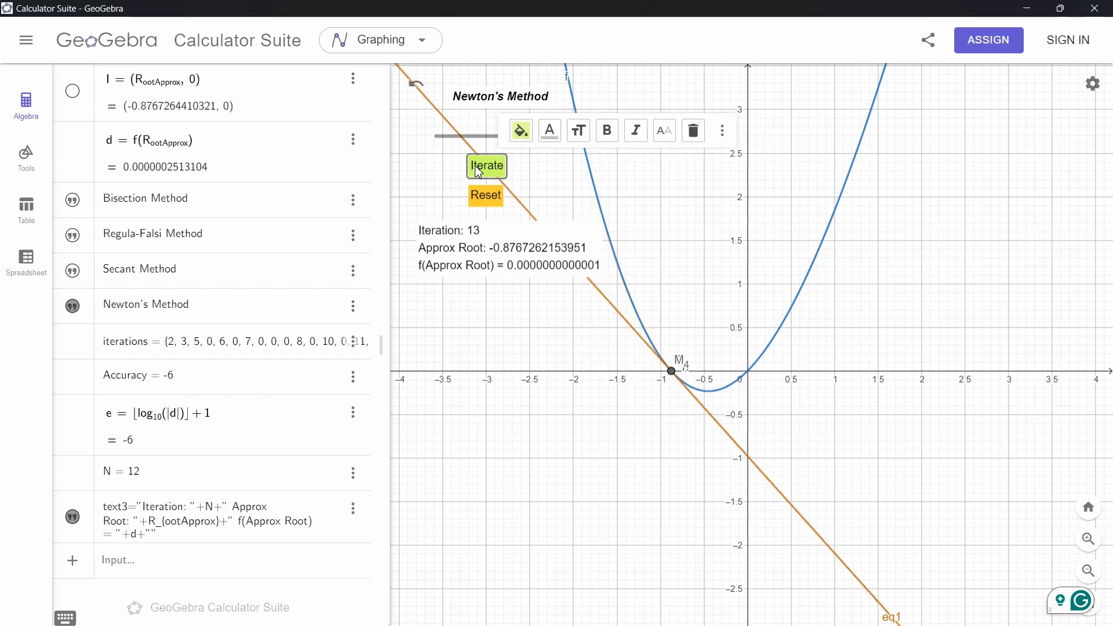
Reset the iterations and drag point B back to about -1.4 on the x-axis
scroll(678, 378, up, 5)
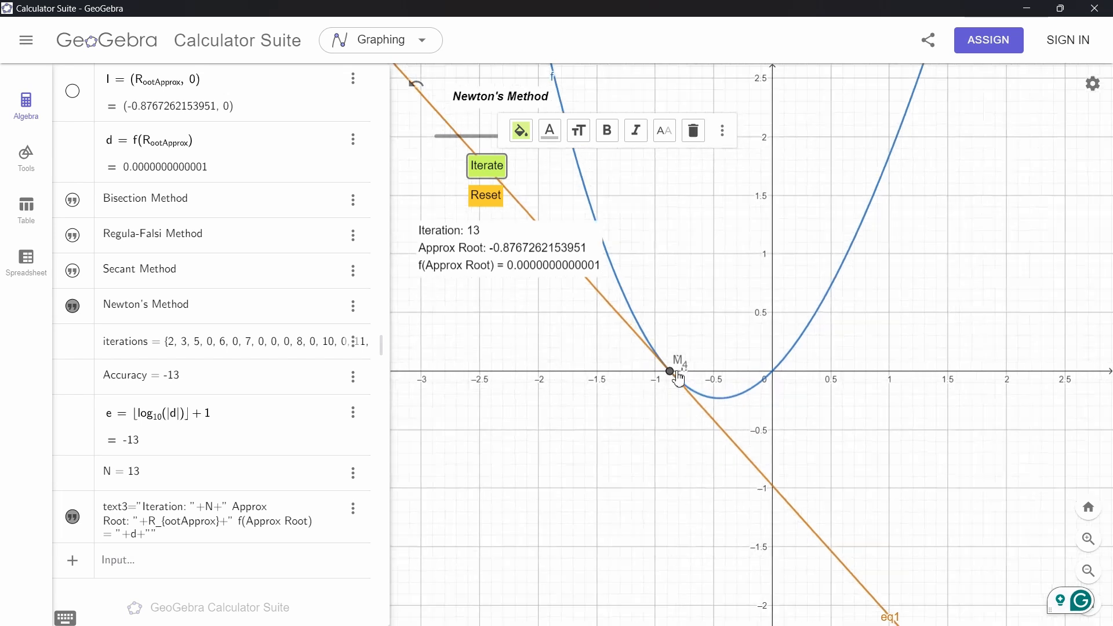
click(488, 197)
scroll(489, 197, down, 7)
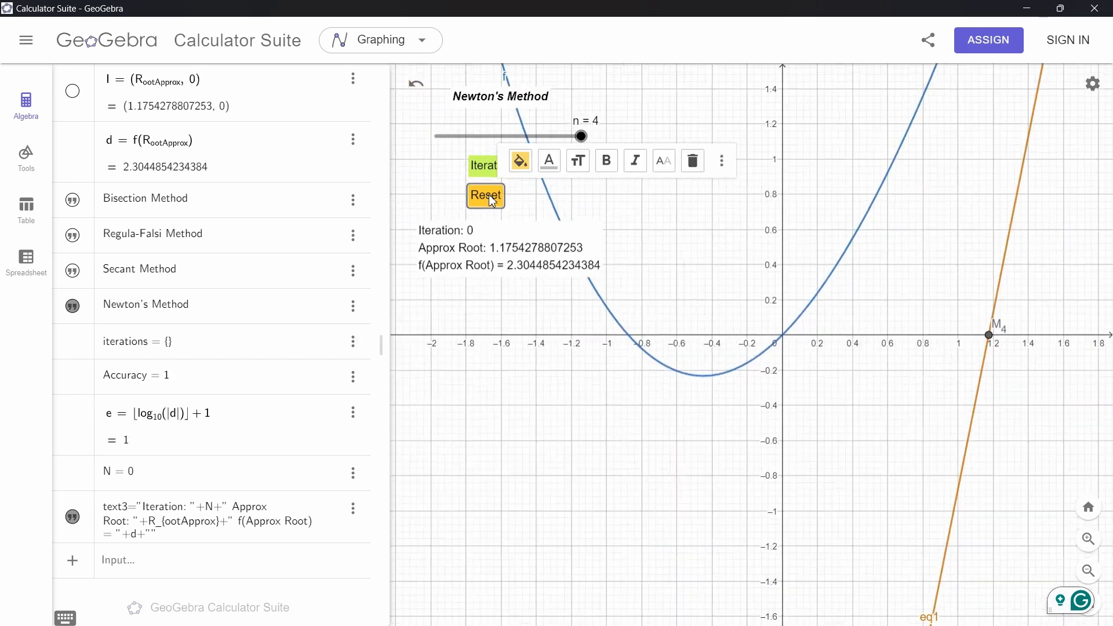
drag(735, 340, 878, 441)
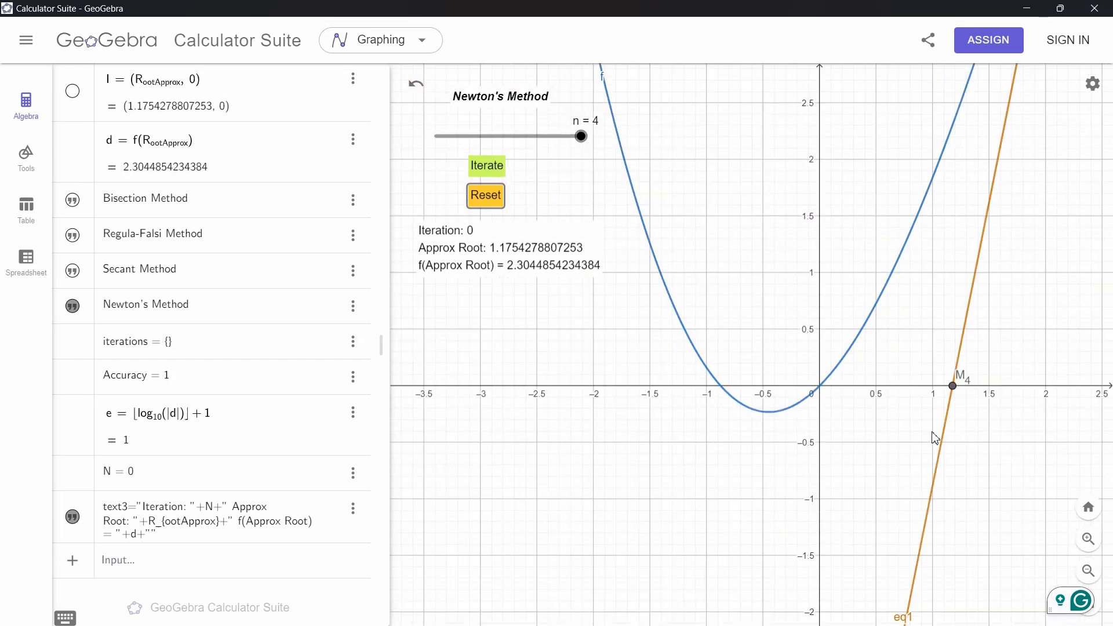
click(954, 397)
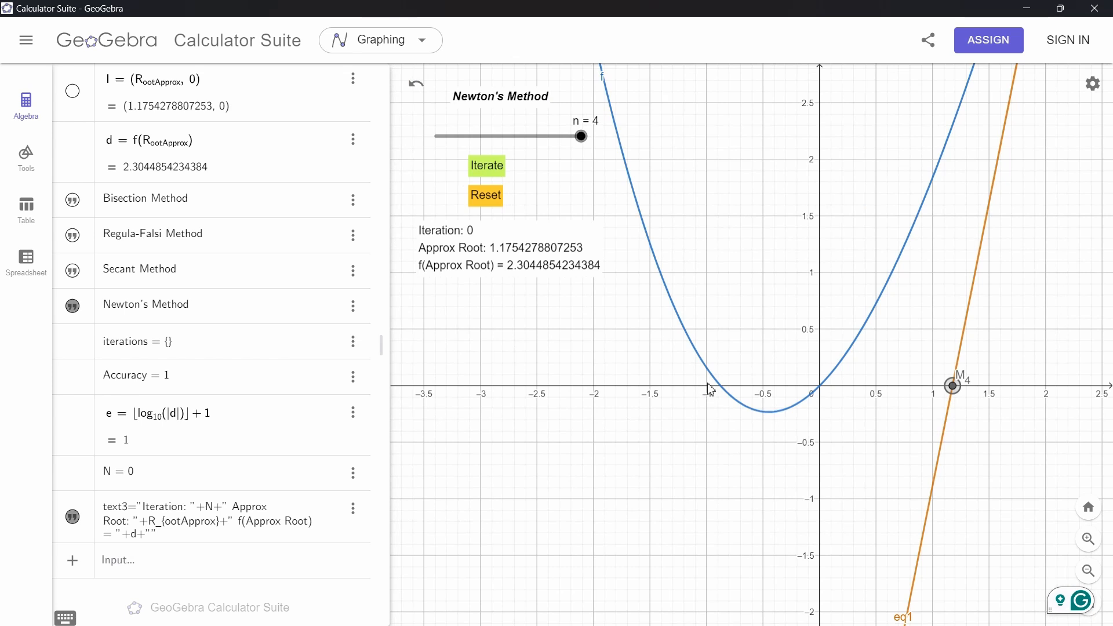
scroll(710, 390, down, 5)
drag(965, 396, 683, 397)
scroll(708, 398, up, 5)
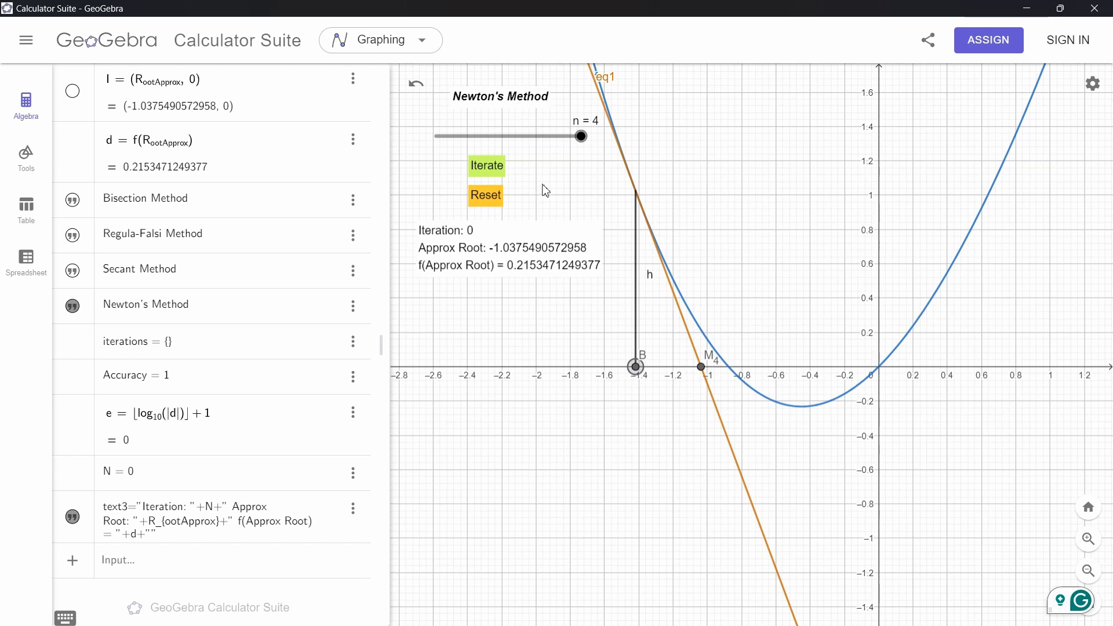
Run five Newton's Method iterations, dismissing the error dialog
click(490, 172)
click(490, 172)
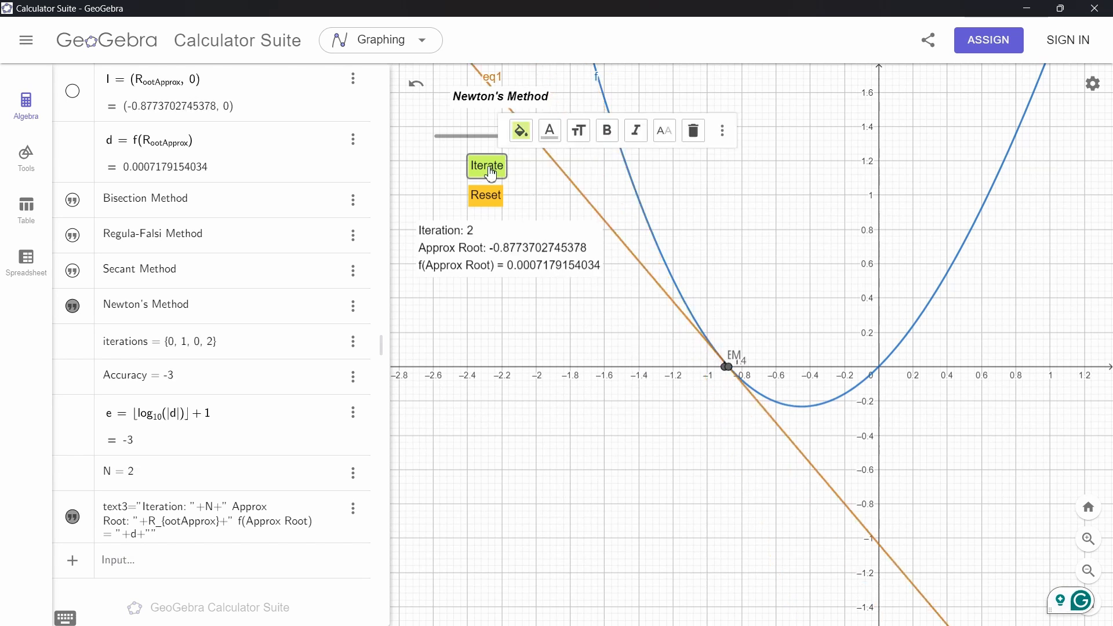
click(490, 172)
click(490, 172)
click(490, 172)
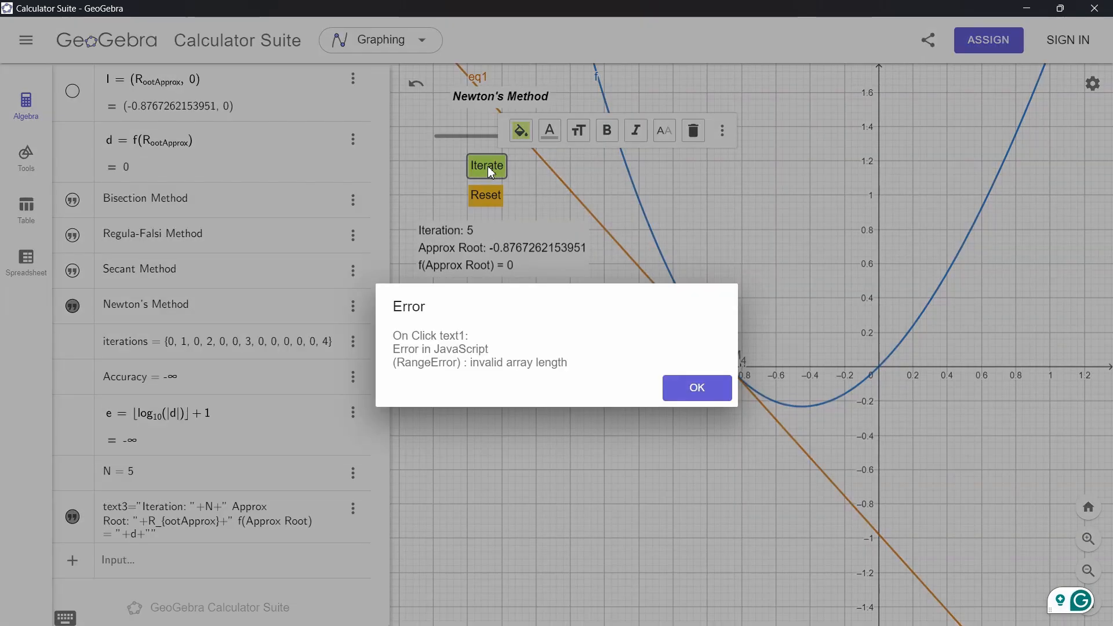
click(675, 380)
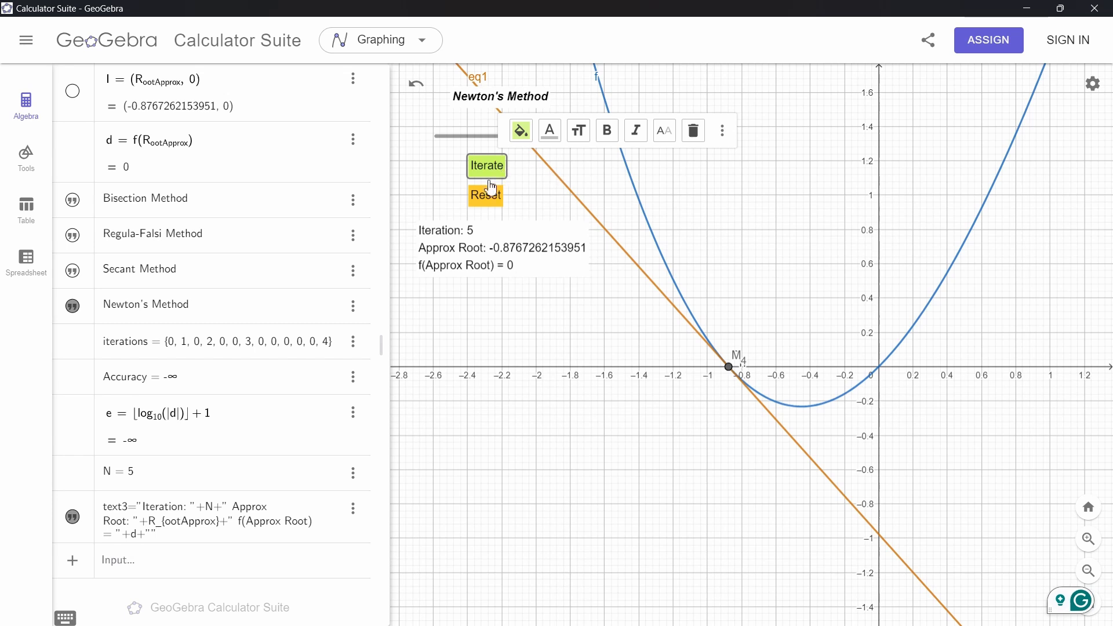
Reset the iterations and redefine f(x) as 0.3(x^3 + 0.3x^2 - 6x - 4)
click(485, 195)
scroll(259, 243, up, 15)
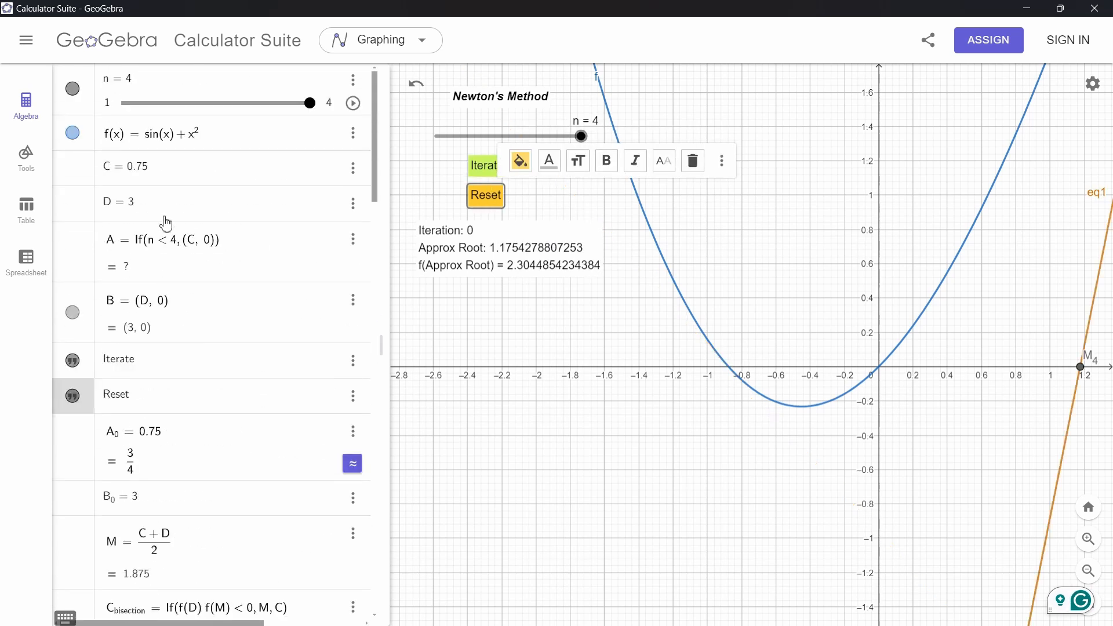
click(150, 152)
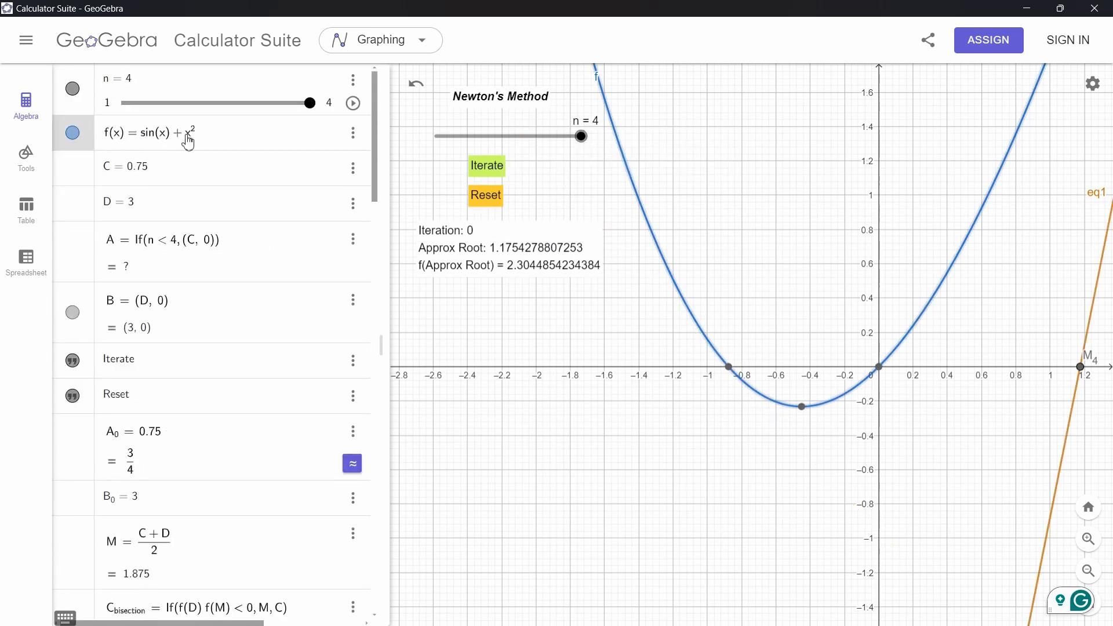
drag(186, 136, 215, 137)
key(ctrl+v)
click(413, 268)
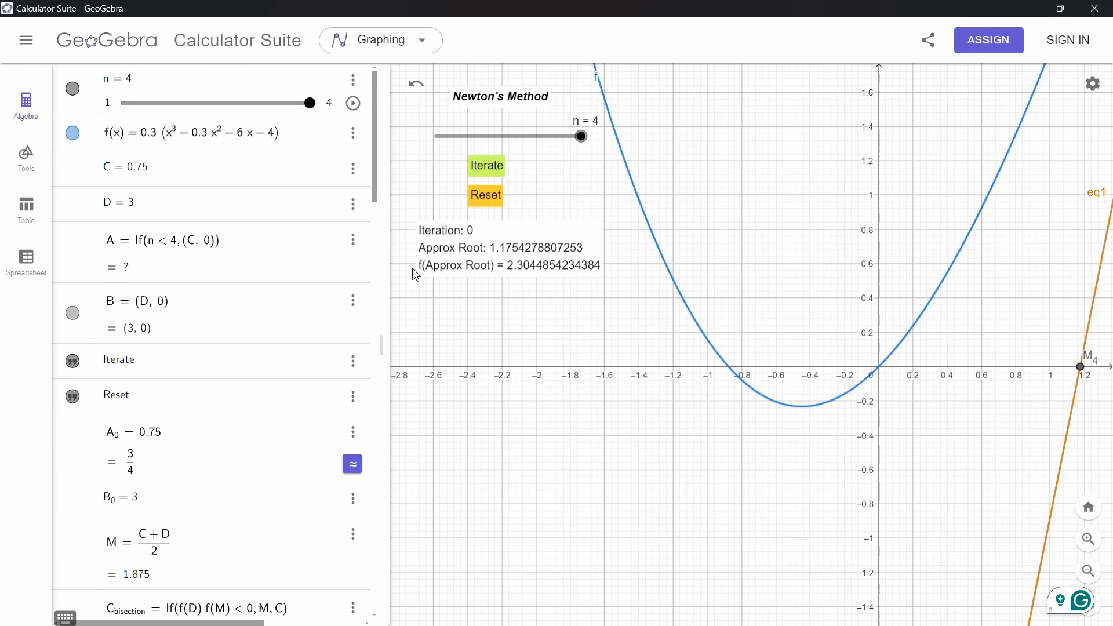
text(/)
key(BackSpace)
key(Return)
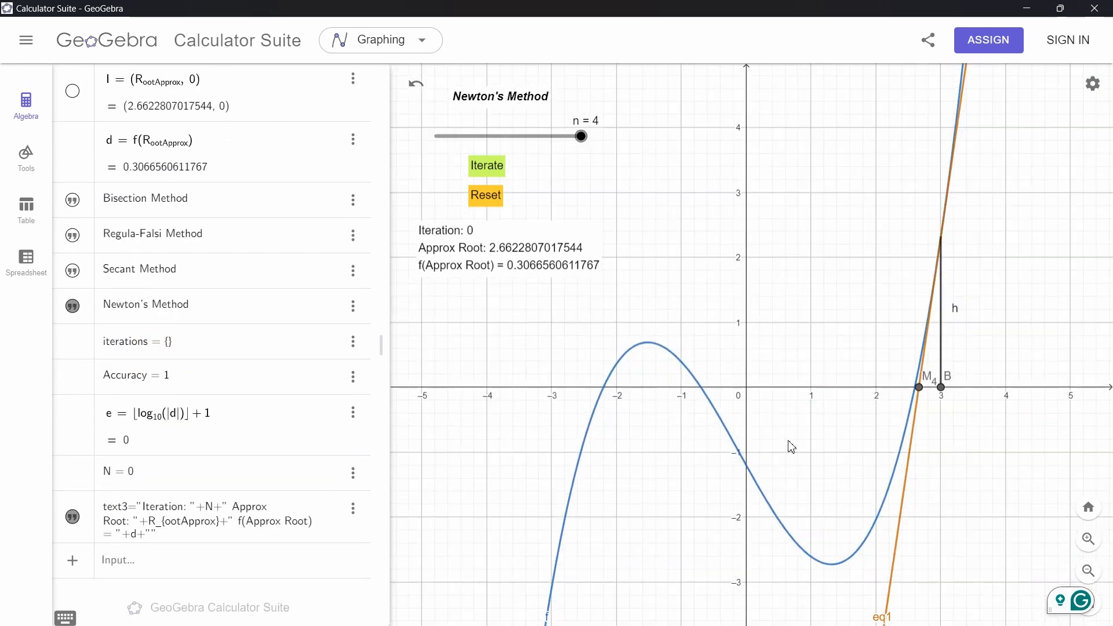
Switch the method slider to n = 1 for Bisection and drag point A to about 3.3 on the x-axis
click(1088, 508)
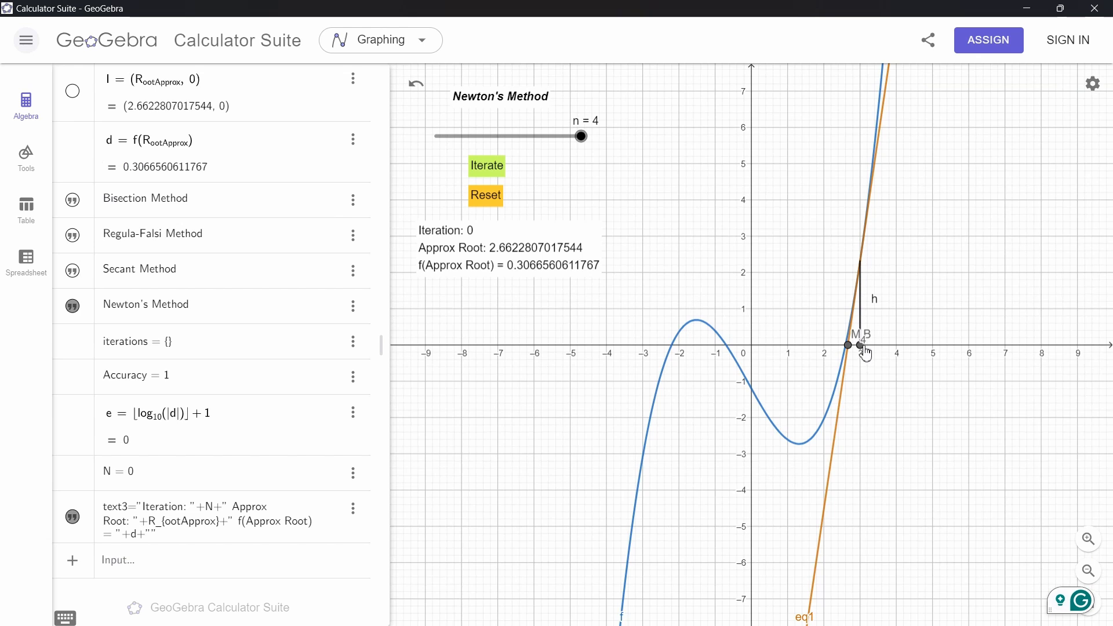
drag(580, 138, 436, 137)
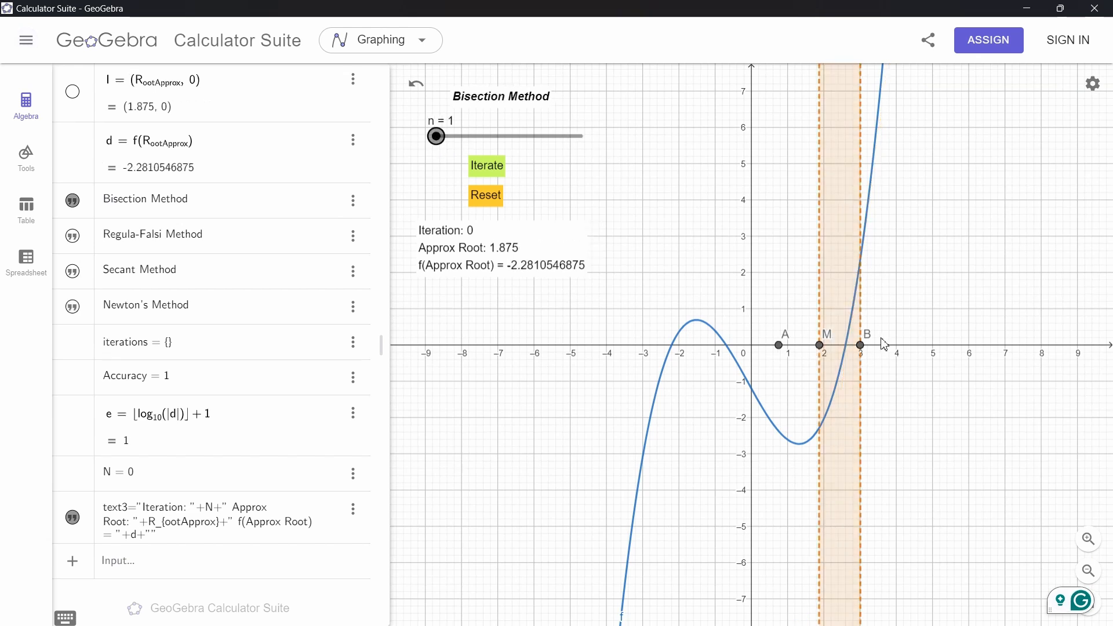
scroll(810, 367, up, 3)
scroll(810, 367, up, 2)
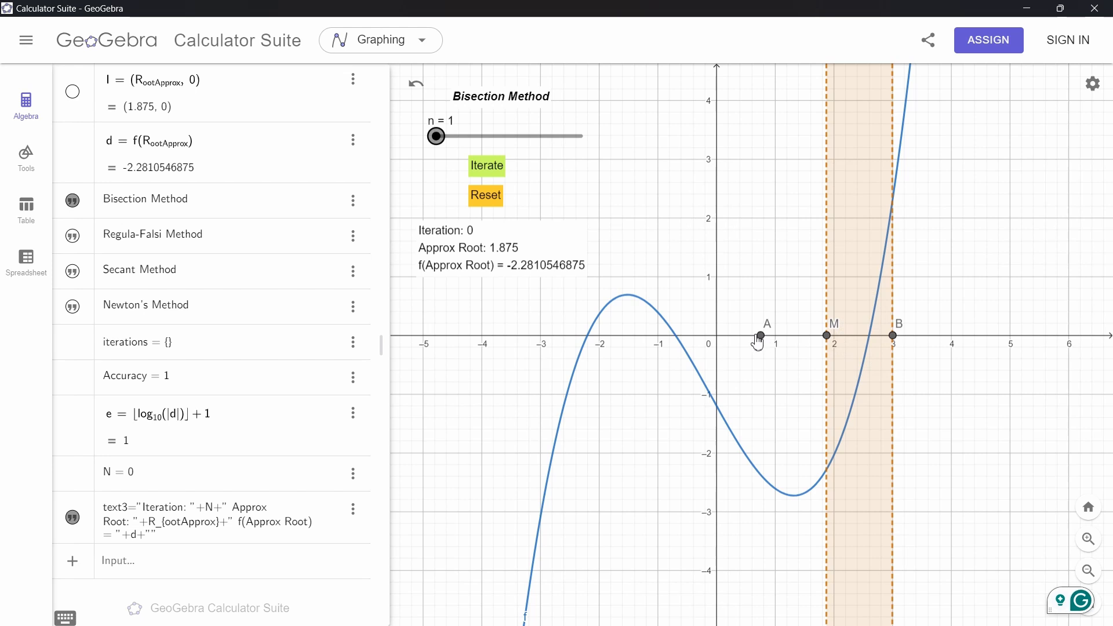
drag(760, 338, 911, 336)
scroll(893, 342, up, 5)
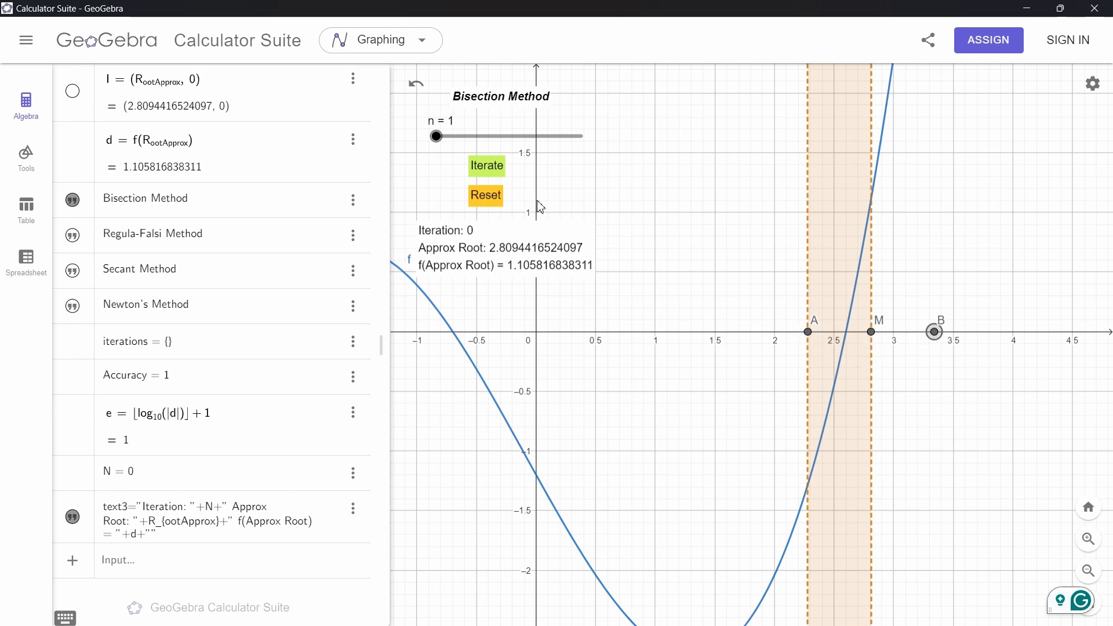
Run four Bisection iterations on the new cubic function around its root near 2.6
click(487, 166)
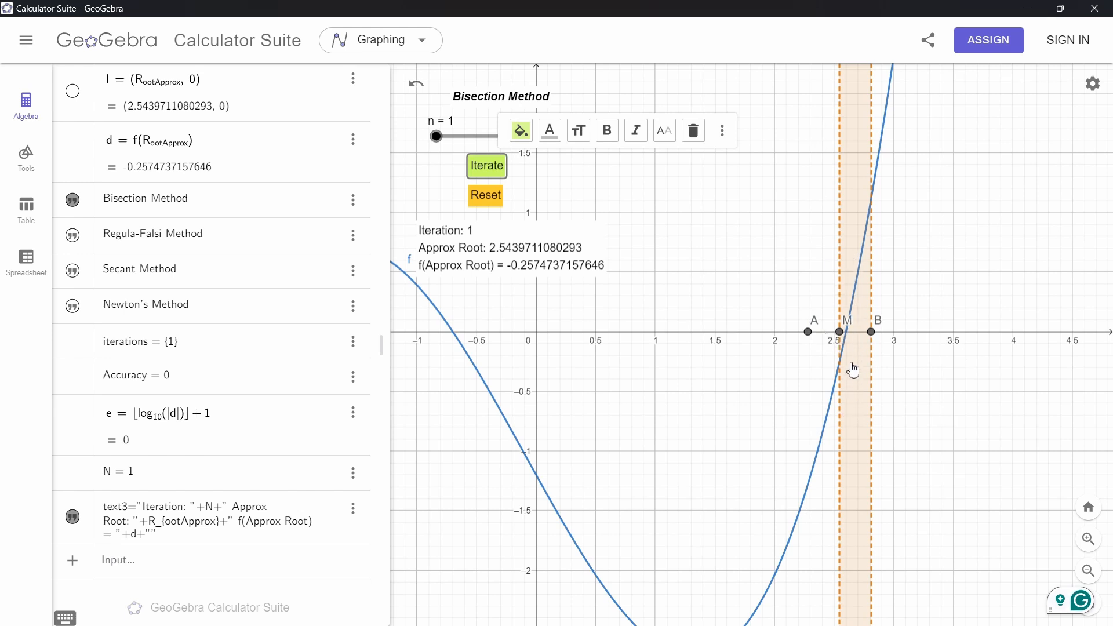
click(485, 171)
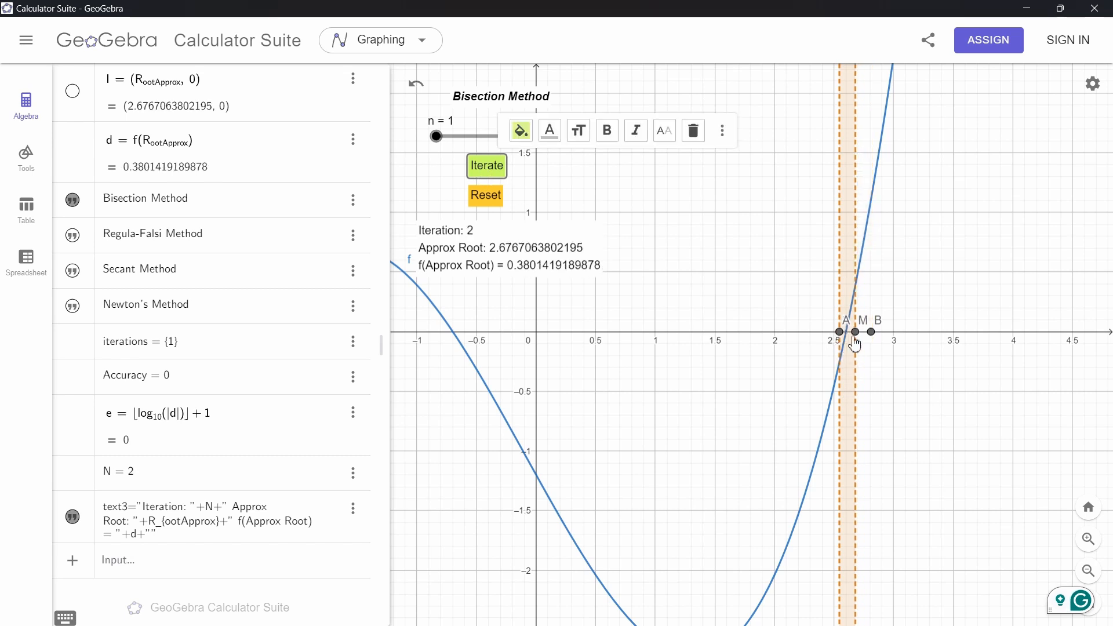
scroll(870, 341, up, 5)
scroll(871, 341, up, 4)
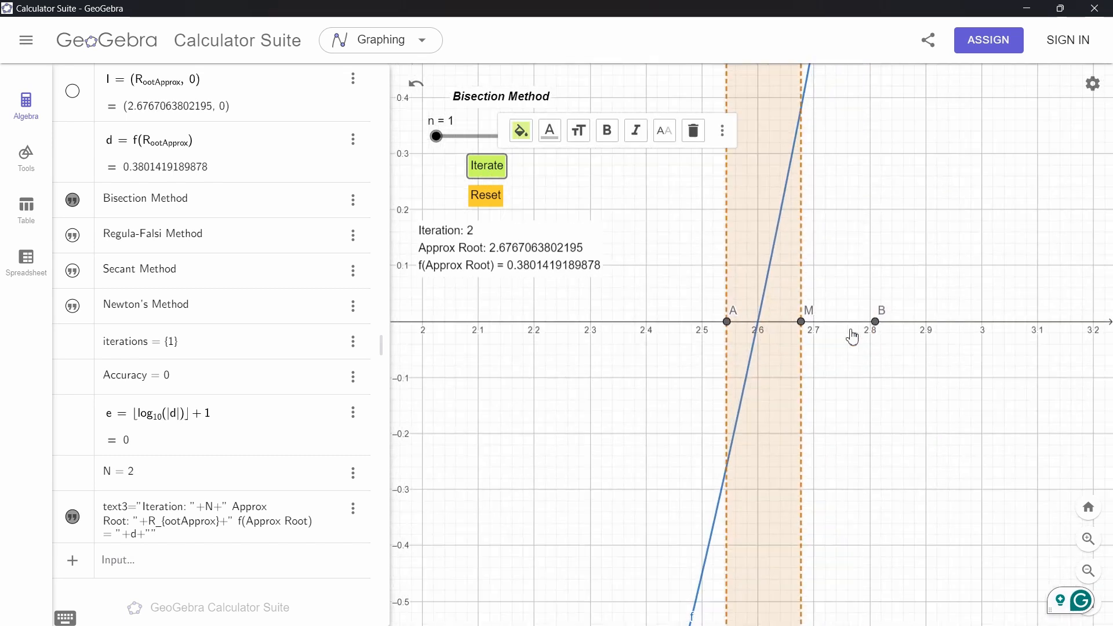
click(863, 368)
drag(864, 368, 857, 396)
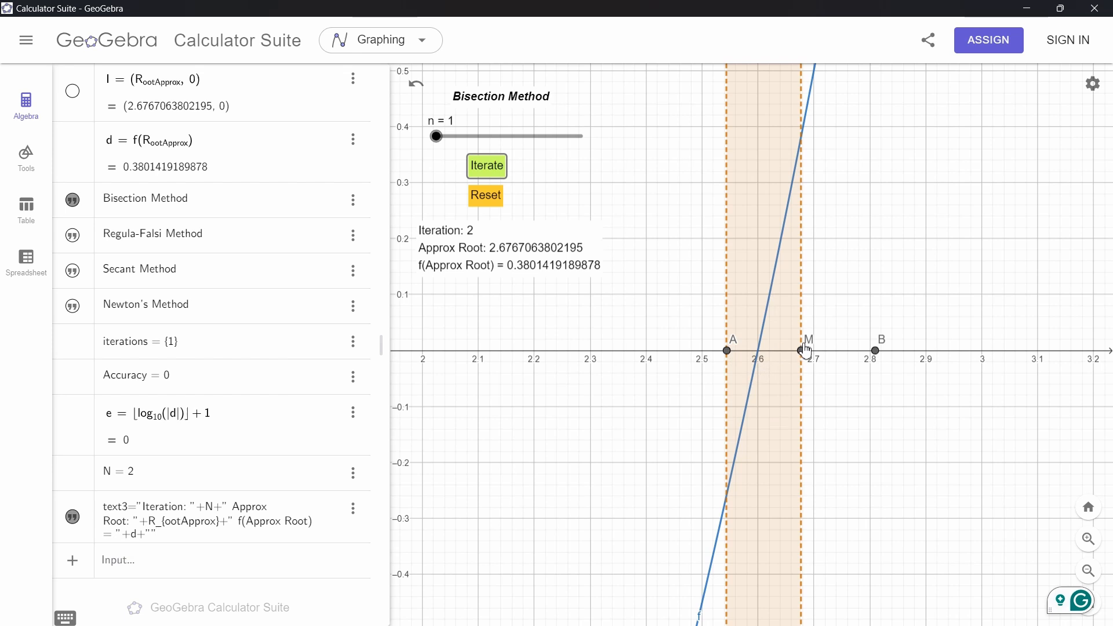
click(494, 169)
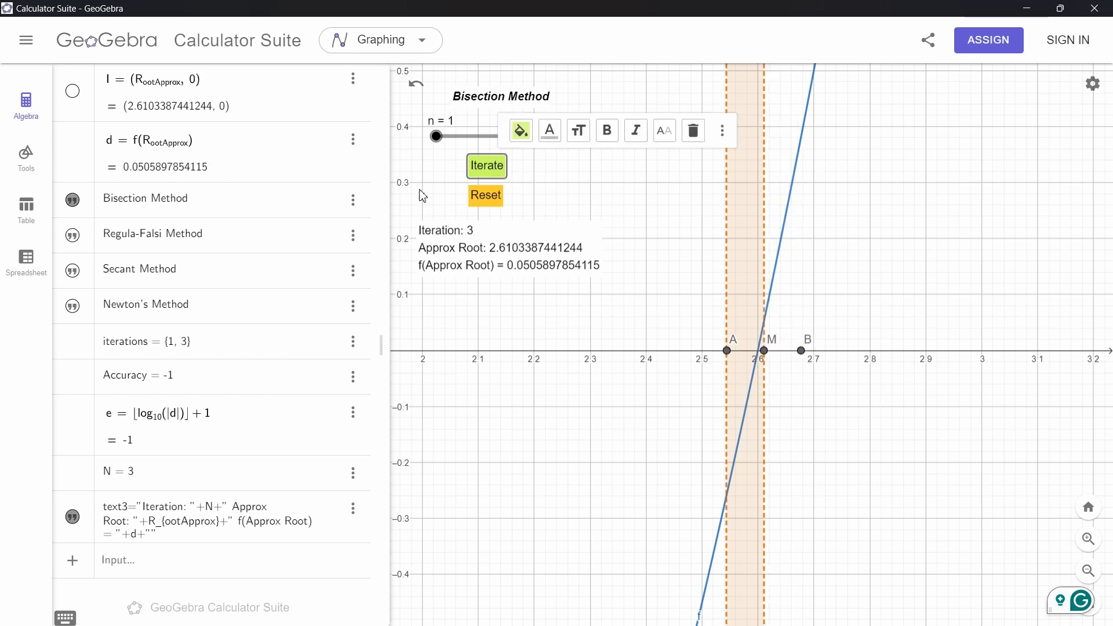
click(488, 171)
click(696, 388)
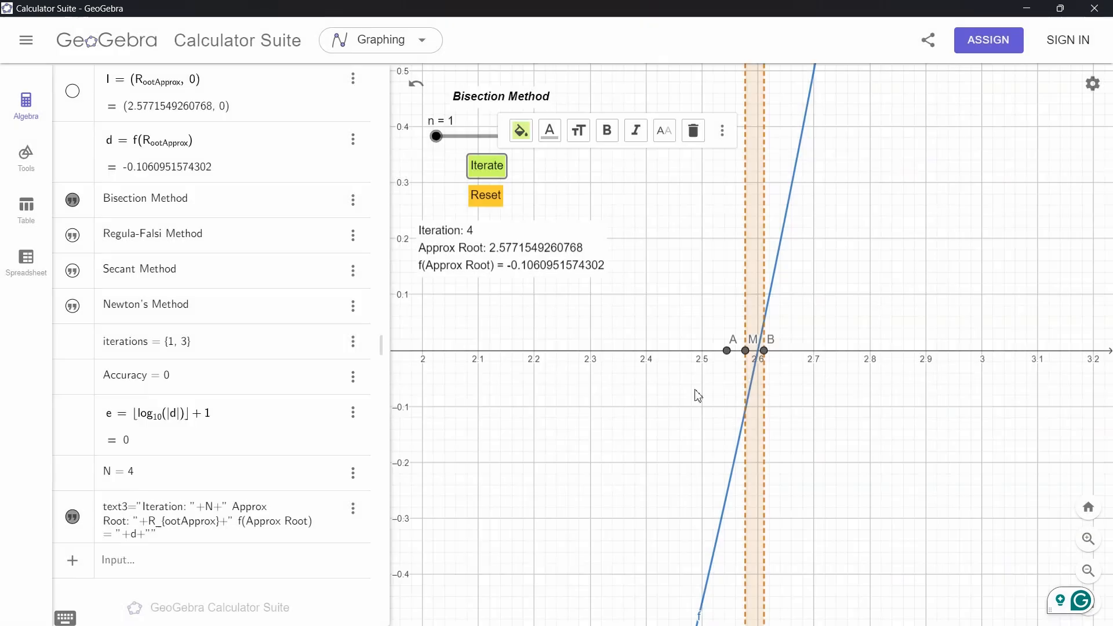
scroll(752, 366, up, 6)
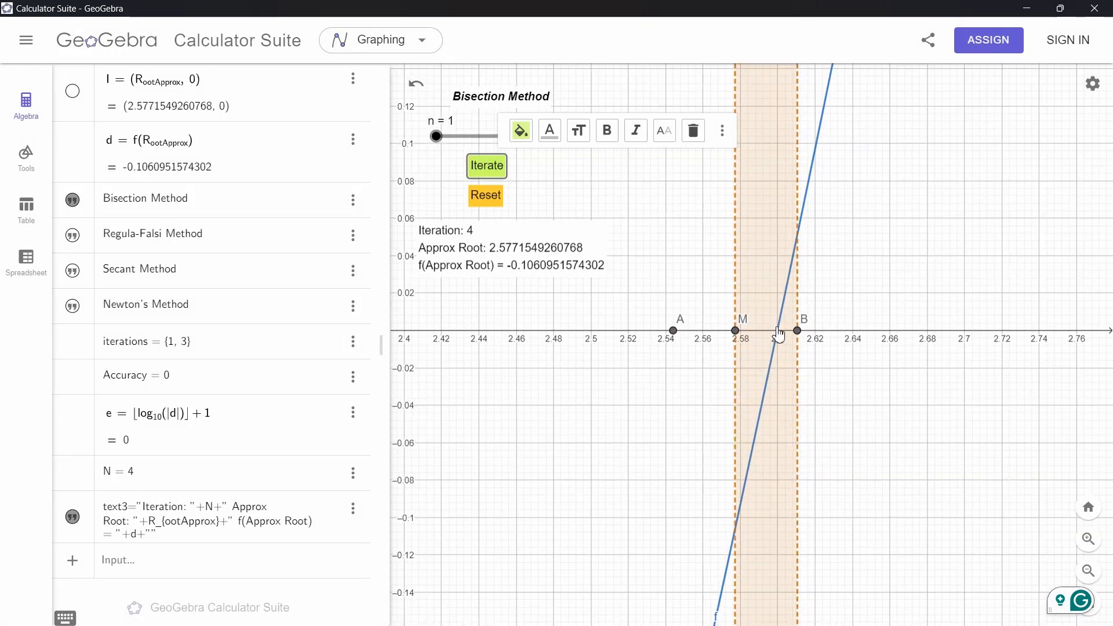
scroll(766, 378, down, 10)
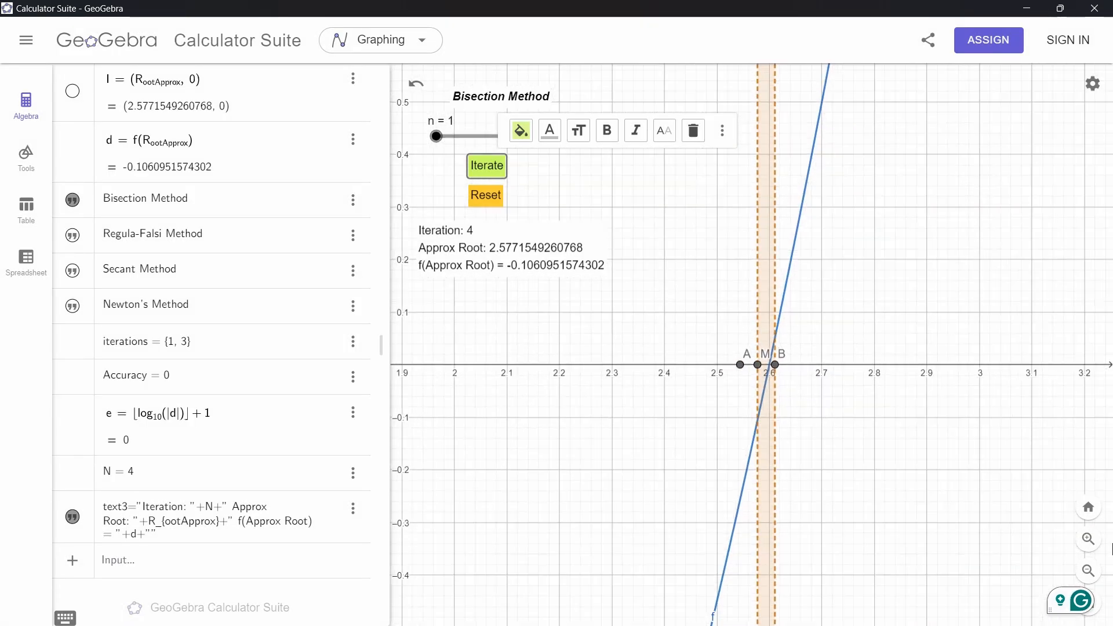
Reset the iterations and switch the method slider to n = 2 for the Regula-Falsi Method
click(1088, 507)
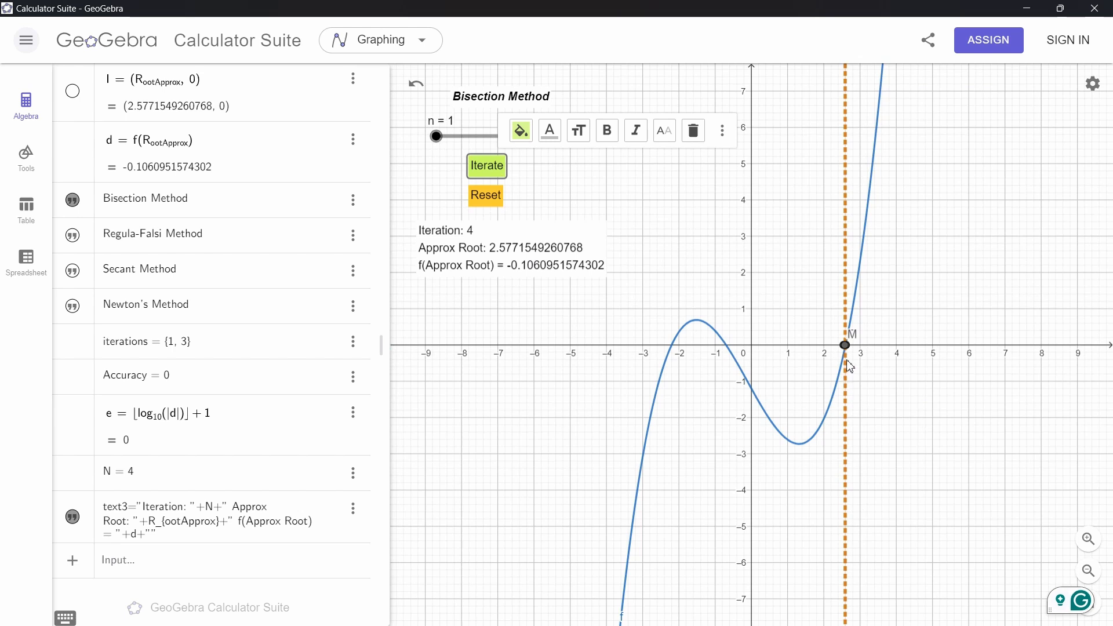
click(441, 146)
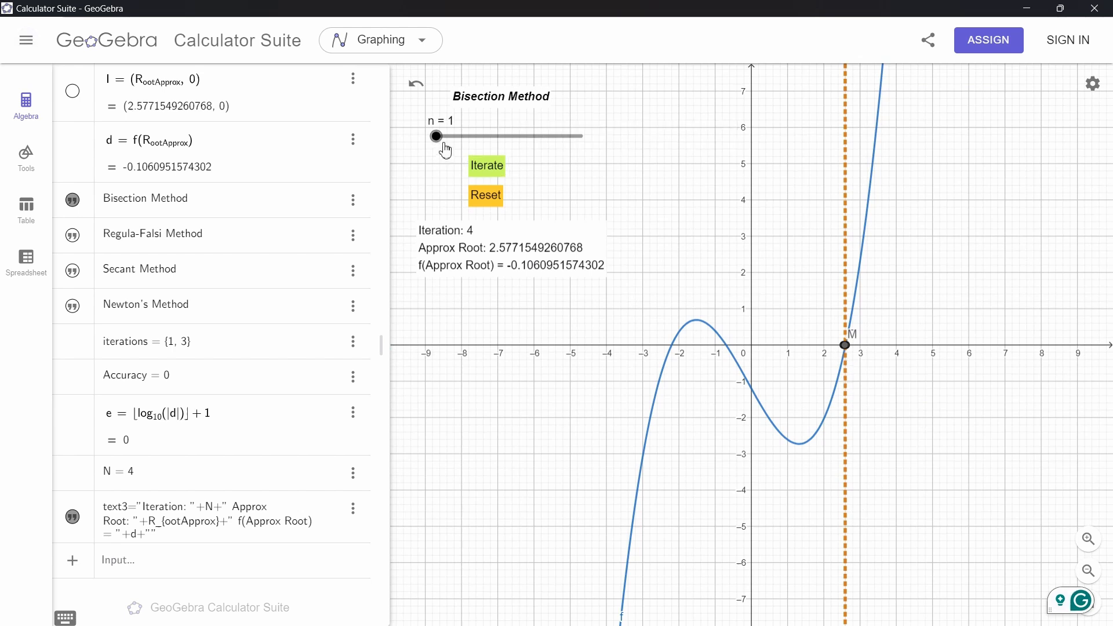
click(493, 207)
drag(443, 146, 467, 144)
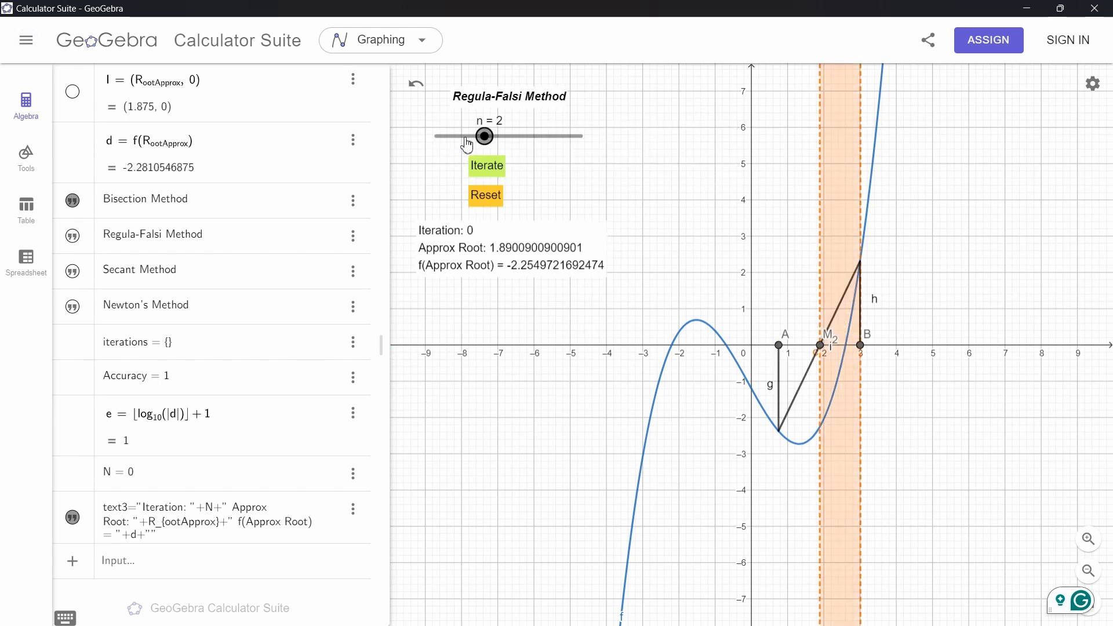
Drag point A to about -0.4 and briefly switch the method slider to Bisection and back to Regula-Falsi
scroll(842, 365, up, 5)
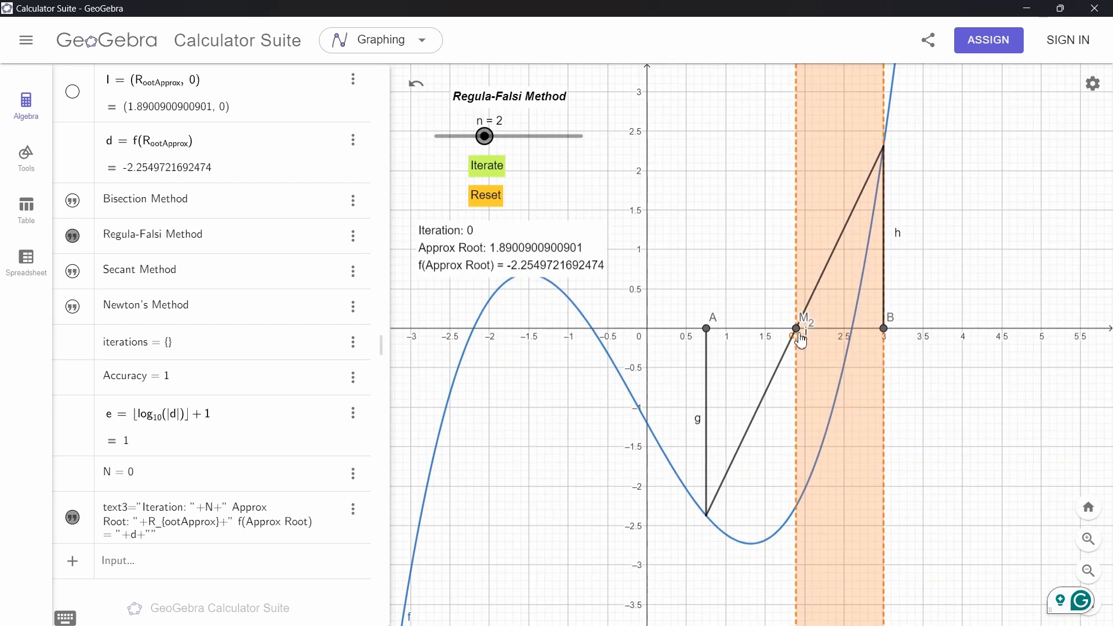
mouse_move(710, 336)
mouse_down()
mouse_move(801, 336)
mouse_move(618, 336)
mouse_up()
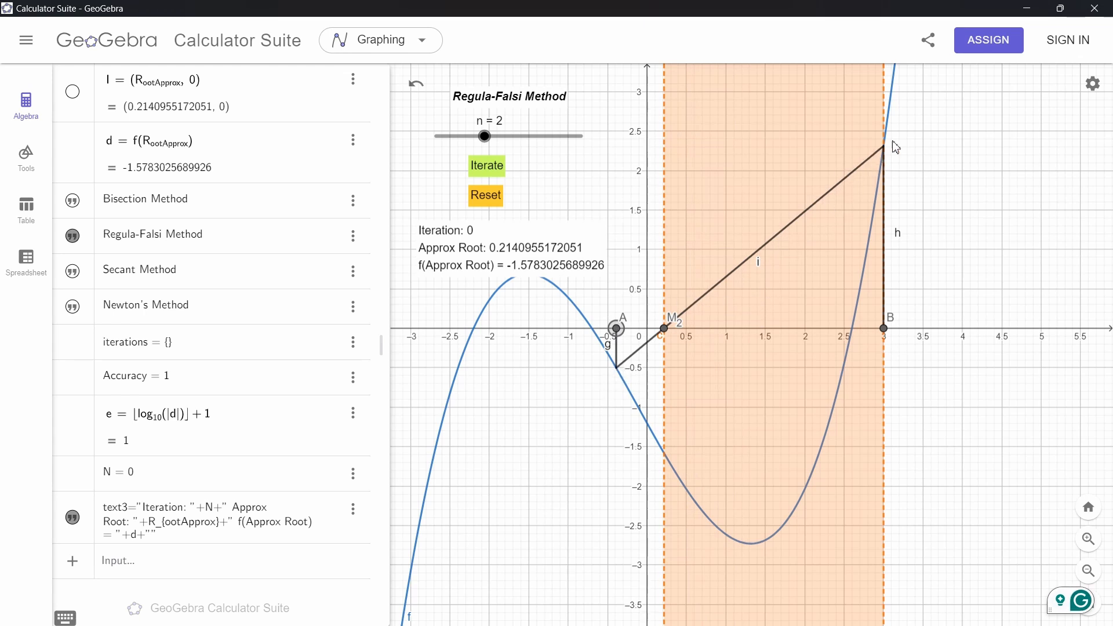
scroll(248, 333, up, 10)
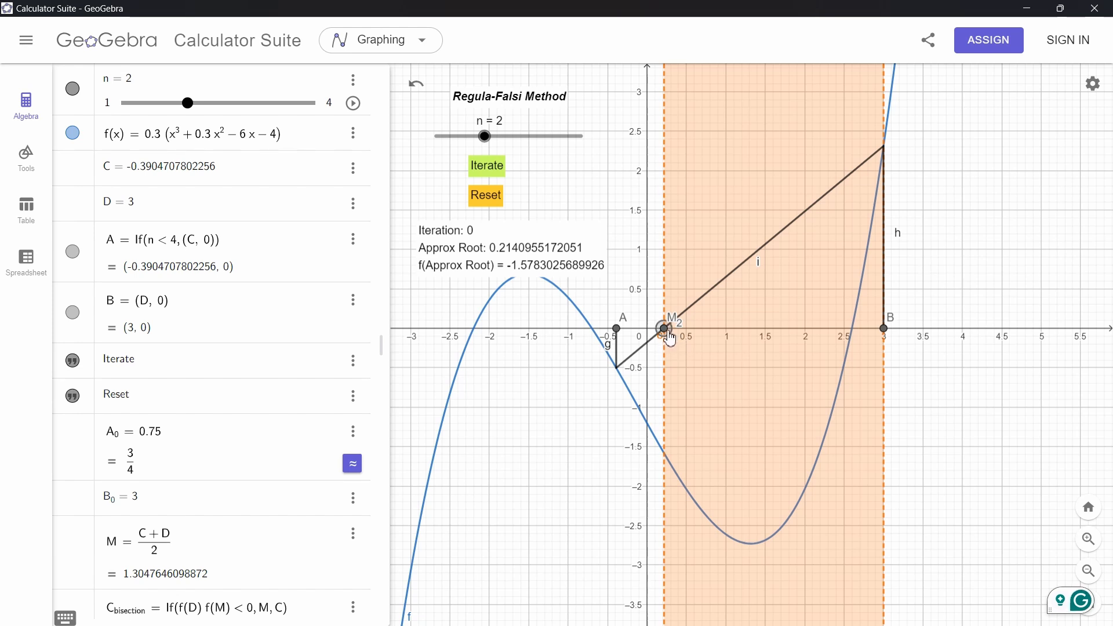
mouse_move(618, 335)
mouse_down()
mouse_move(660, 334)
mouse_move(622, 339)
mouse_up()
drag(483, 136, 436, 136)
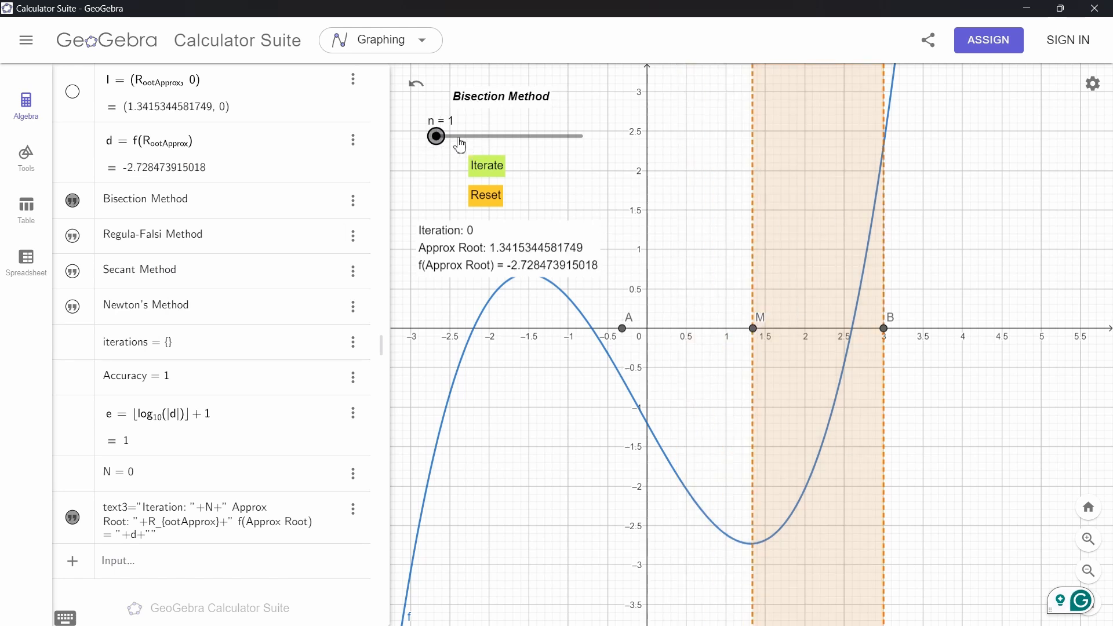
drag(459, 145, 472, 144)
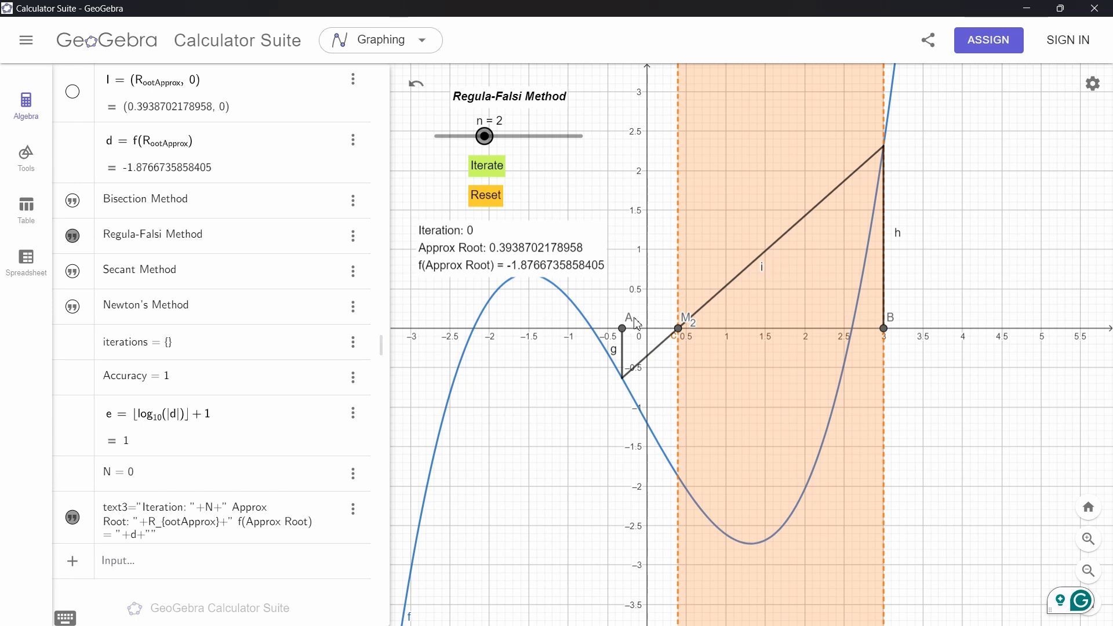
Reposition points A and B along the x-axis, settling on A at about 1.6 and B at 3
mouse_move(624, 332)
mouse_down()
mouse_move(837, 330)
mouse_move(639, 342)
mouse_move(663, 343)
mouse_up()
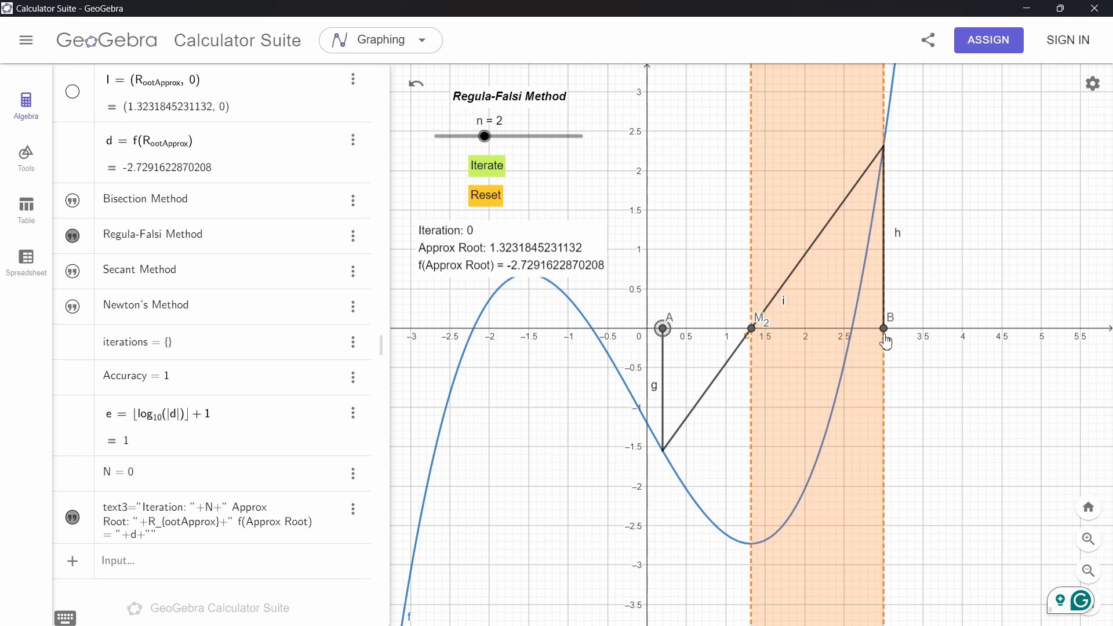
mouse_move(889, 337)
mouse_down()
mouse_move(588, 325)
mouse_move(623, 328)
mouse_up()
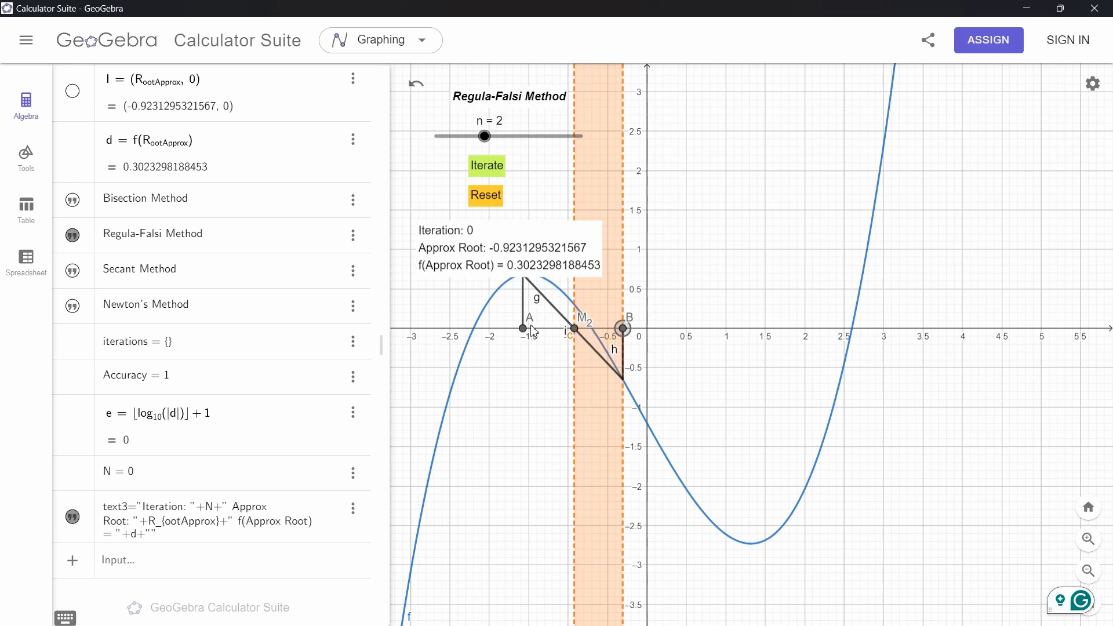
mouse_move(523, 328)
mouse_down()
mouse_move(576, 326)
mouse_move(455, 334)
mouse_up()
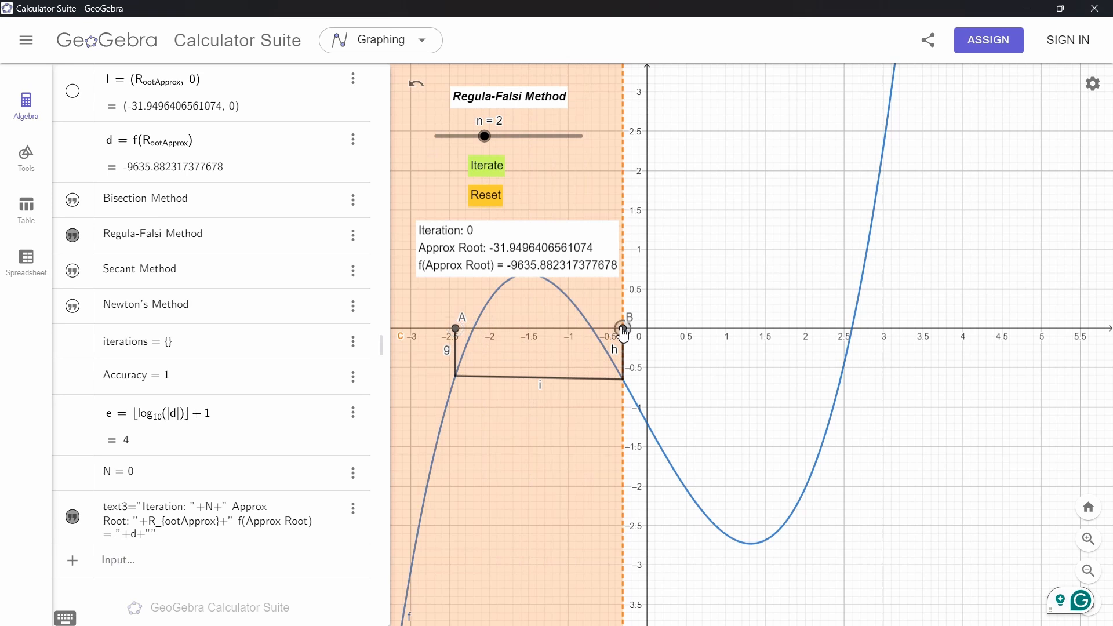
mouse_move(623, 331)
mouse_down()
mouse_move(531, 335)
mouse_move(760, 385)
mouse_up()
scroll(600, 429, up, 3)
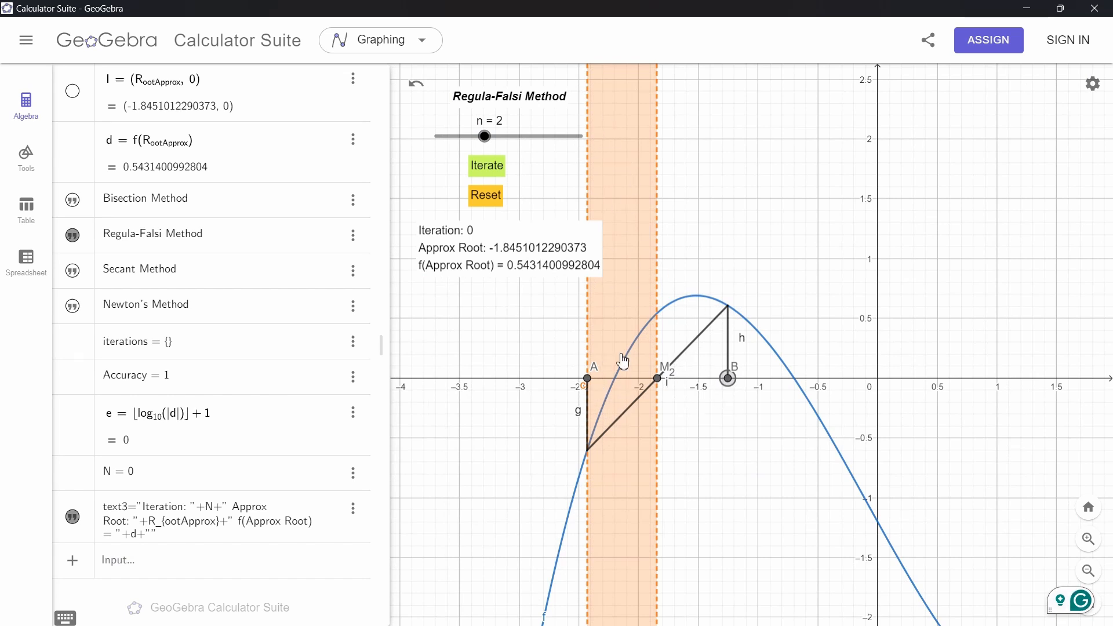
mouse_move(684, 414)
mouse_down()
mouse_move(591, 399)
mouse_move(911, 393)
mouse_up()
scroll(631, 400, down, 5)
drag(559, 386, 816, 380)
scroll(885, 403, up, 9)
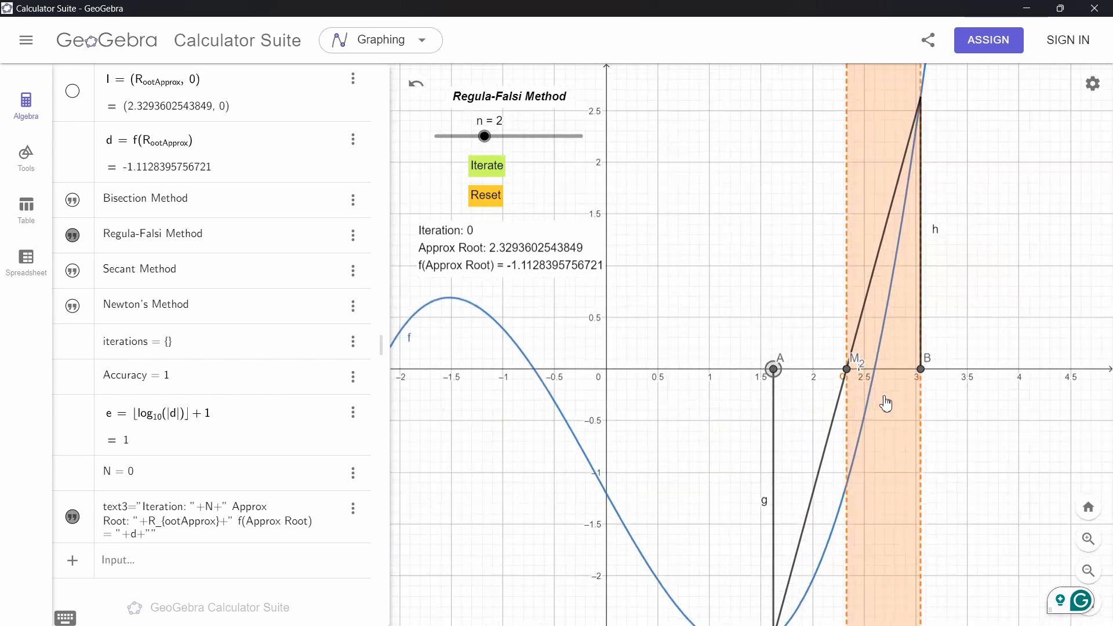
drag(965, 404, 959, 367)
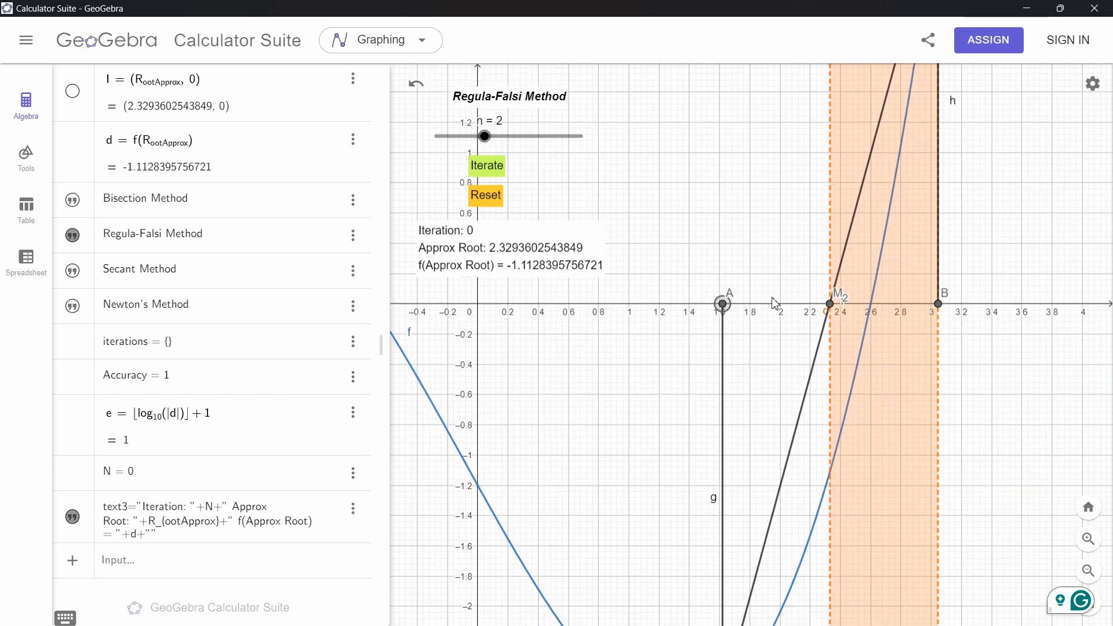
Run five Regula-Falsi iterations toward the root near 2.6
click(480, 168)
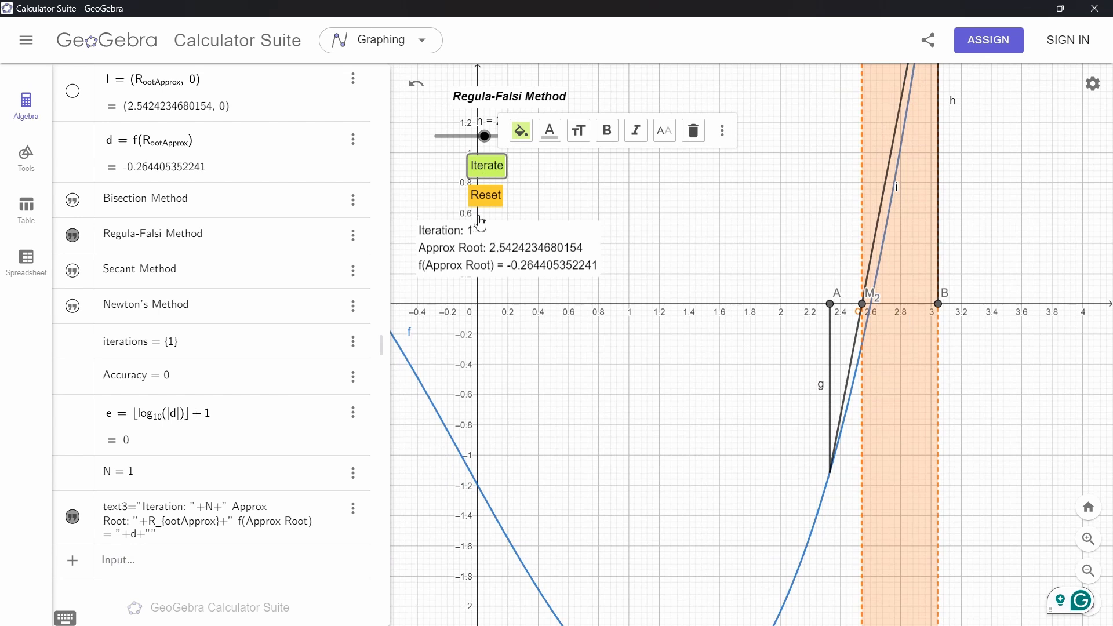
click(485, 173)
click(491, 172)
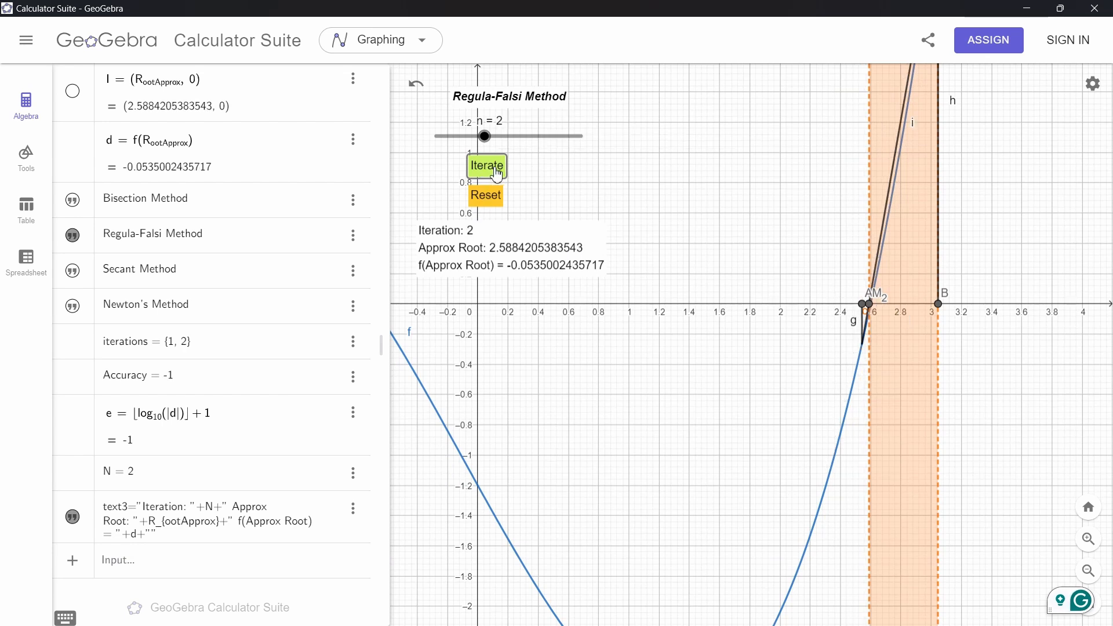
drag(790, 241, 752, 239)
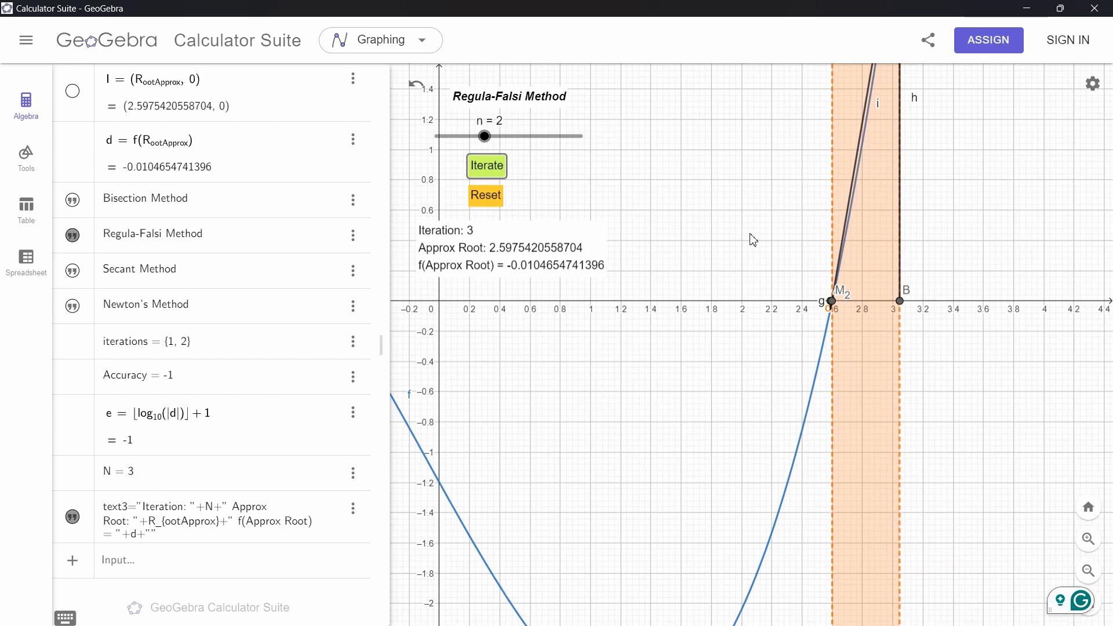
click(492, 174)
click(492, 174)
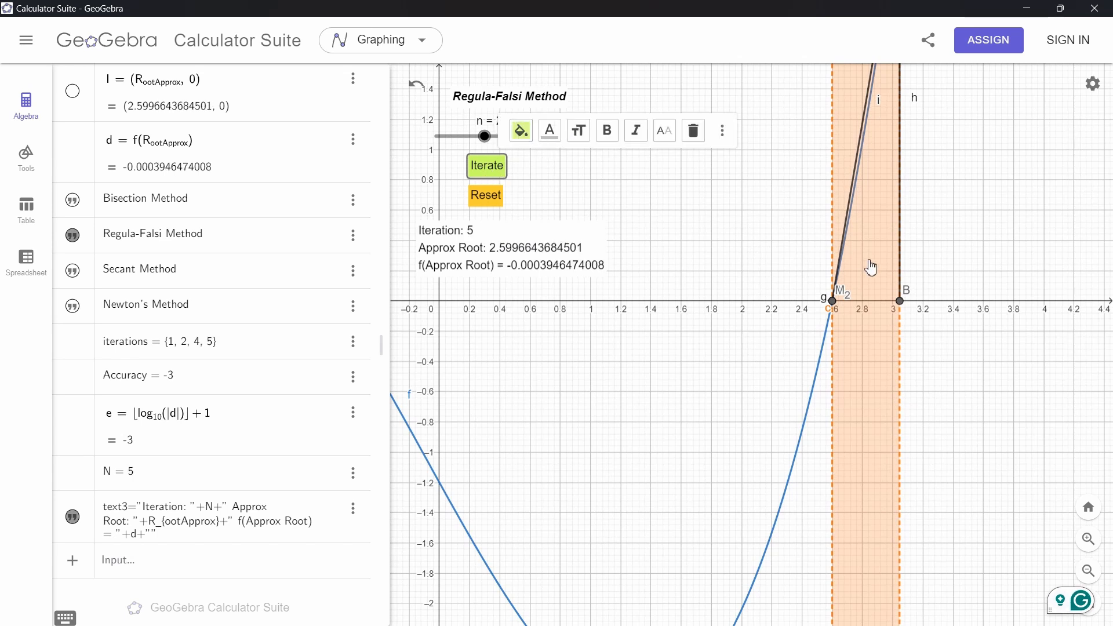
Run a sixth Regula-Falsi iteration on the bracket around the root near 2.6
drag(899, 311, 668, 303)
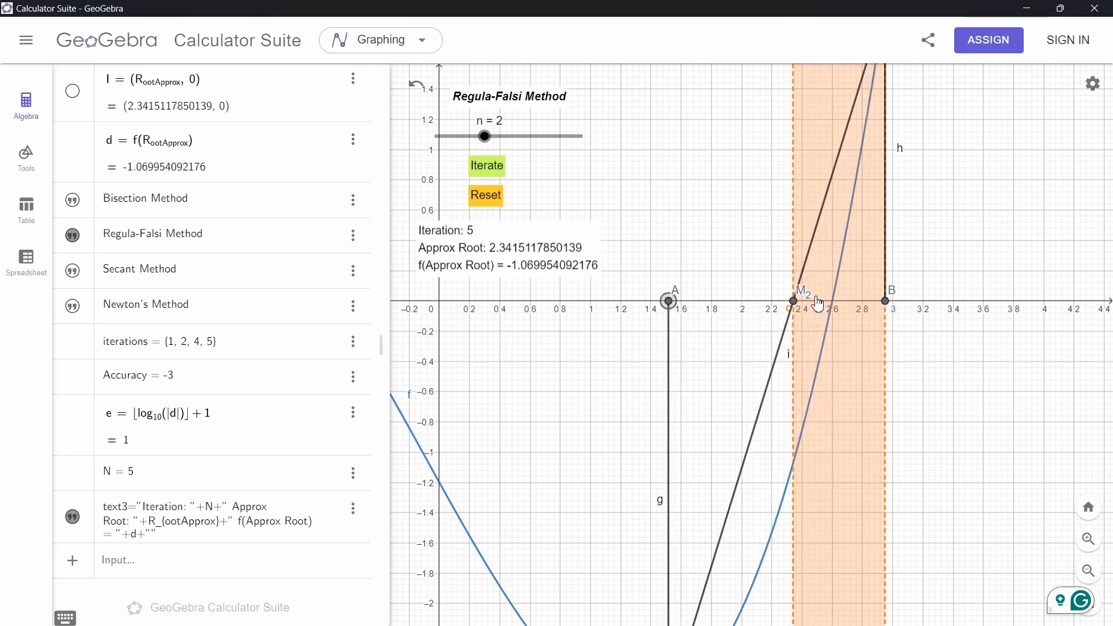
scroll(817, 304, down, 5)
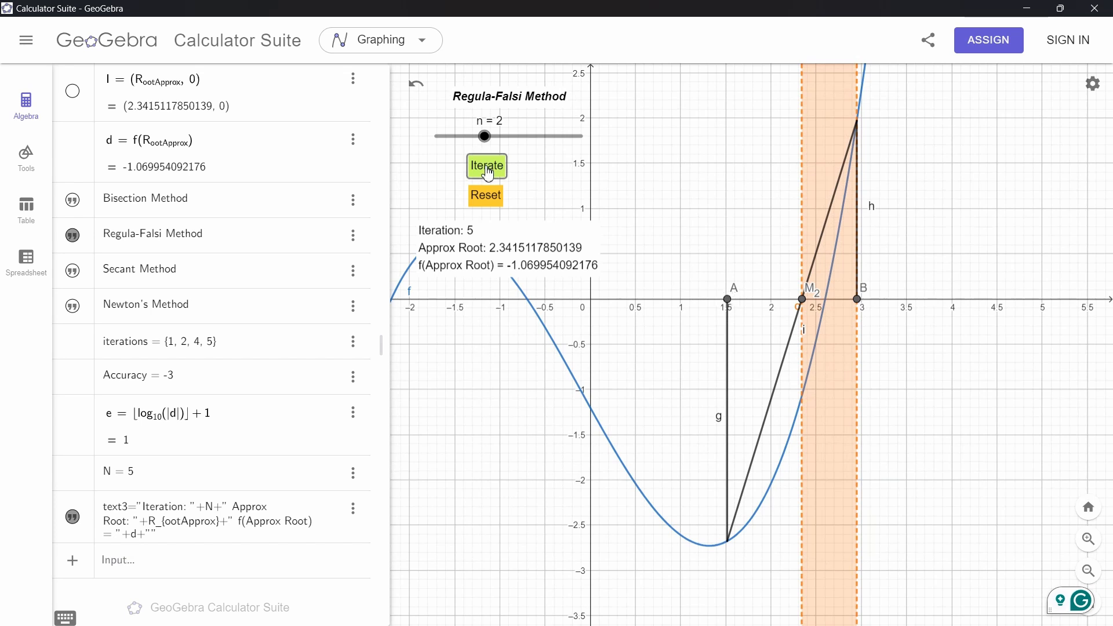
click(487, 168)
click(698, 389)
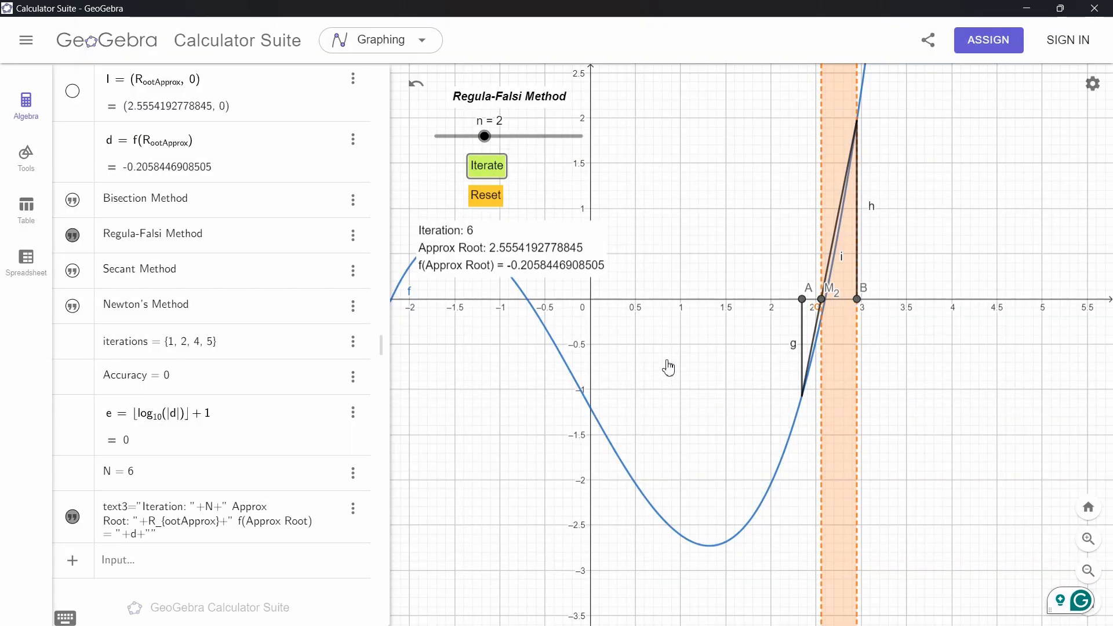
Reset the Regula-Falsi iterations
drag(668, 367, 870, 431)
drag(1005, 371, 555, 371)
mouse_move(1061, 378)
mouse_down()
mouse_move(647, 381)
mouse_move(657, 377)
mouse_up()
click(486, 196)
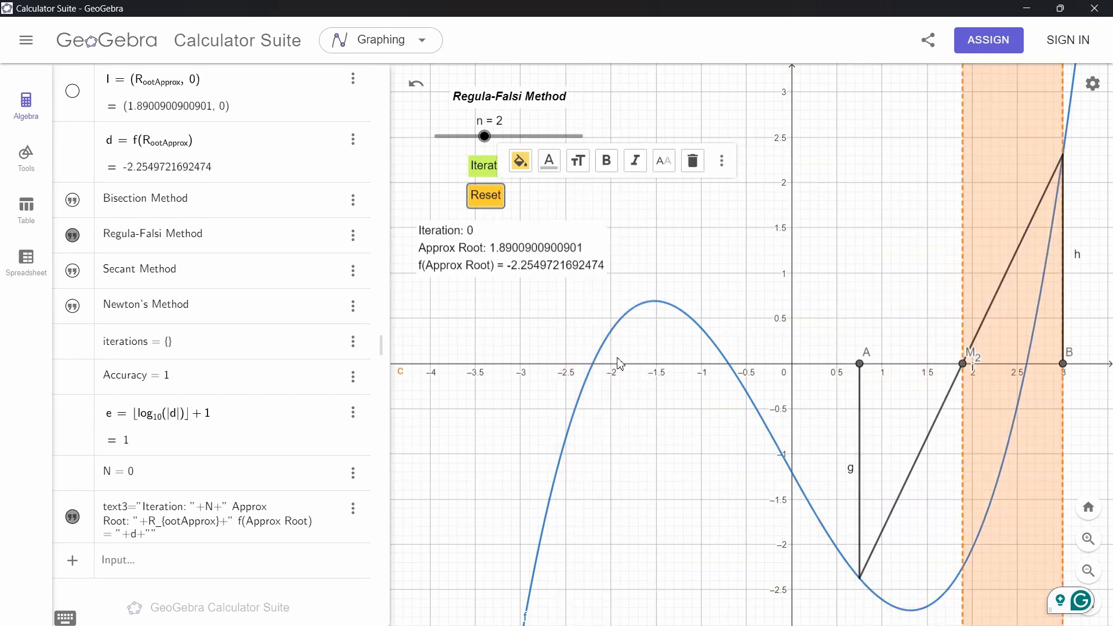
Drag A to about -3 and B to about -1.3, then run four Regula-Falsi iterations toward the root near -2.2
drag(796, 365, 545, 363)
drag(953, 365, 660, 362)
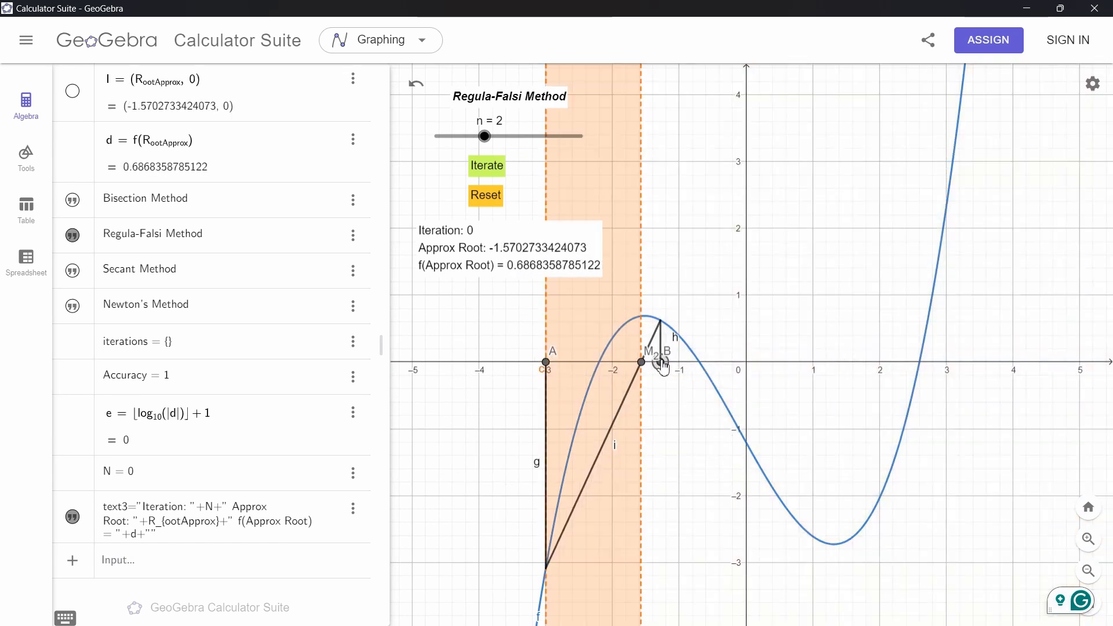
click(494, 172)
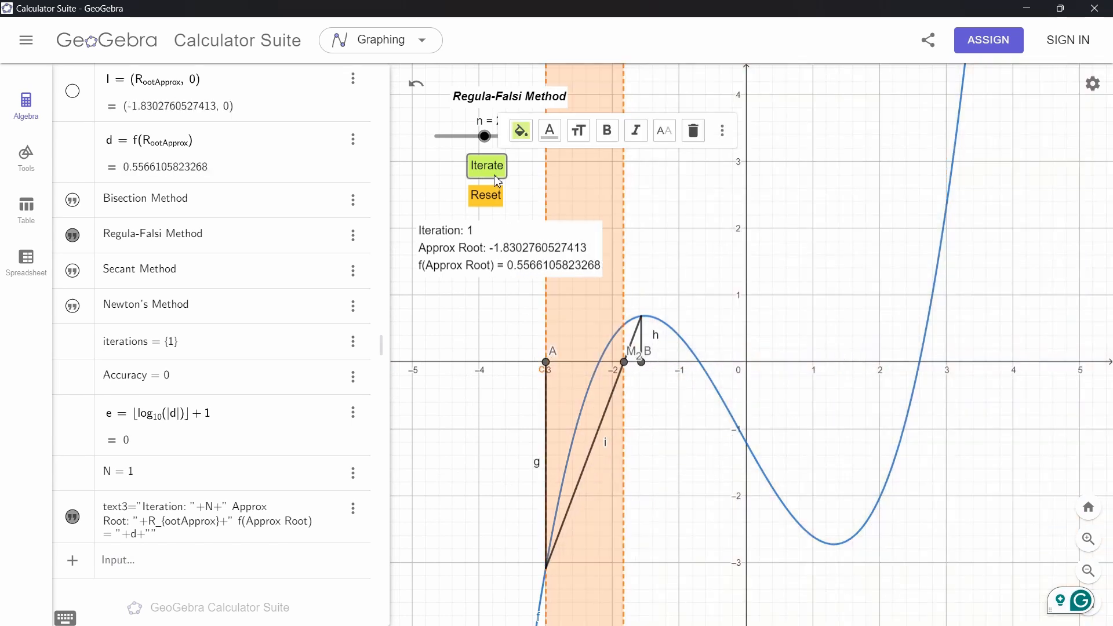
click(493, 167)
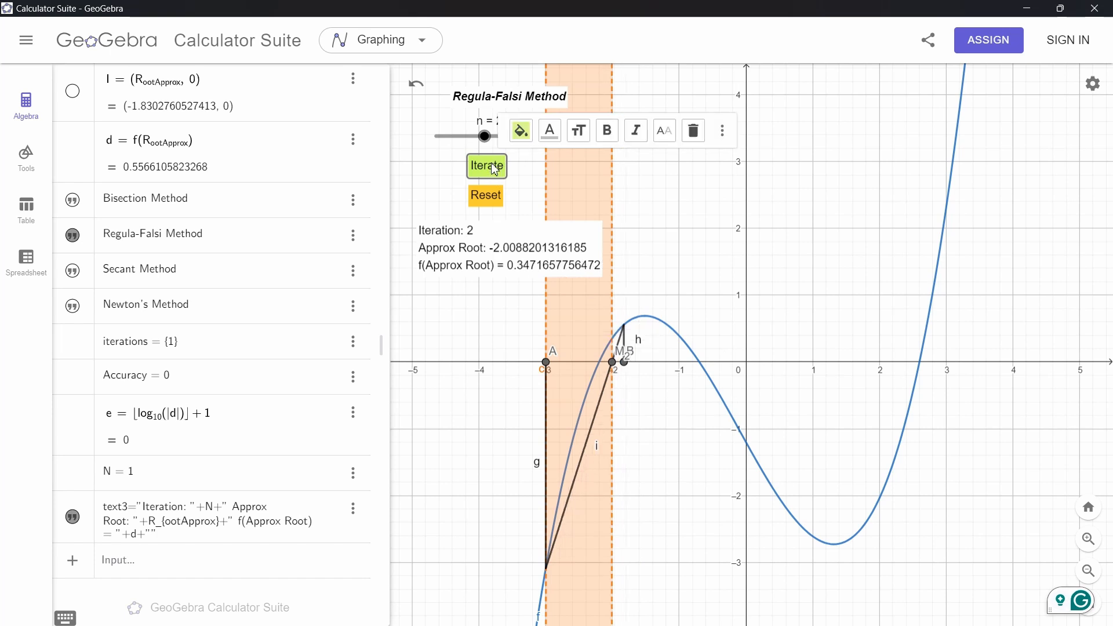
click(494, 168)
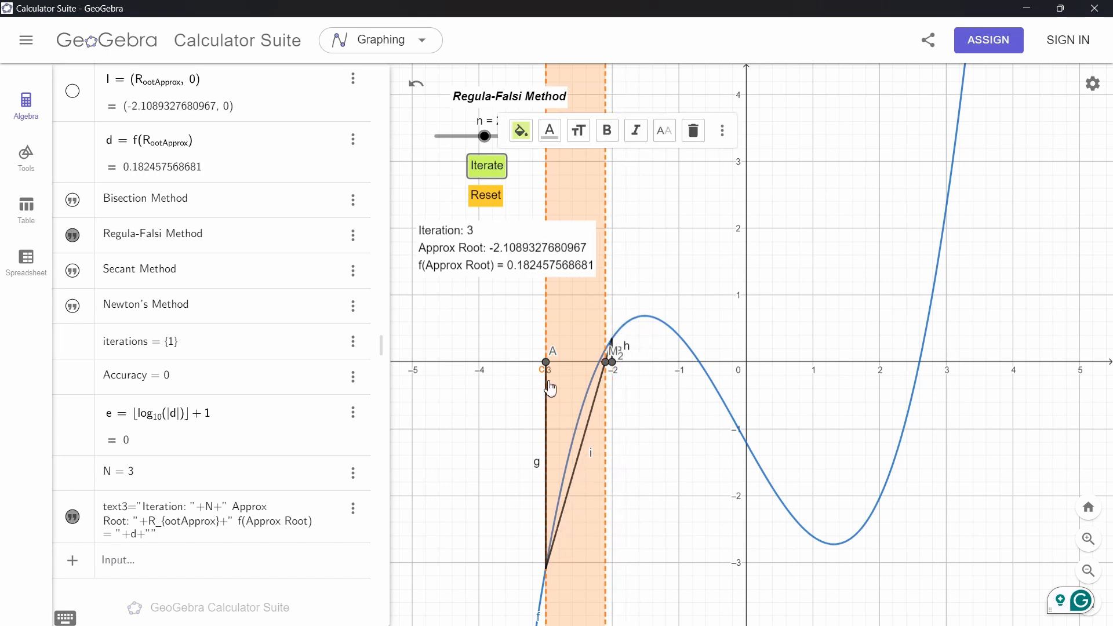
click(490, 168)
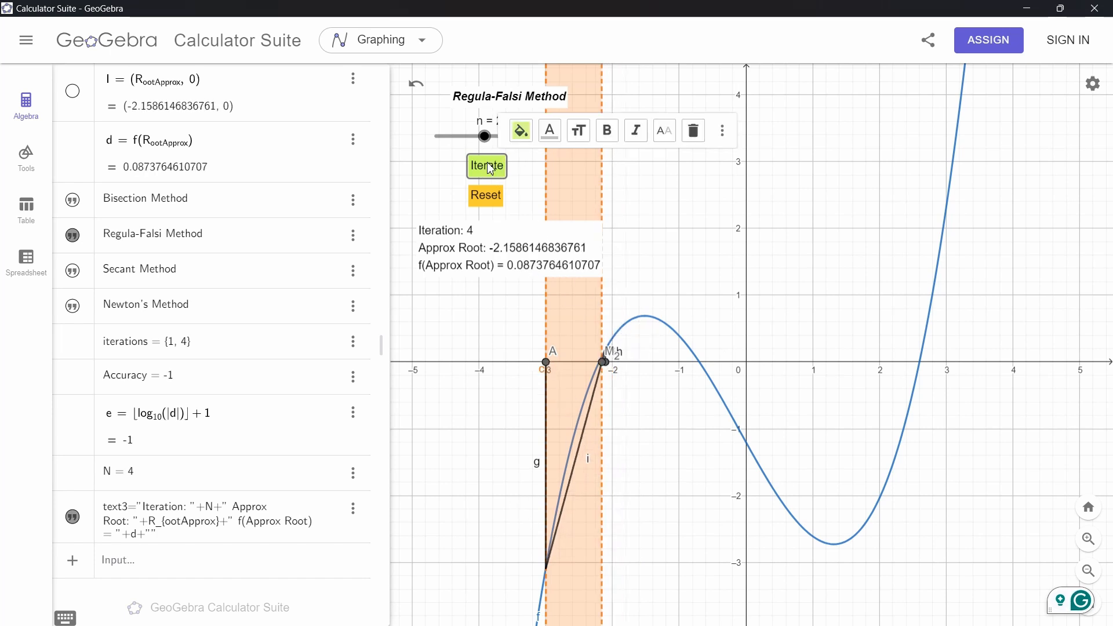
Try moving B to about 0.5 and A to about -1.3, then reset the iterations
drag(604, 361, 661, 361)
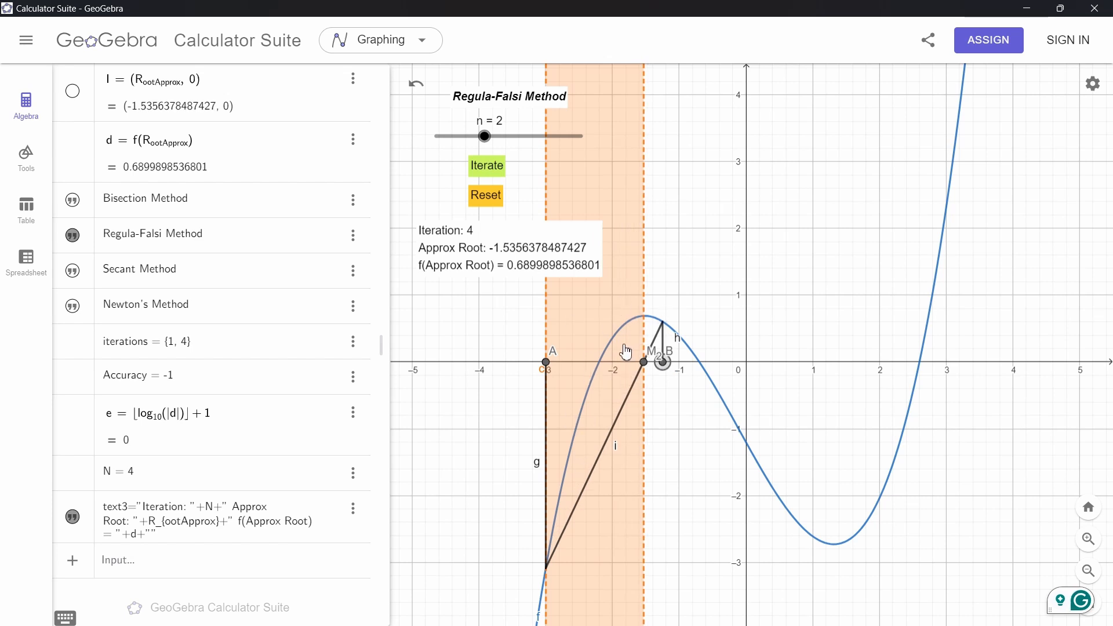
scroll(625, 352, up, 5)
drag(754, 309, 847, 187)
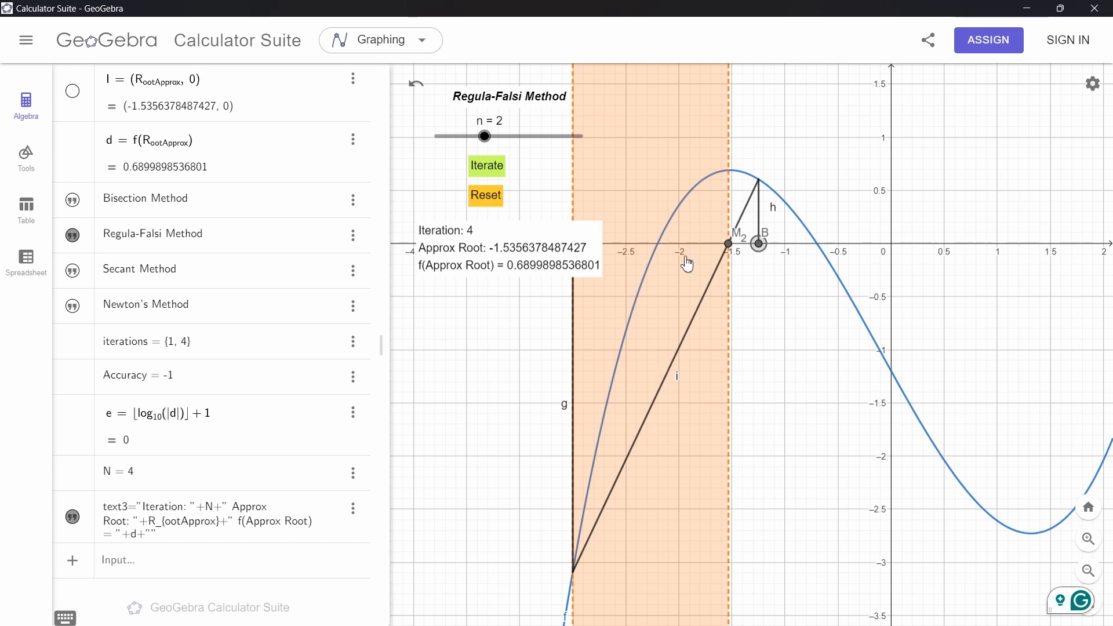
scroll(697, 225, down, 7)
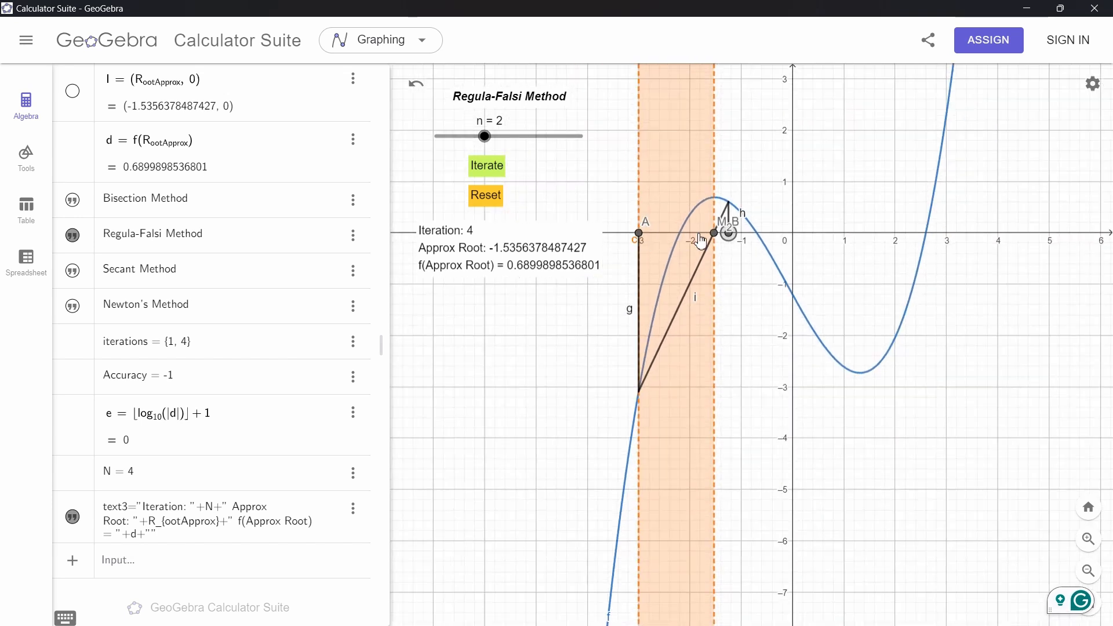
drag(728, 237, 810, 232)
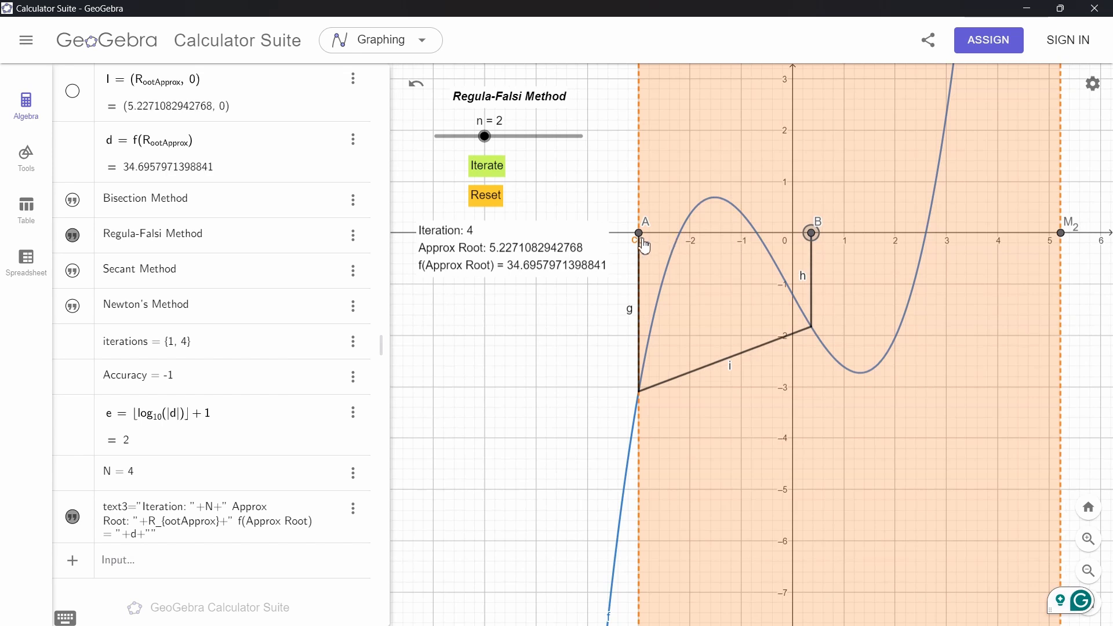
drag(639, 233, 716, 232)
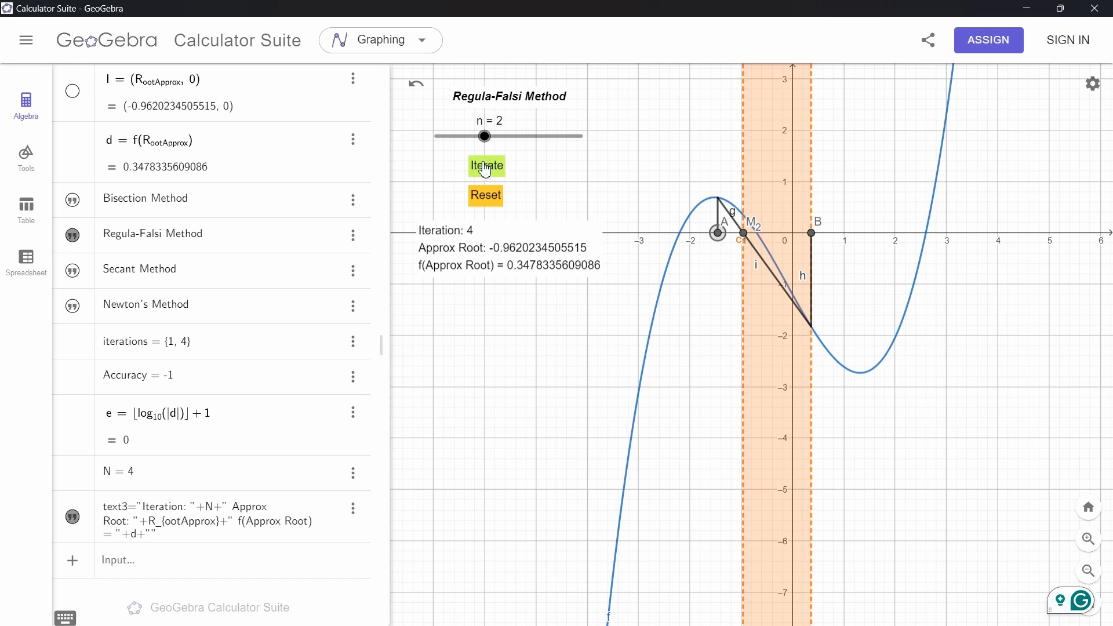
click(487, 200)
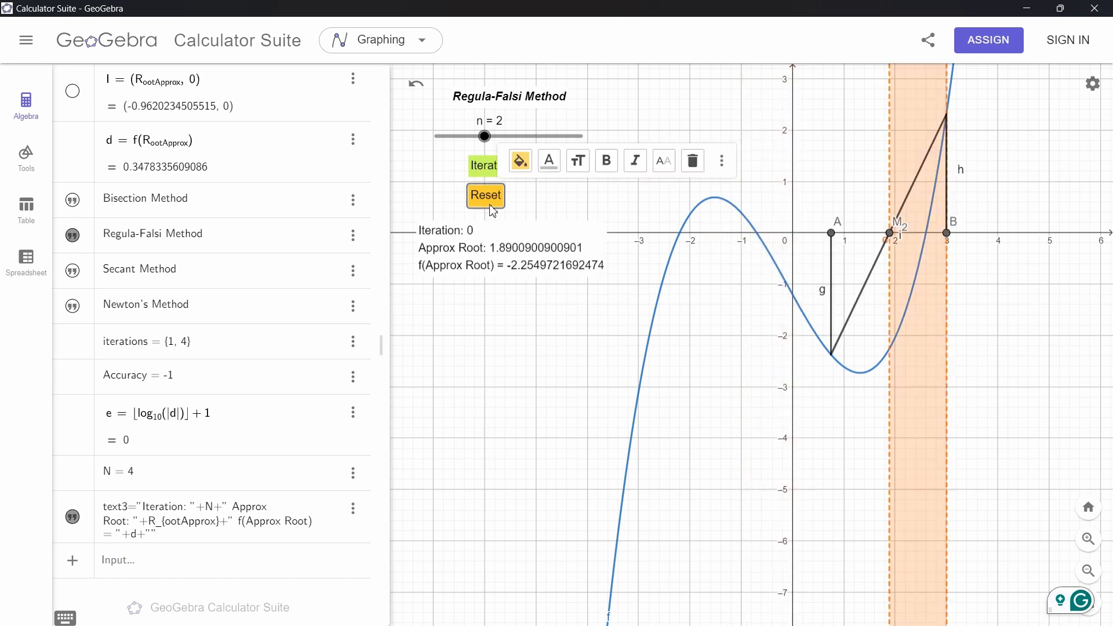
Move A to about -1.1 and B to about 0.5, then run three Regula-Falsi iterations toward the root near -0.7
drag(841, 237, 749, 237)
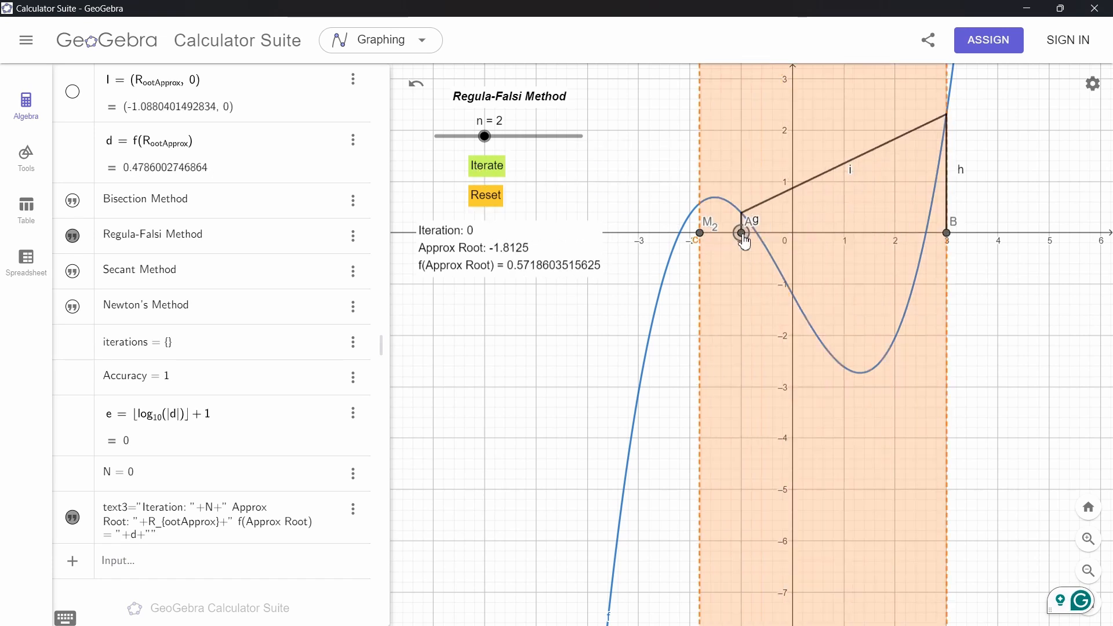
mouse_move(954, 241)
mouse_down()
mouse_move(807, 232)
mouse_move(819, 233)
mouse_up()
drag(747, 238, 732, 232)
click(487, 166)
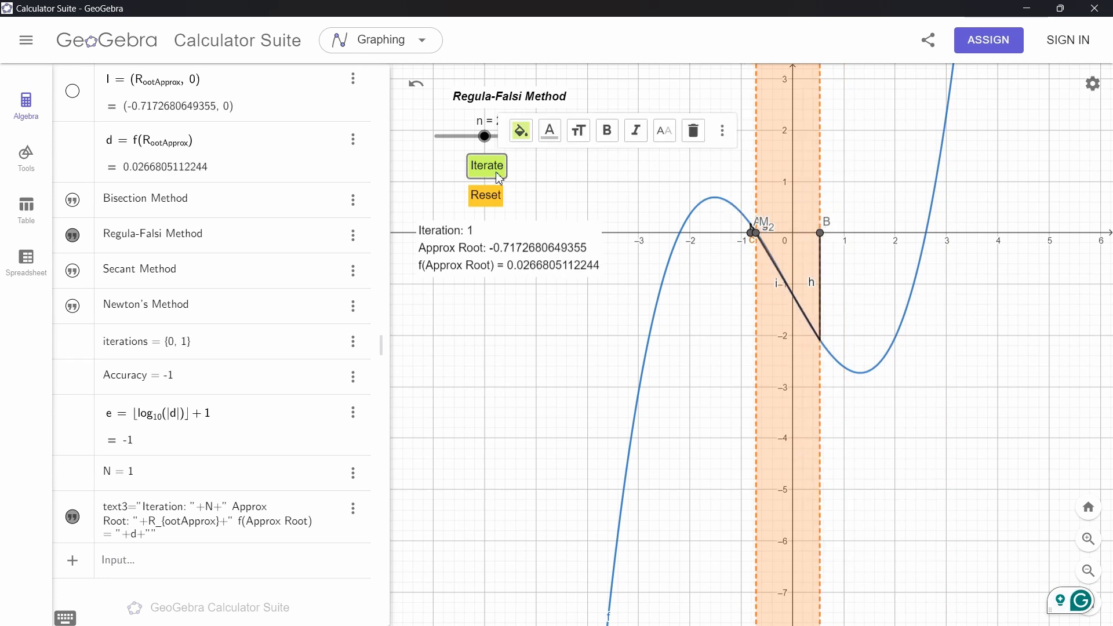
click(487, 167)
click(497, 174)
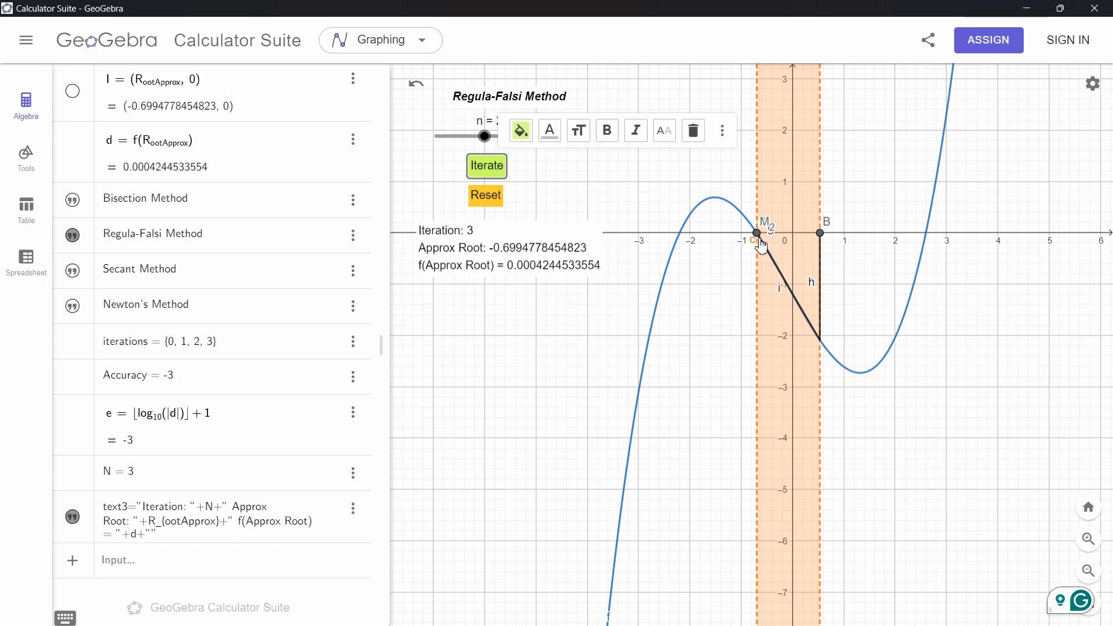
Drag B to about 3.8 and A to about 1.2, then switch the method slider to n = 3 (Secant Method) and reset
drag(761, 245, 984, 231)
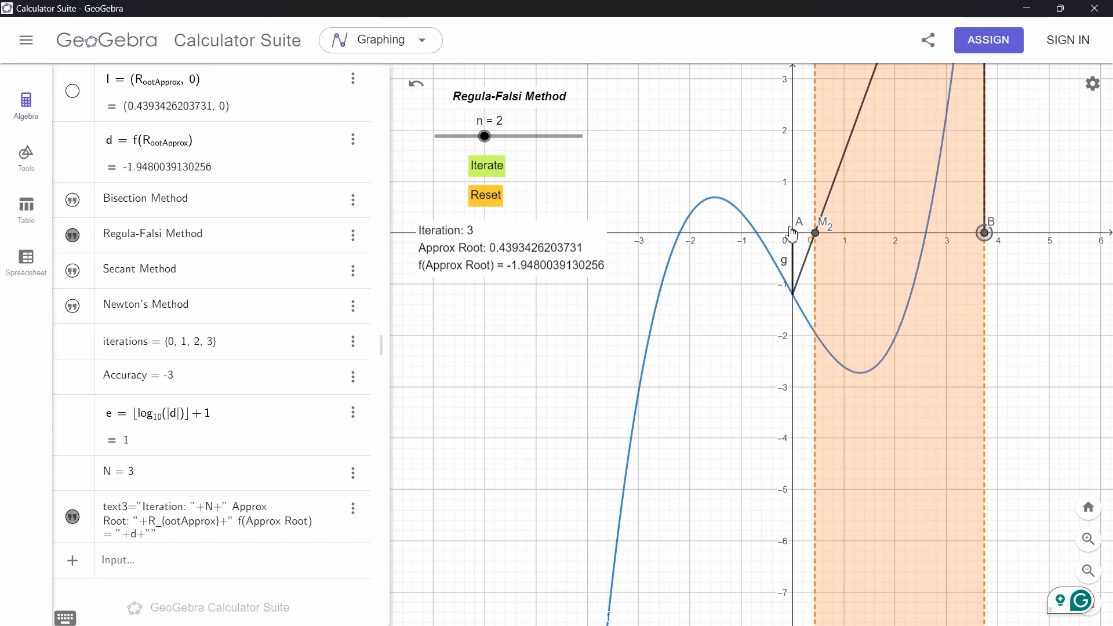
drag(795, 241, 850, 241)
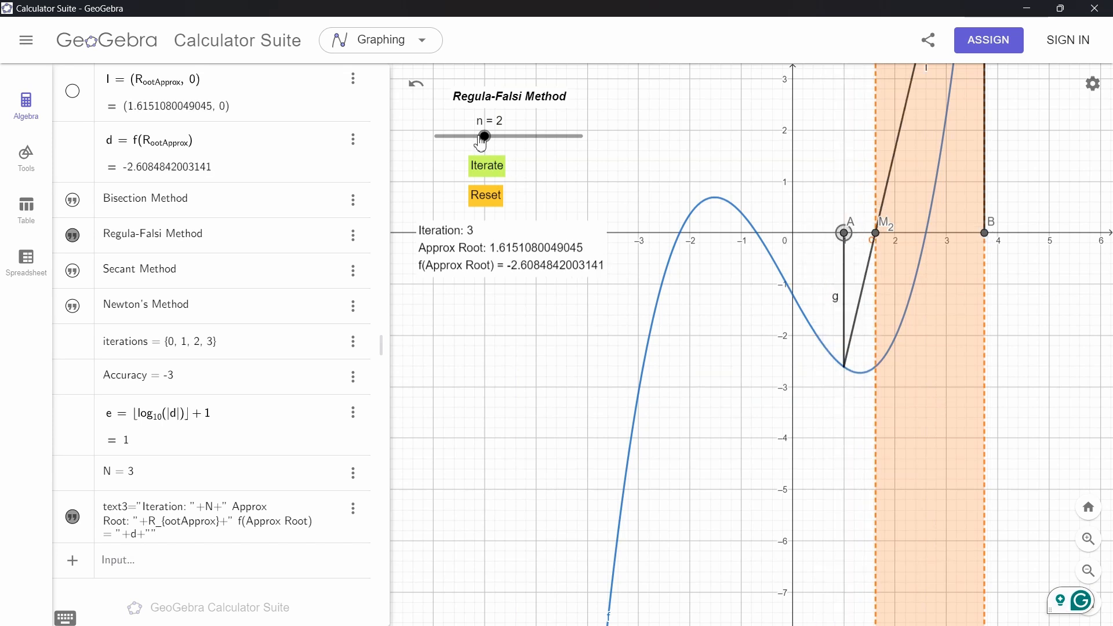
drag(493, 144, 531, 145)
click(485, 196)
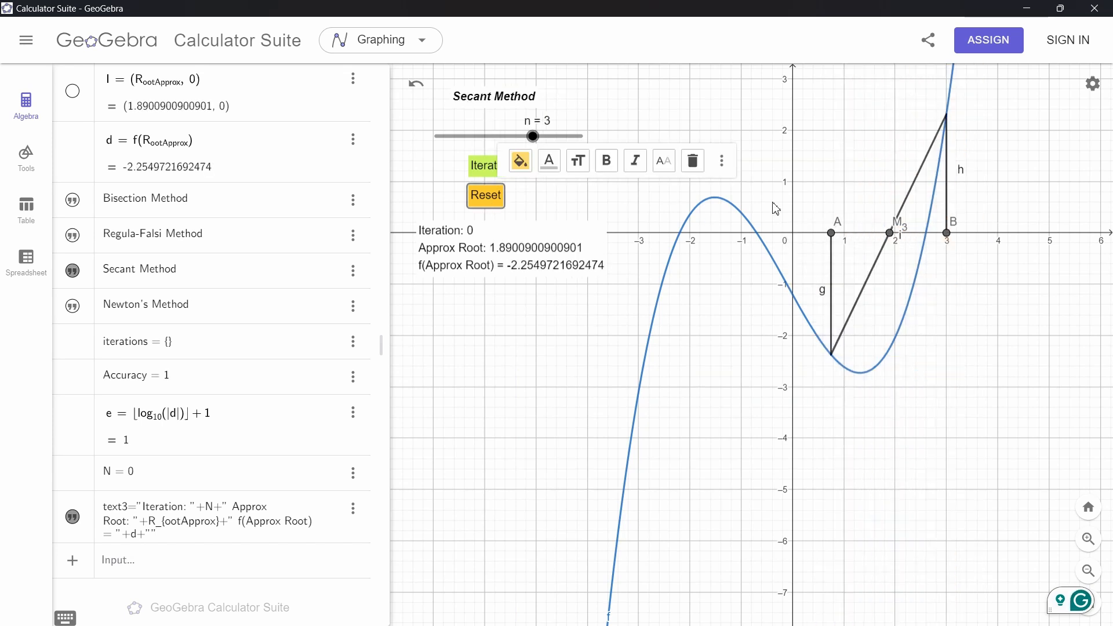
Run two Secant Method iterations from A at about 0.8 and B at 3 toward the root near 2.6
drag(759, 118, 691, 206)
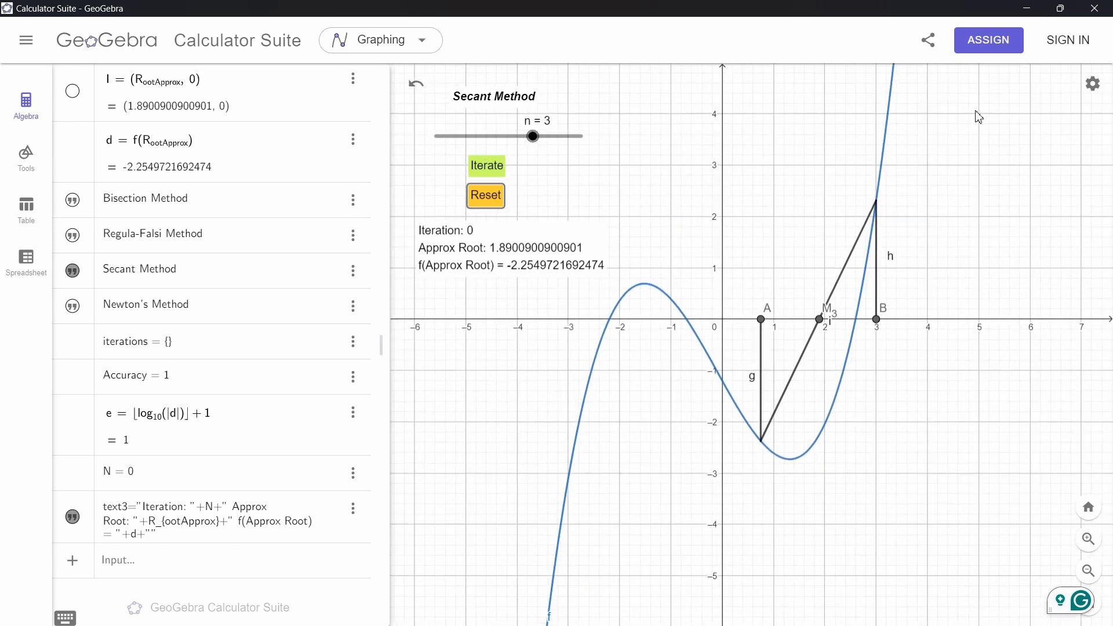
drag(533, 137, 515, 153)
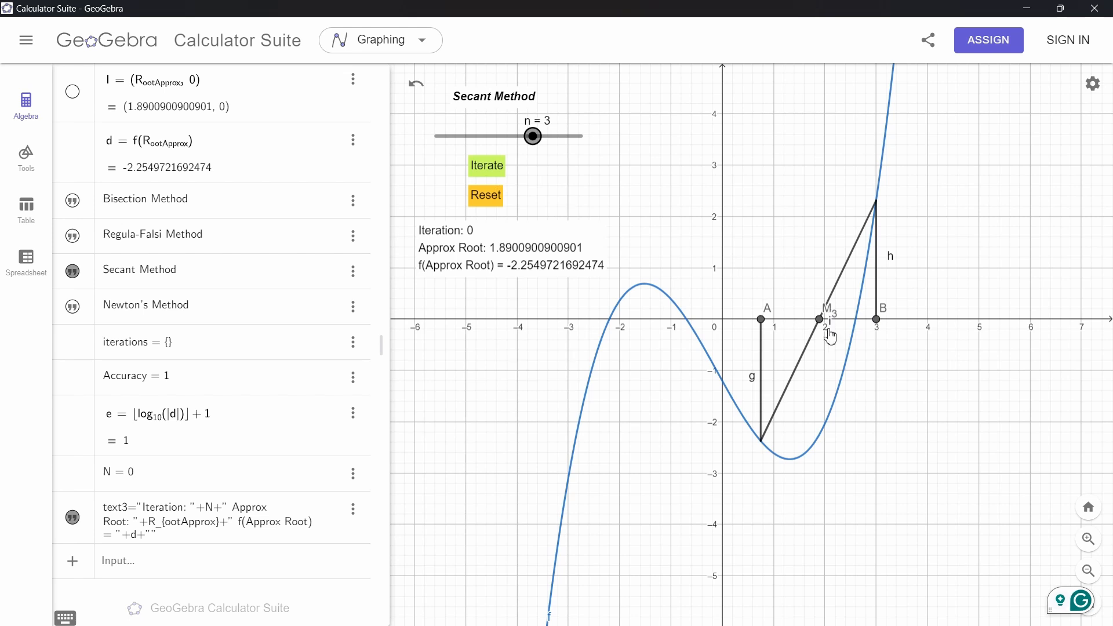
click(490, 171)
click(490, 171)
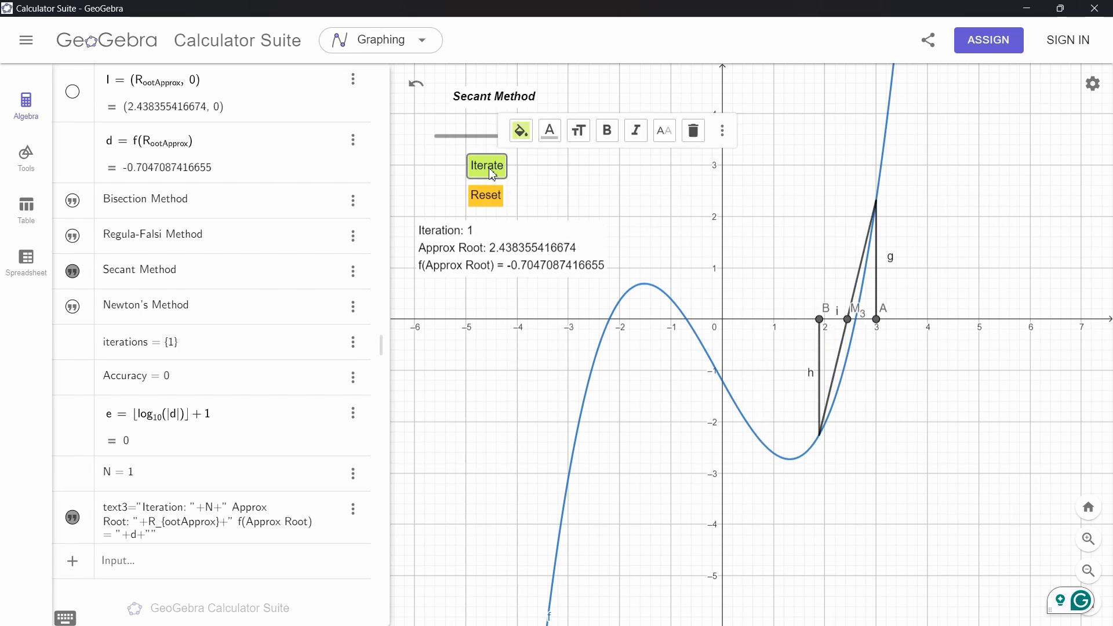
scroll(879, 349, up, 3)
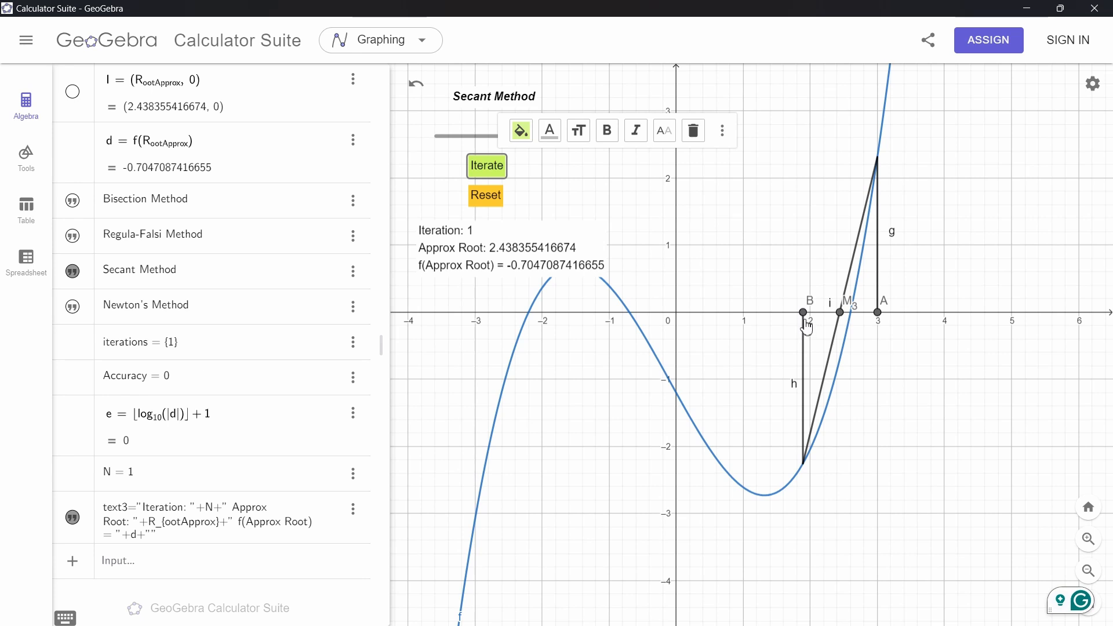
click(478, 171)
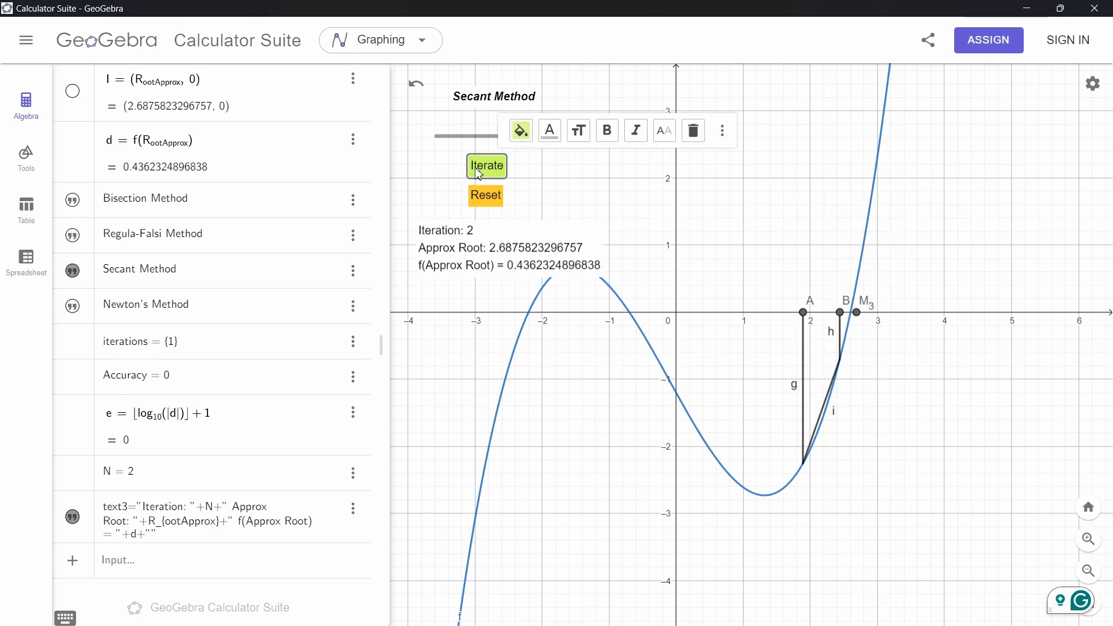
Run two more Secant Method iterations and inspect the approximation close to the root near 2.6
scroll(834, 327, up, 8)
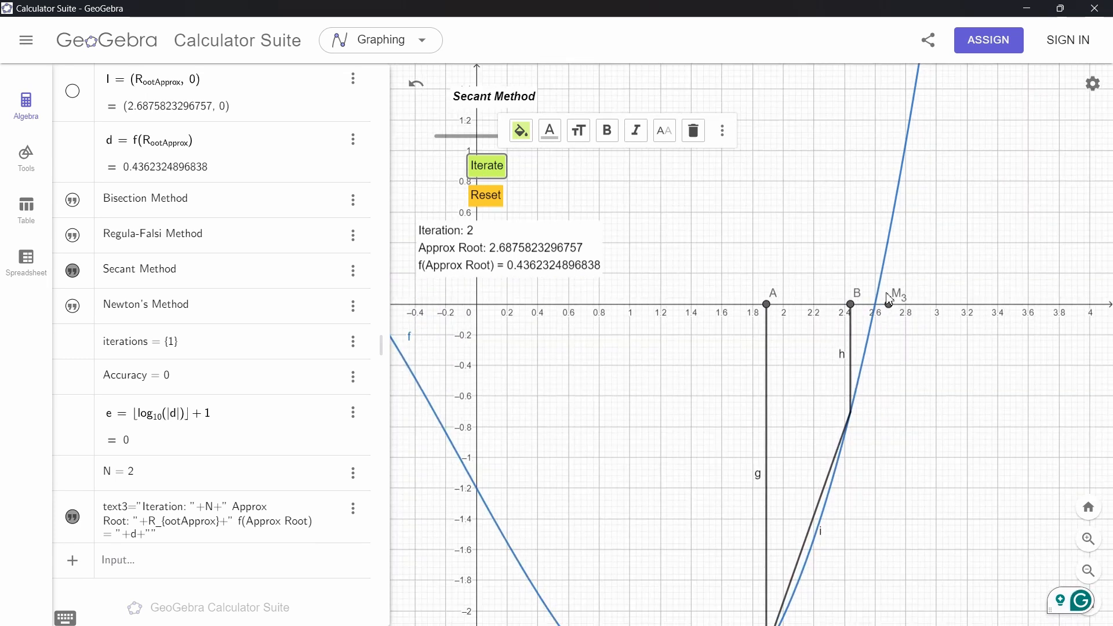
click(488, 173)
click(488, 174)
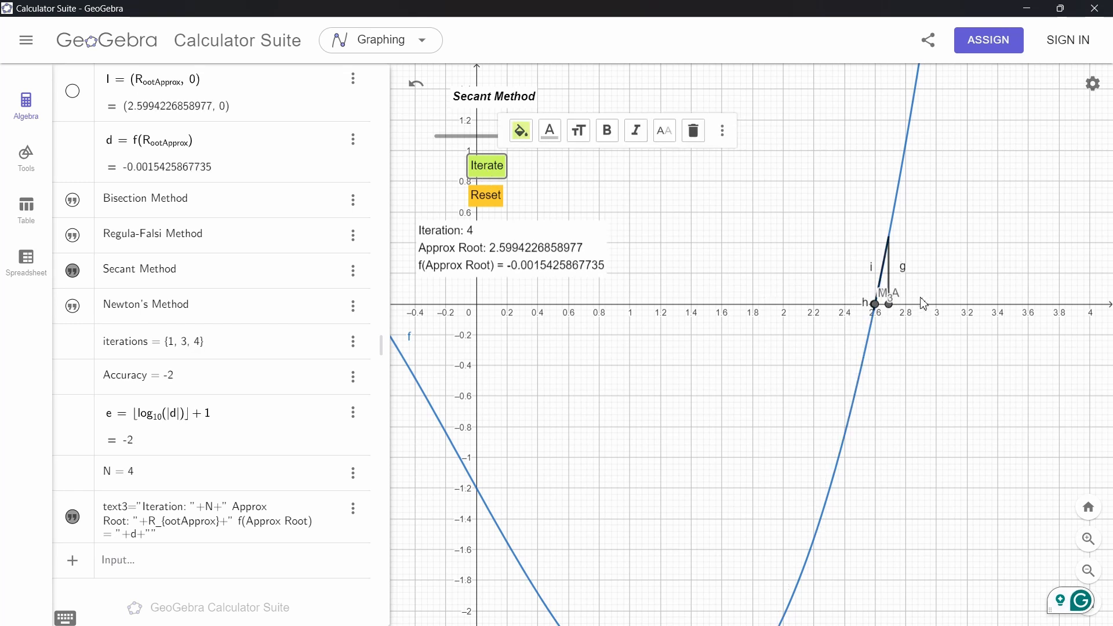
scroll(861, 311, up, 6)
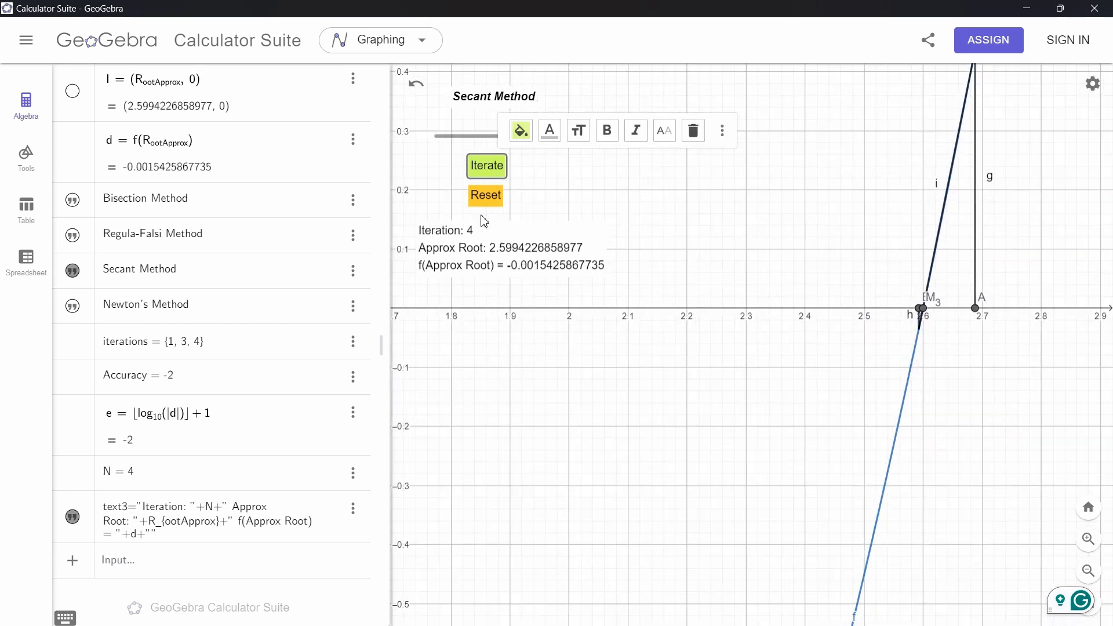
scroll(671, 337, down, 3)
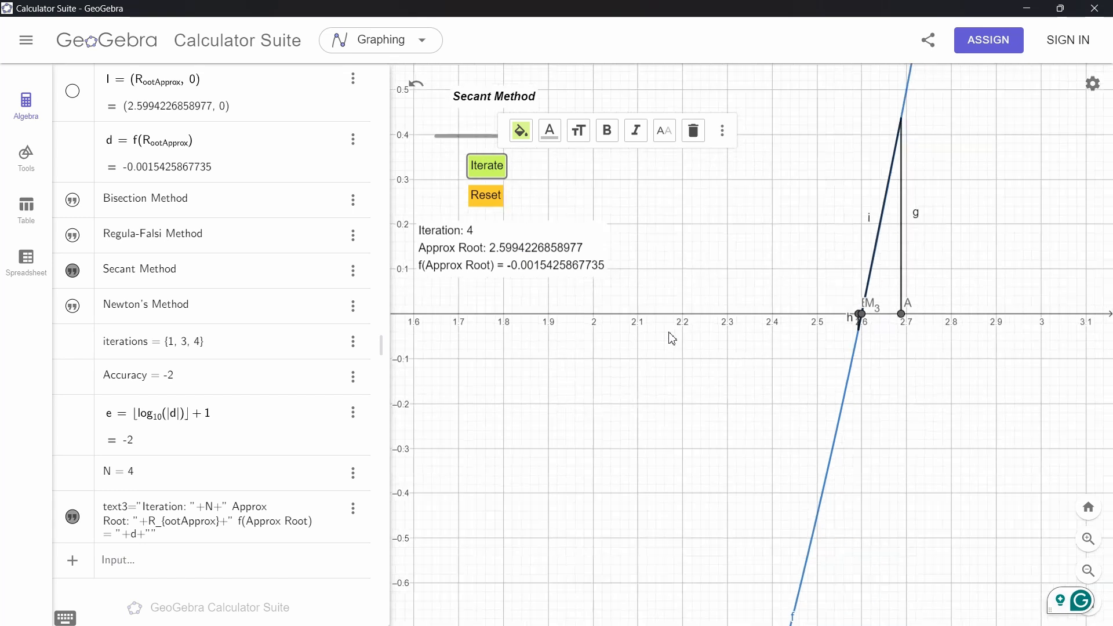
scroll(671, 336, down, 6)
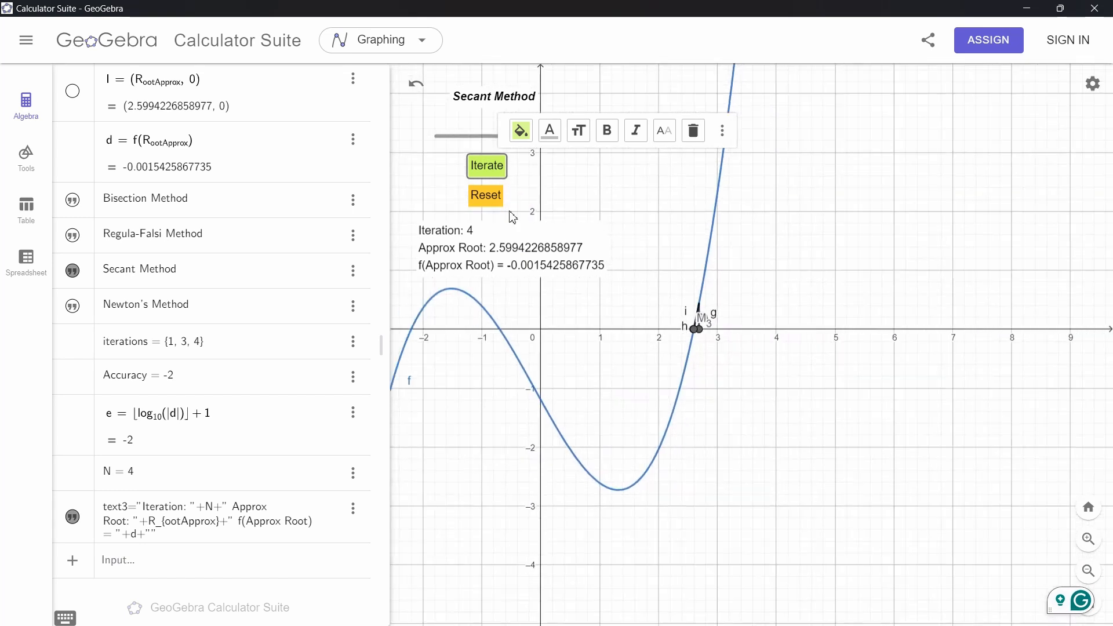
Reset the Secant Method, rerun its first iterations, then reset it again
click(484, 197)
scroll(863, 403, up, 3)
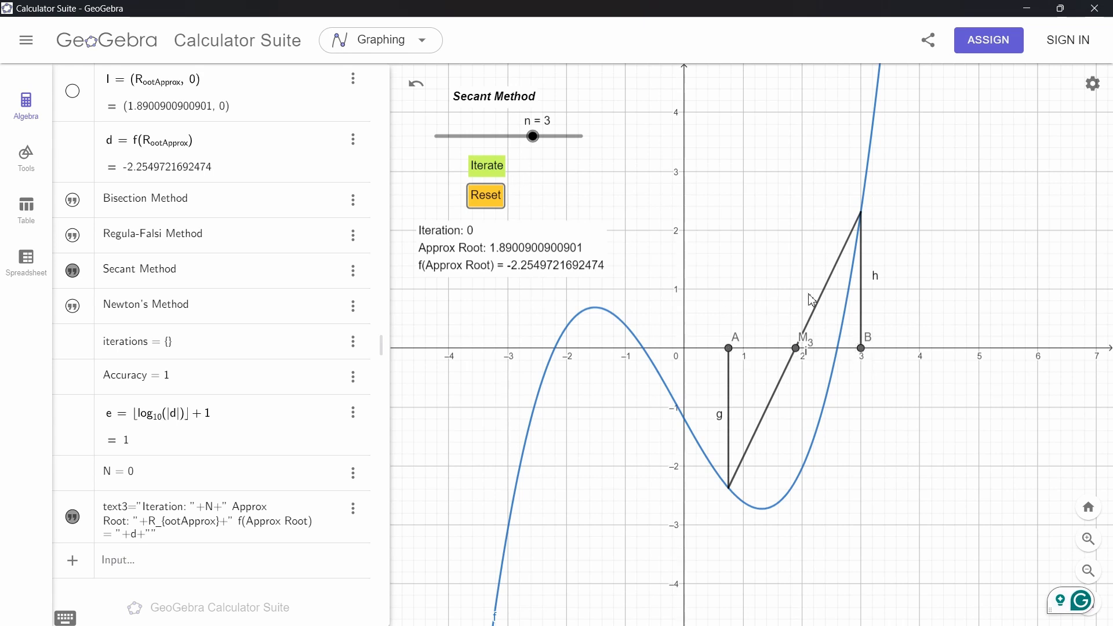
click(490, 172)
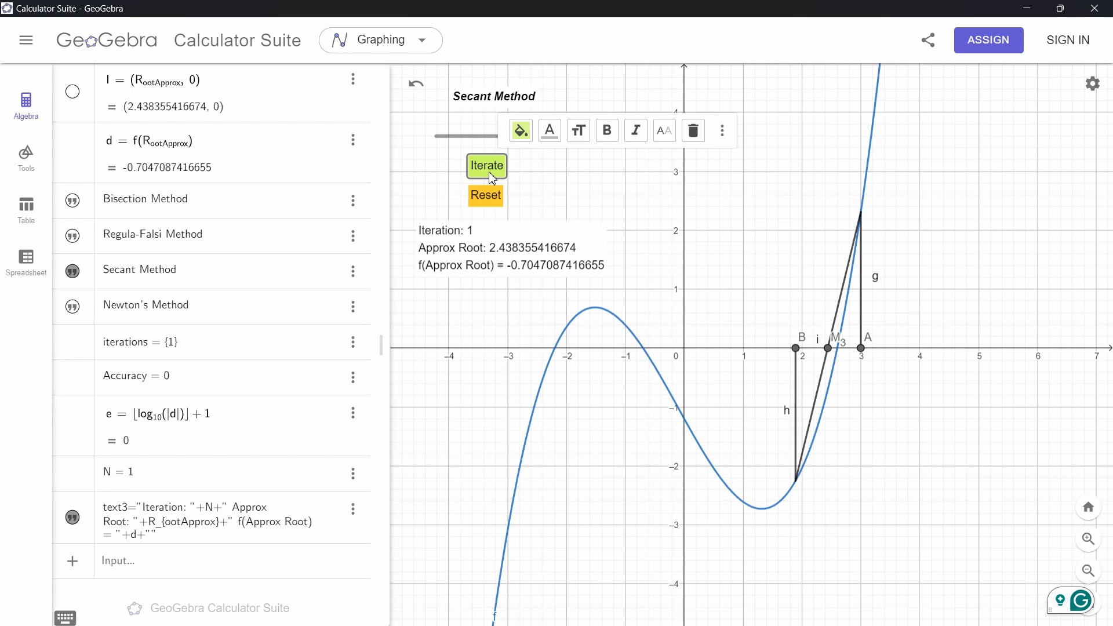
click(491, 176)
click(490, 174)
click(486, 195)
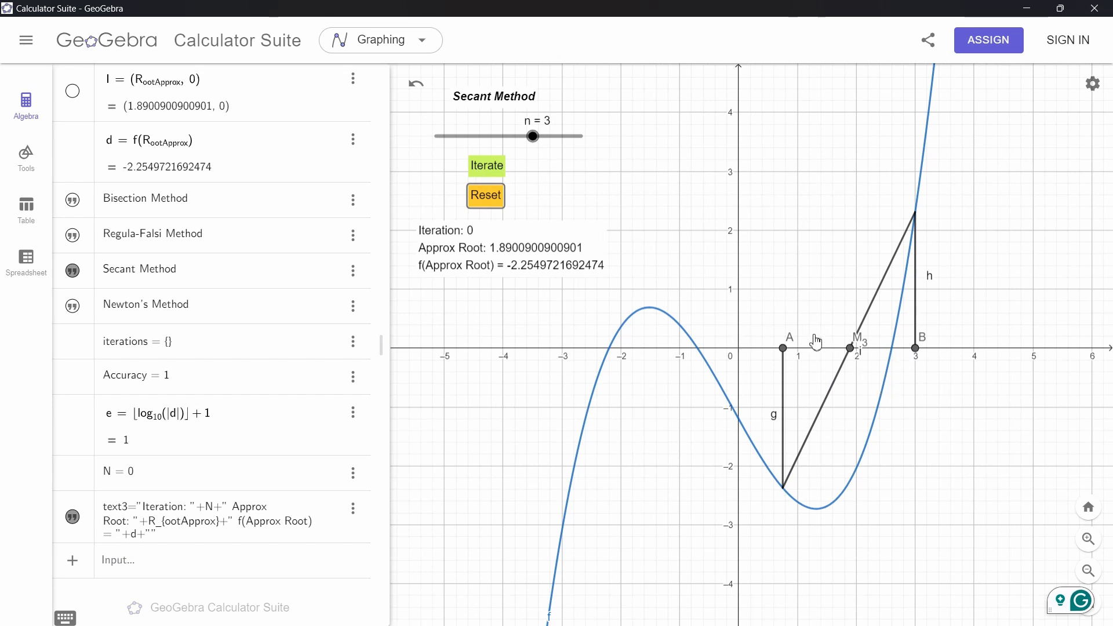
Run three Secant Method iterations toward the root near 2.6, then reset the iterations
click(487, 167)
scroll(908, 348, up, 8)
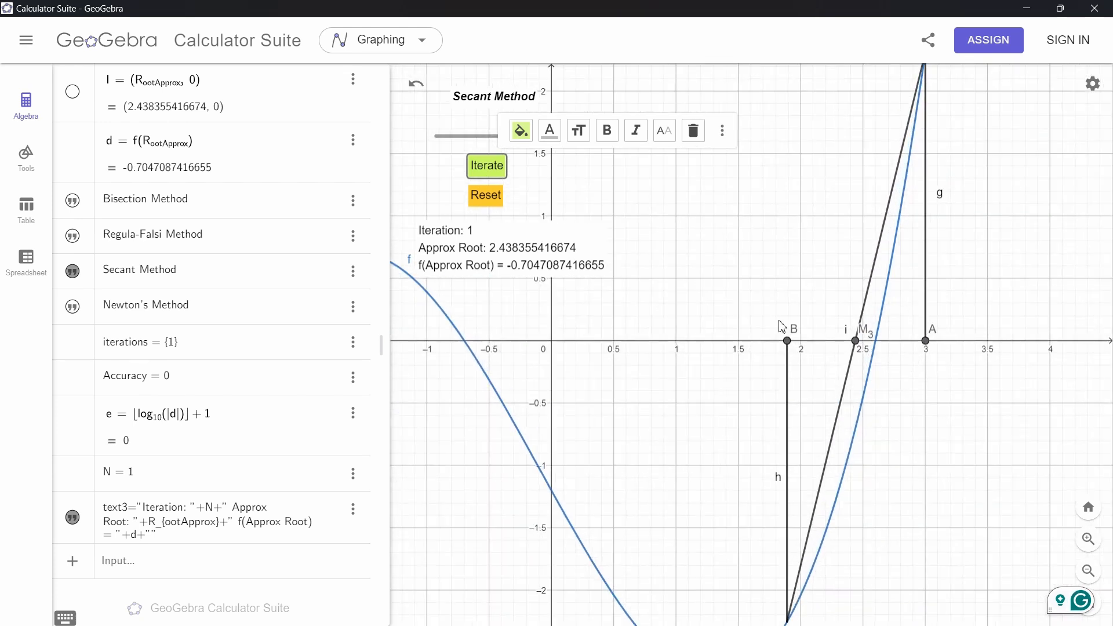
click(490, 174)
scroll(869, 351, up, 9)
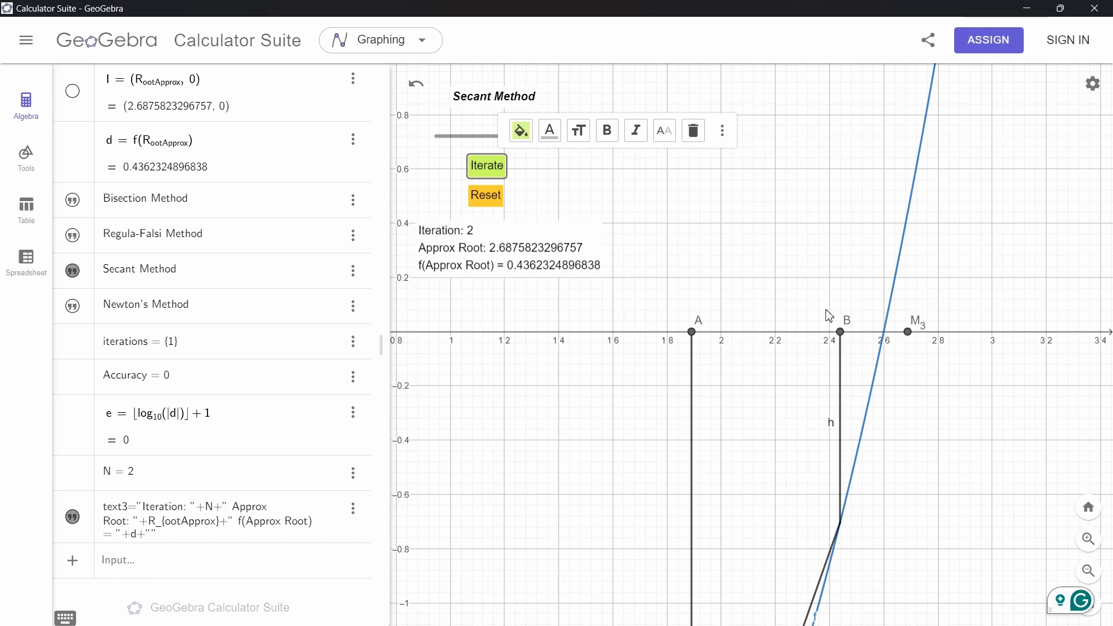
scroll(823, 307, down, 5)
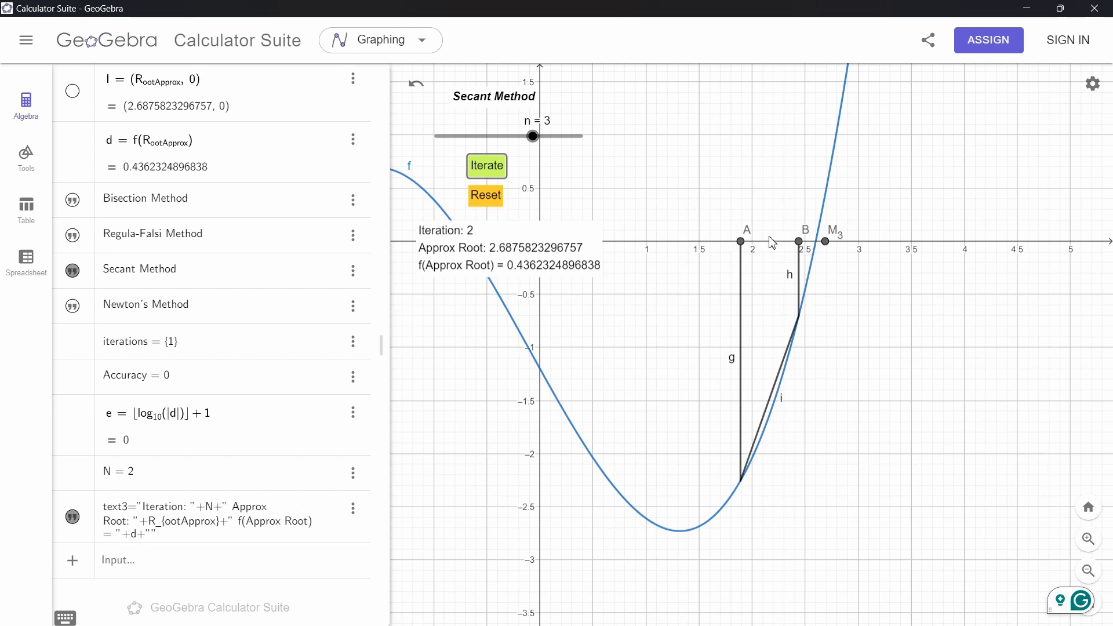
scroll(737, 223, up, 4)
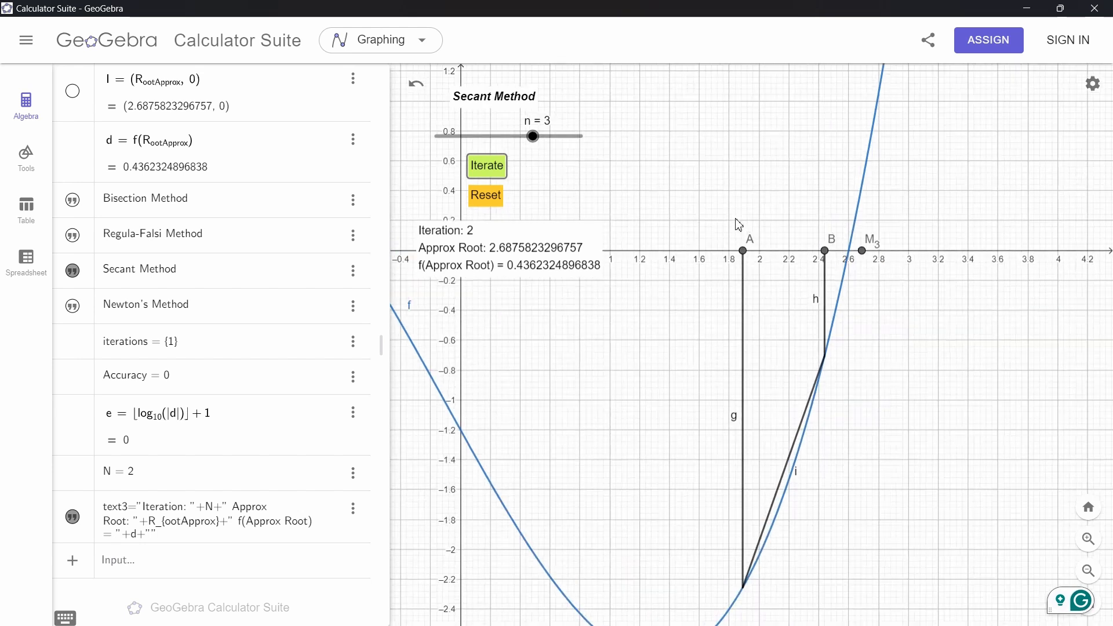
click(496, 173)
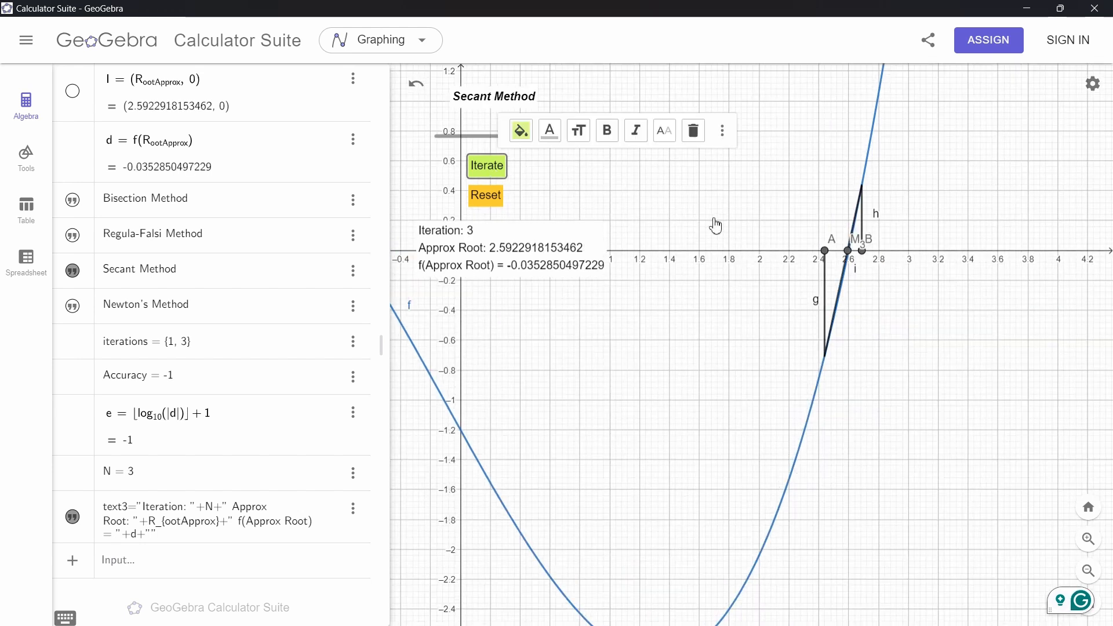
drag(713, 224, 711, 281)
click(490, 200)
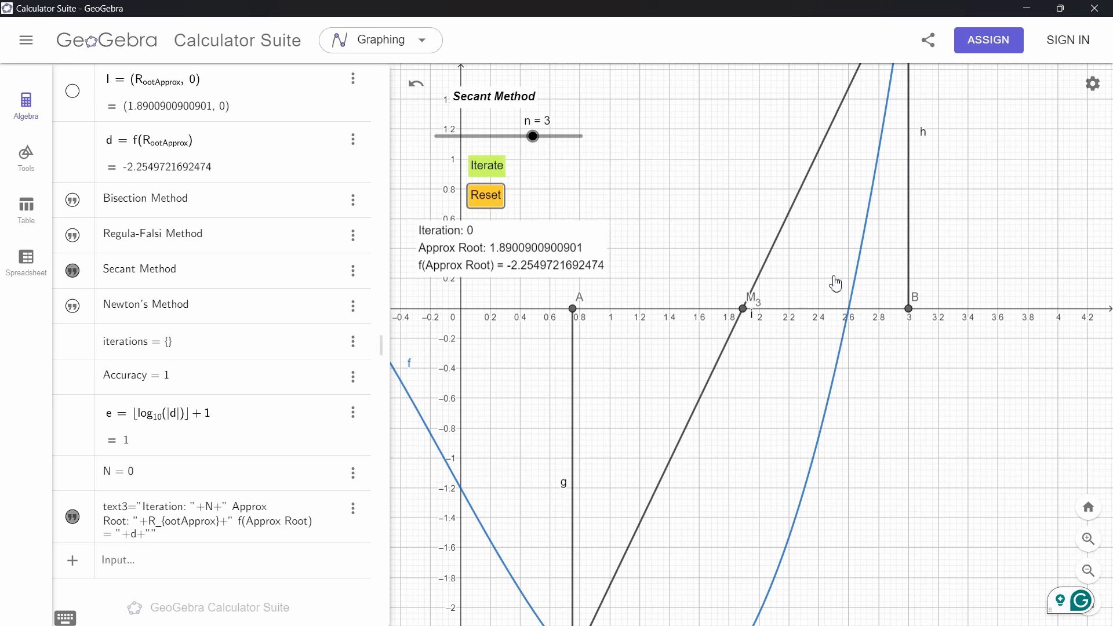
Switch the method slider to n = 4 for Newton's Method
scroll(890, 331, down, 5)
scroll(893, 335, down, 6)
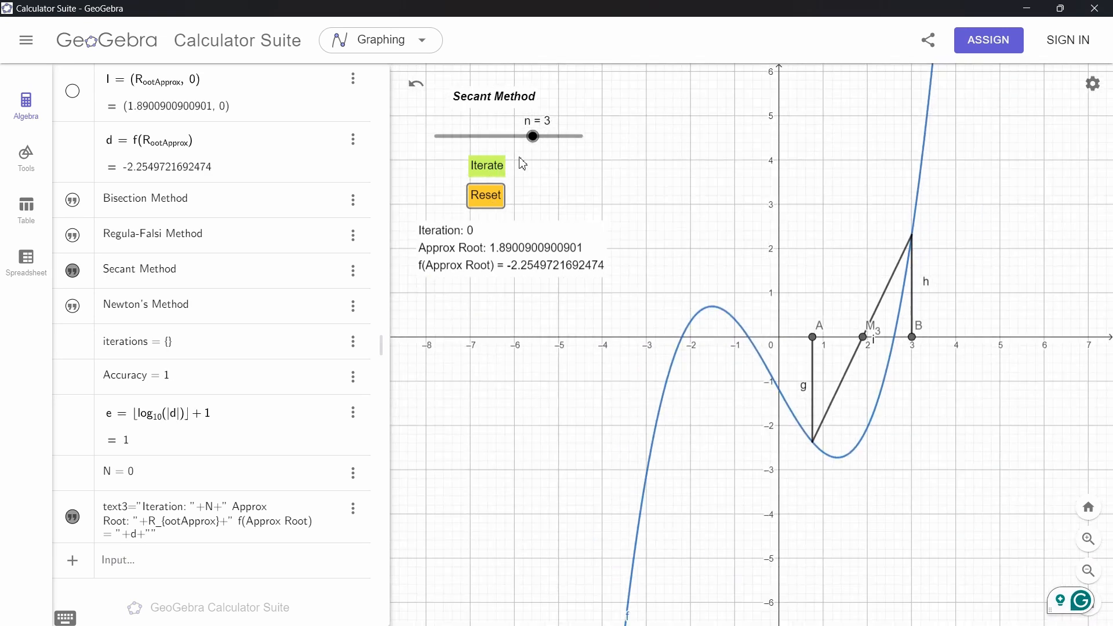
drag(533, 136, 630, 151)
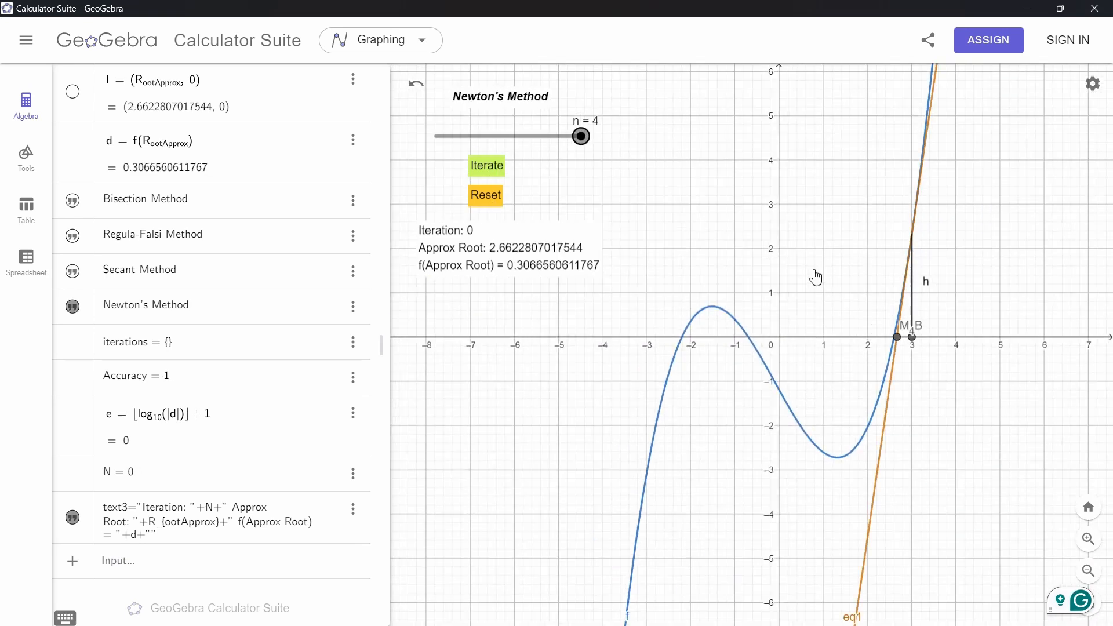
drag(815, 277, 746, 295)
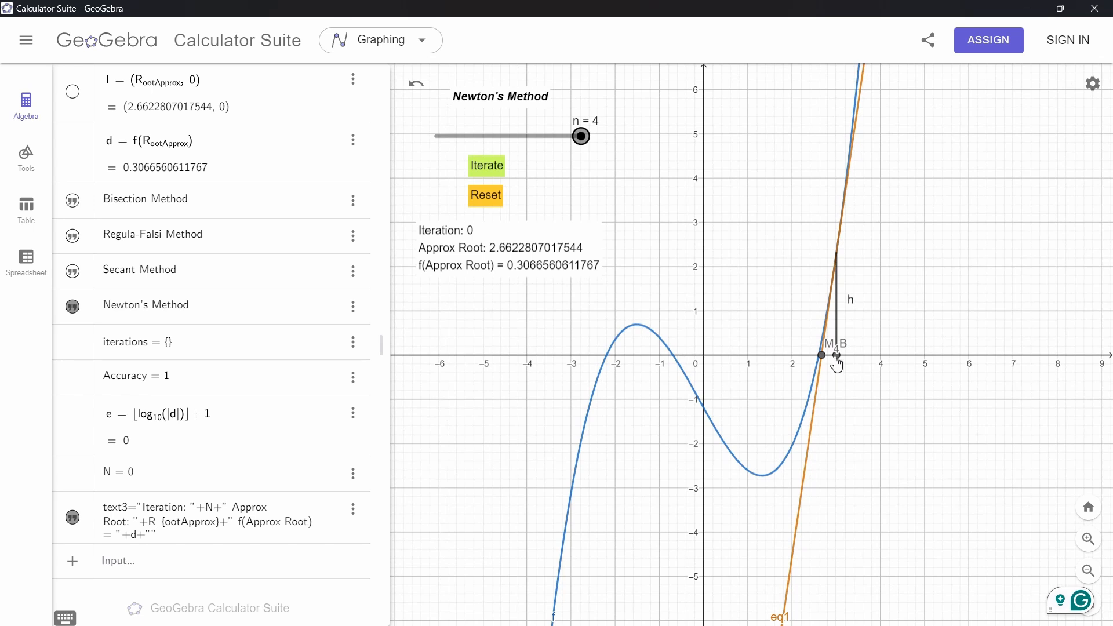
Move B to about 1.8 and toggle the method slider between n = 3 and n = 4, ending on the Secant Method
drag(836, 364, 783, 365)
drag(580, 141, 545, 142)
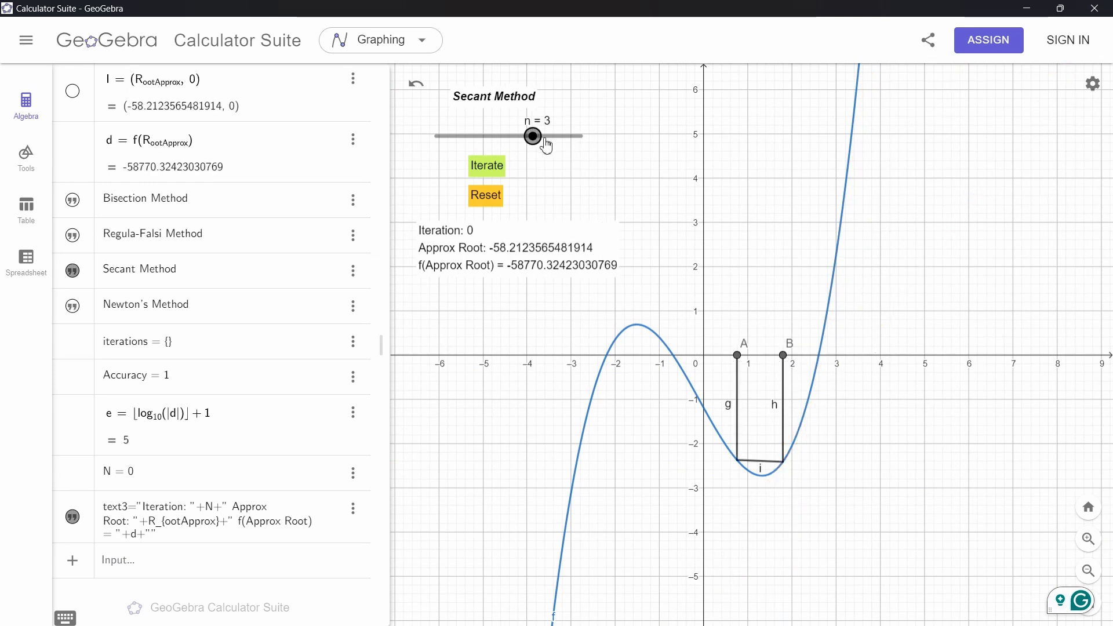
click(560, 140)
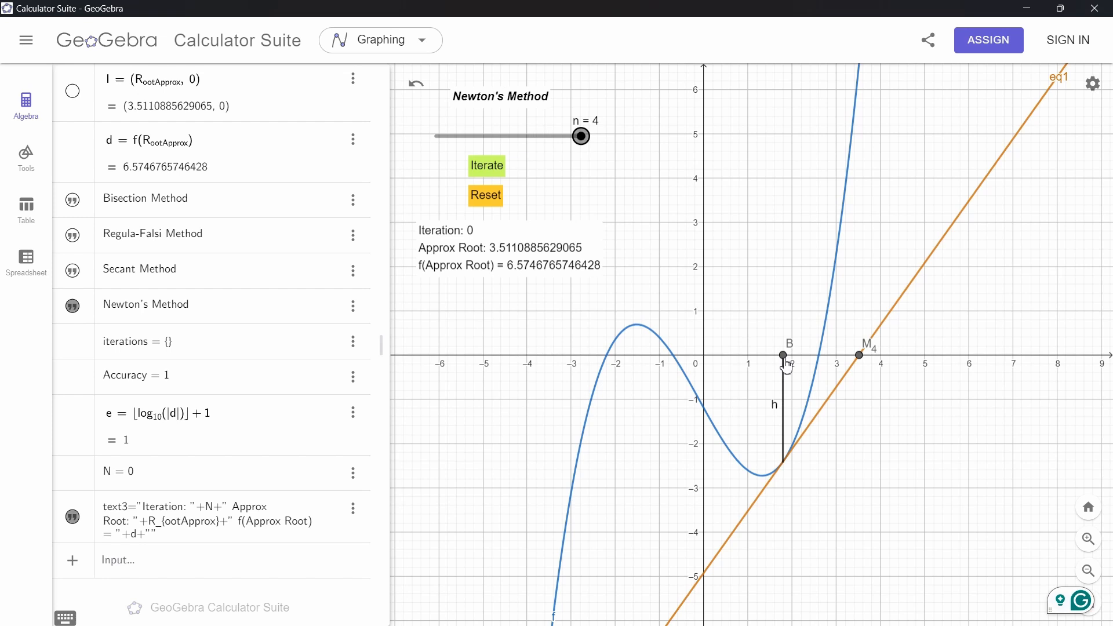
click(539, 143)
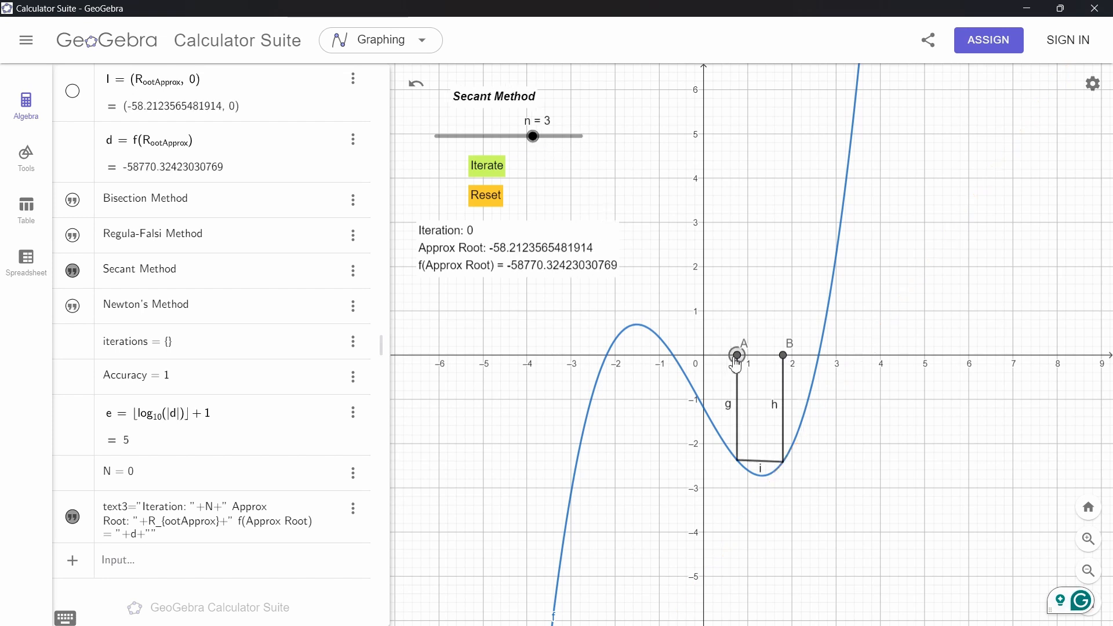
Drag A to about 1.7, just left of B, for the Secant Method starting points
drag(736, 354, 780, 357)
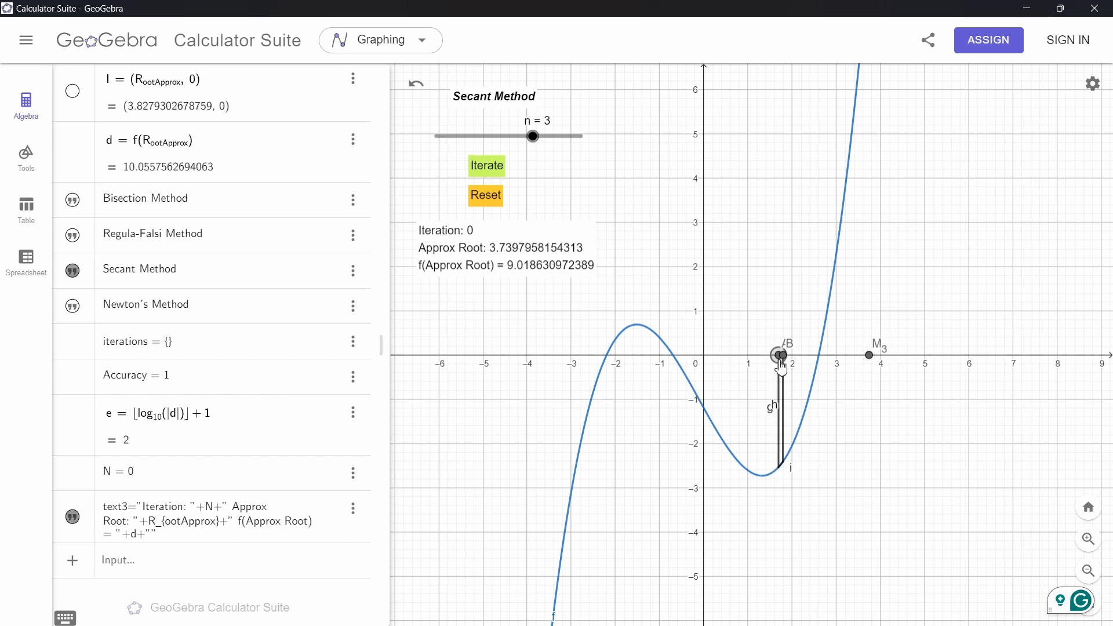
scroll(783, 458, up, 5)
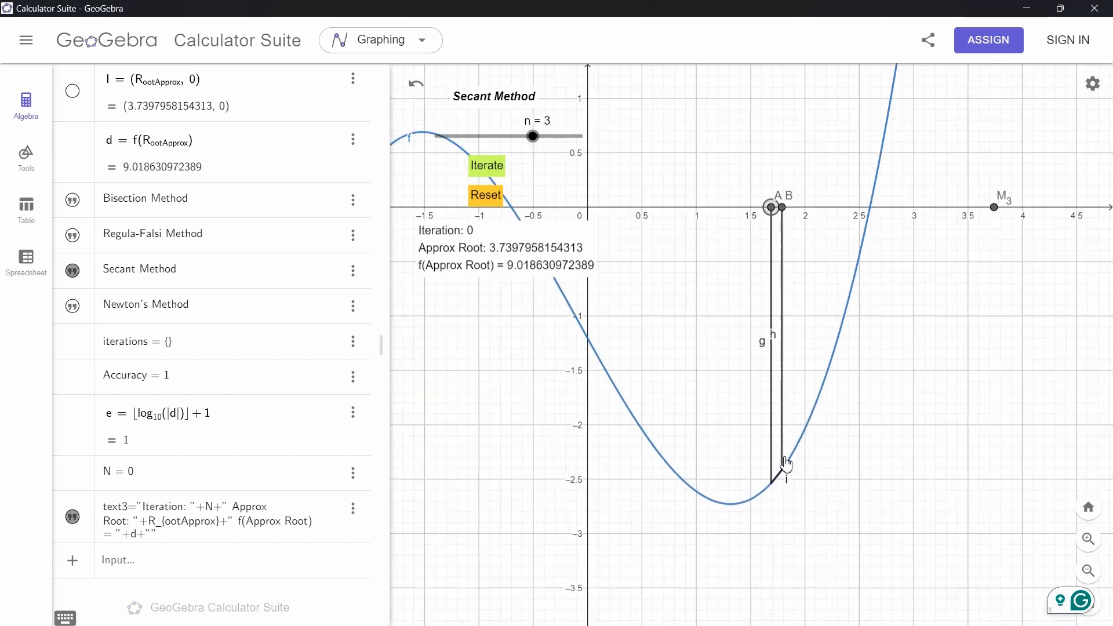
click(788, 204)
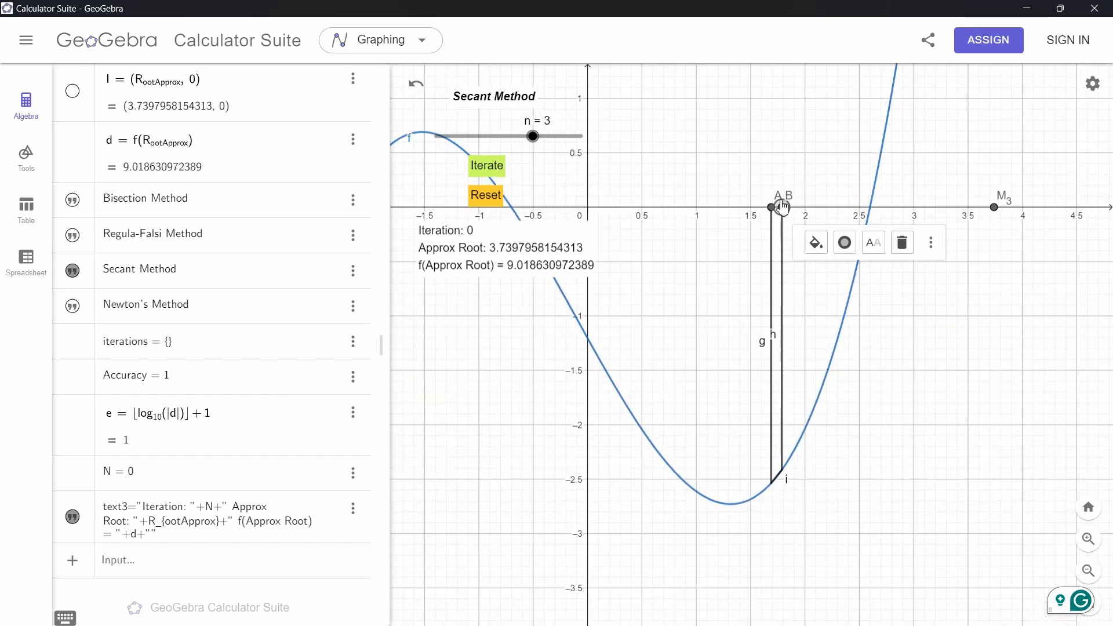
scroll(750, 237, down, 3)
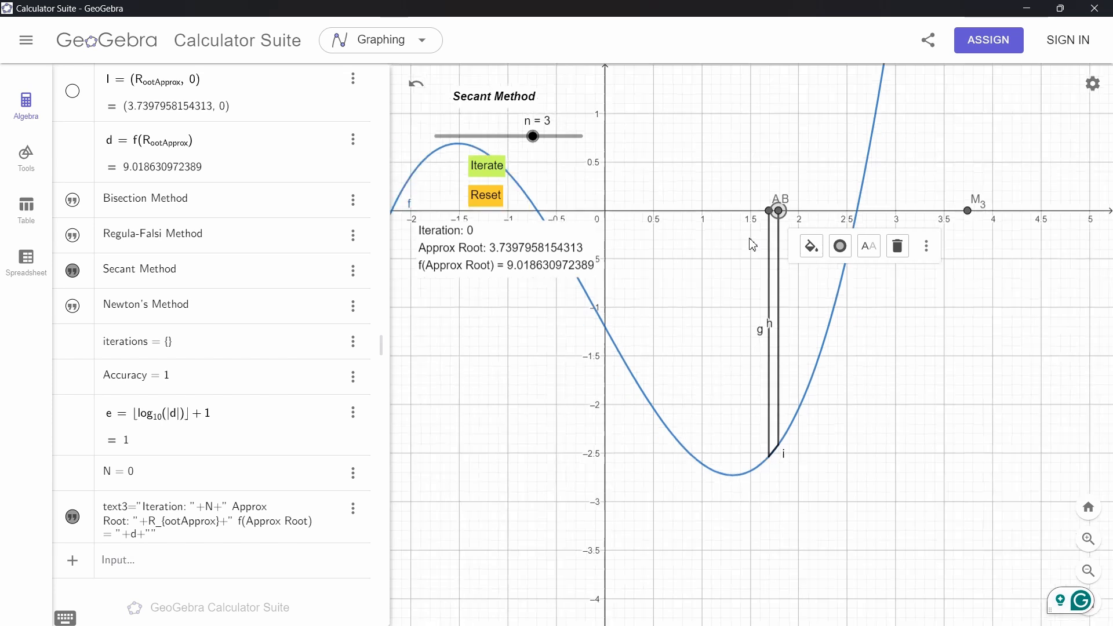
Switch the method slider to n = 4 for Newton's Method and nudge B to about 1.8
drag(728, 203, 728, 230)
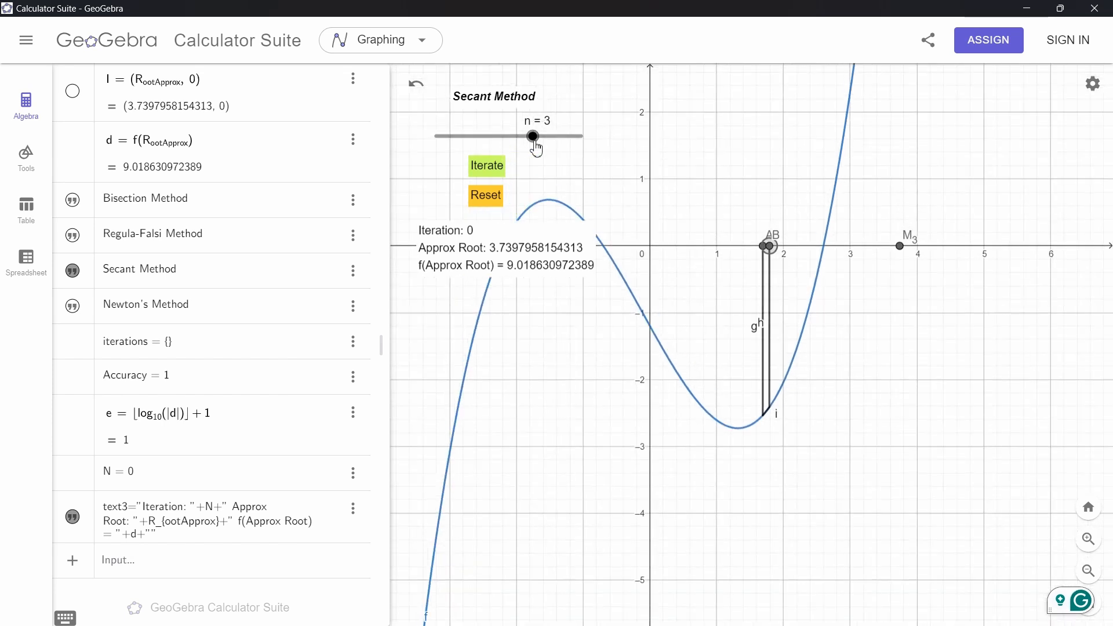
drag(534, 142, 580, 142)
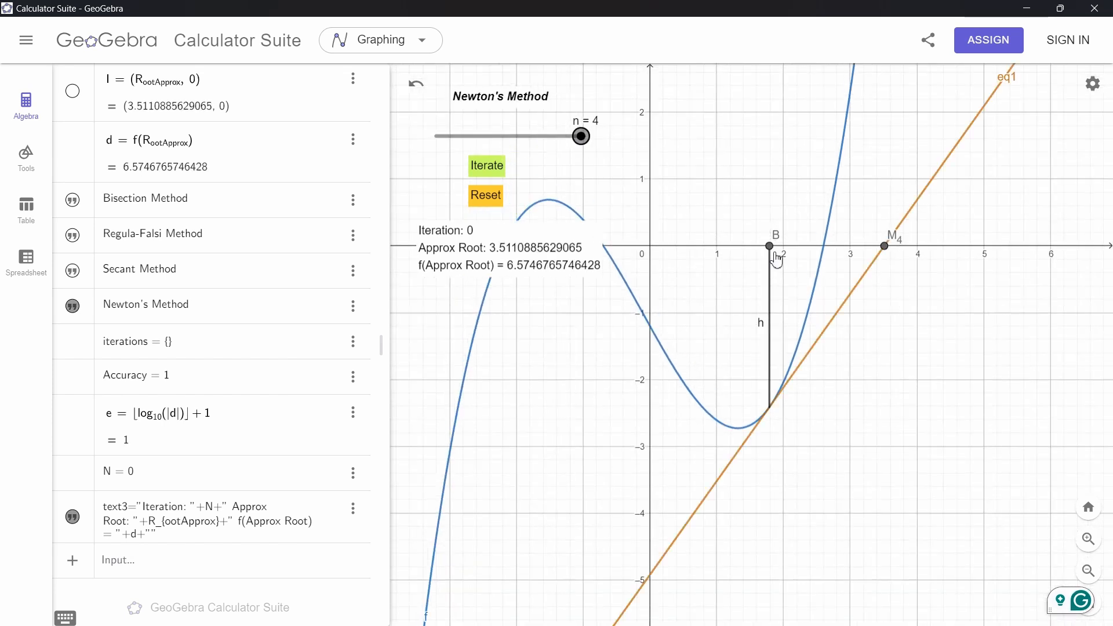
mouse_move(777, 260)
mouse_down()
mouse_move(898, 254)
mouse_move(774, 262)
mouse_up()
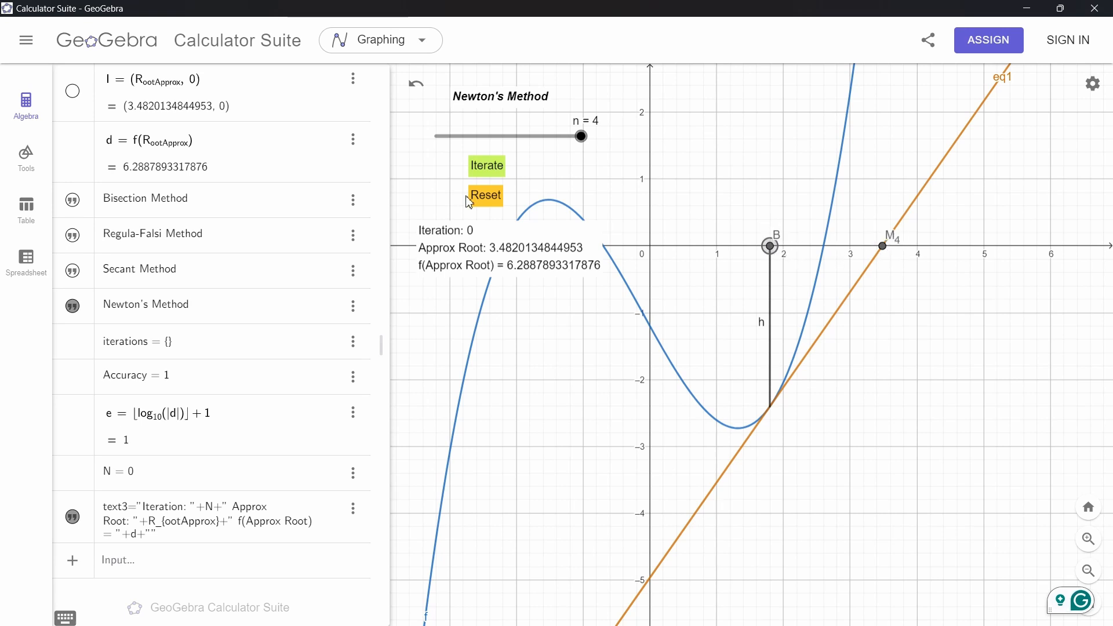
Run five Newton's Method iterations from B, converging on the root near 2.6
click(485, 177)
drag(896, 268, 849, 423)
scroll(850, 423, down, 6)
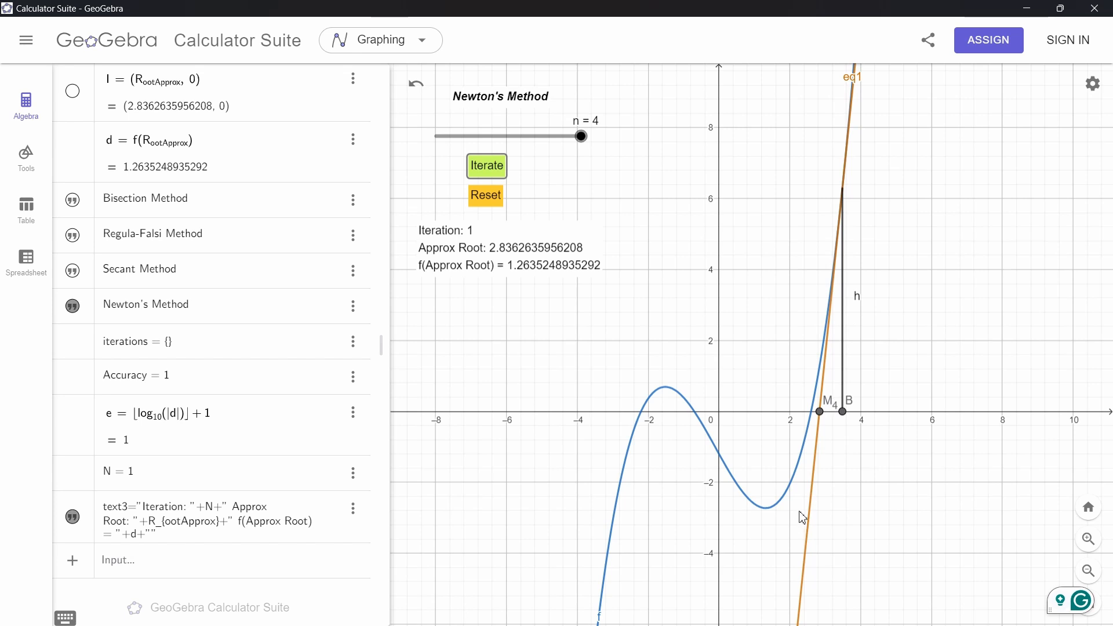
scroll(824, 420, up, 4)
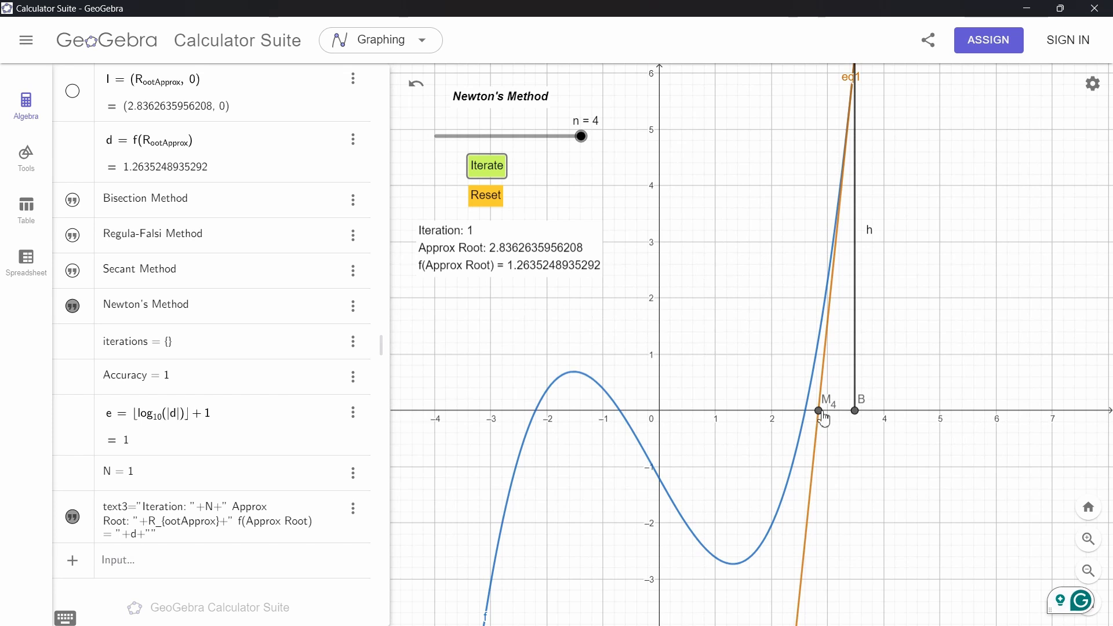
click(478, 172)
scroll(822, 413, up, 10)
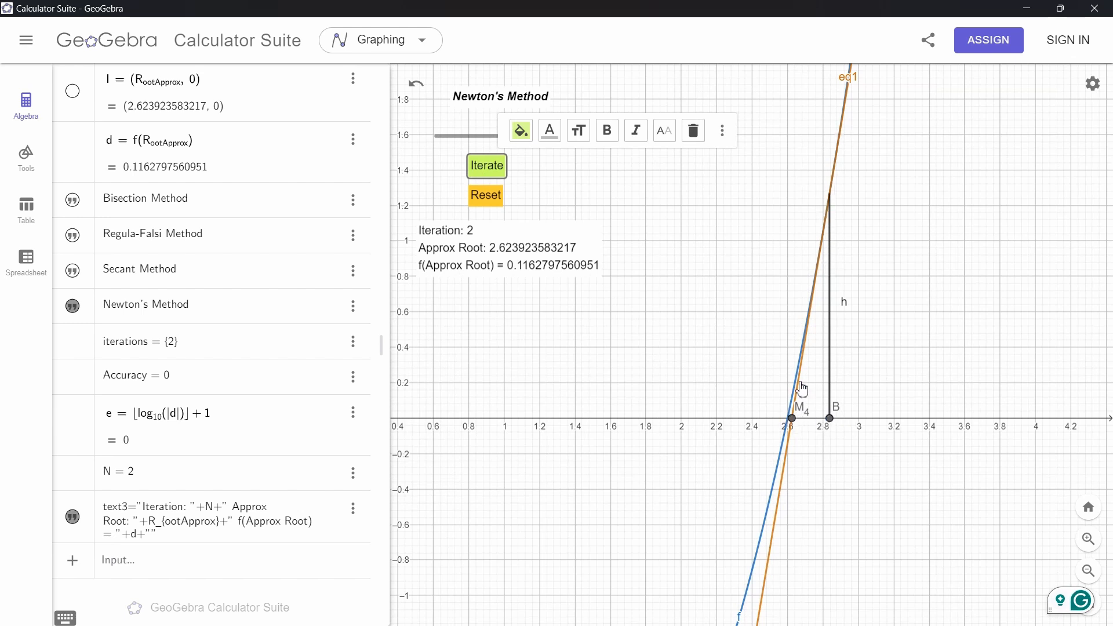
click(485, 168)
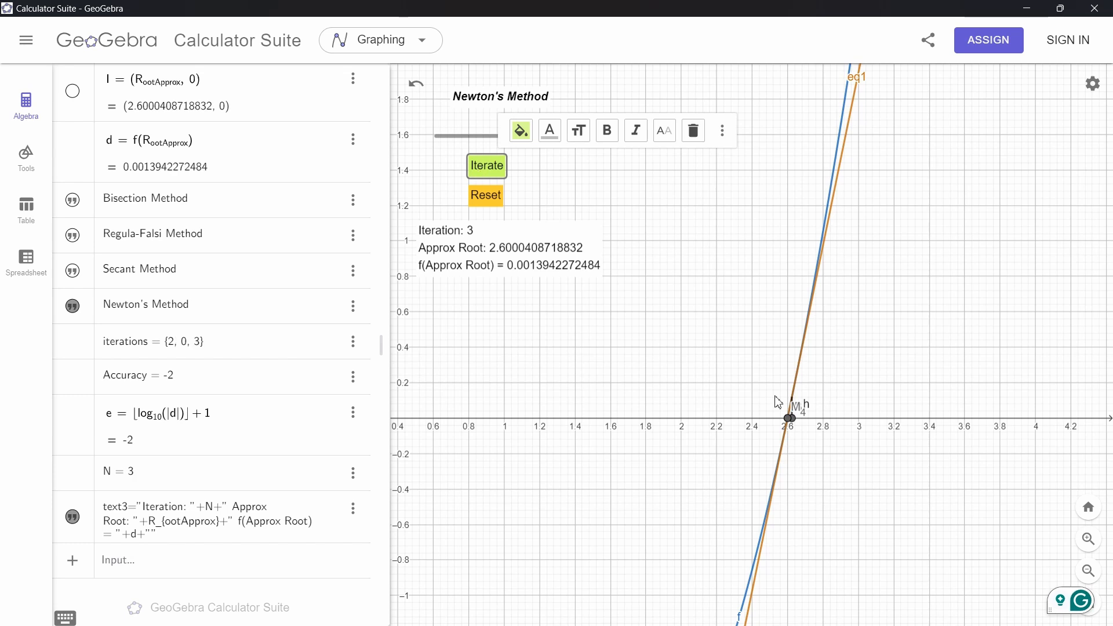
scroll(798, 427, up, 10)
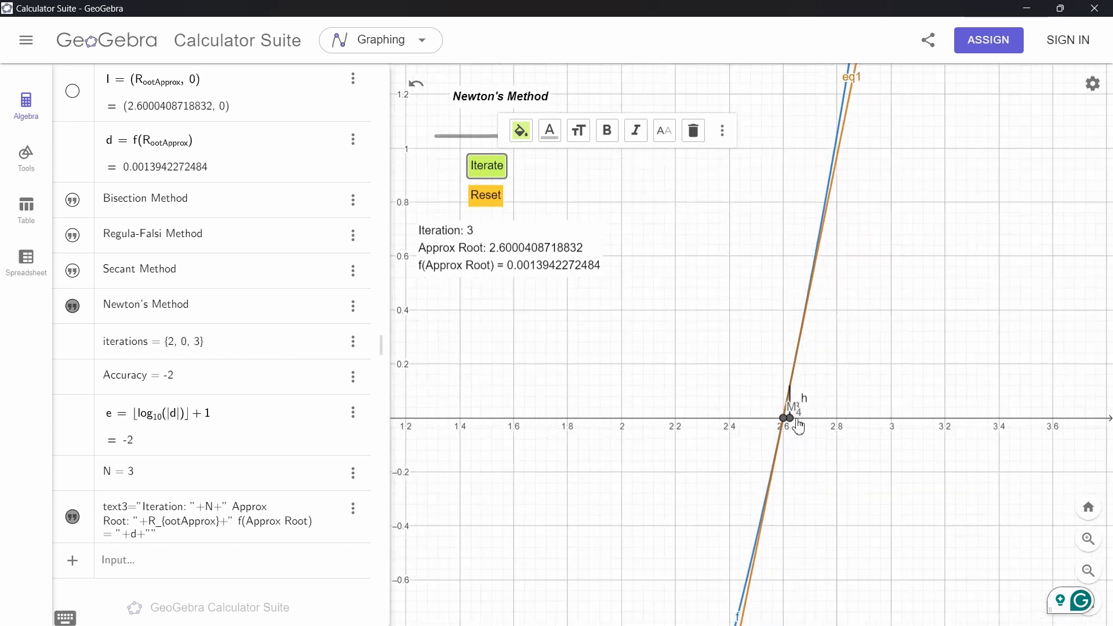
click(486, 169)
click(486, 168)
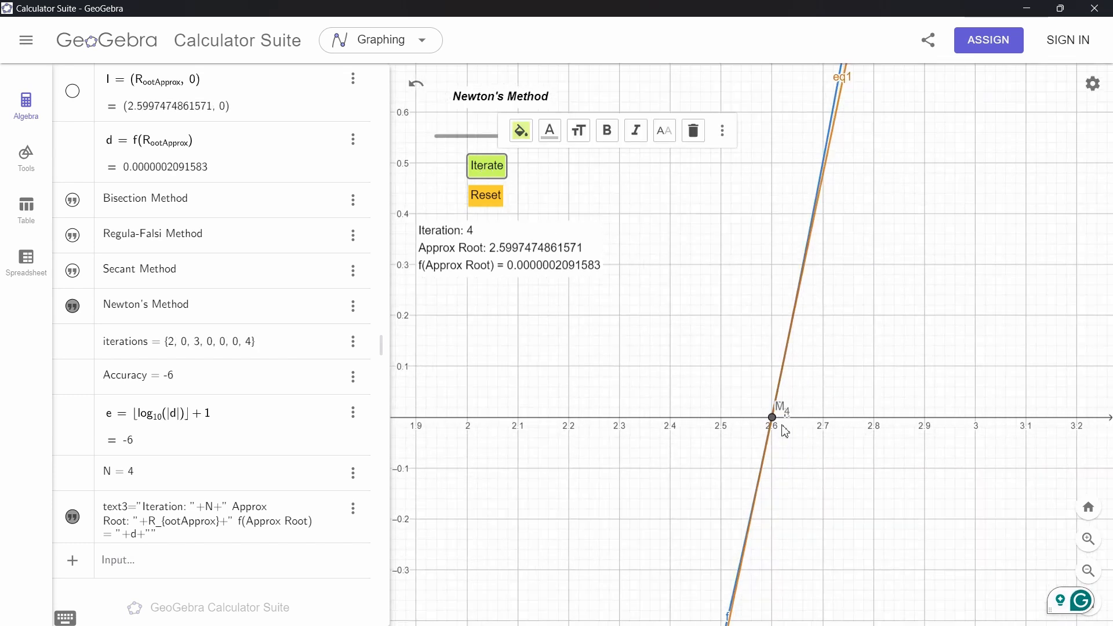
scroll(783, 431, up, 4)
click(488, 170)
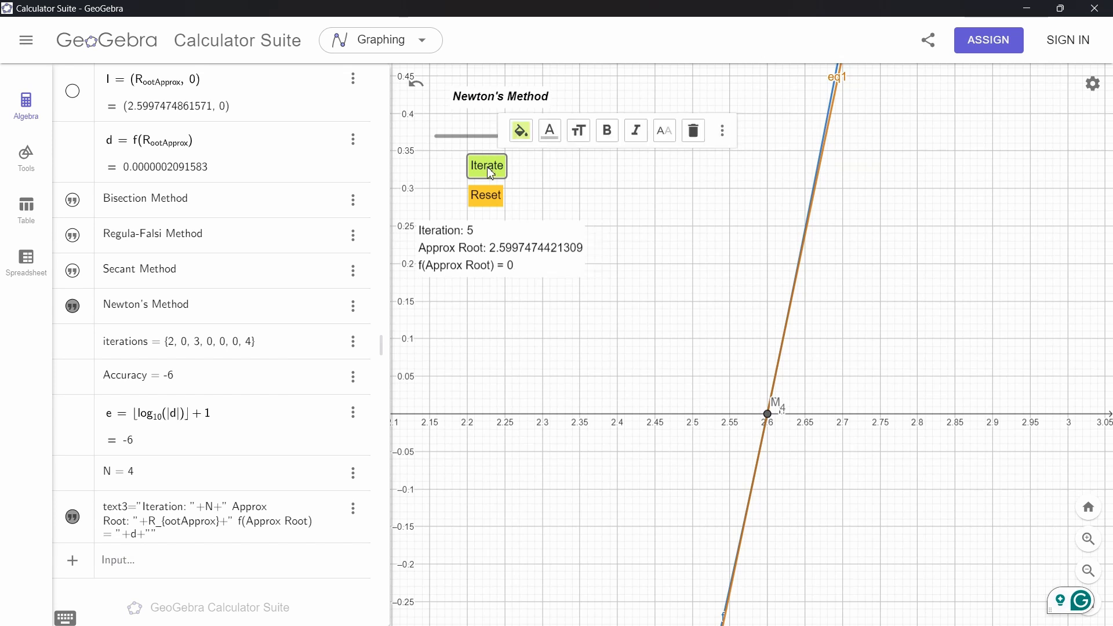
scroll(760, 426, up, 4)
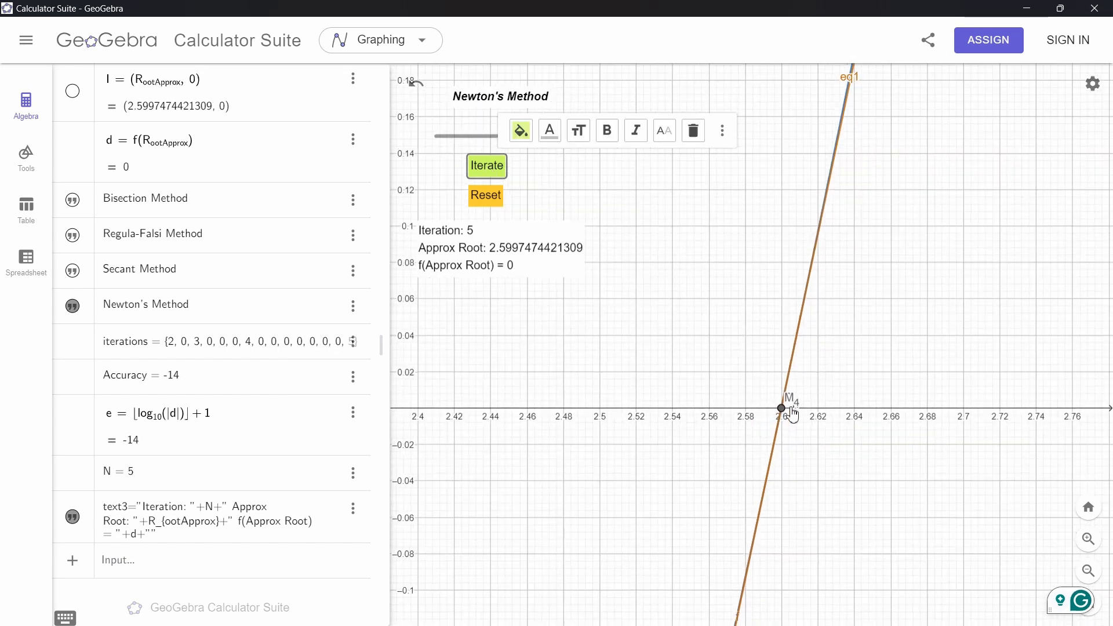
click(1087, 508)
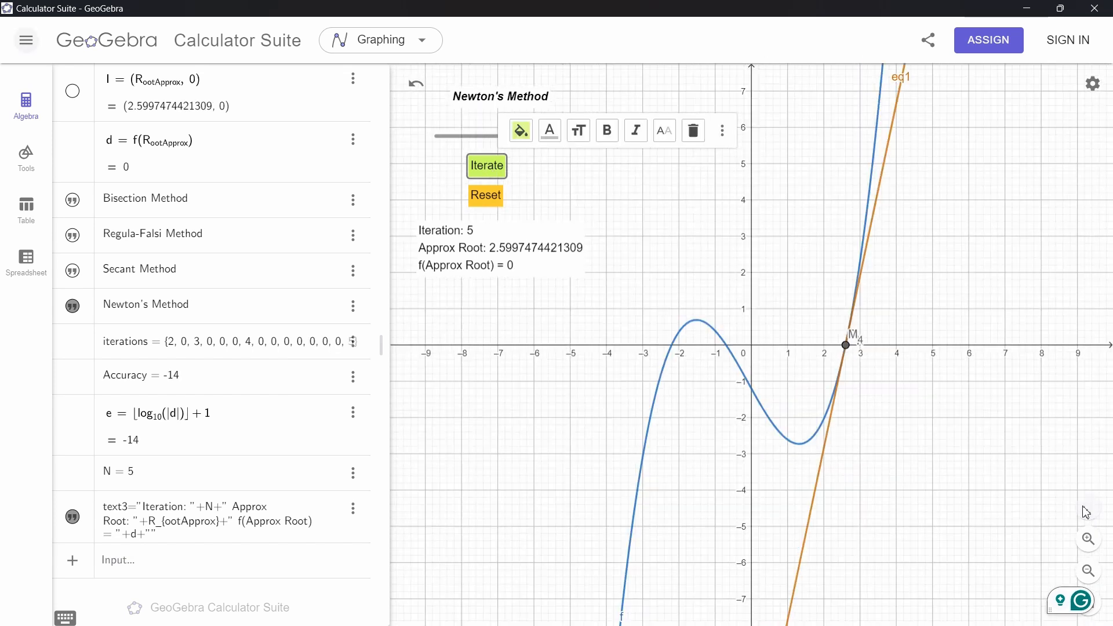
Switch the method slider to n = 1 for the Bisection Method
click(721, 374)
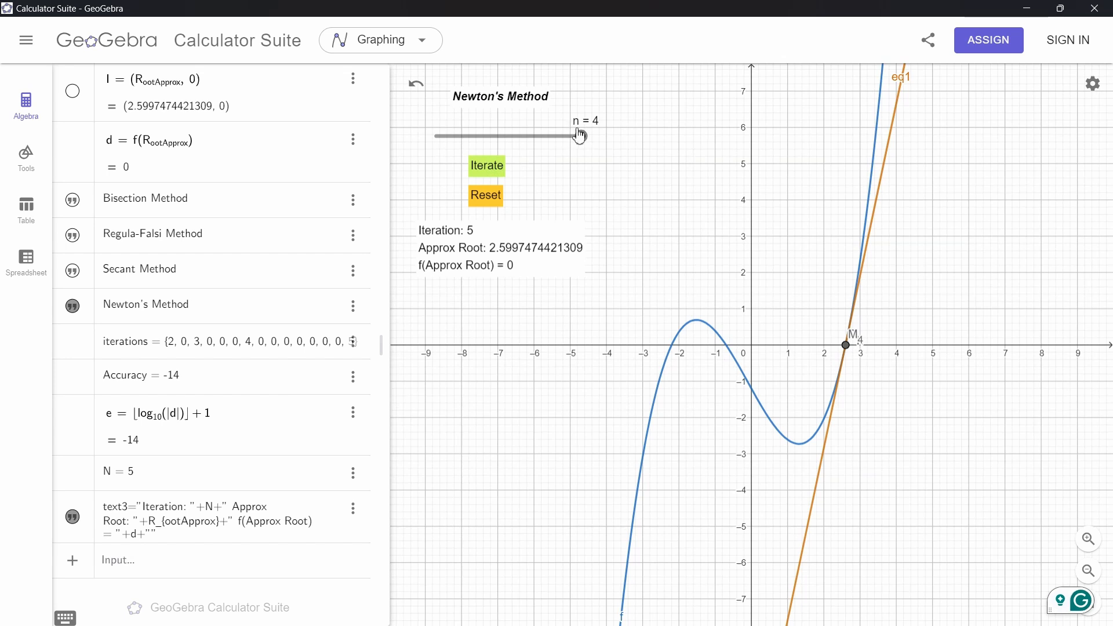
drag(579, 143, 423, 144)
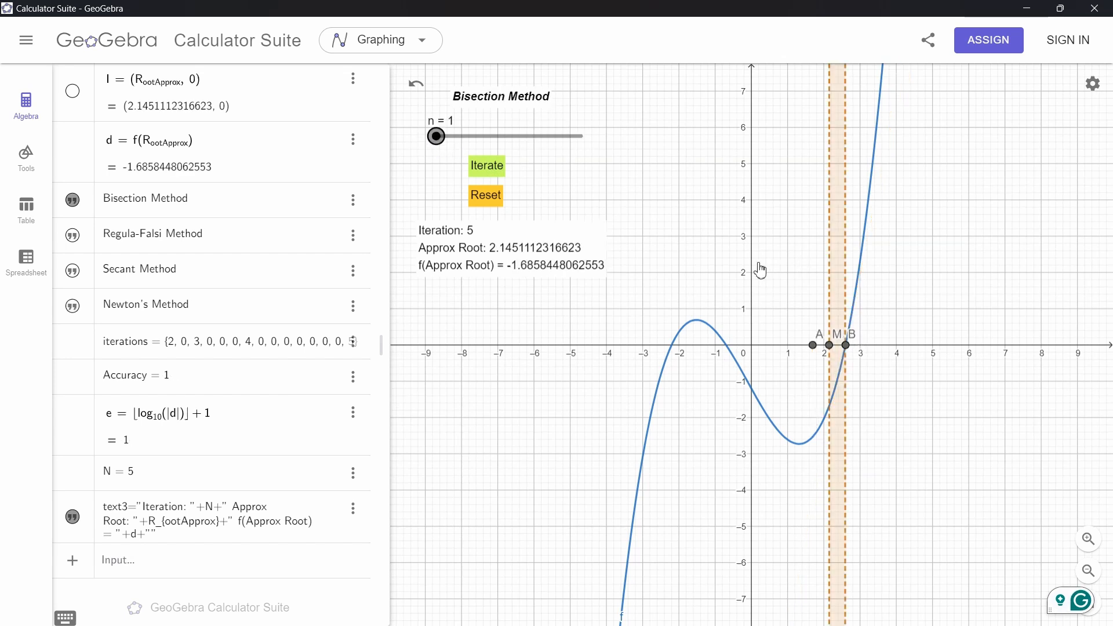
Open the Iterate button's object properties at its Scripting section
scroll(278, 191, up, 15)
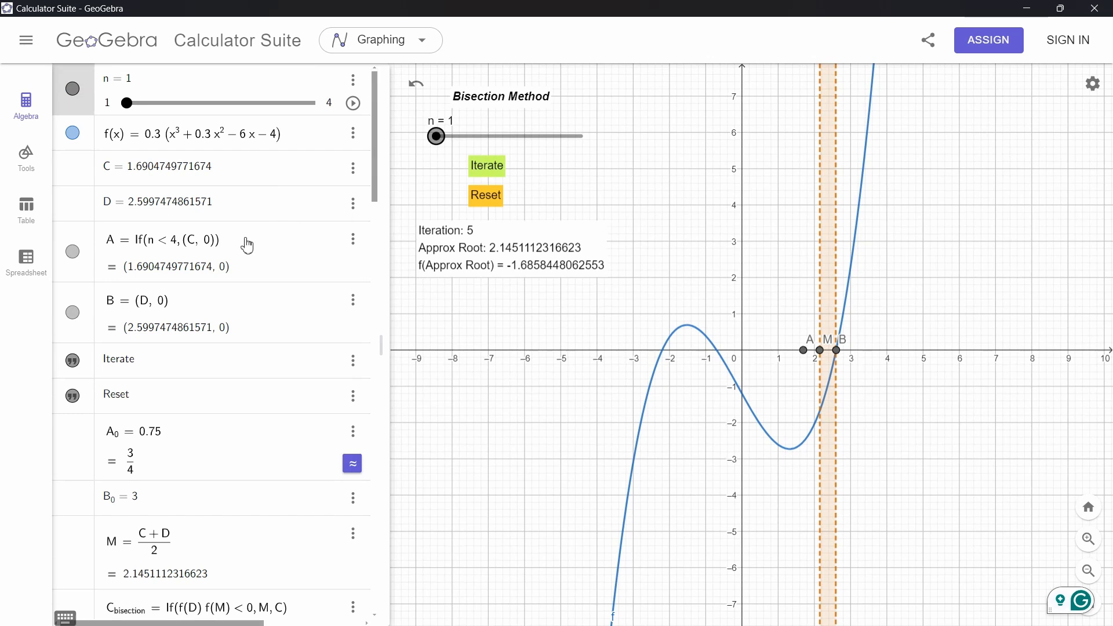
scroll(213, 316, down, 2)
click(122, 264)
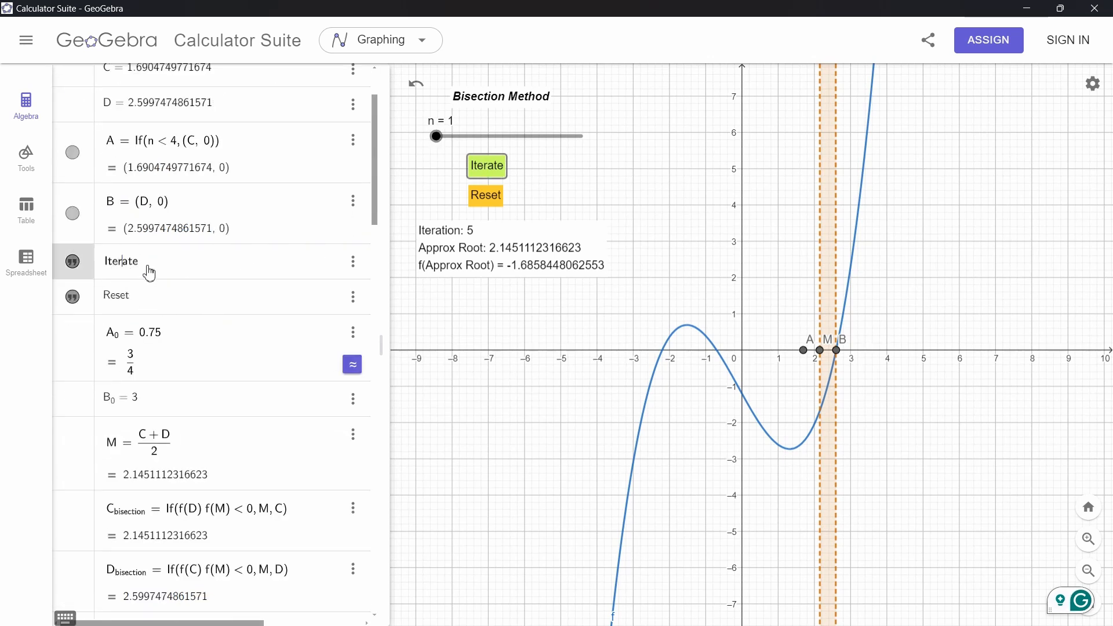
scroll(149, 266, up, 2)
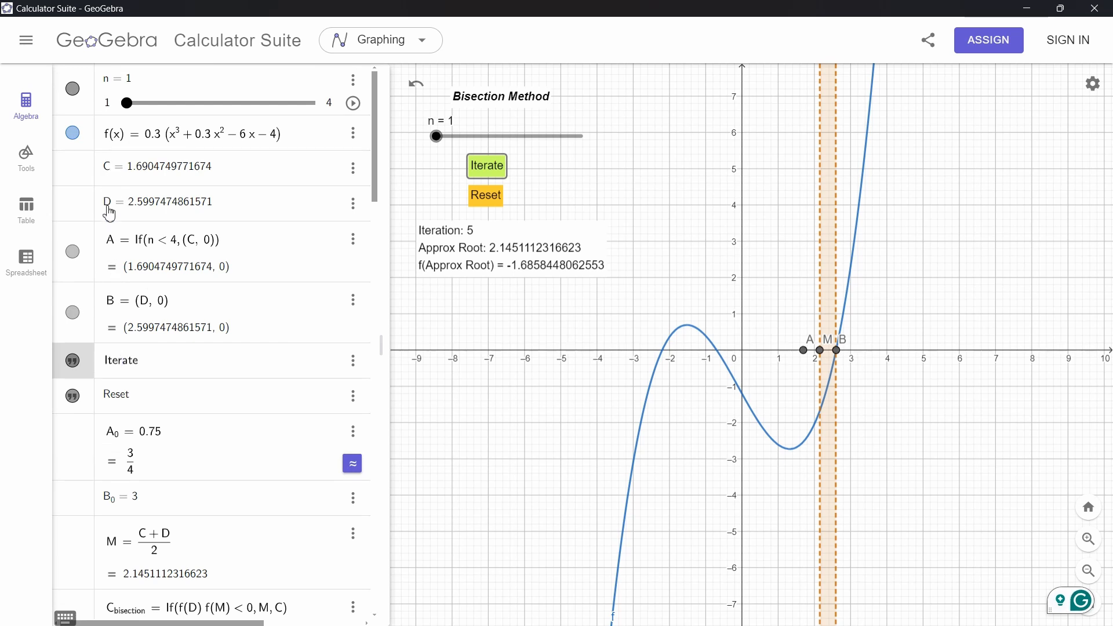
click(1091, 87)
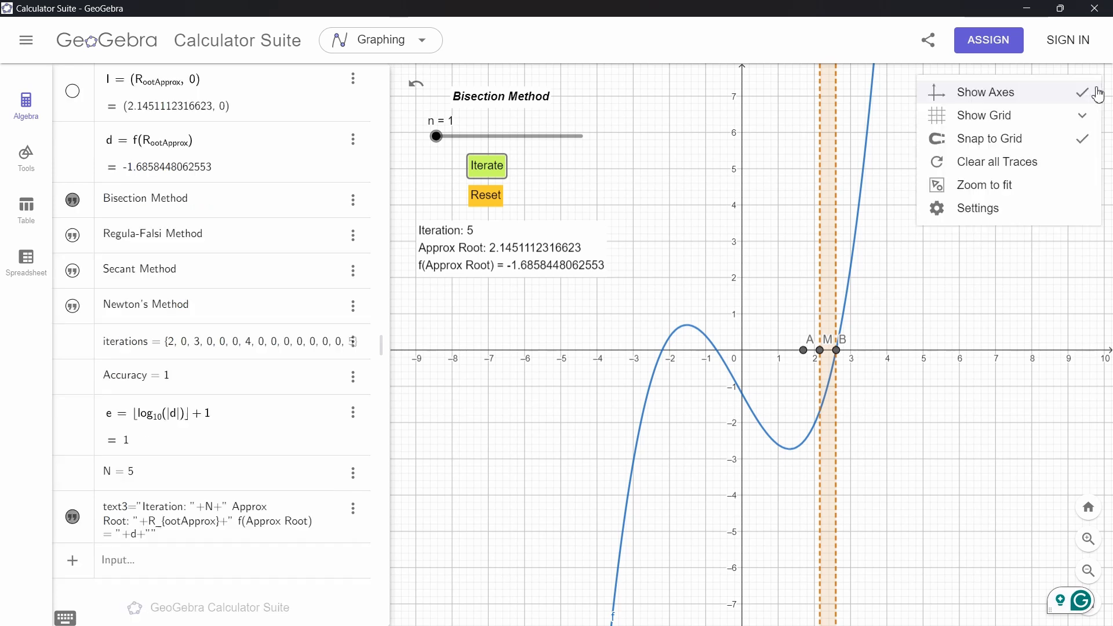
click(989, 214)
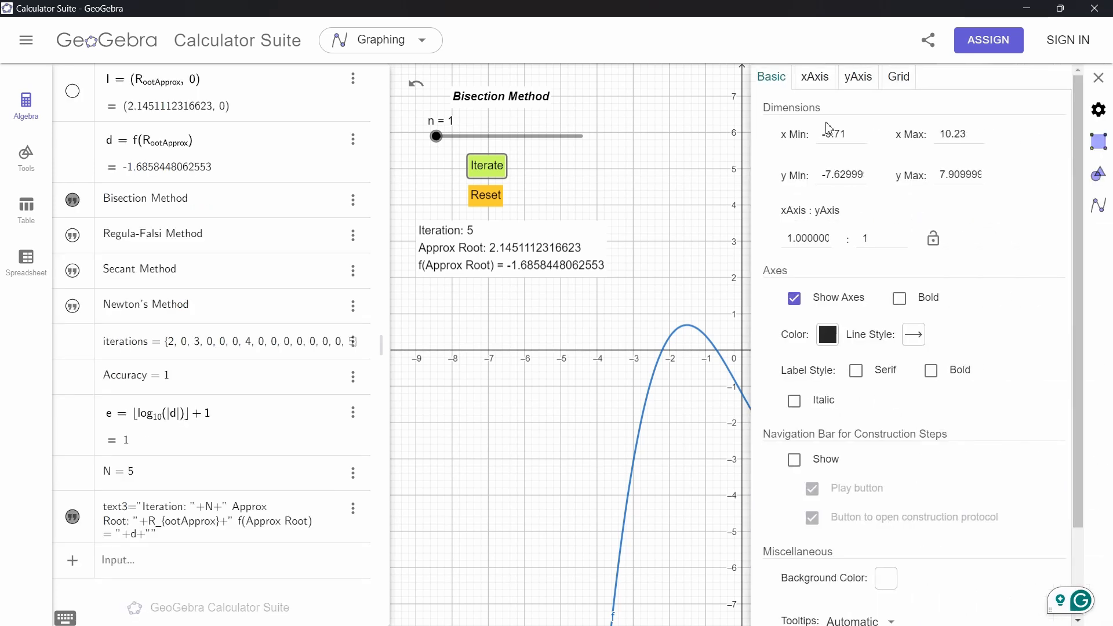
scroll(143, 277, up, 20)
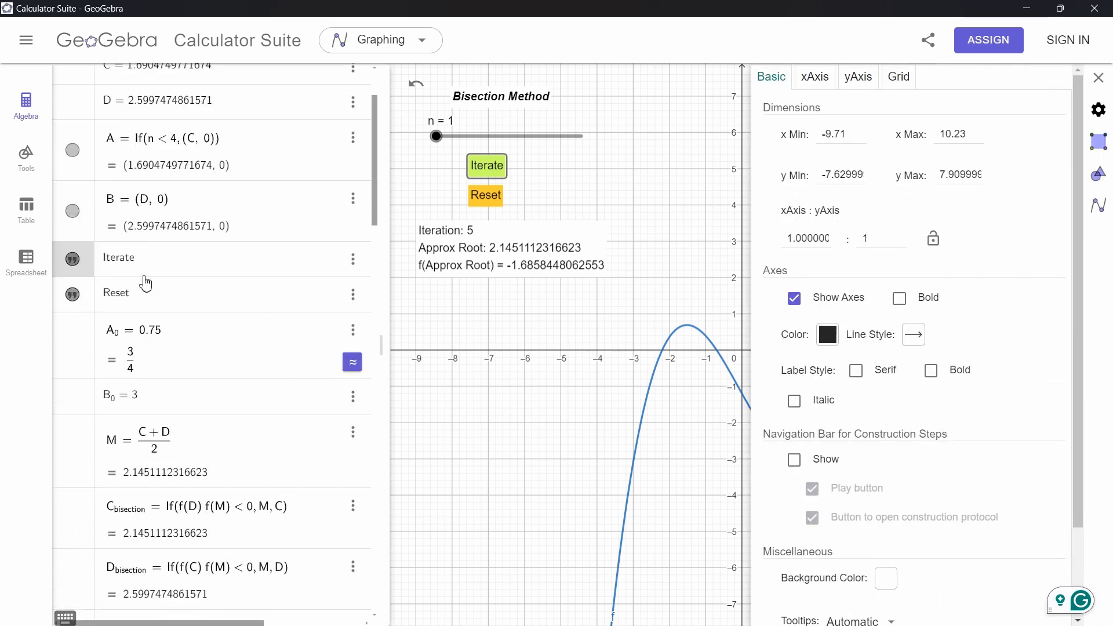
click(146, 357)
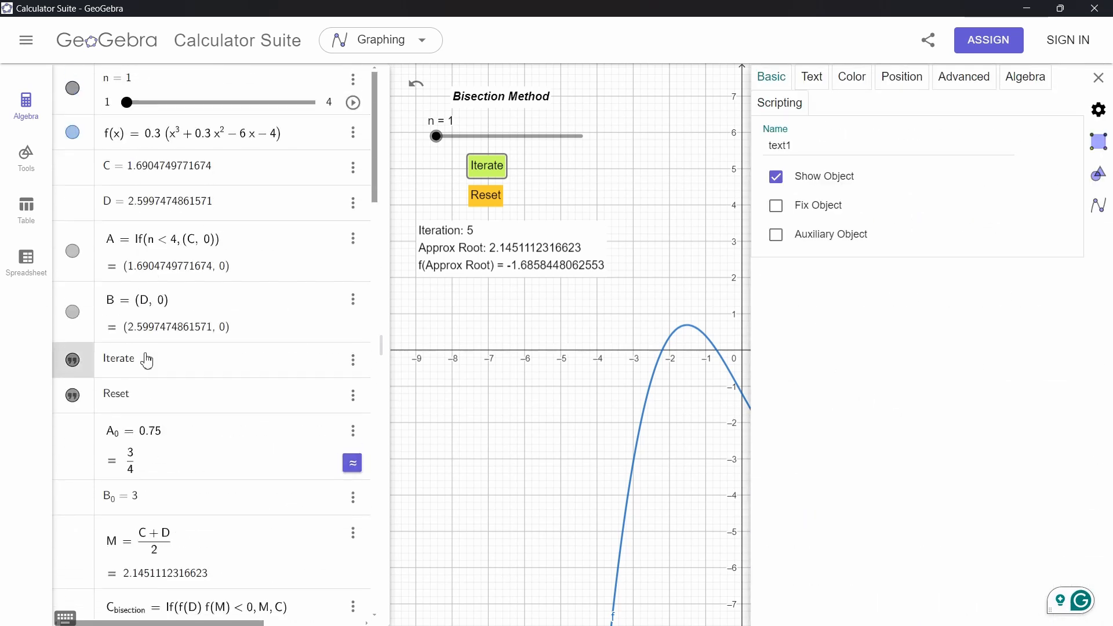
click(780, 105)
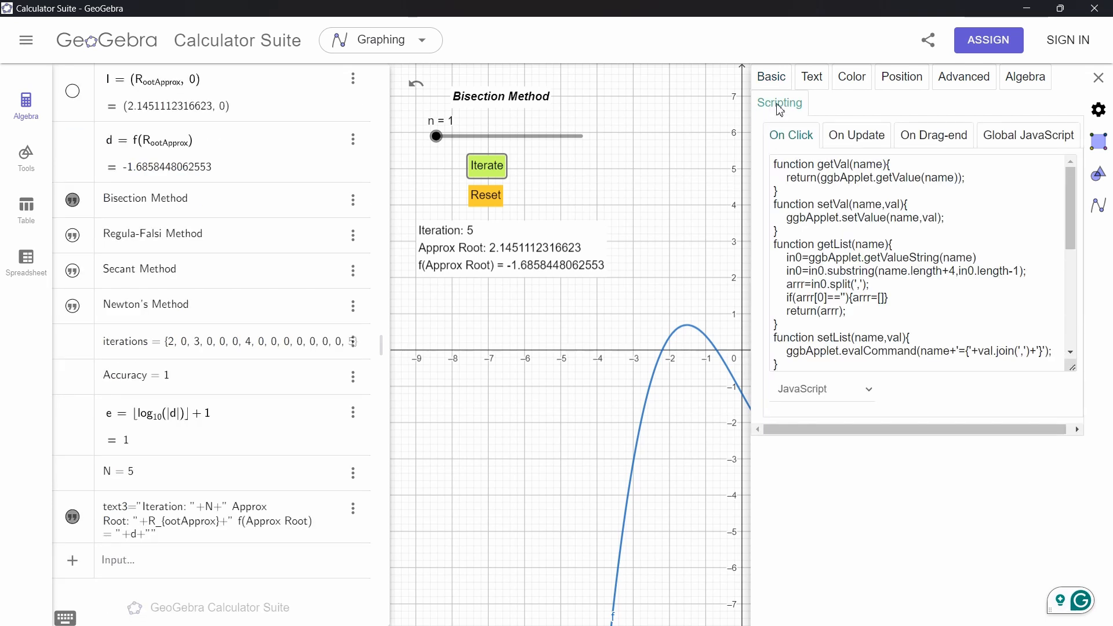
Examine the Iterate button's On Click, On Update, On Drag-end and Global JavaScript scripts
click(827, 141)
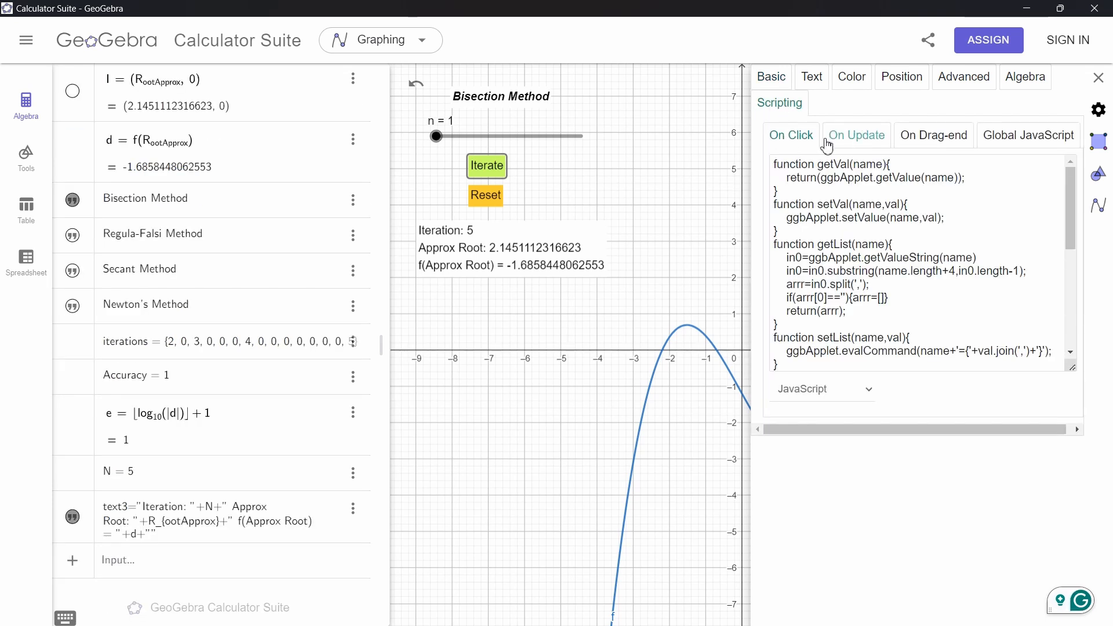
click(921, 144)
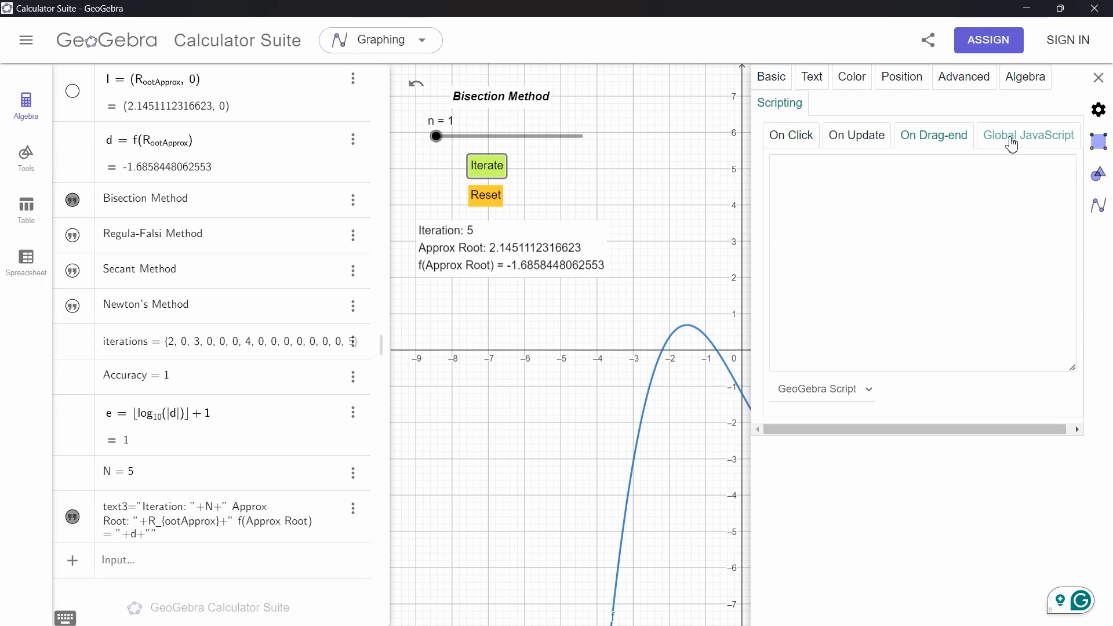
click(1008, 139)
click(930, 137)
click(791, 136)
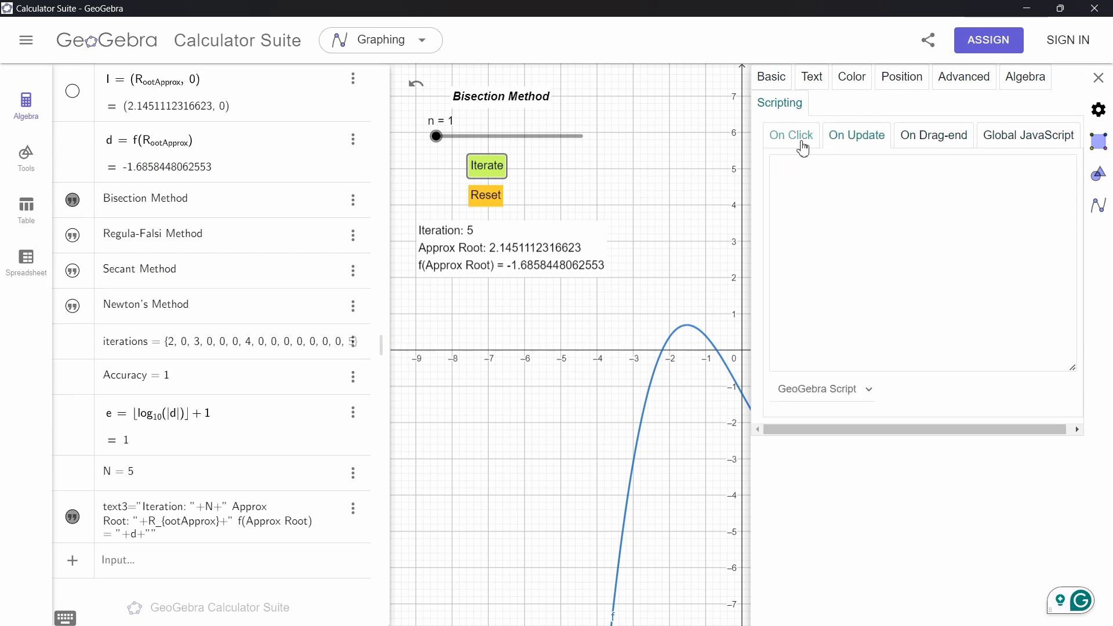
key(ctrl+a)
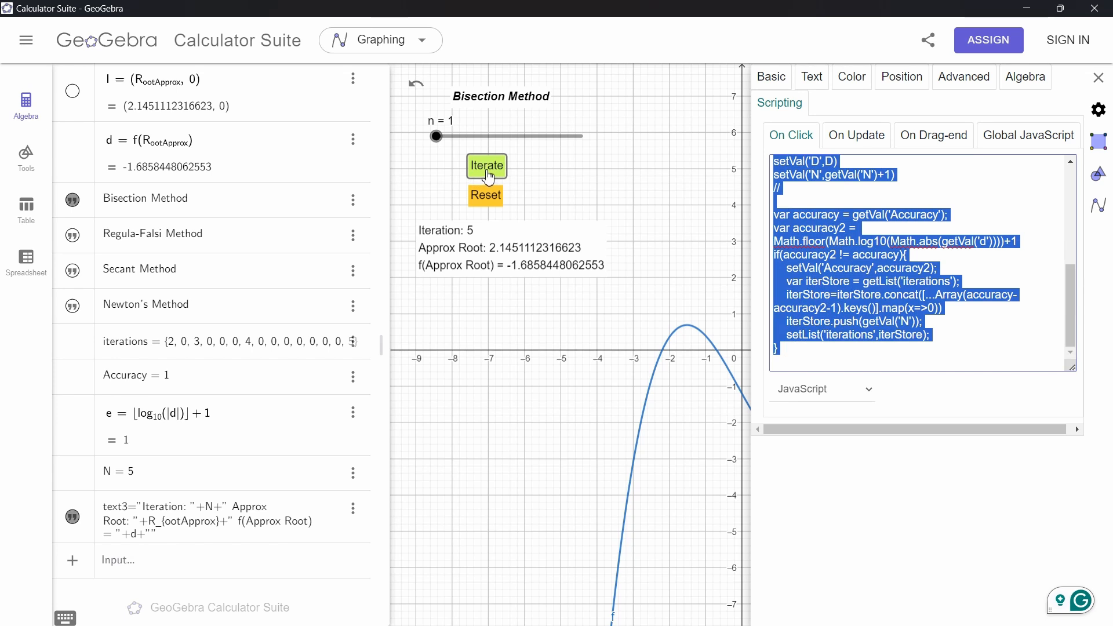
click(904, 249)
scroll(905, 249, up, 10)
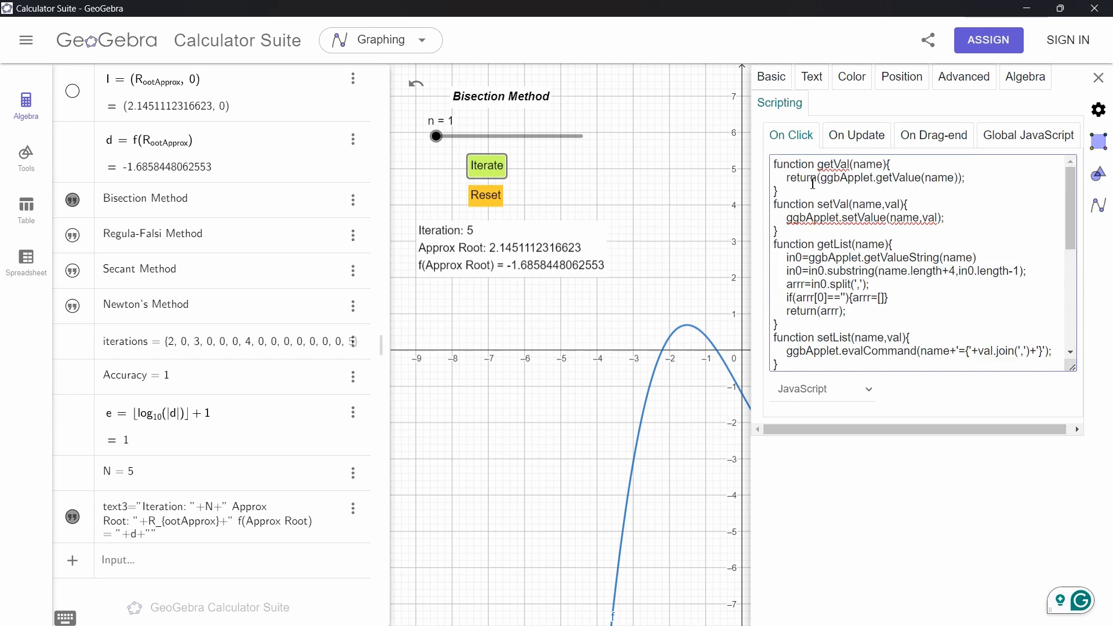
Run two Bisection Method iterations and scroll to the end of the Iterate button's On Click script
drag(700, 231, 678, 244)
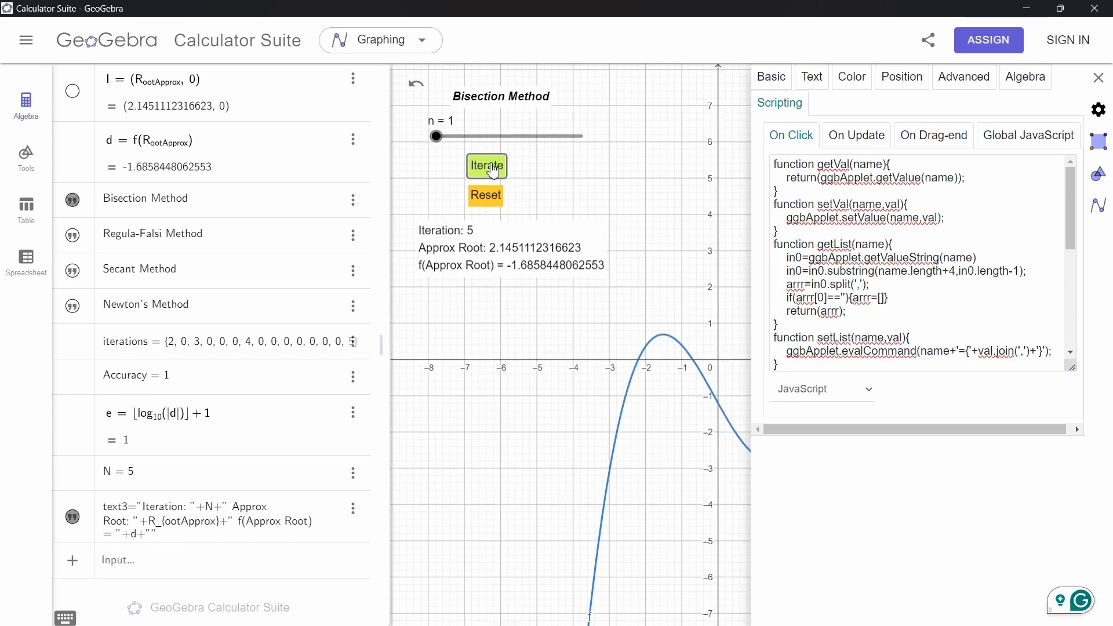
click(490, 173)
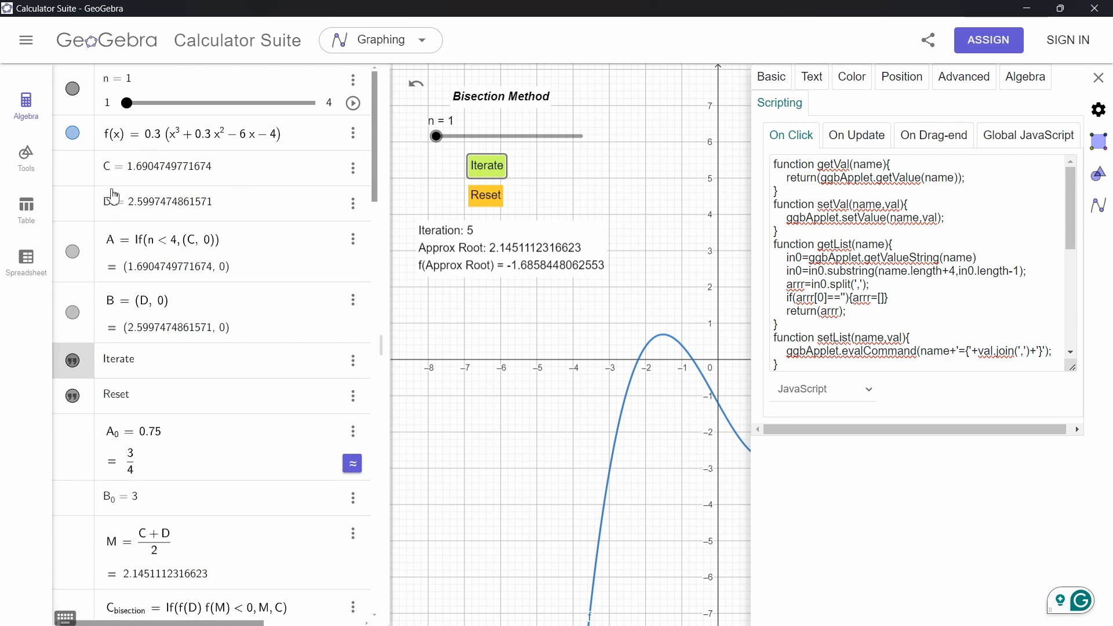
click(488, 183)
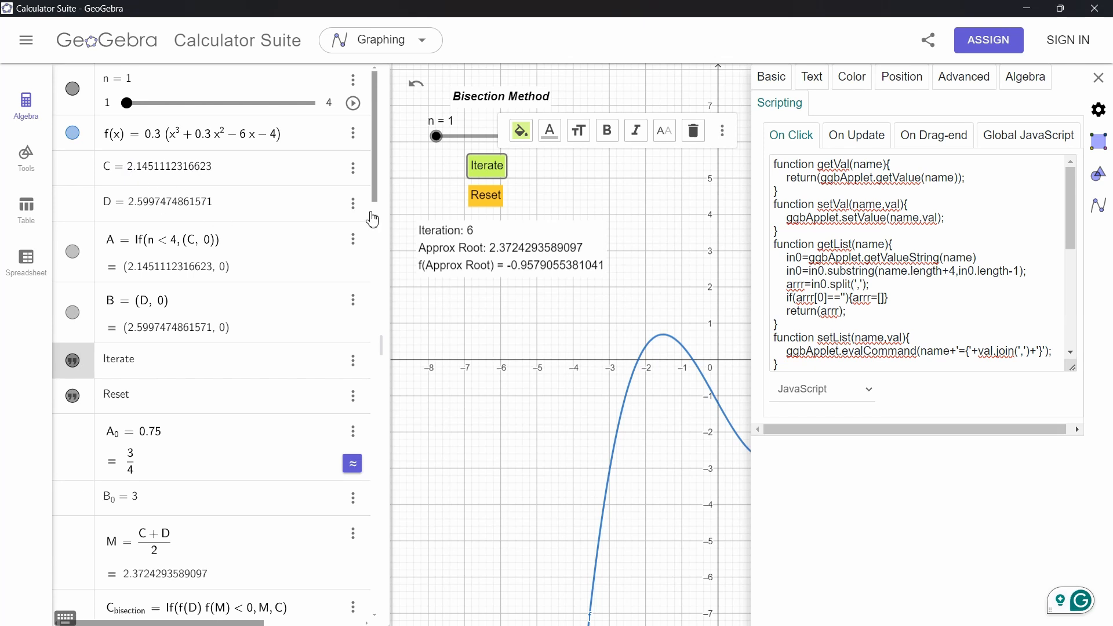
click(484, 167)
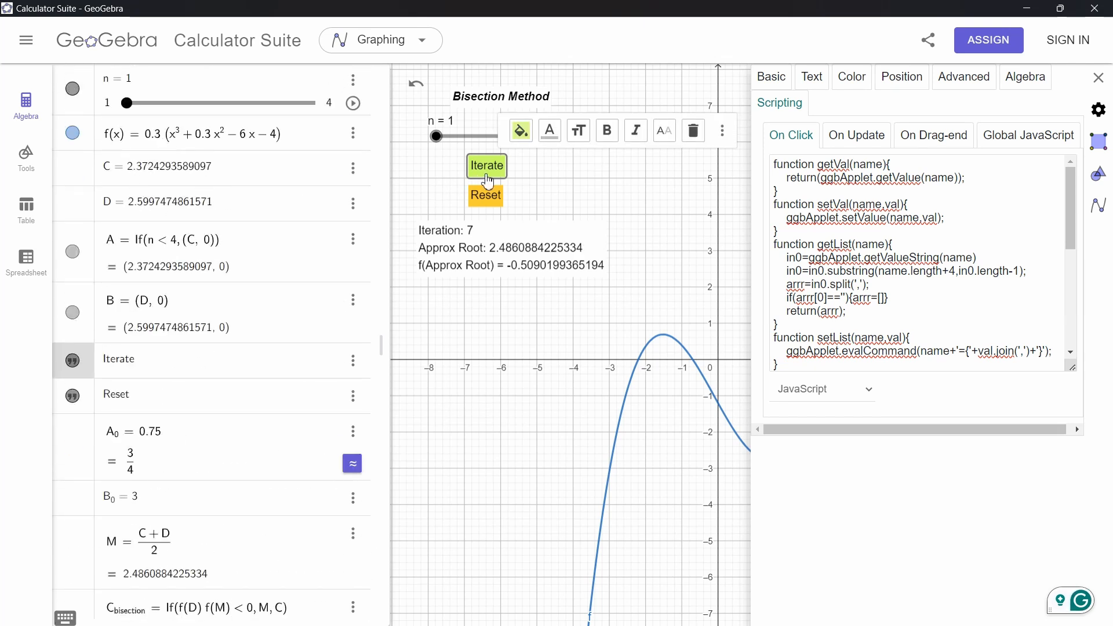
scroll(872, 232, down, 10)
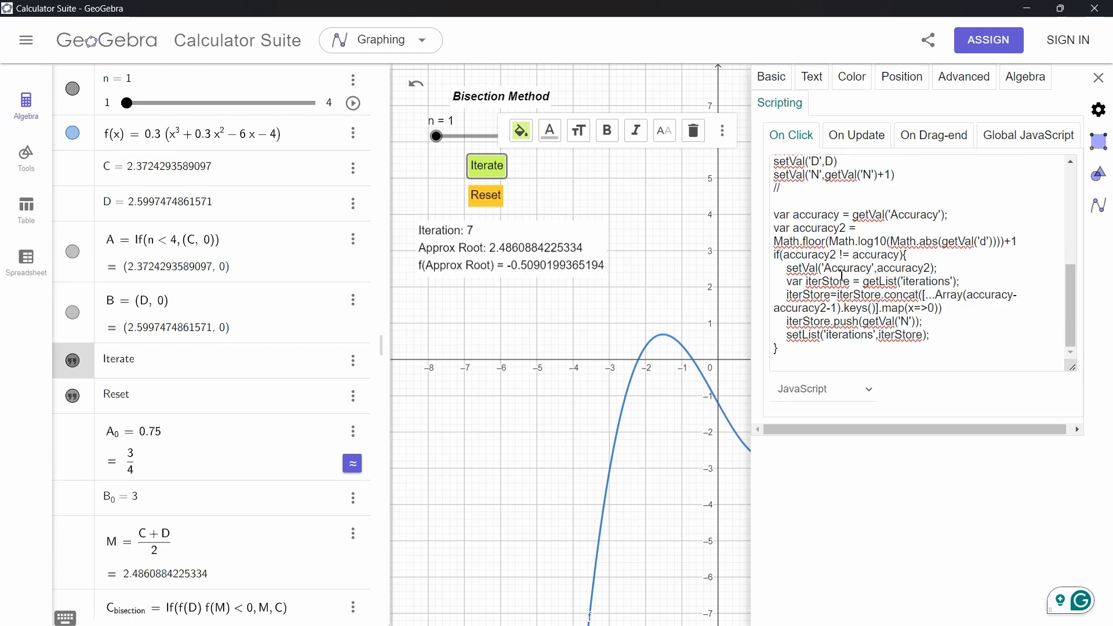
Switch to the browser's GeoGebra Graphing Calculator and define a = 3 in the algebra input
key(alt+Tab)
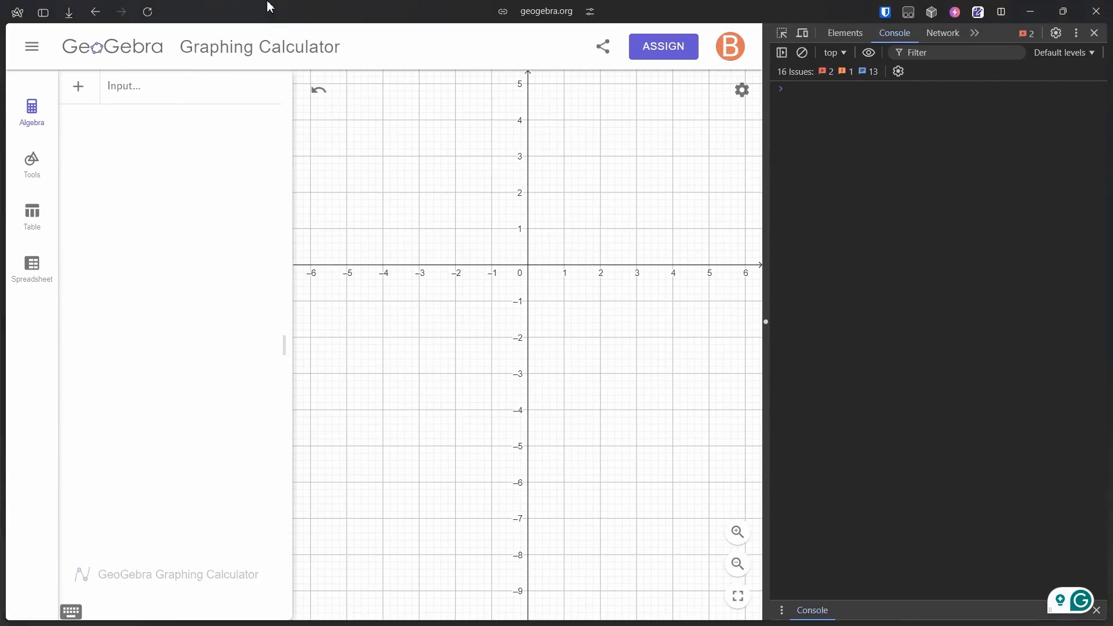
click(149, 99)
text(a )
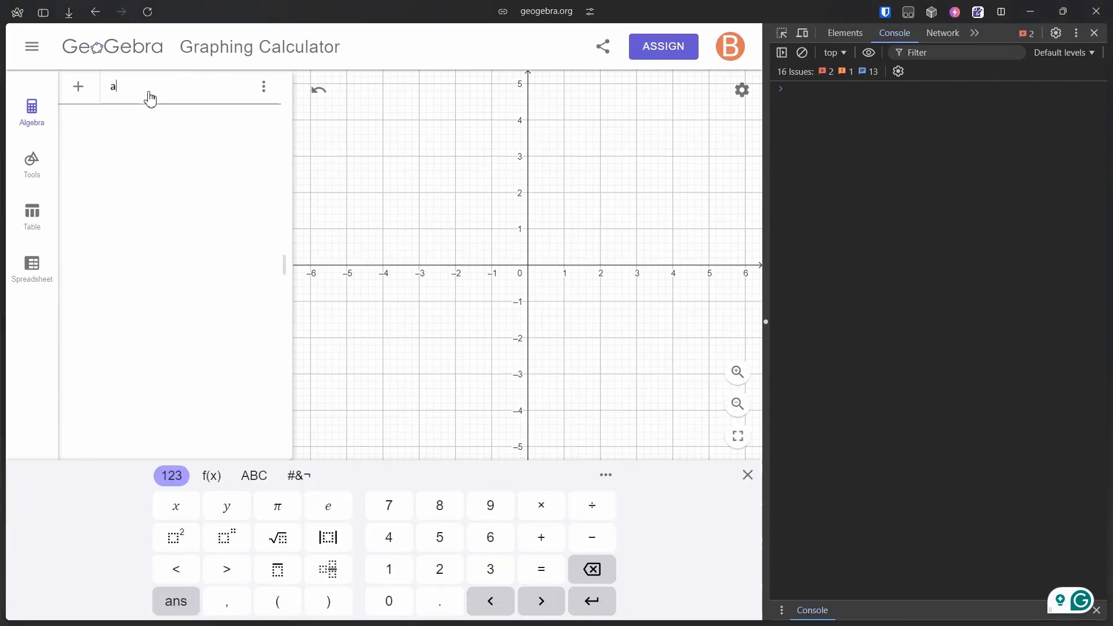
text(= 3)
key(Return)
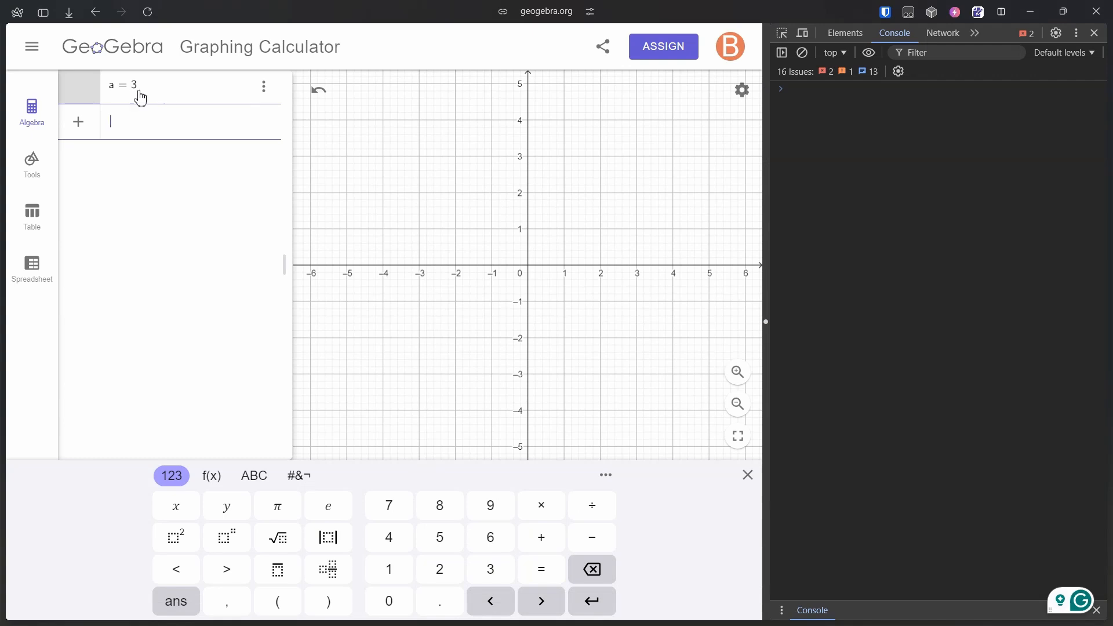
Read the value of a from the browser console with ggbApplet.getValue('a') and highlight the command and its result
click(814, 88)
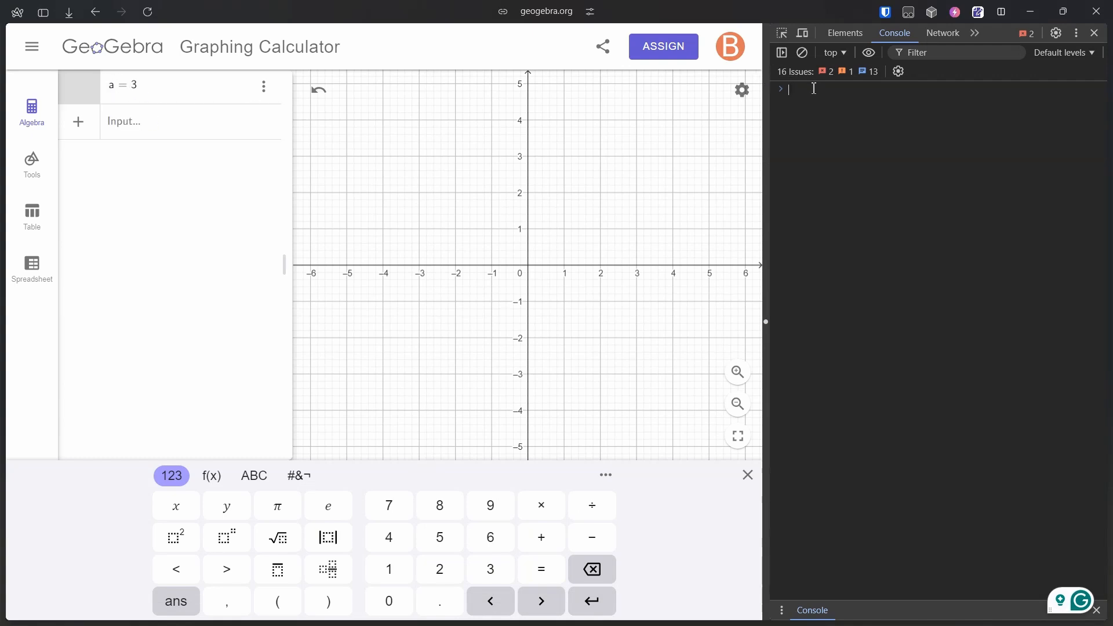
text(gg)
key(Tab)
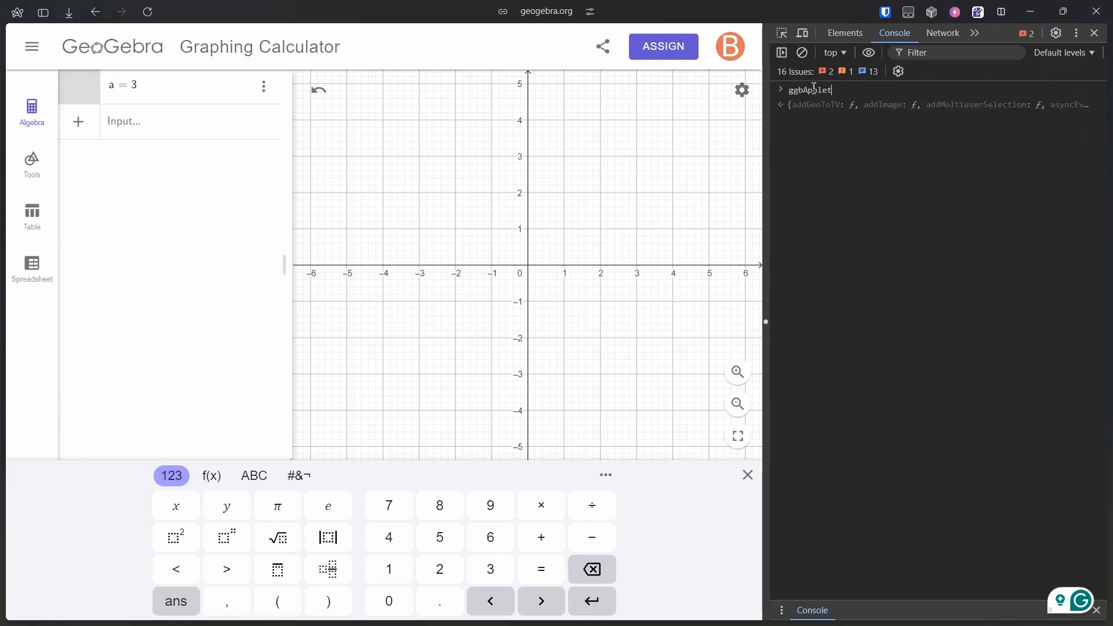
text(.get)
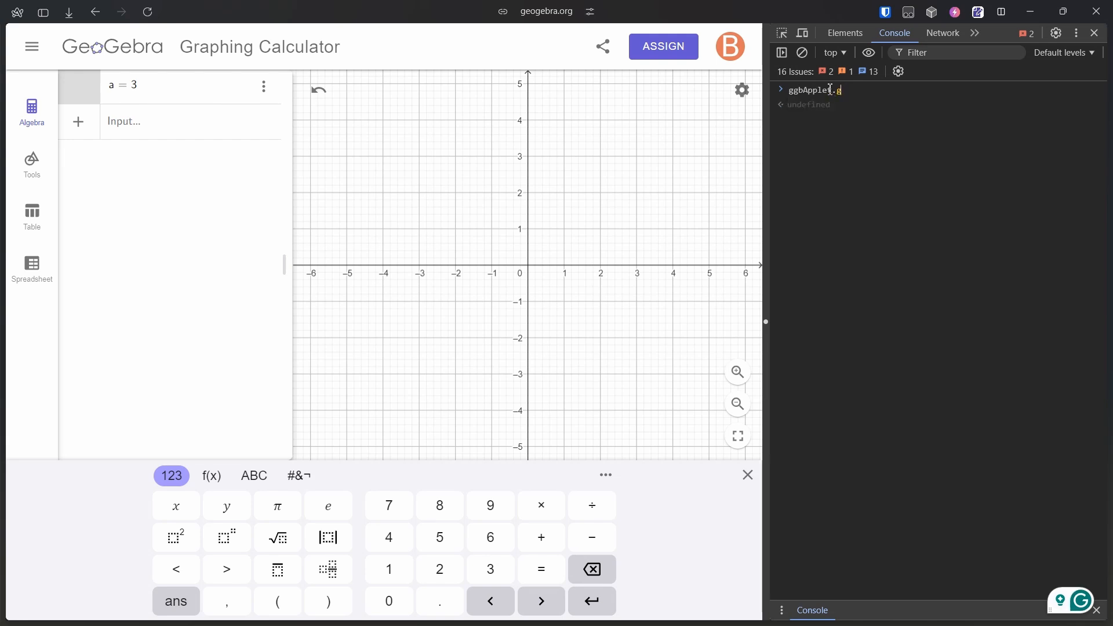
key(super+space)
text(val)
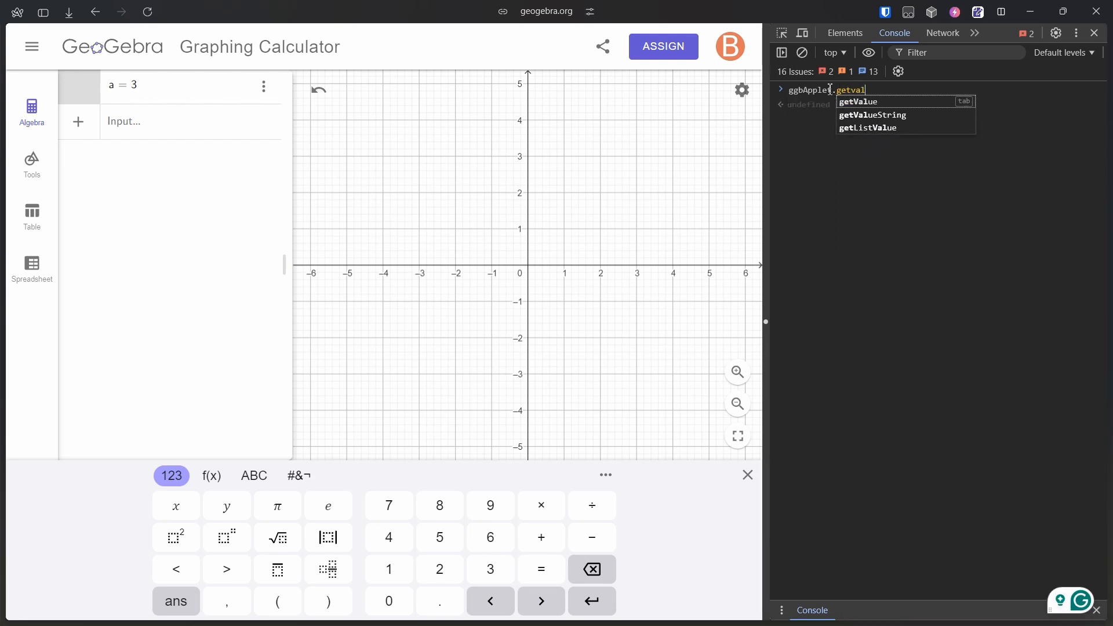
key(Tab)
text(('a')
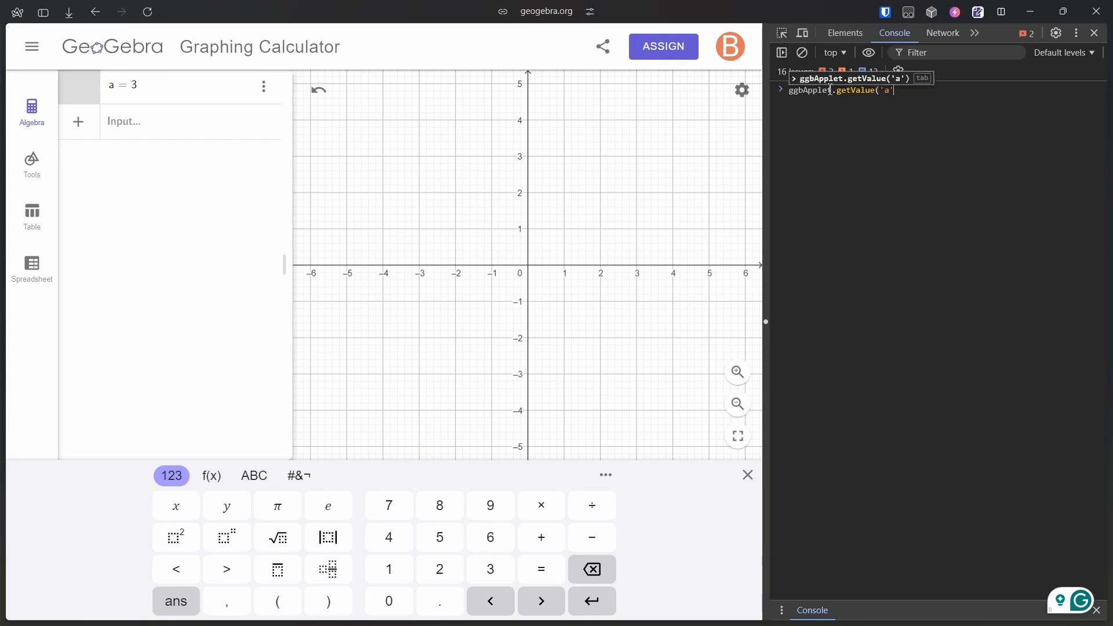
key(Return)
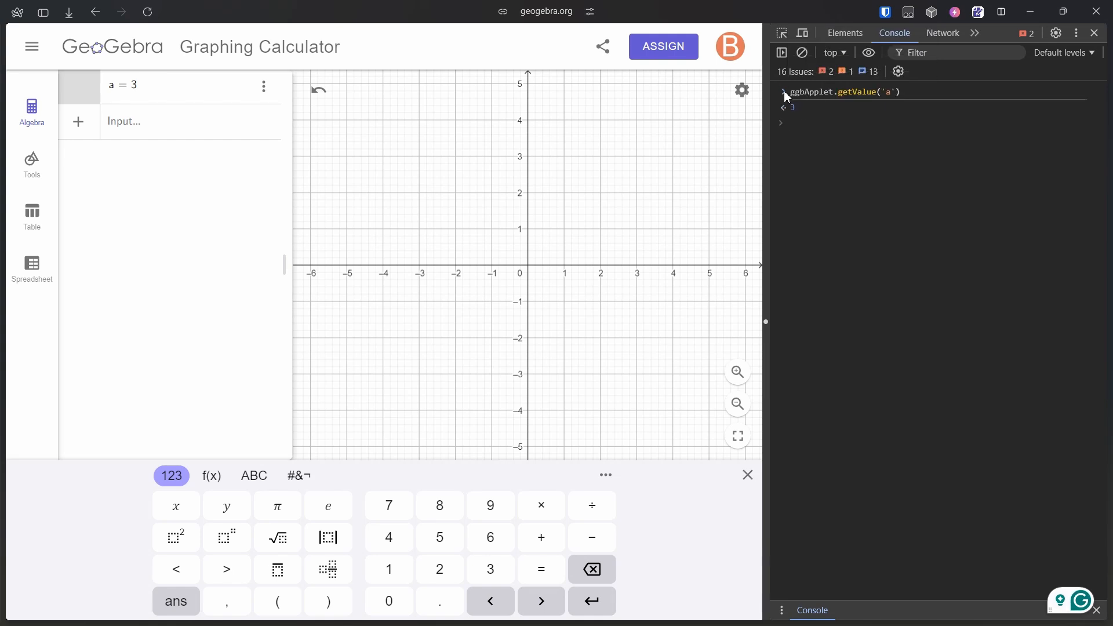
drag(794, 96, 929, 99)
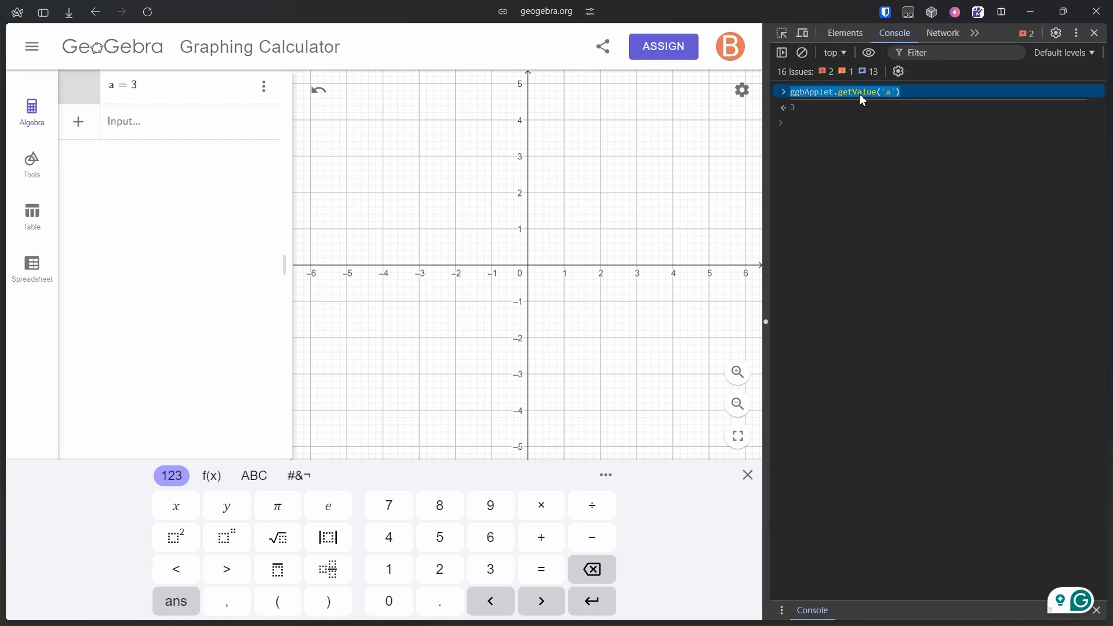
double_click(792, 107)
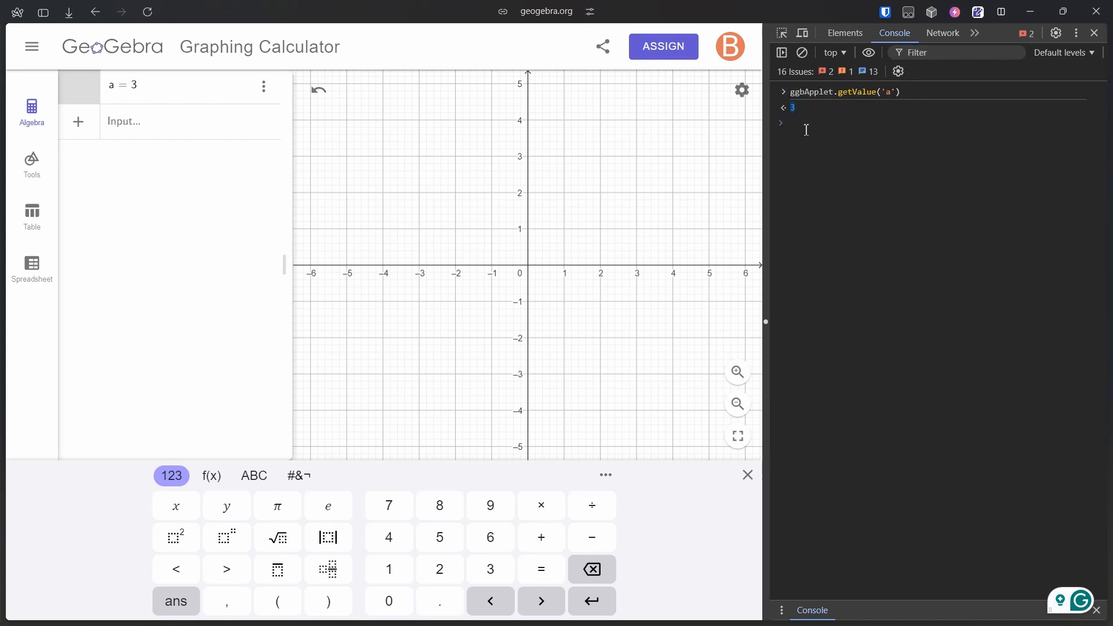
Set a to 10 from the console with ggbApplet.setValue('a',10)
text(gg)
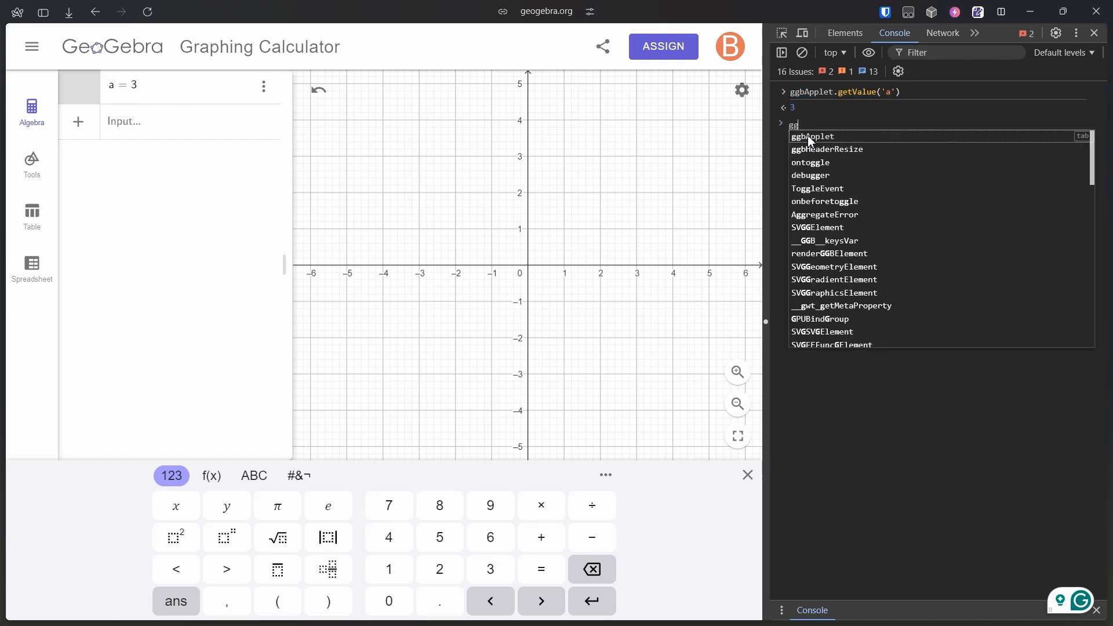
text(bApp)
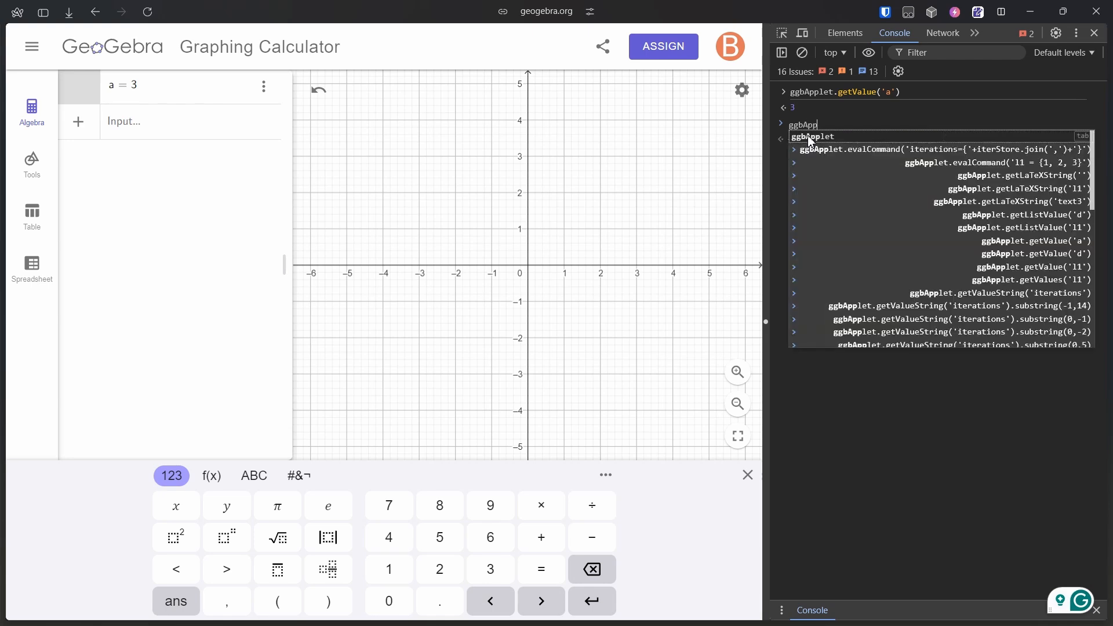
text(let.setV)
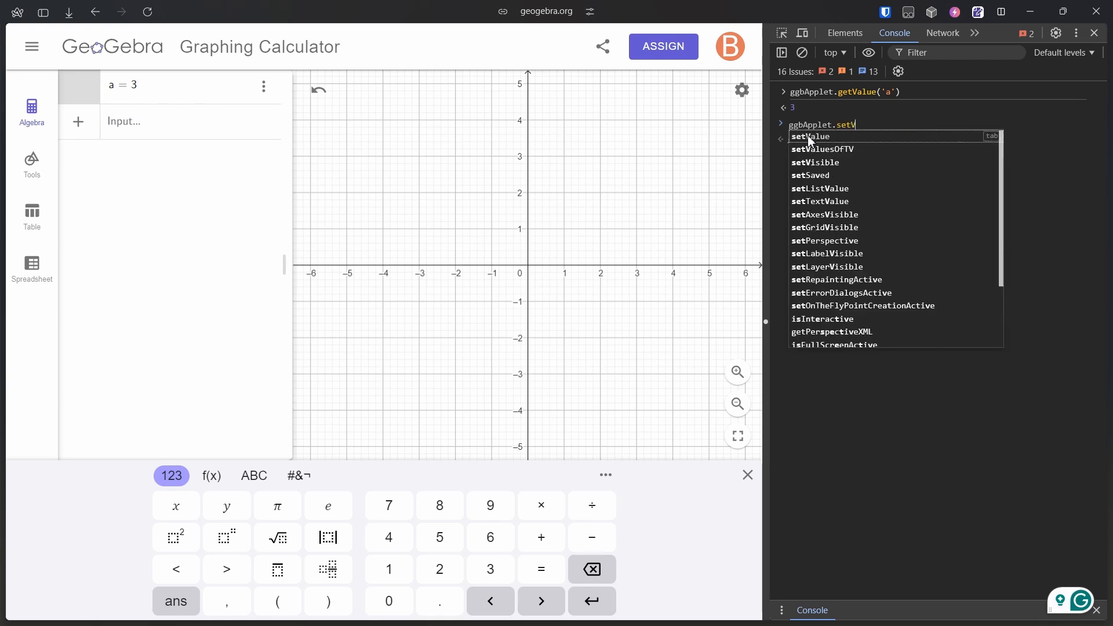
text(alue('a',)
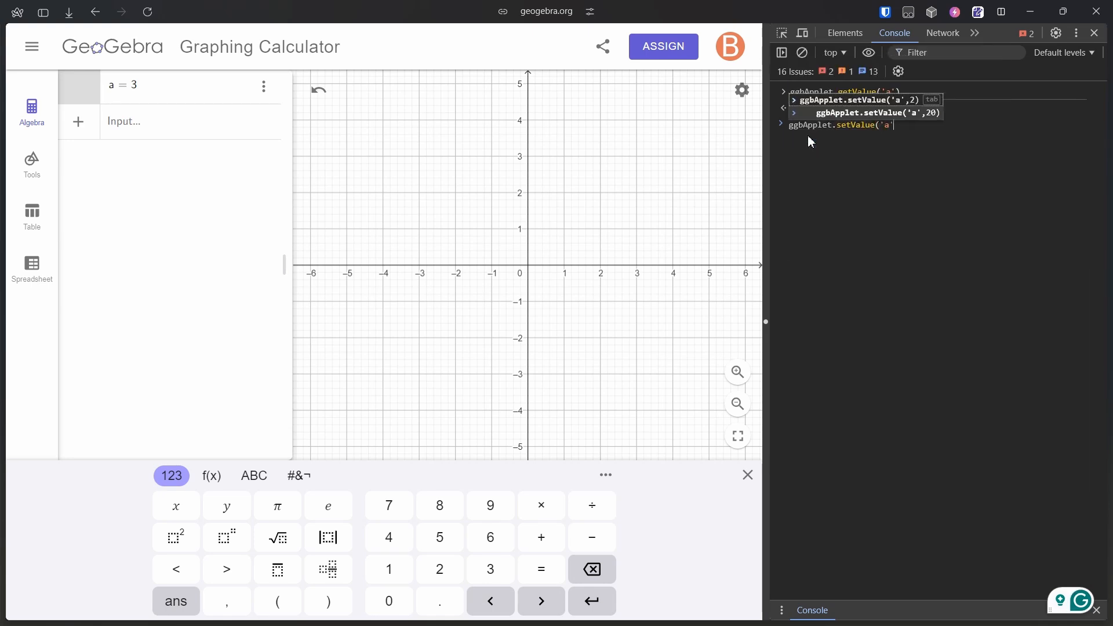
text(10))
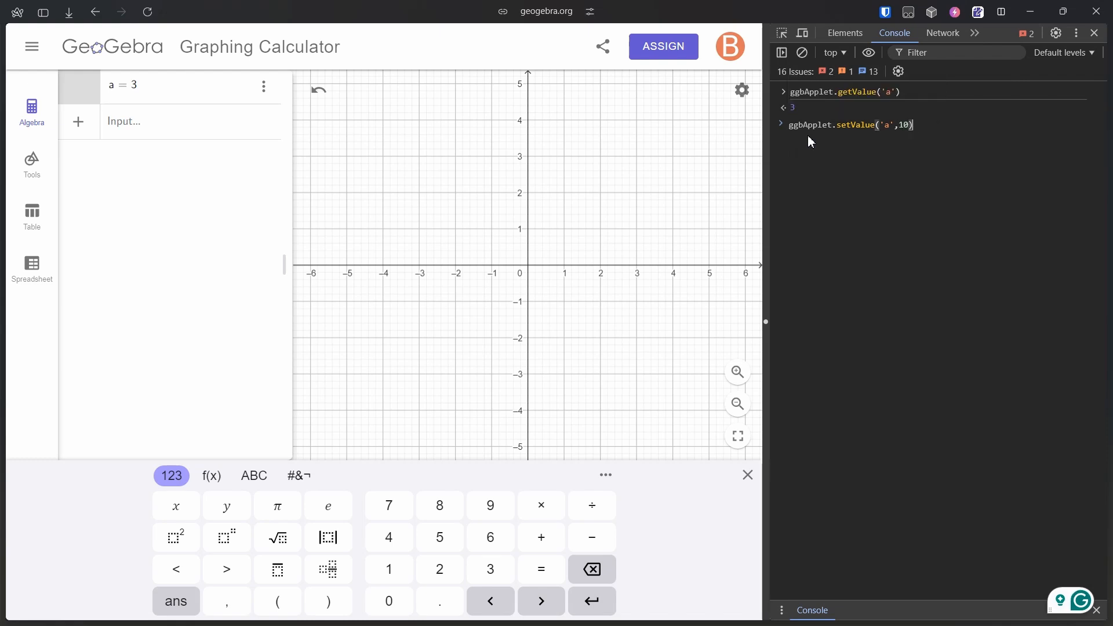
key(Return)
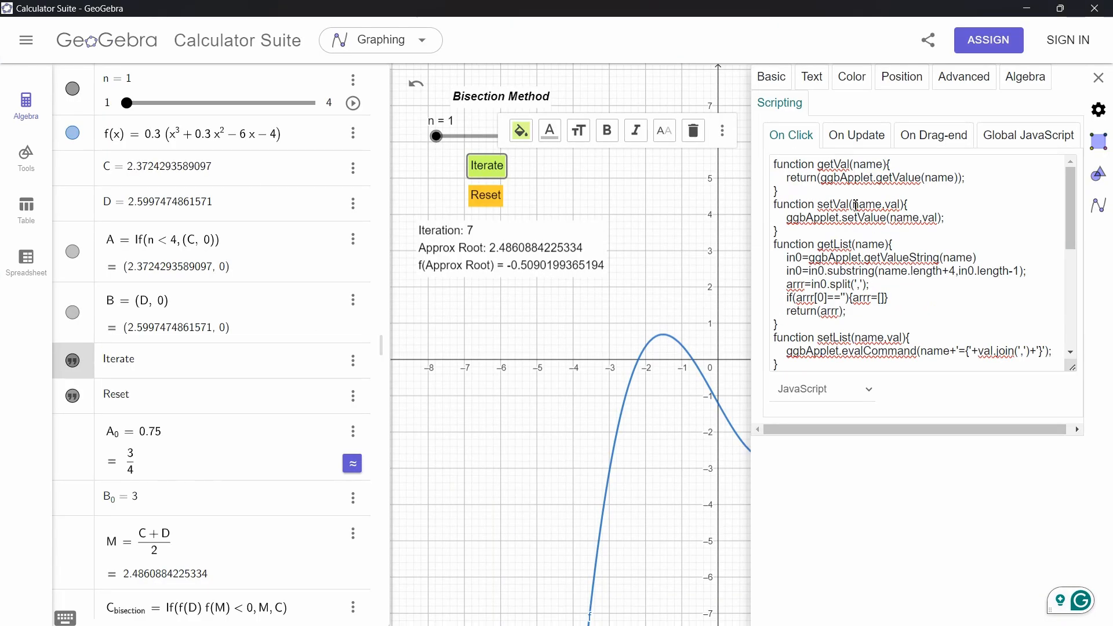
Highlight the getVal and setVal helper functions and the lines reading C_{next}, D_{next} and setting C and D in the On Click script
drag(778, 191, 774, 164)
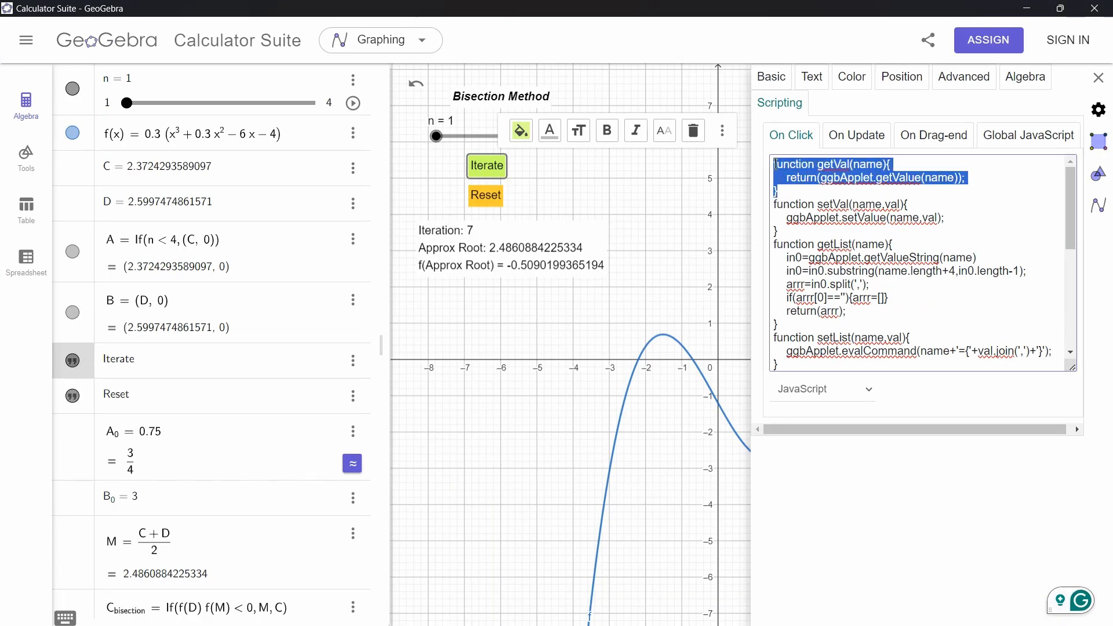
drag(777, 231, 775, 209)
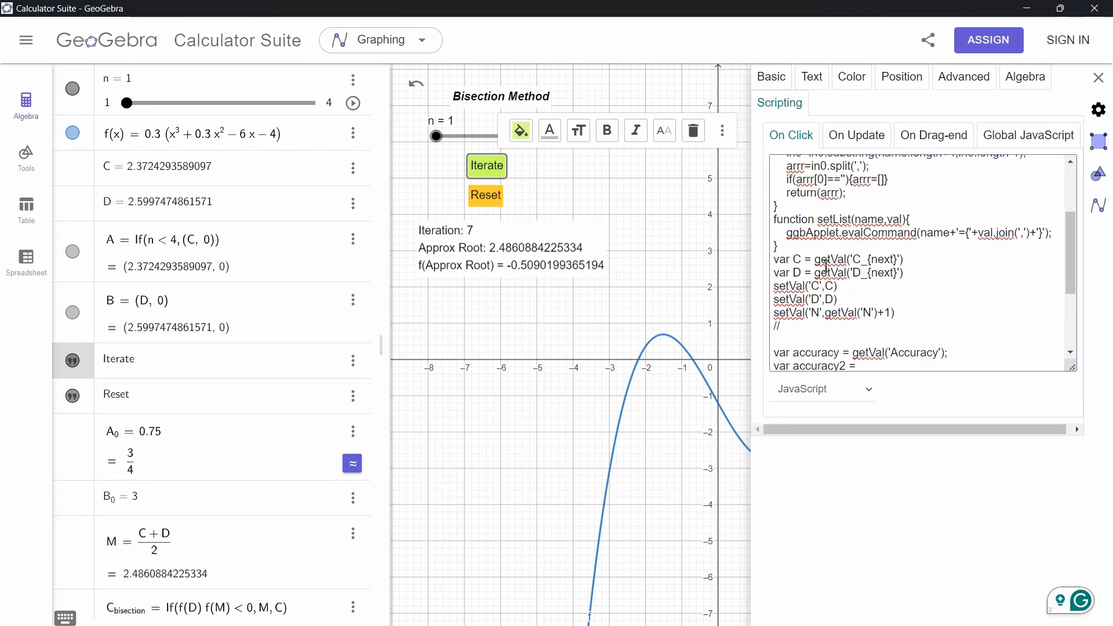
scroll(827, 266, down, 3)
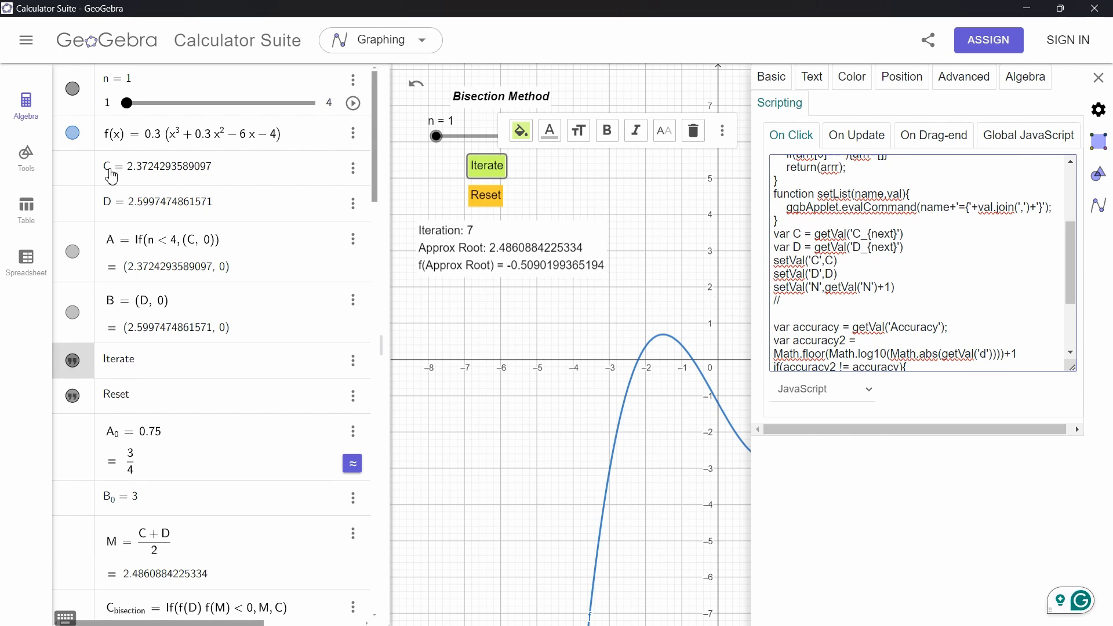
scroll(165, 351, down, 5)
scroll(167, 354, down, 15)
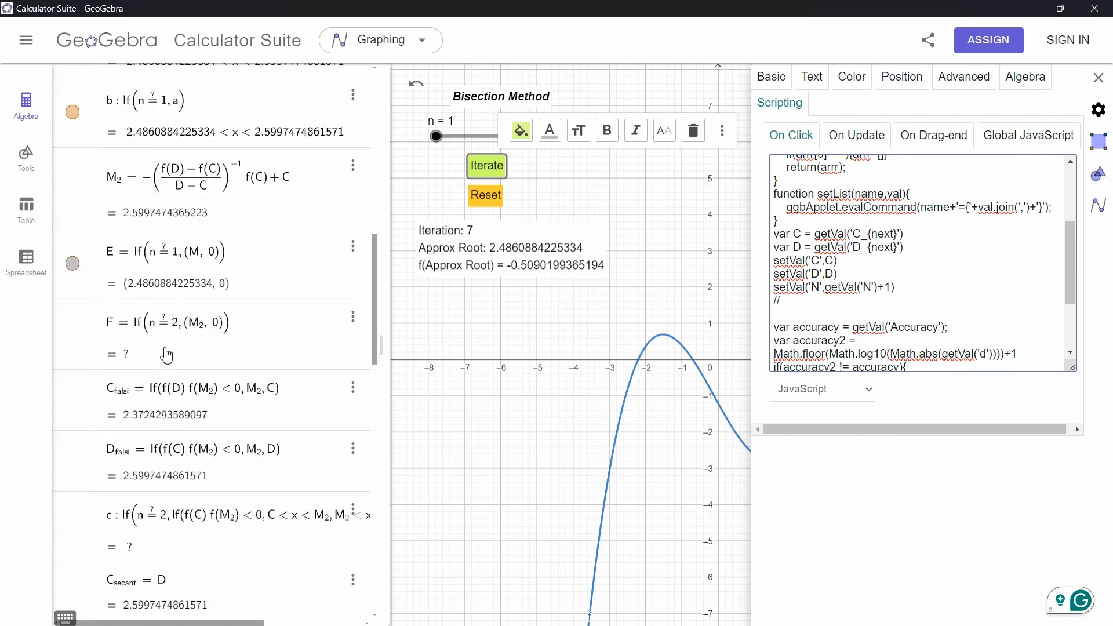
scroll(167, 355, down, 6)
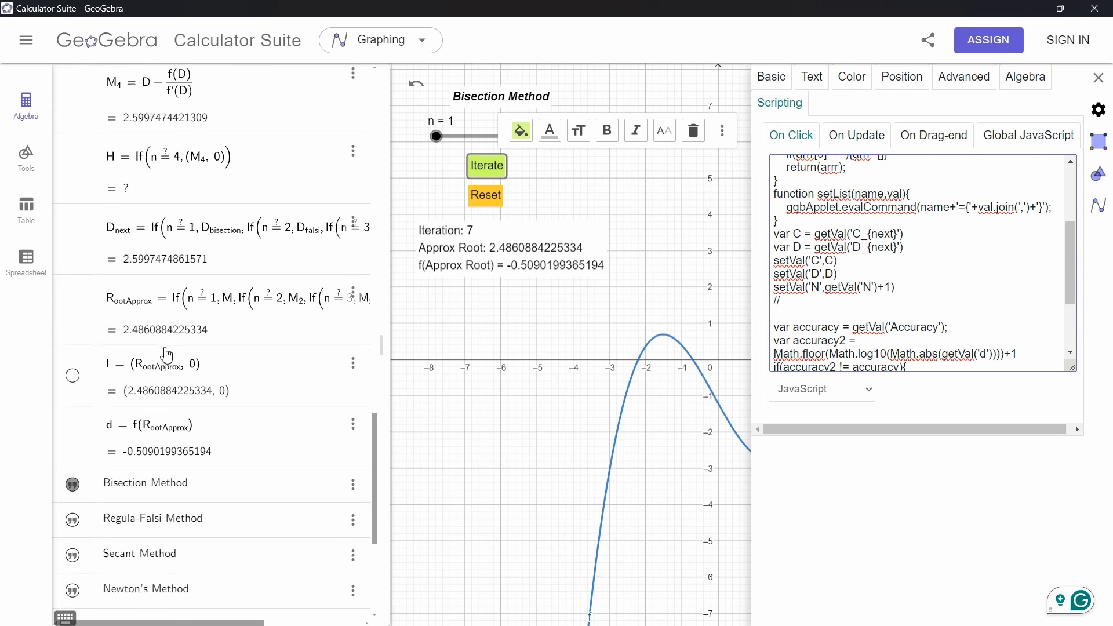
scroll(106, 190, up, 5)
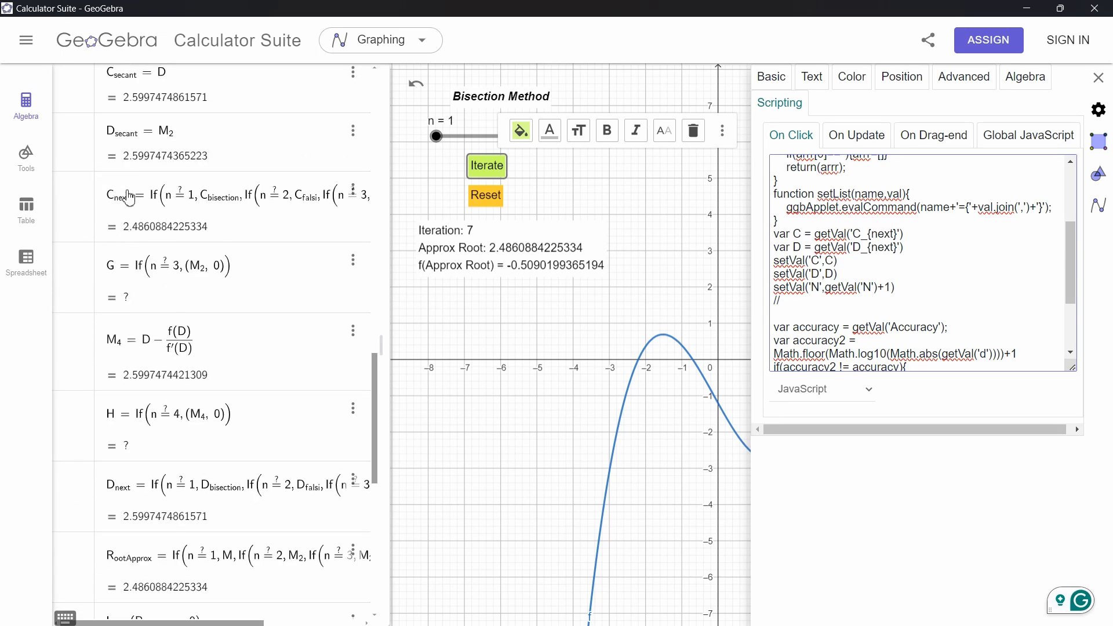
drag(816, 235, 919, 236)
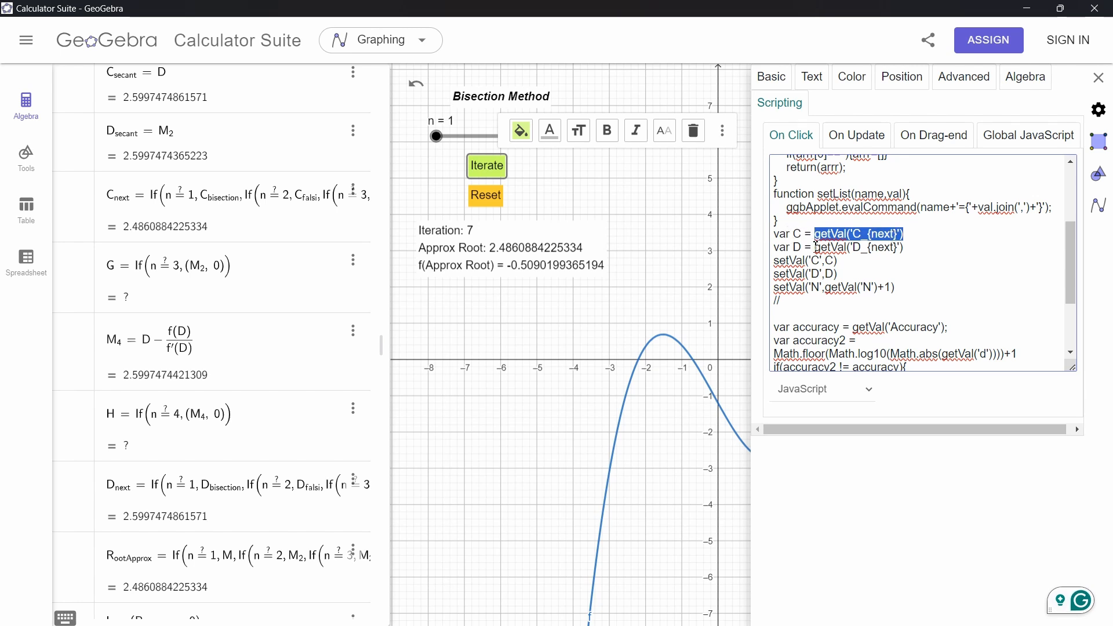
drag(802, 236, 836, 263)
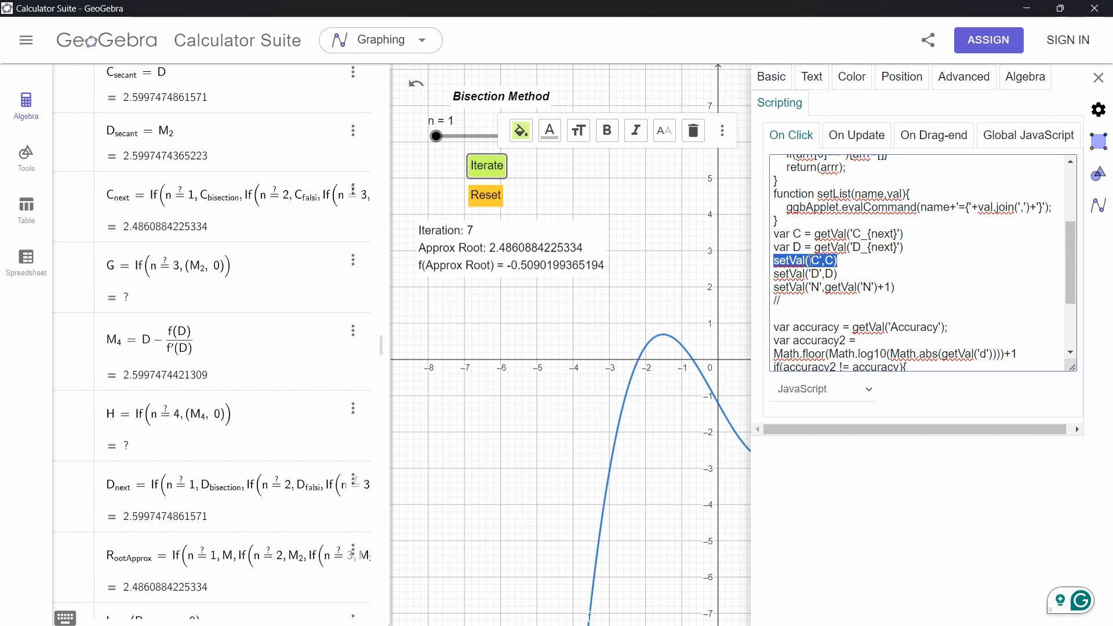
drag(916, 250, 771, 274)
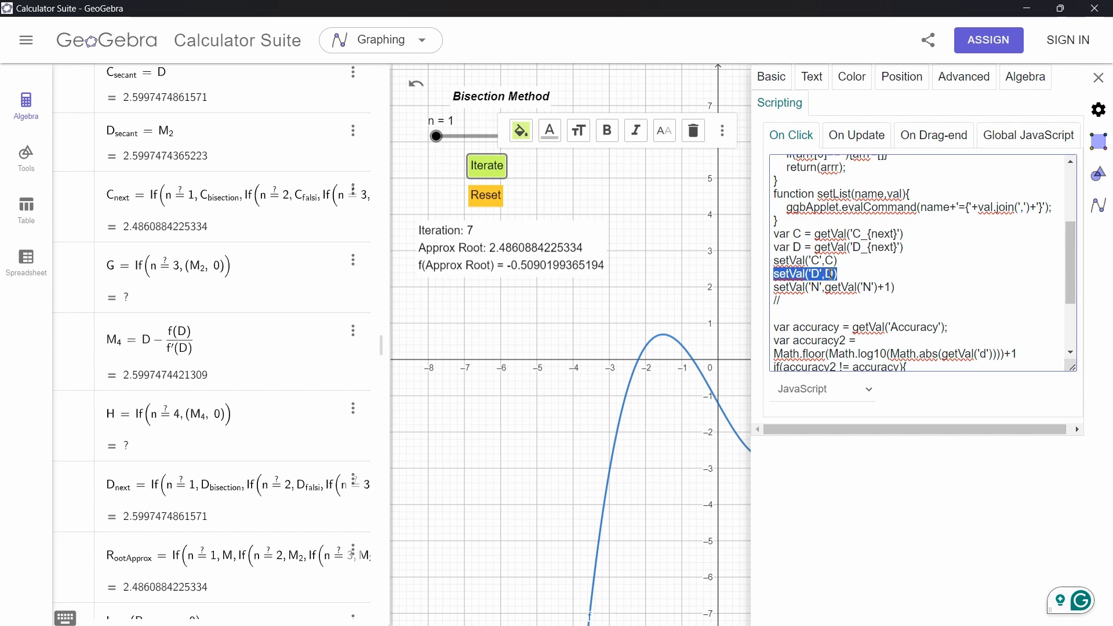
Scroll through the algebra definitions of the bisection, regula-falsi and secant objects and back up through the On Click script
scroll(174, 221, up, 10)
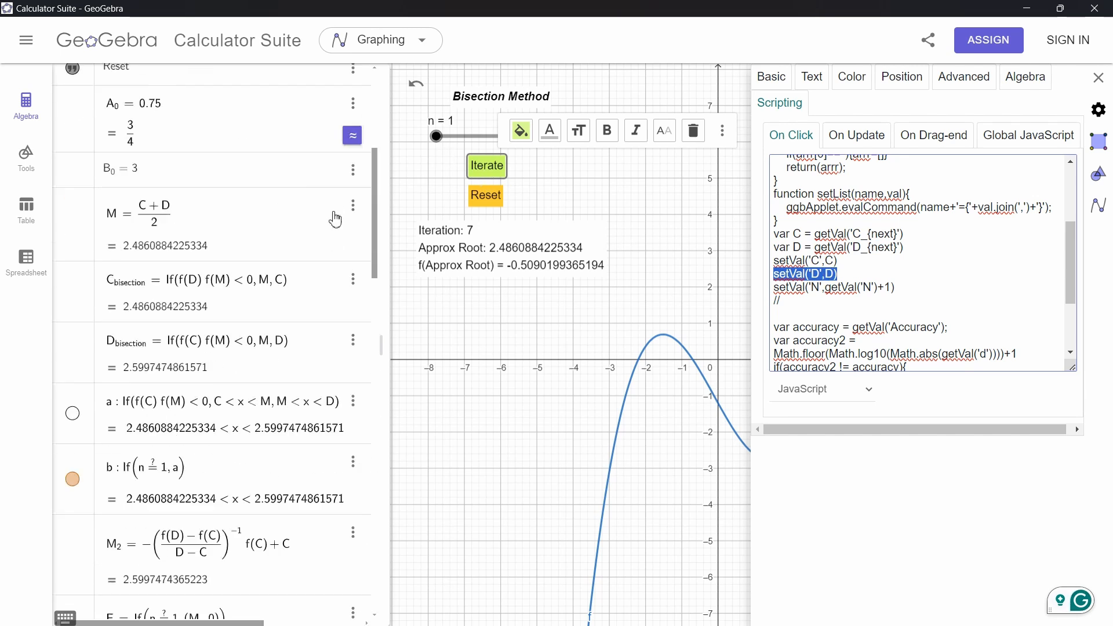
scroll(154, 373, down, 10)
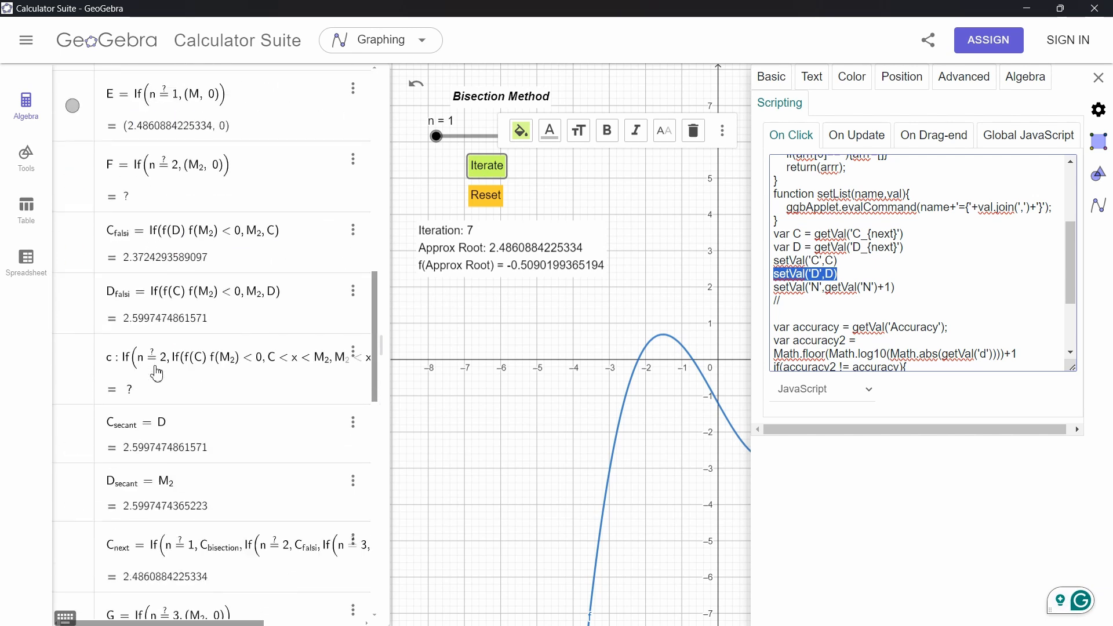
scroll(156, 324, down, 3)
scroll(157, 324, up, 6)
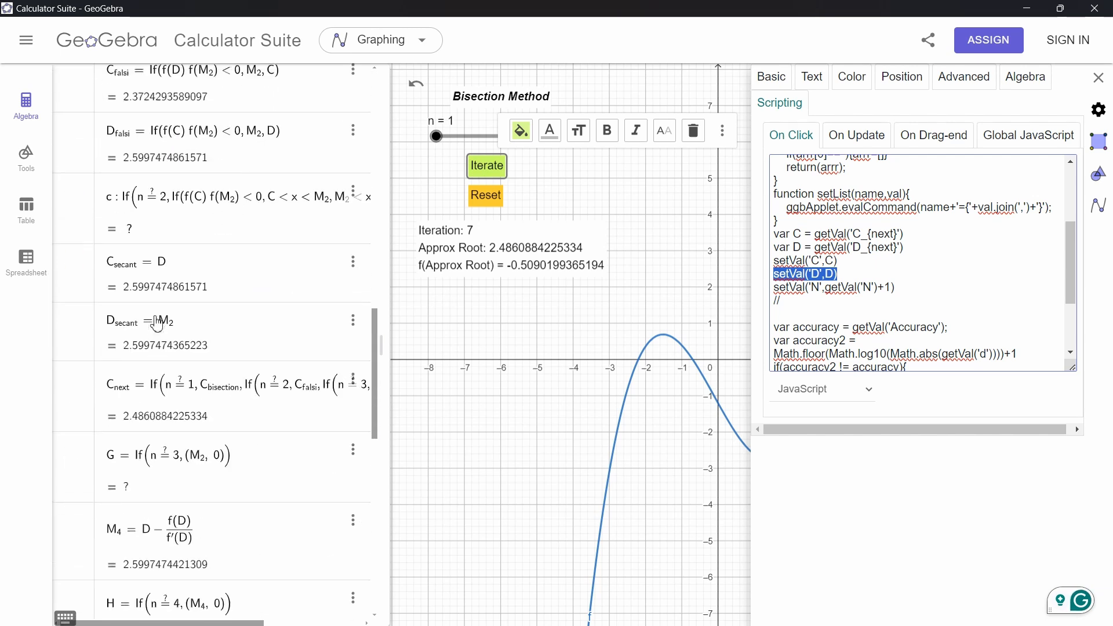
scroll(200, 261, up, 5)
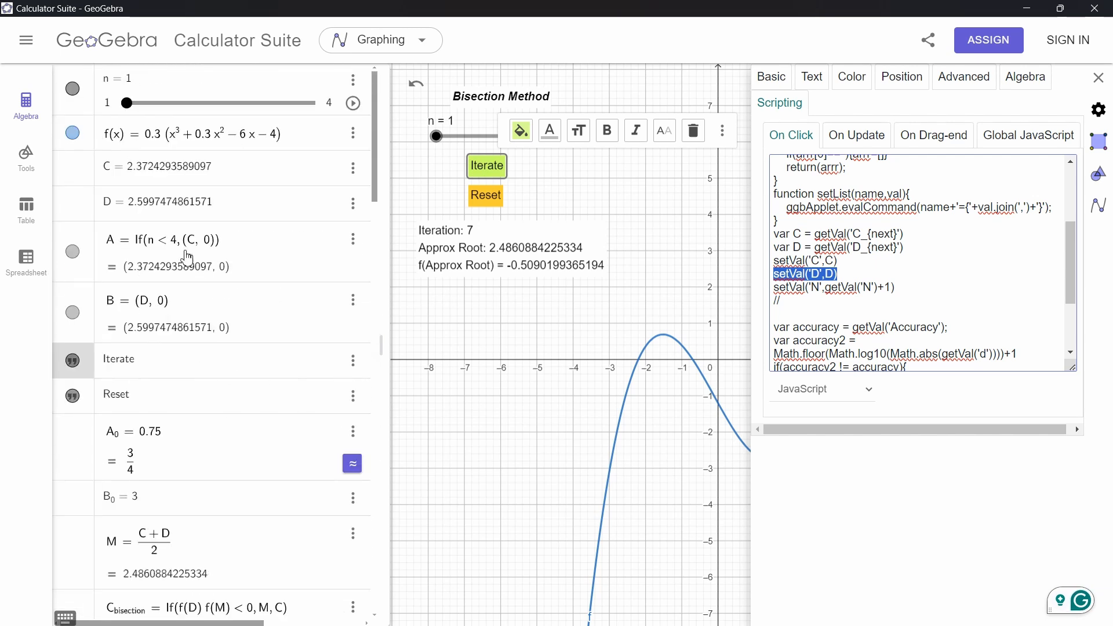
scroll(142, 368, down, 8)
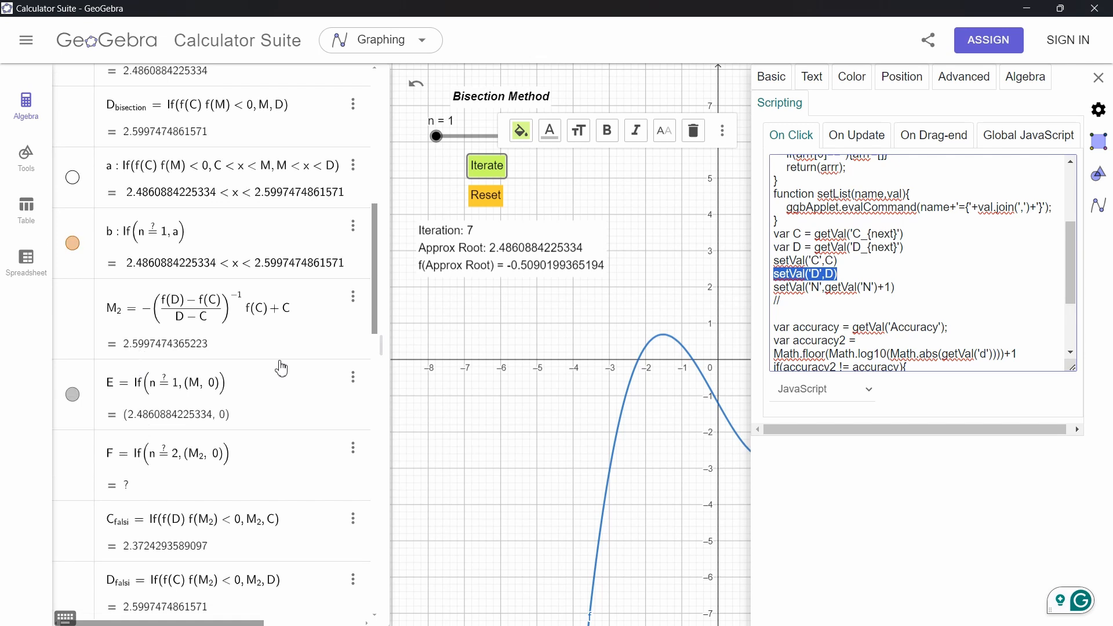
click(862, 249)
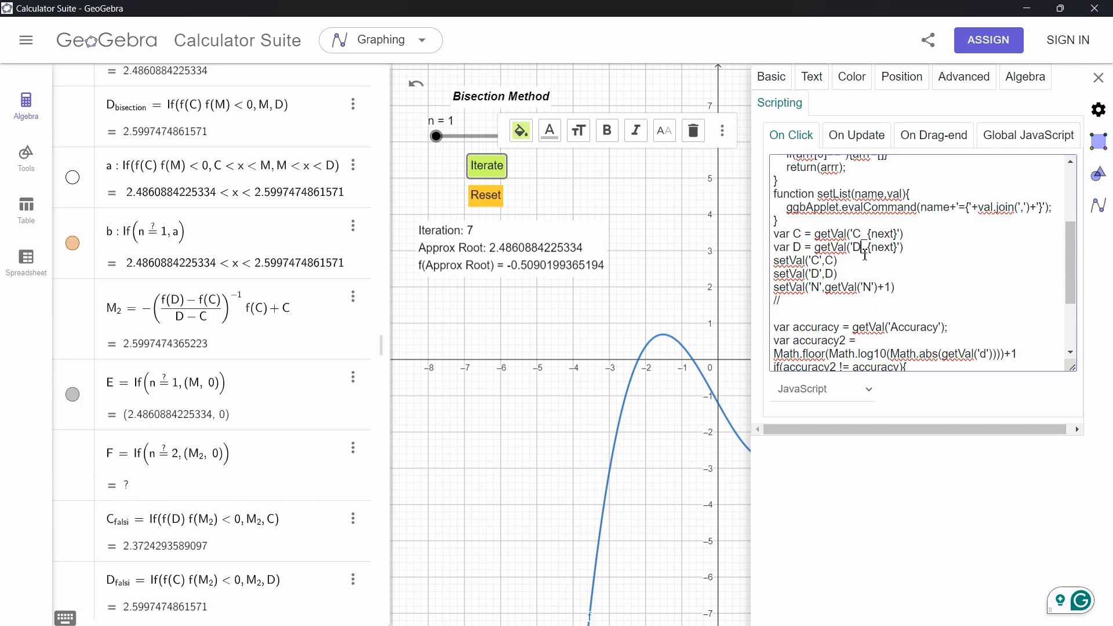
scroll(862, 248, up, 2)
drag(869, 326, 868, 290)
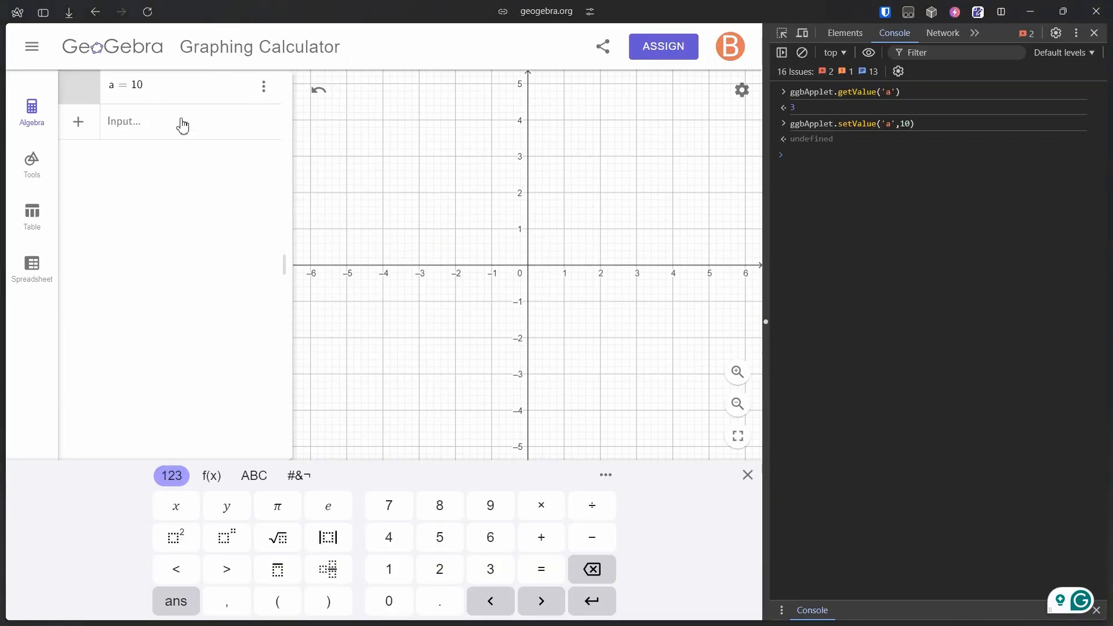
Switch back to the browser's Graphing Calculator and define the list {1, 2, 4} in the algebra input
click(183, 125)
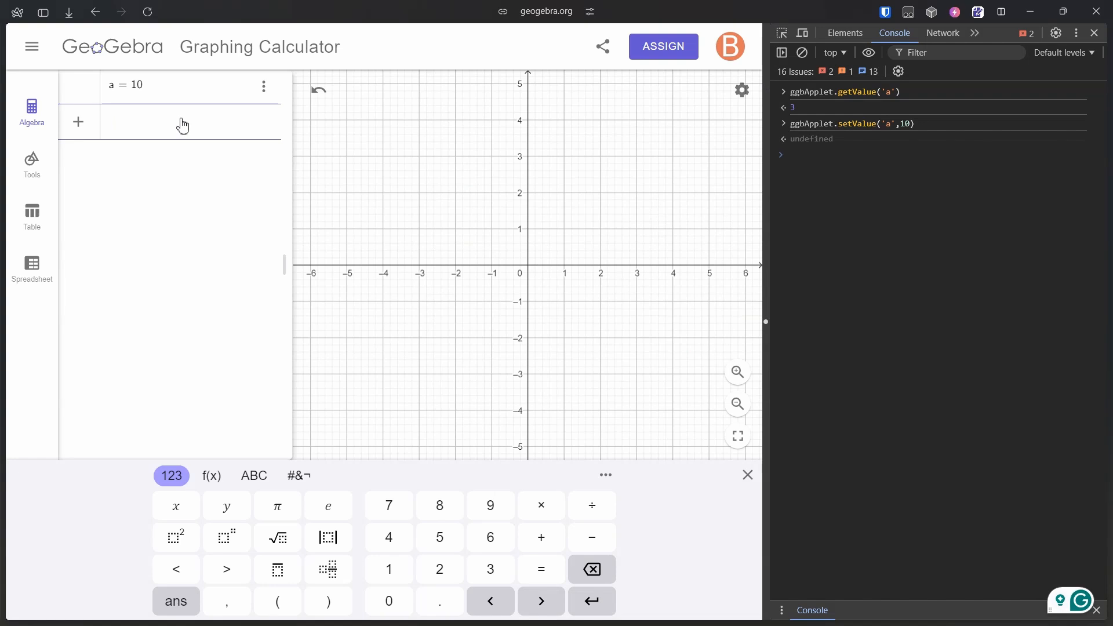
text({1, 2, )
text(4)
key(Return)
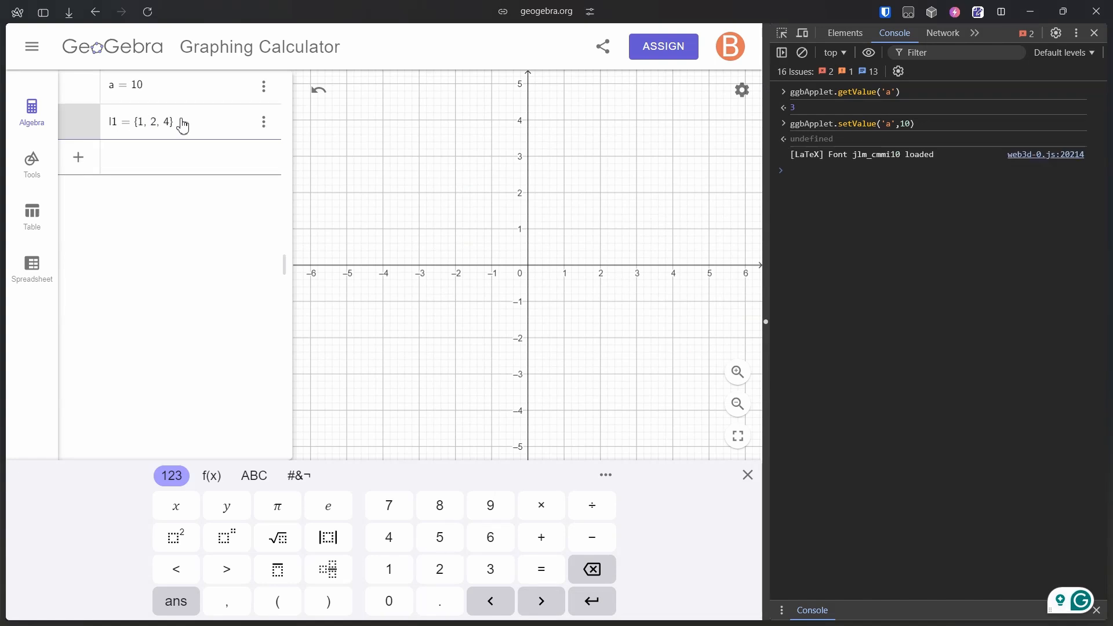
Query the list l1 from the browser console with ggbApplet.getValueString('l1')
click(802, 170)
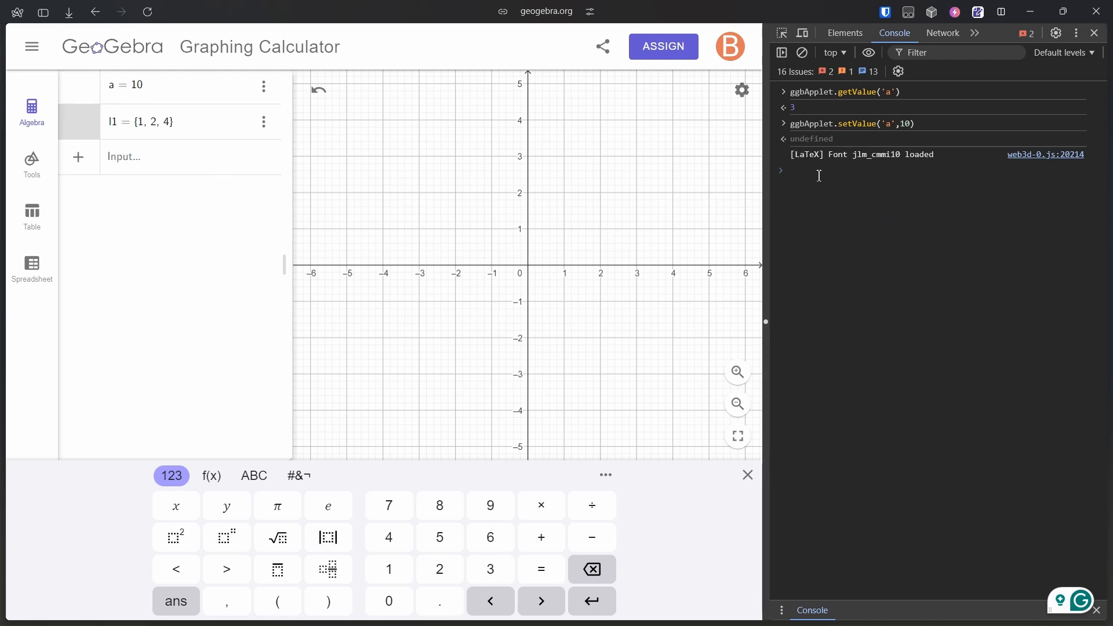
text(ggbAp)
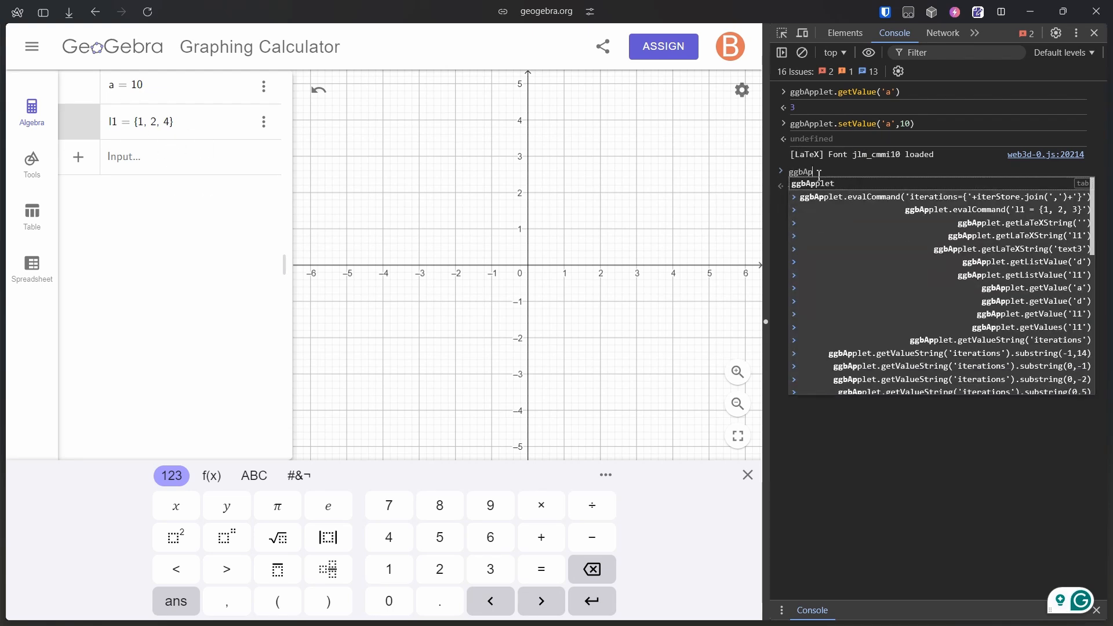
text(plet.get)
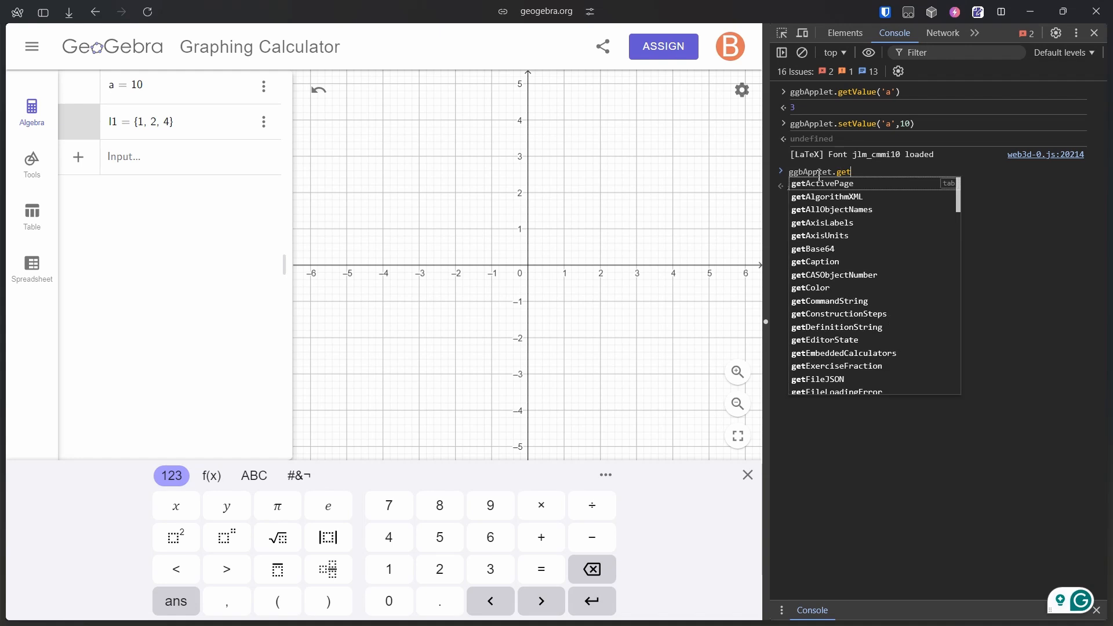
text(Val)
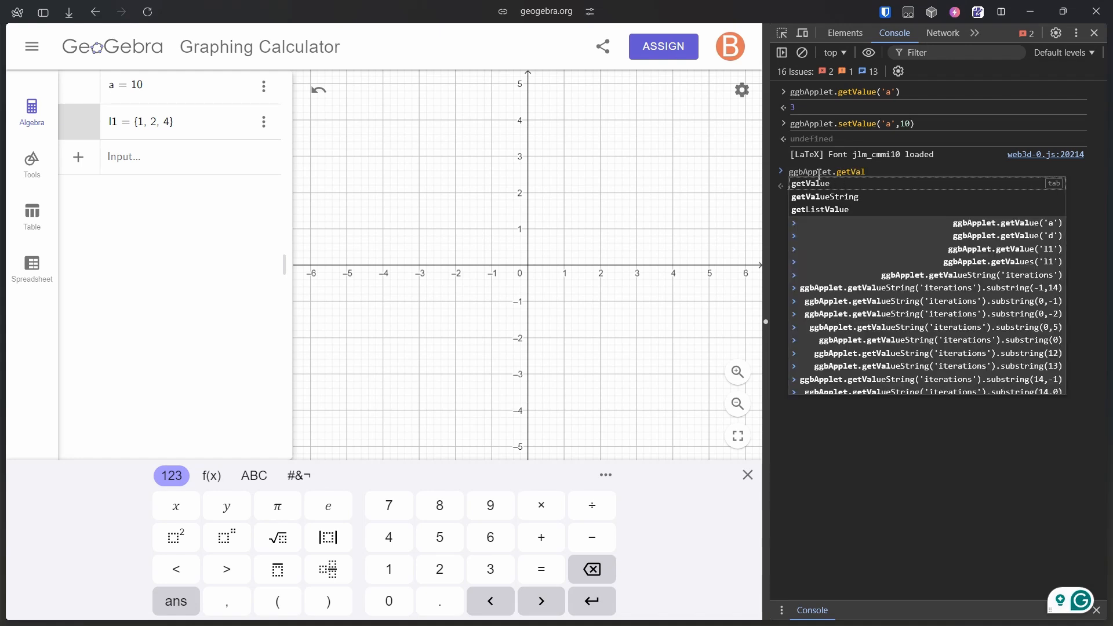
key(Down)
key(Tab)
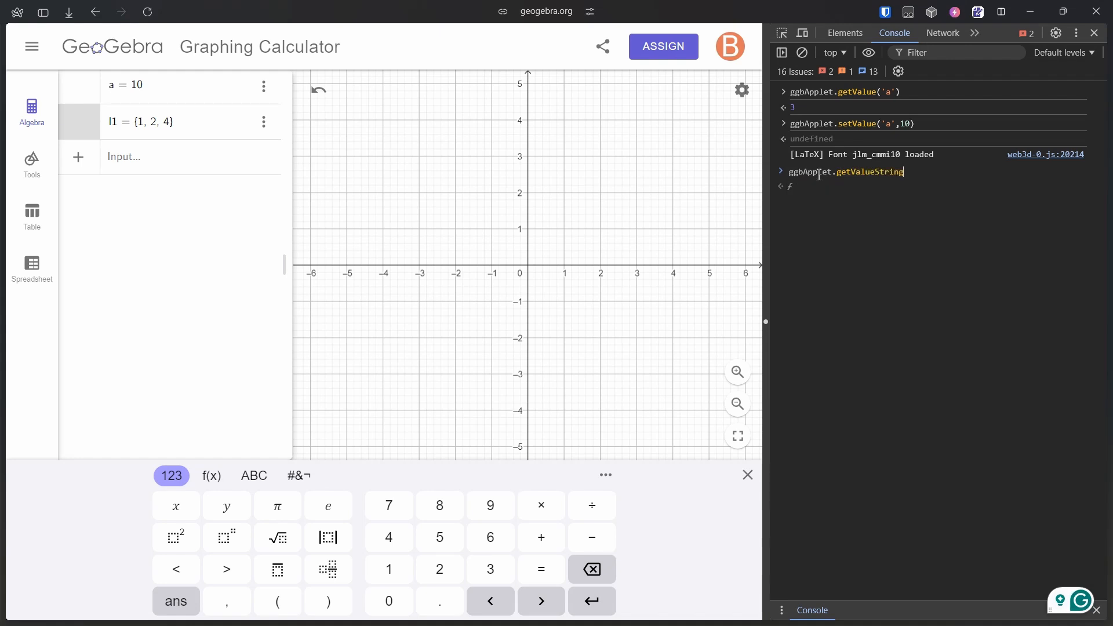
text(('l1'))
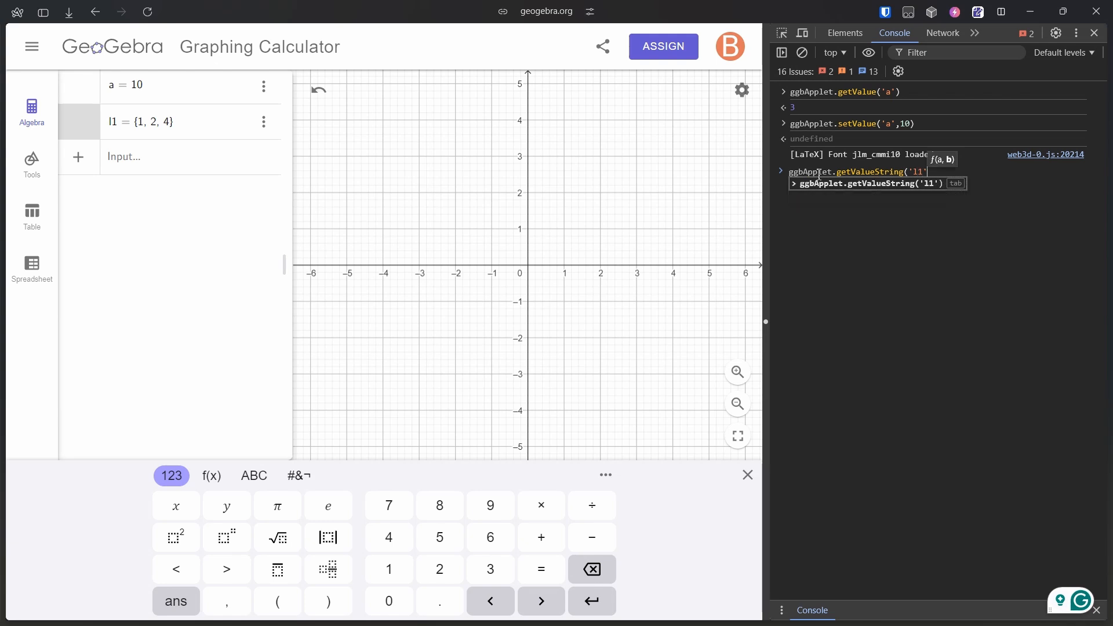
key(Return)
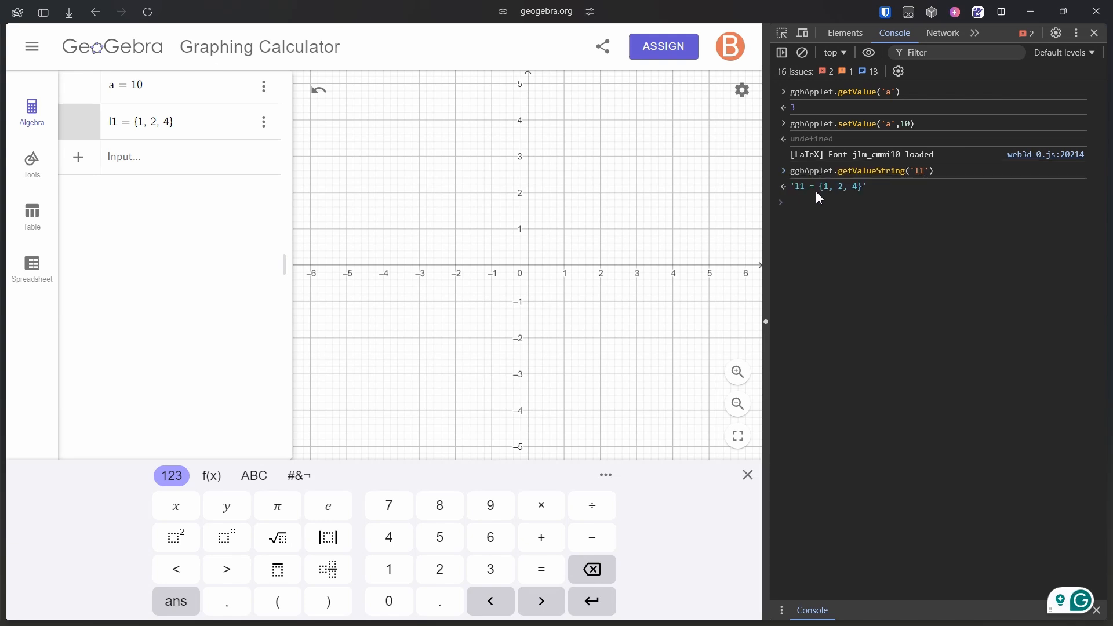
Re-run the query with .substring(6,12), .substring(6,14) and .substring(6,13) to extract the list's inner values
key(Up)
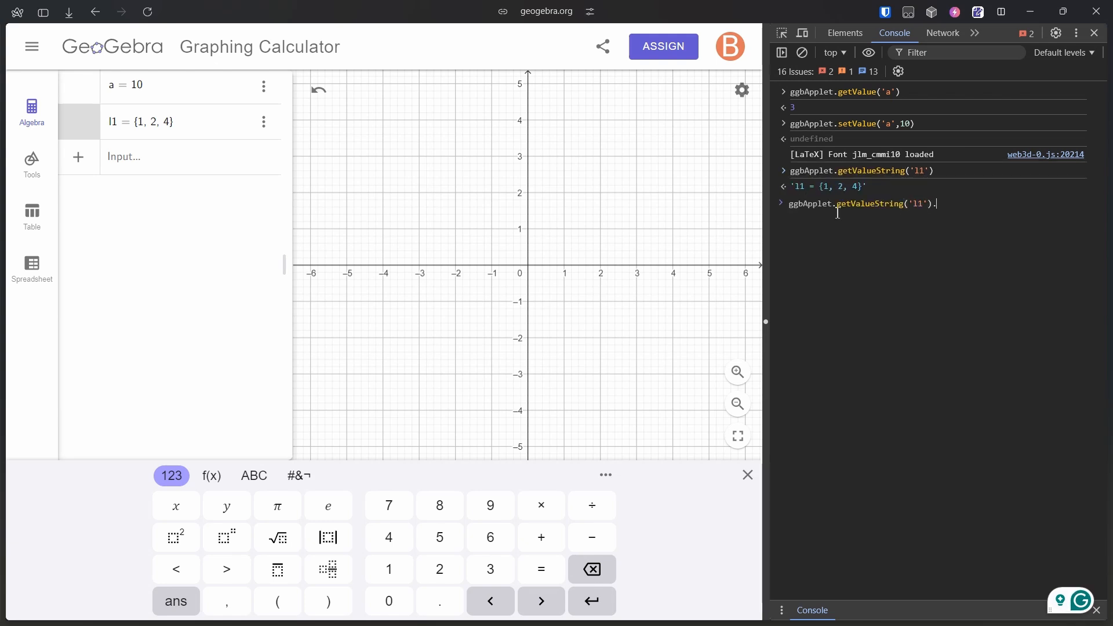
key(BackSpace)
key(BackSpace)
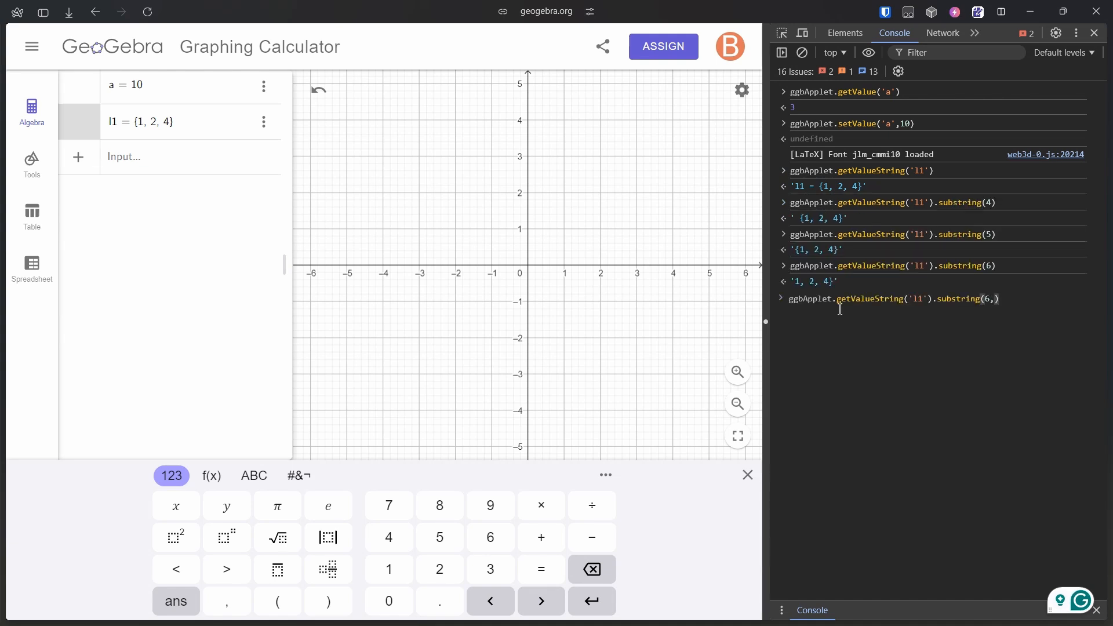
text(12)
key(Return)
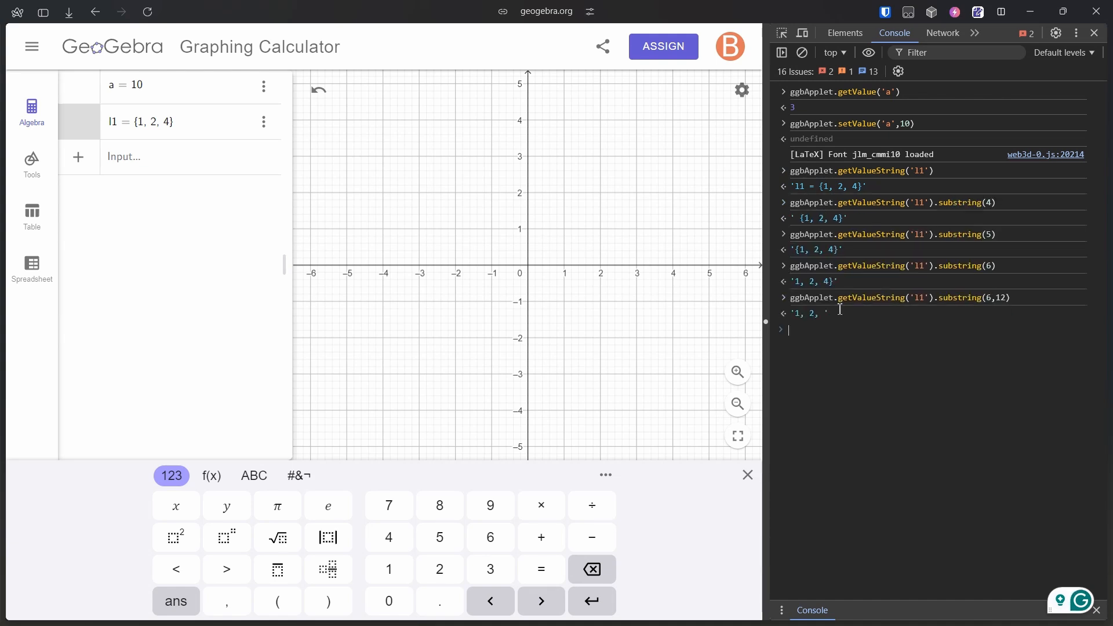
key(Up)
key(Left)
key(BackSpace)
text(4)
key(Return)
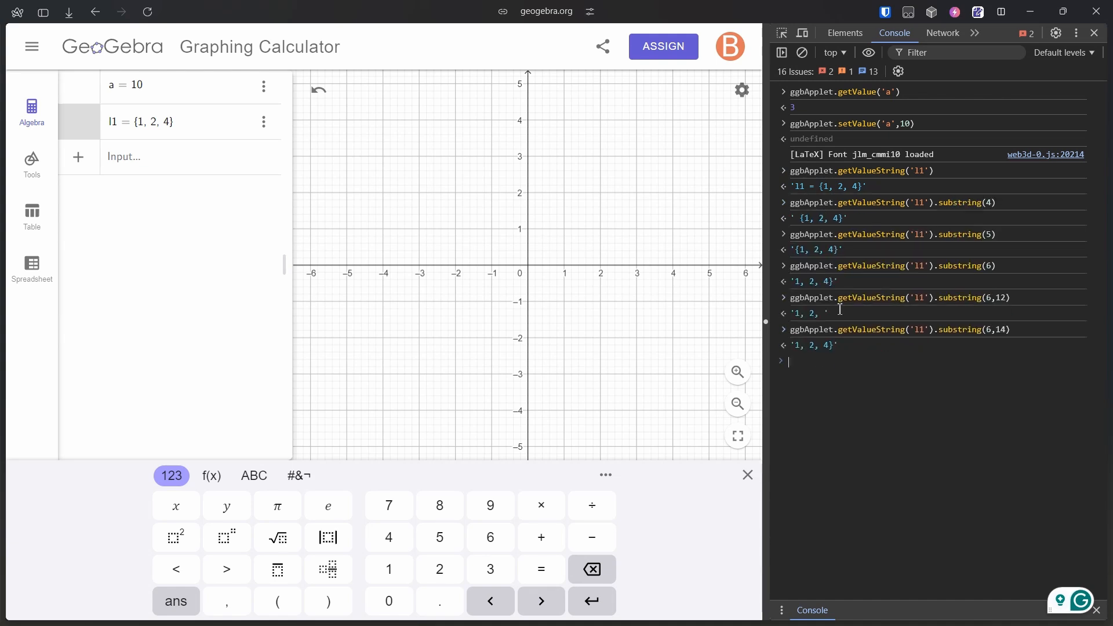
key(Up)
key(Return)
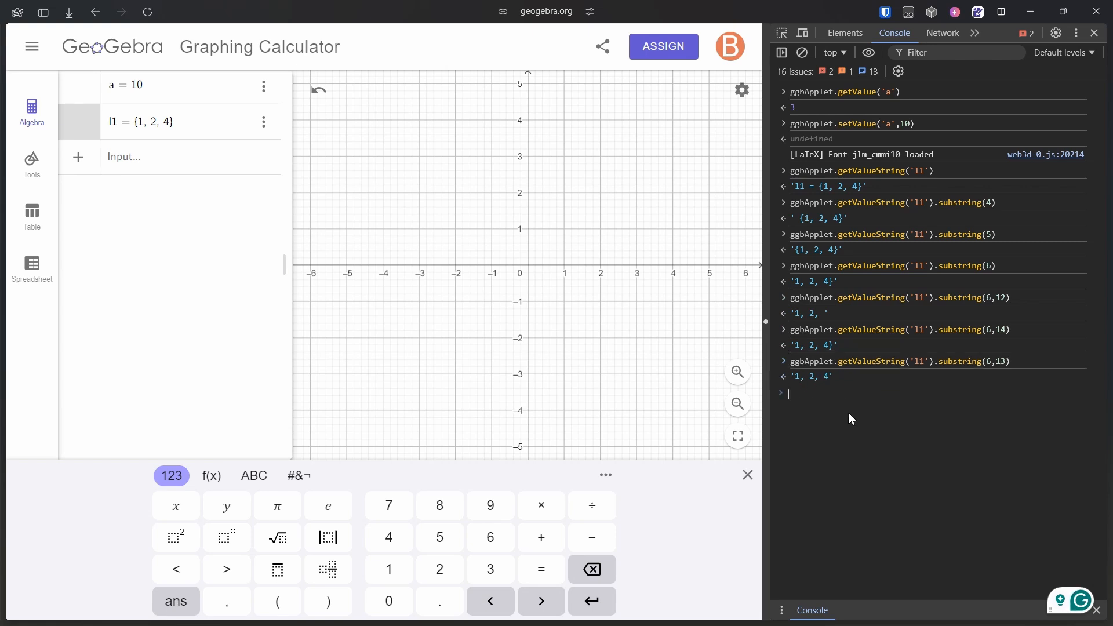
Extend the substring command with .split( to start splitting the values
key(Up)
text(.sp)
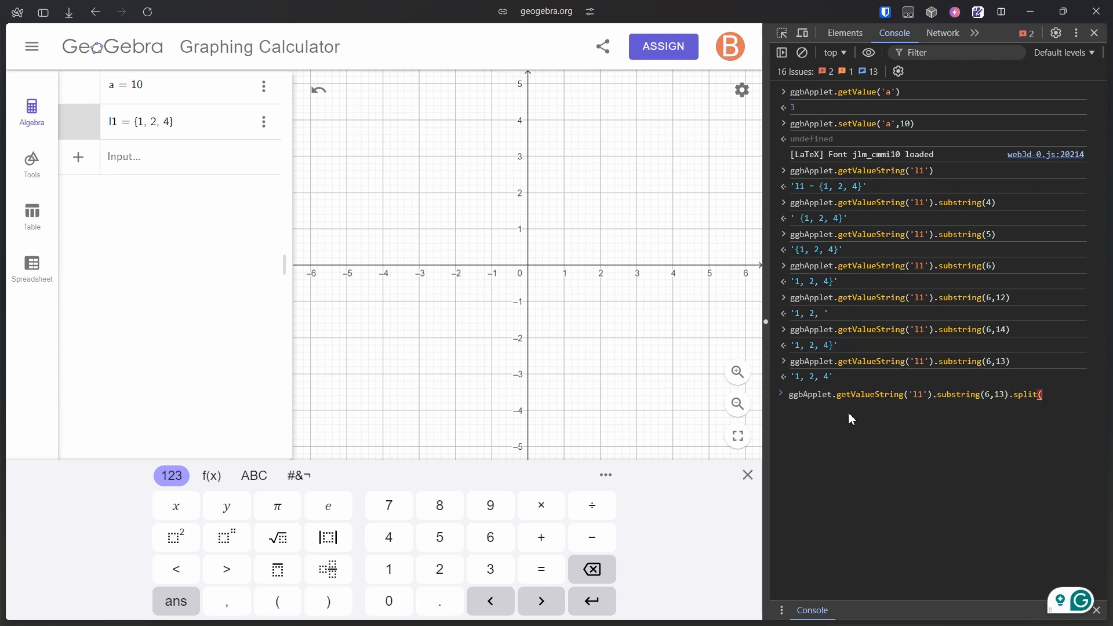
key(Return)
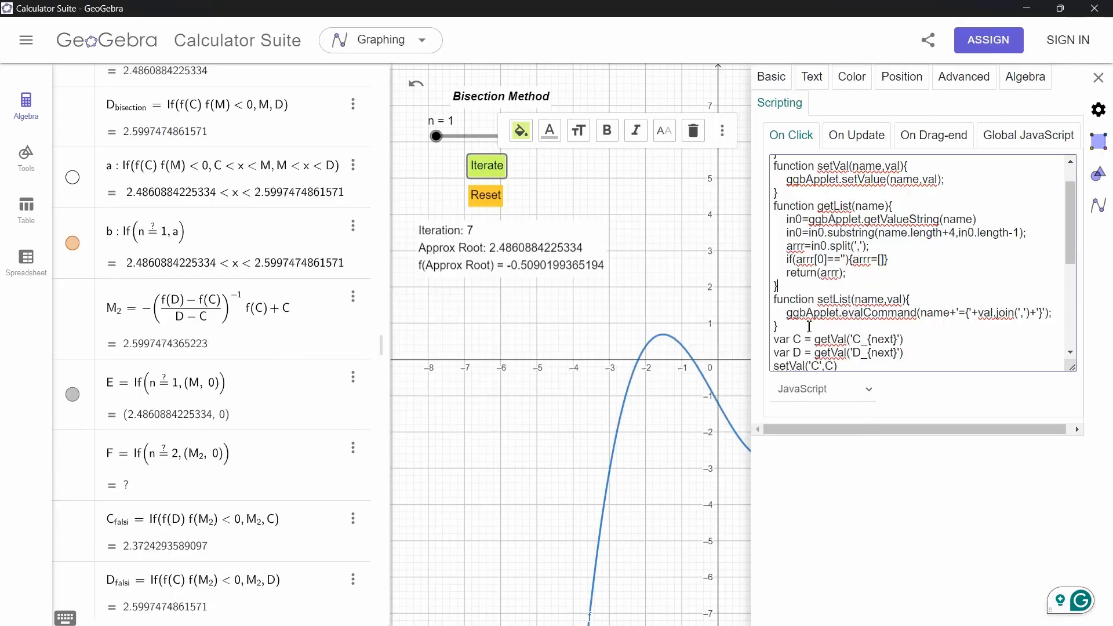
Highlight the getValueString, substring and return lines of the getList function in the On Click script
scroll(814, 236, up, 1)
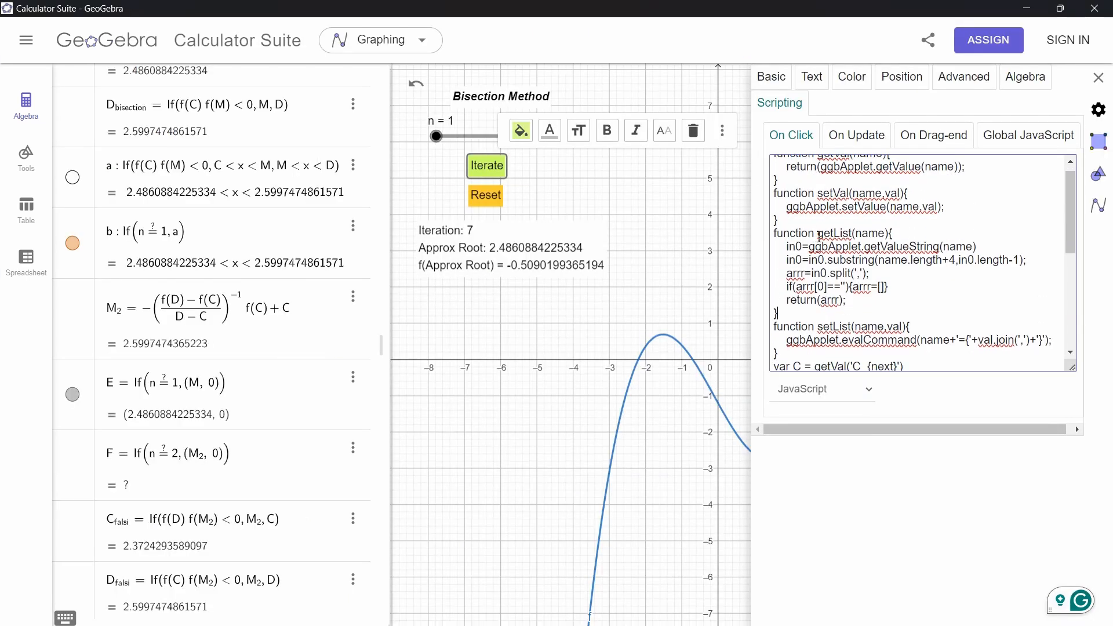
drag(773, 233, 803, 320)
click(803, 321)
drag(864, 247, 981, 247)
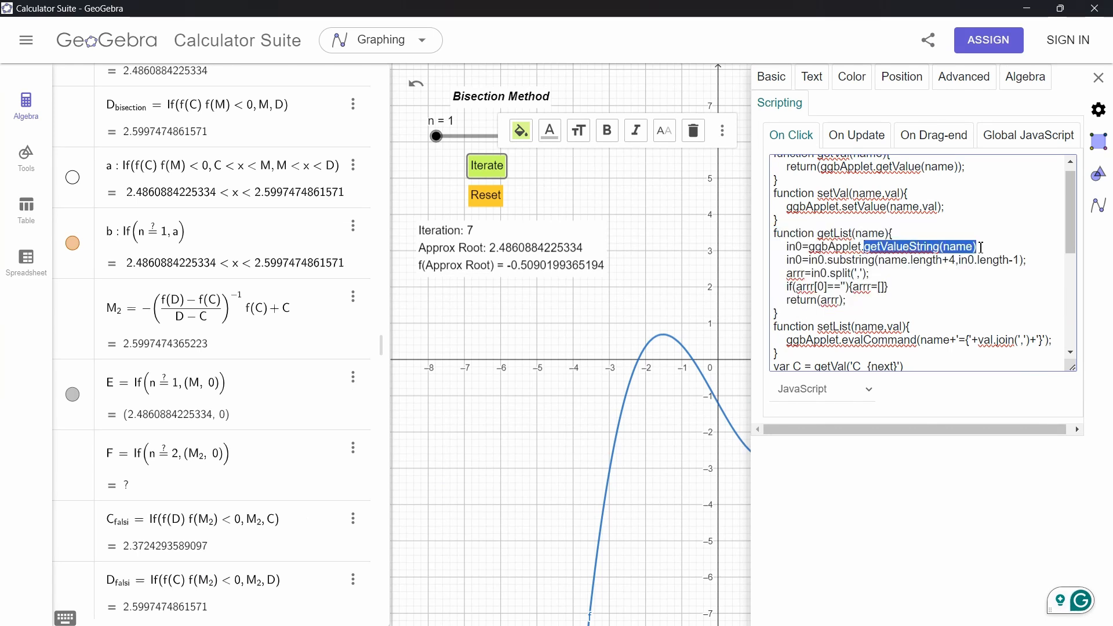
drag(867, 272, 786, 301)
scroll(853, 255, up, 1)
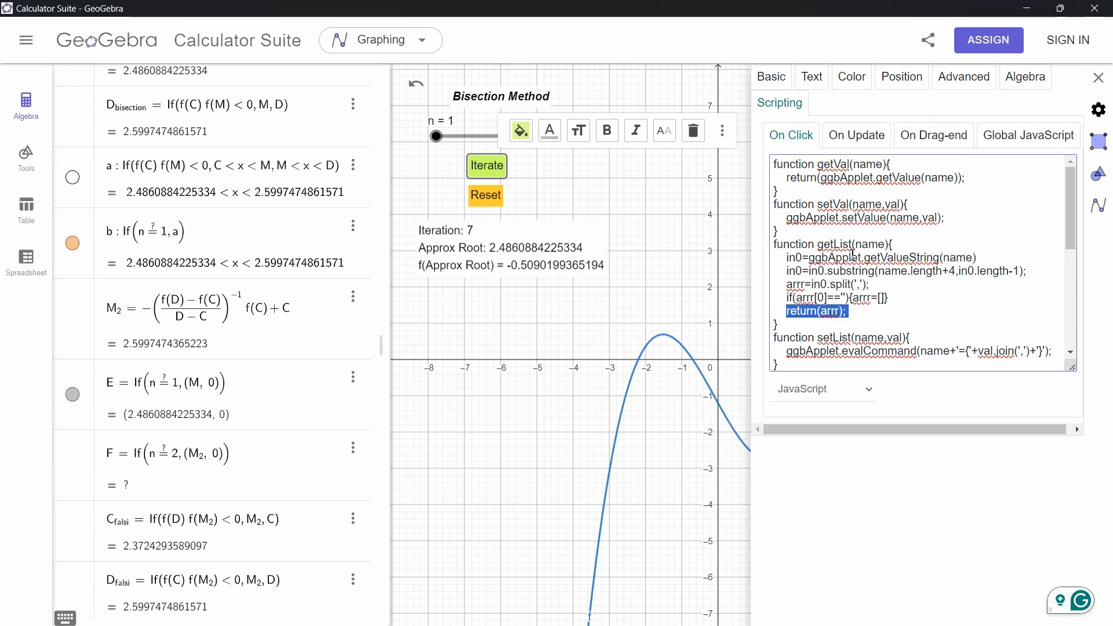
scroll(827, 212, down, 4)
click(798, 294)
scroll(798, 293, up, 3)
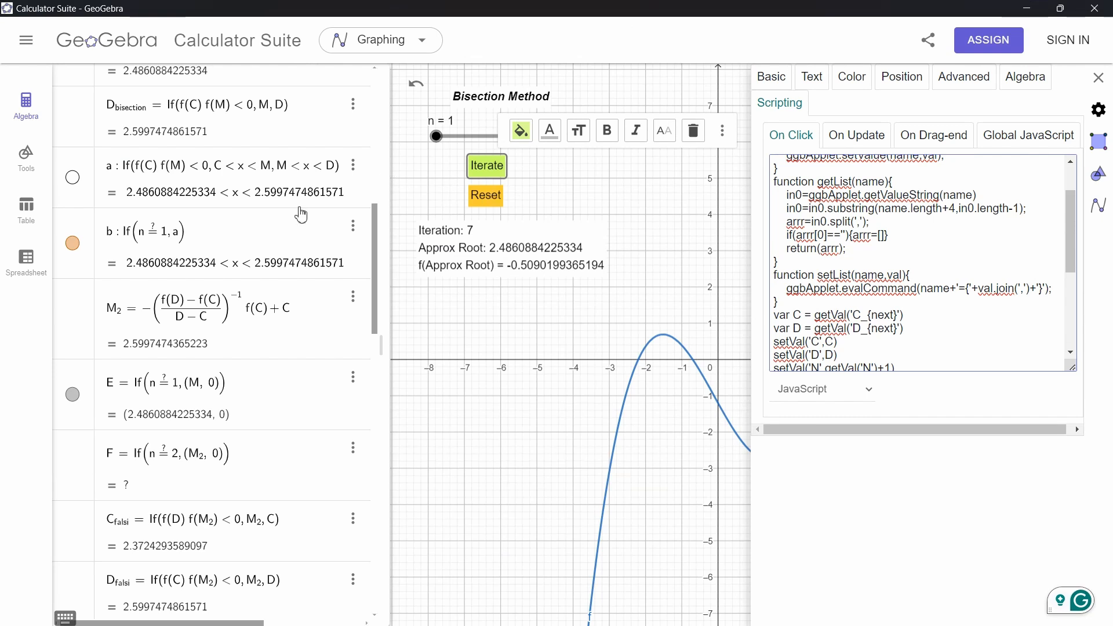
Open the properties of C_next and read through its nested If definition choosing the bisection, falsi or secant value
scroll(301, 214, up, 10)
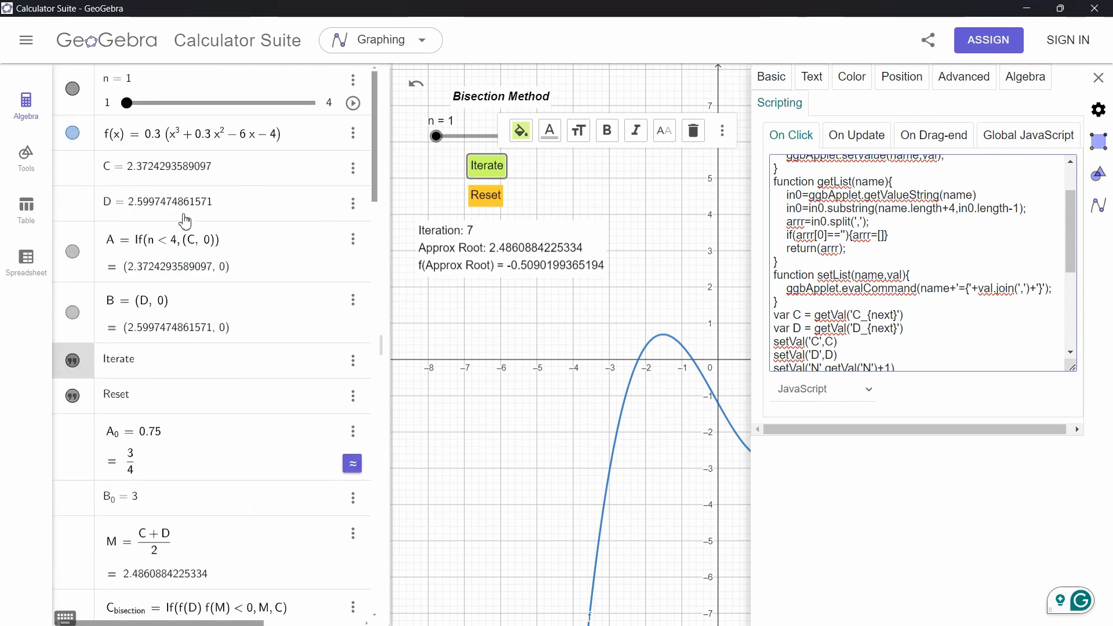
click(624, 204)
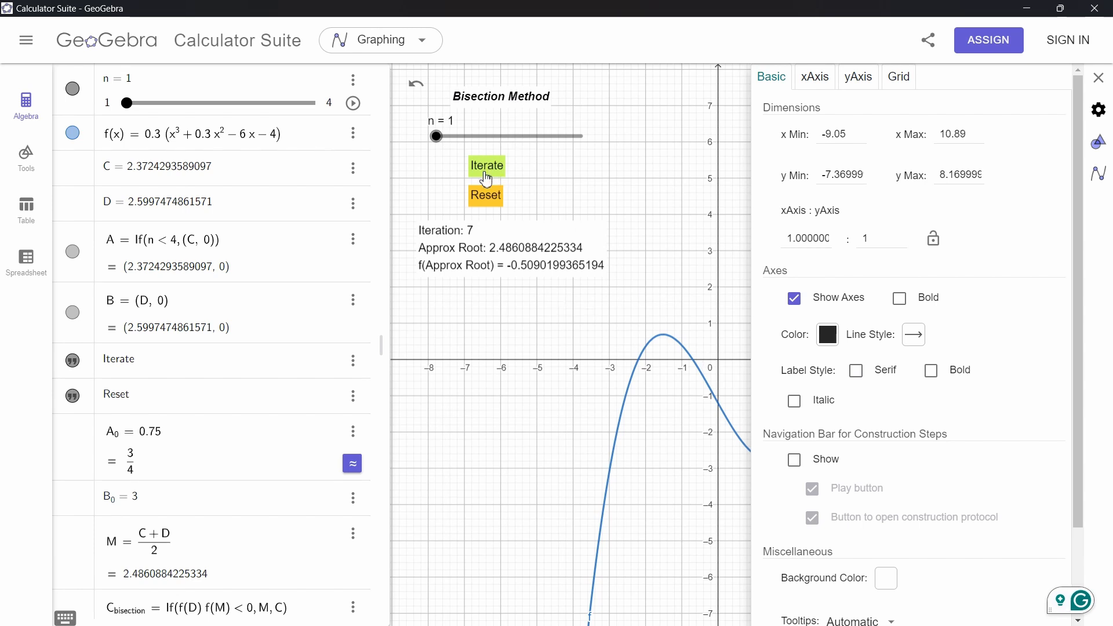
mouse_move(439, 143)
mouse_down()
mouse_move(581, 139)
mouse_move(437, 137)
mouse_up()
scroll(195, 168, up, 5)
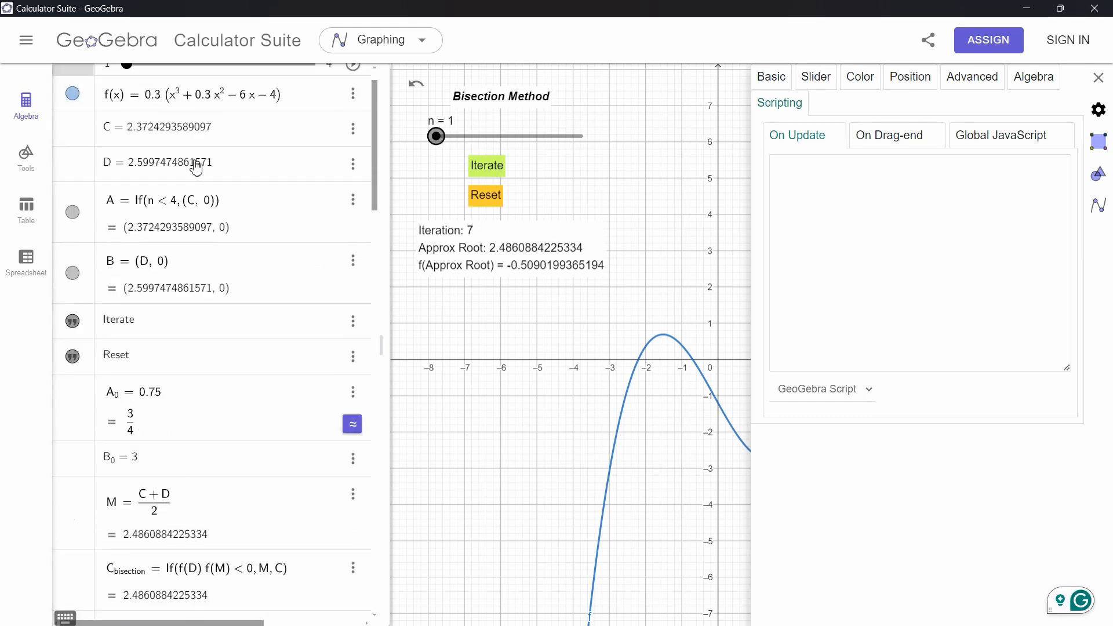
scroll(196, 168, down, 10)
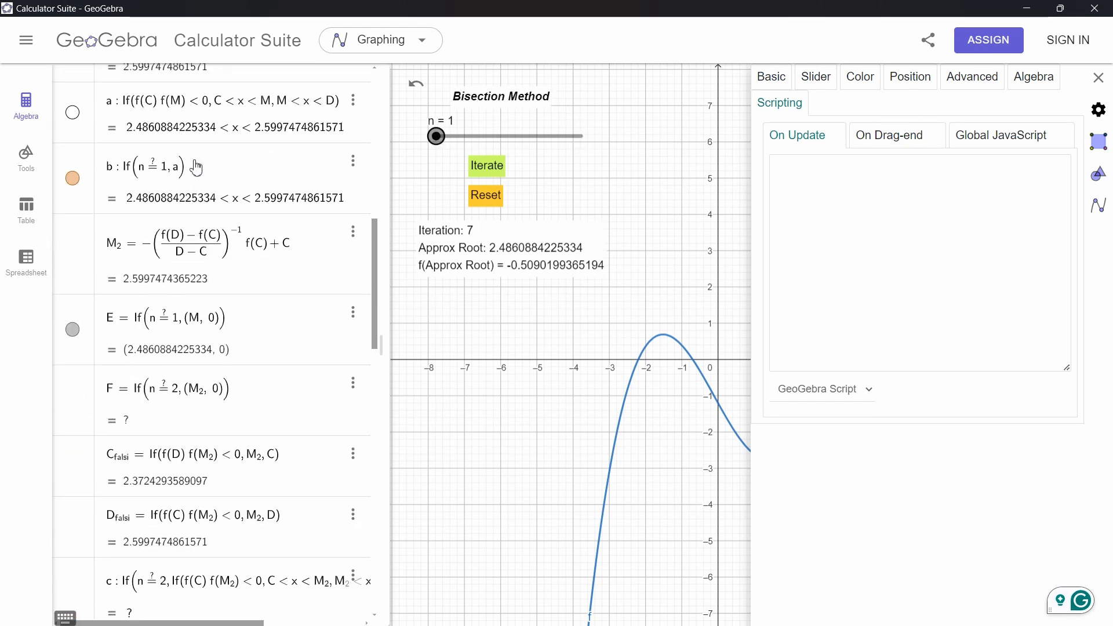
scroll(195, 168, down, 5)
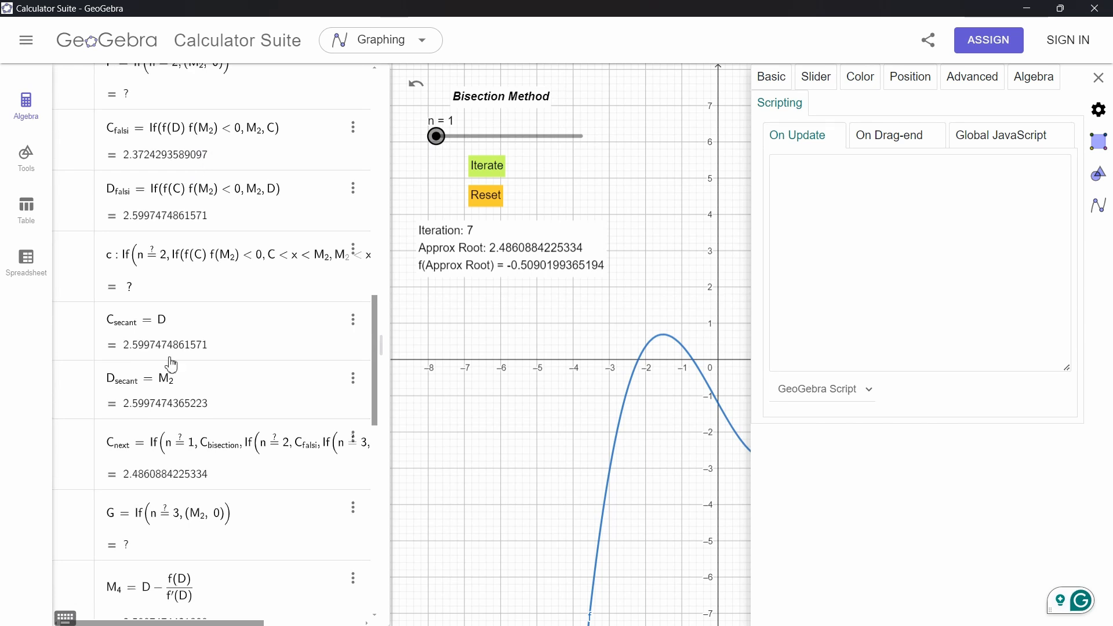
click(152, 444)
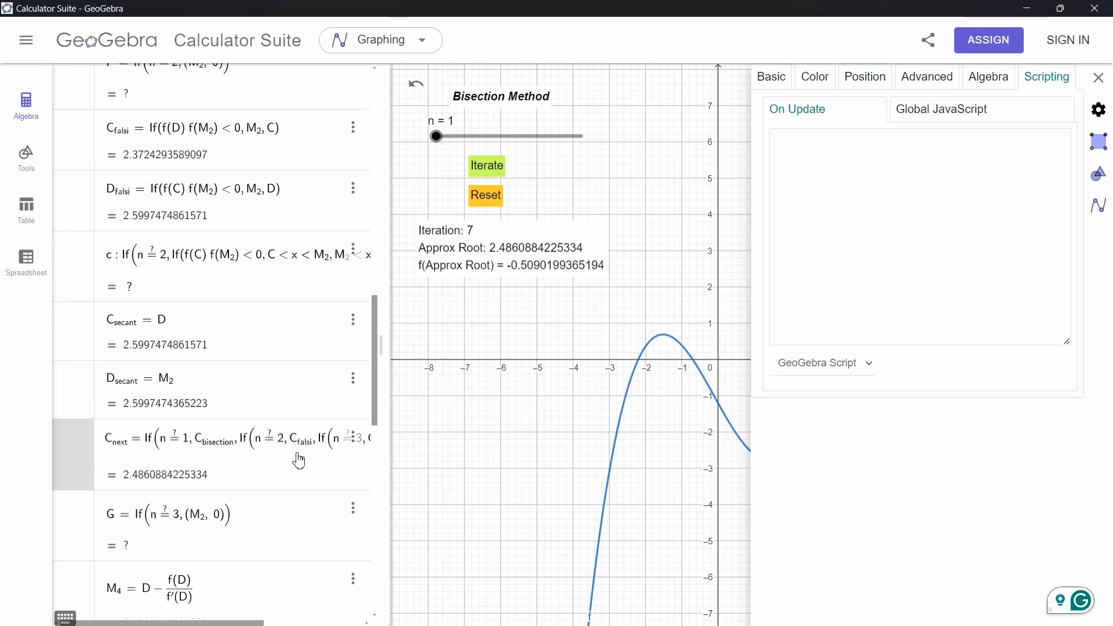
click(768, 83)
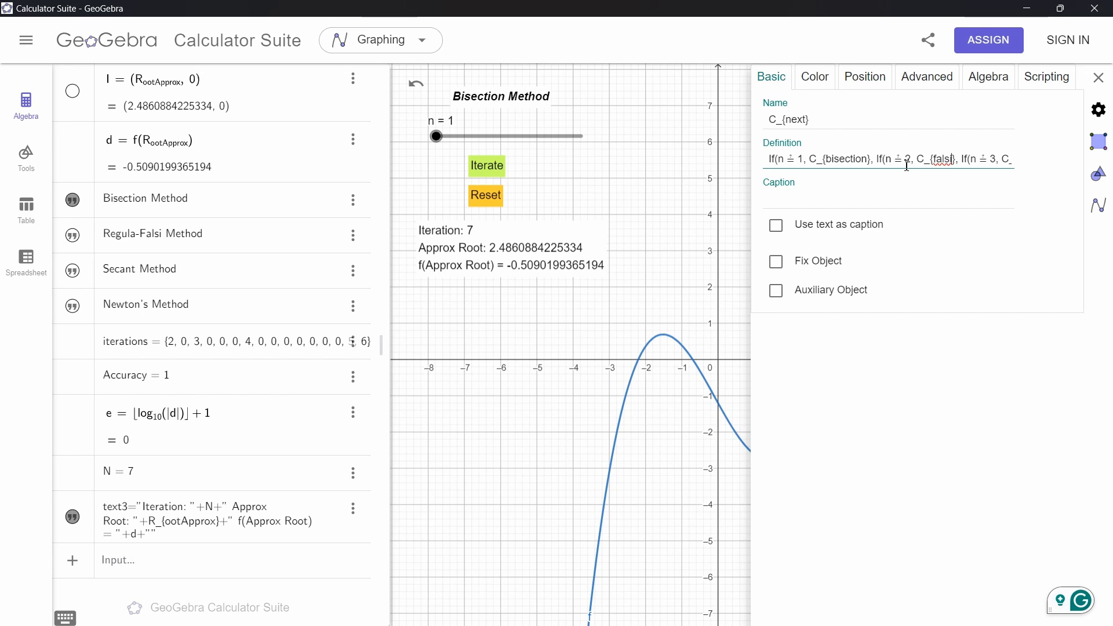
key(Right)
key(Right)
key(Right)
key(Right)
key(Right)
key(Right)
key(Right)
key(Right)
key(Right)
key(Right)
key(Right)
key(Right)
key(Right)
key(Right)
key(Right)
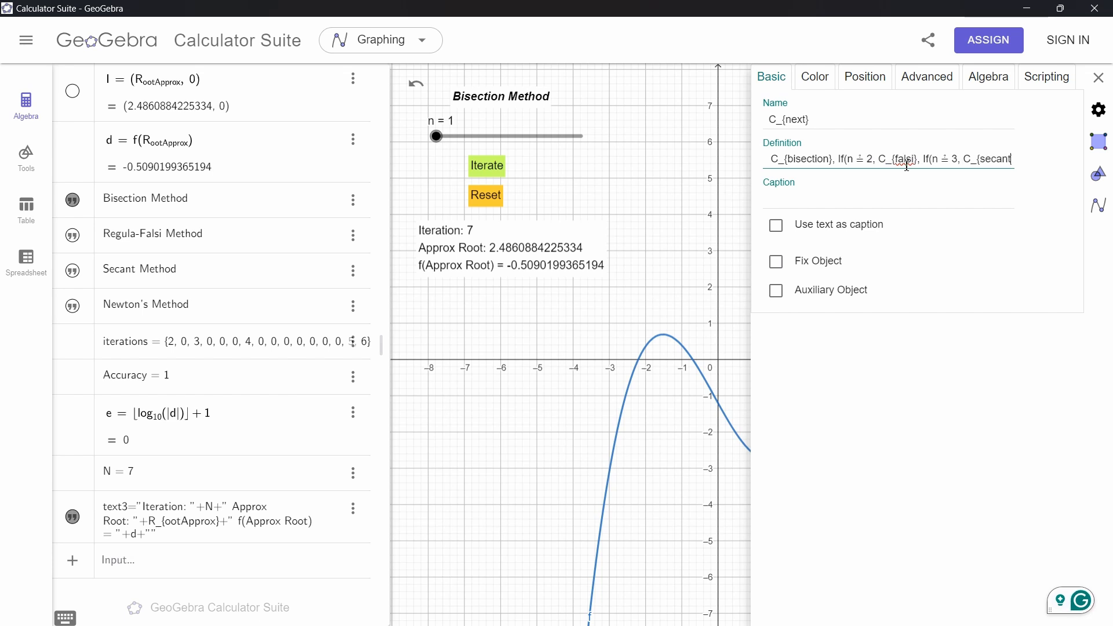
key(Right)
key(Right)
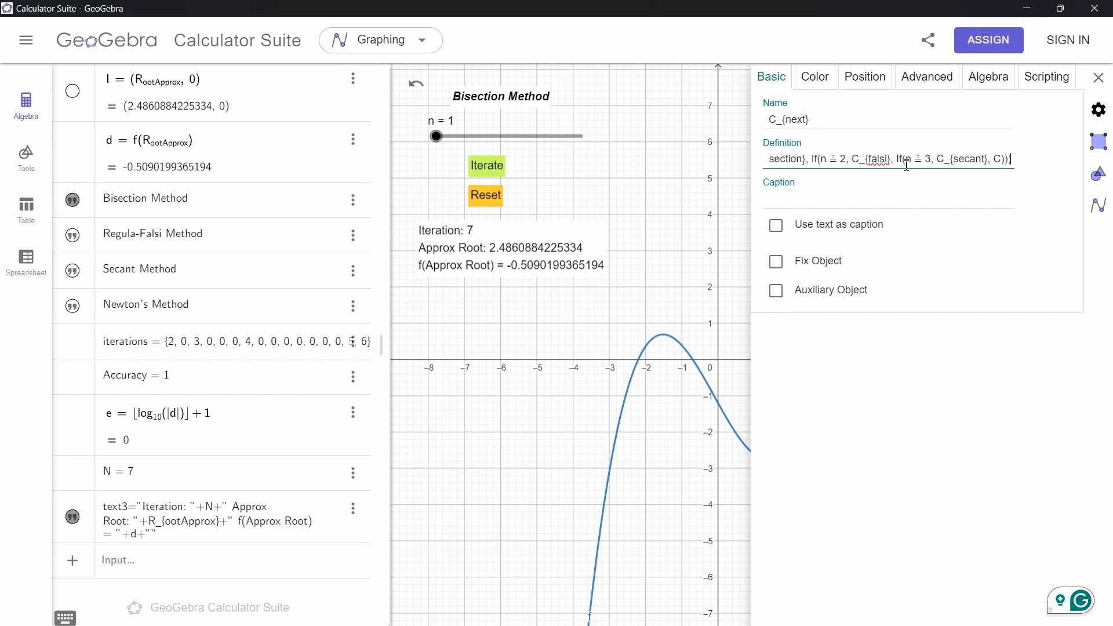
Open D_next's definition and highlight its bisection, falsi, secant and M_{4} branches, then close the properties
scroll(203, 472, up, 10)
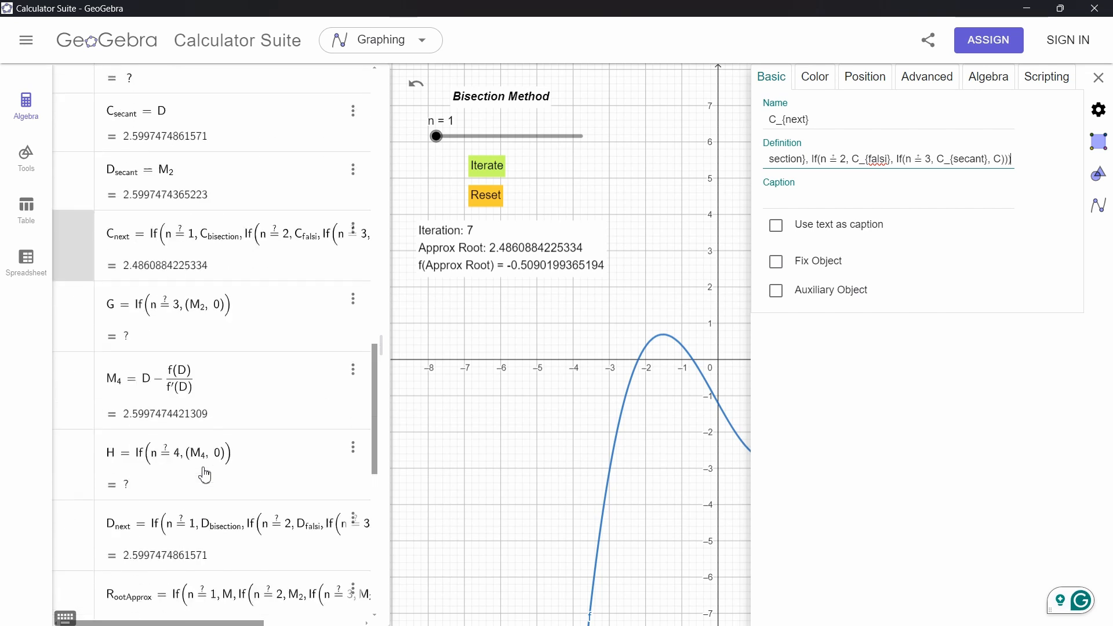
scroll(204, 474, down, 3)
click(168, 474)
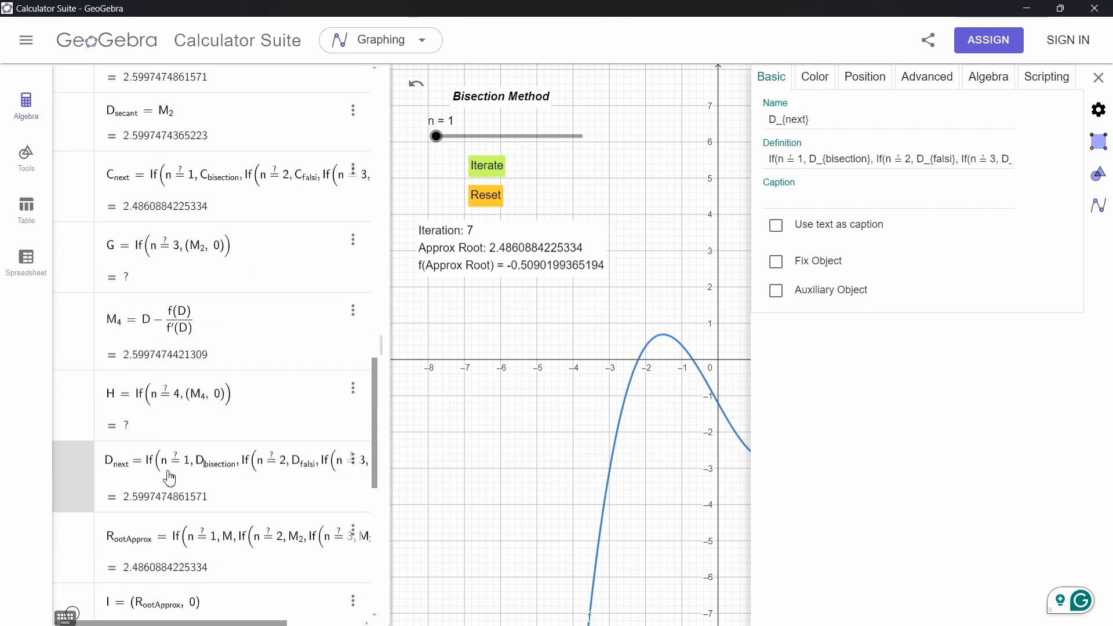
click(786, 157)
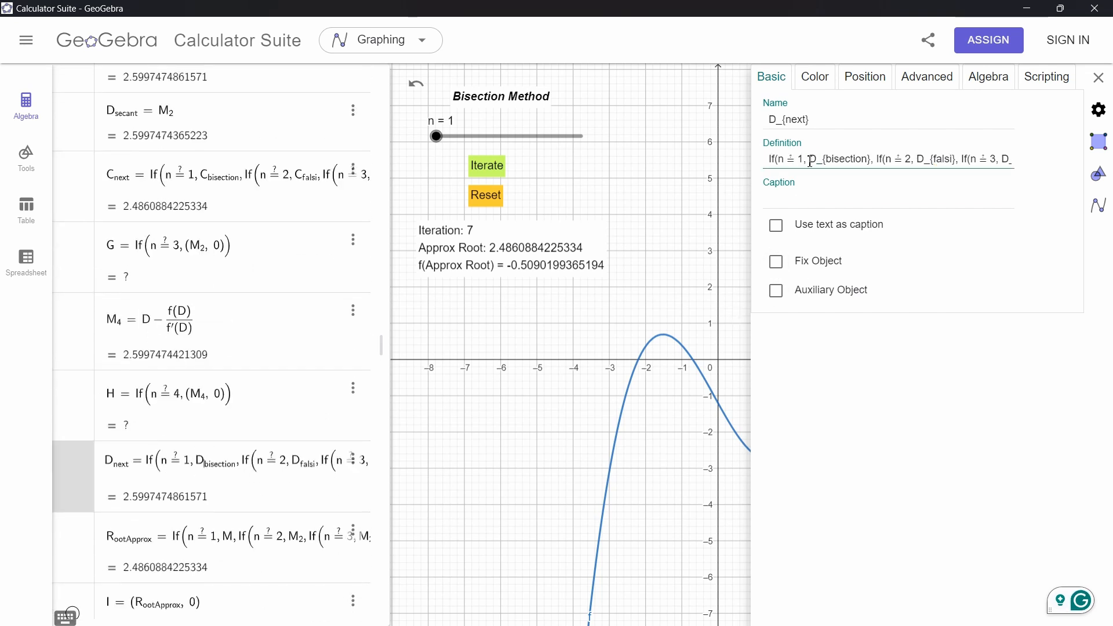
drag(809, 161, 876, 160)
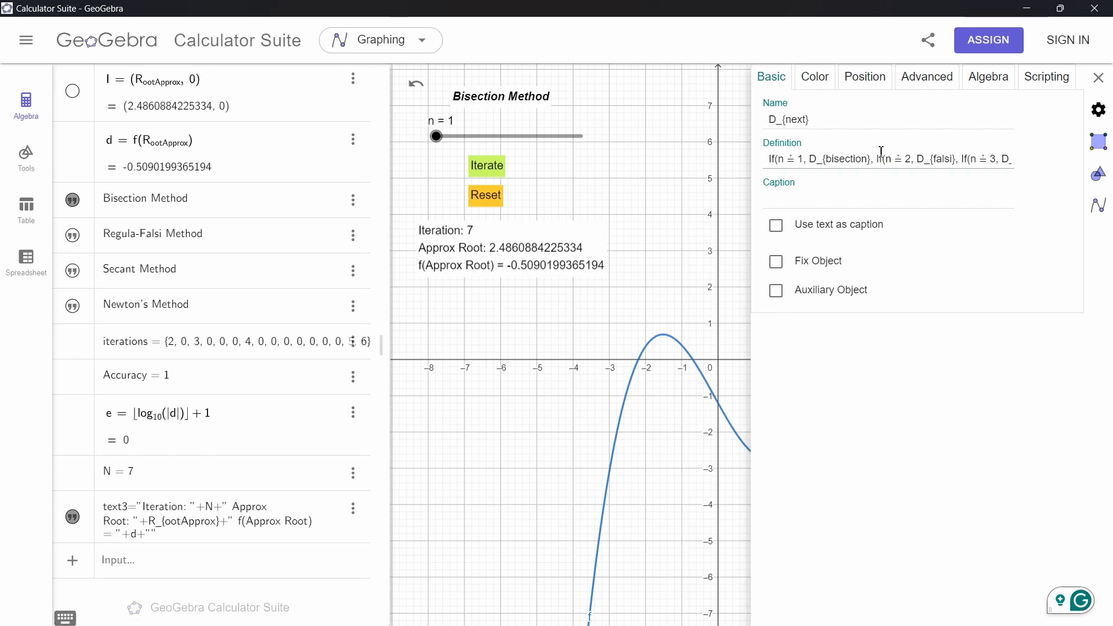
click(845, 163)
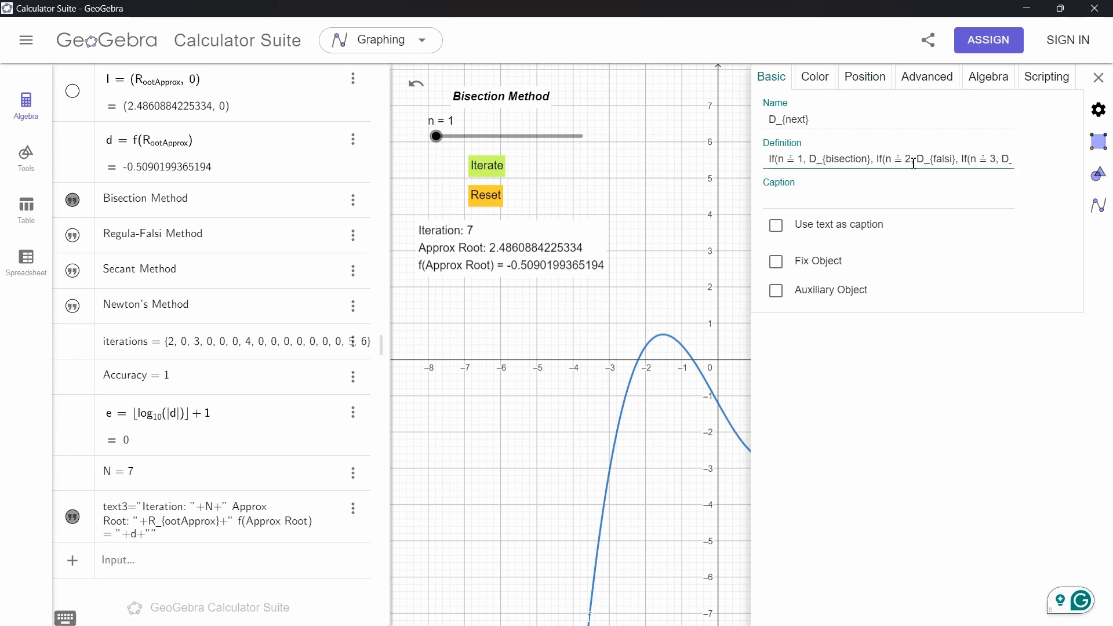
drag(917, 161, 958, 161)
click(979, 161)
key(Right)
key(Right)
key(Right)
key(Right)
key(Right)
key(Right)
key(Right)
key(Right)
key(Right)
key(Right)
key(Right)
key(Right)
key(Right)
key(Right)
key(Right)
key(Right)
key(Right)
key(Right)
key(Right)
key(Right)
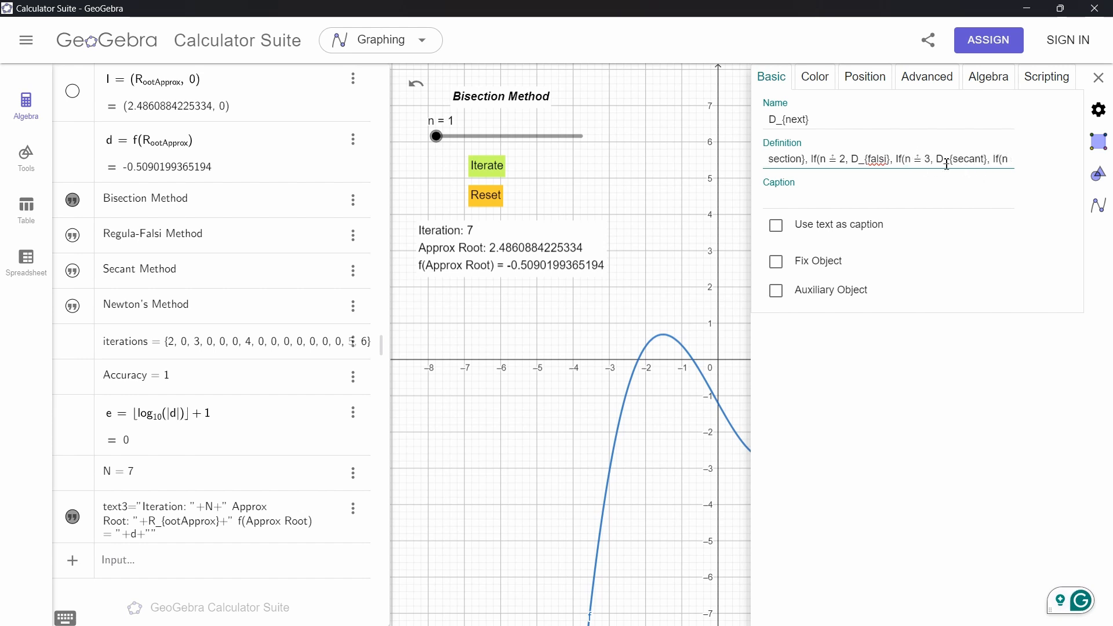
key(Right)
key(Right)
key(Right)
key(Right)
key(Right)
key(Right)
key(Right)
key(Right)
key(Right)
key(Right)
key(Right)
key(Right)
key(Right)
key(Right)
key(Right)
key(Right)
key(Right)
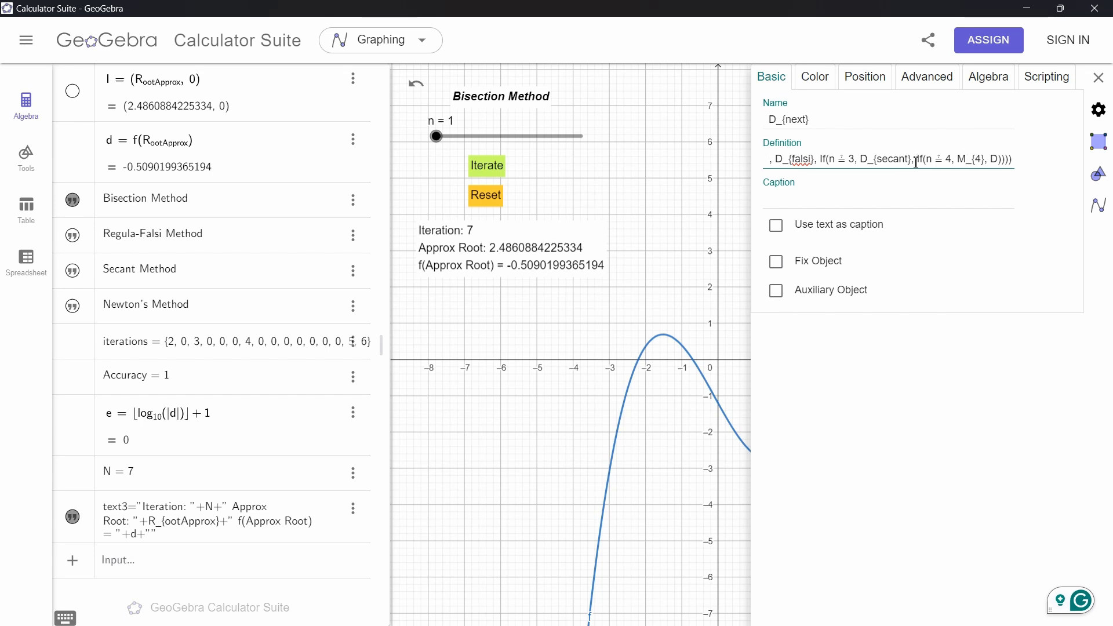
key(Escape)
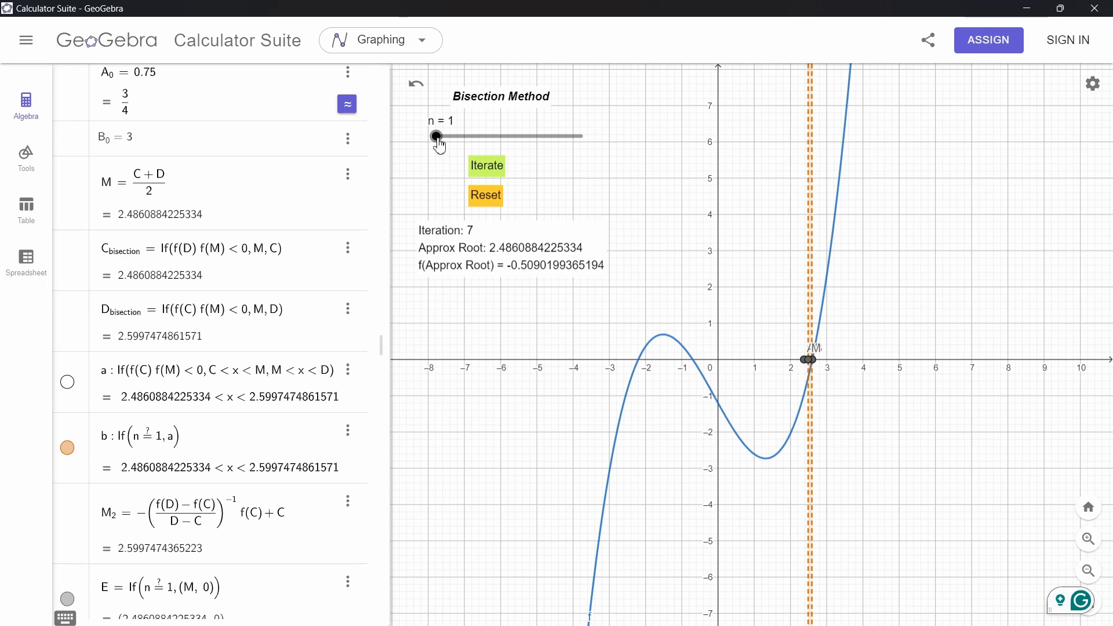
Reset the iterations and scroll through the updated algebra definitions of M, C_bisection and D_bisection
click(485, 195)
scroll(822, 380, up, 4)
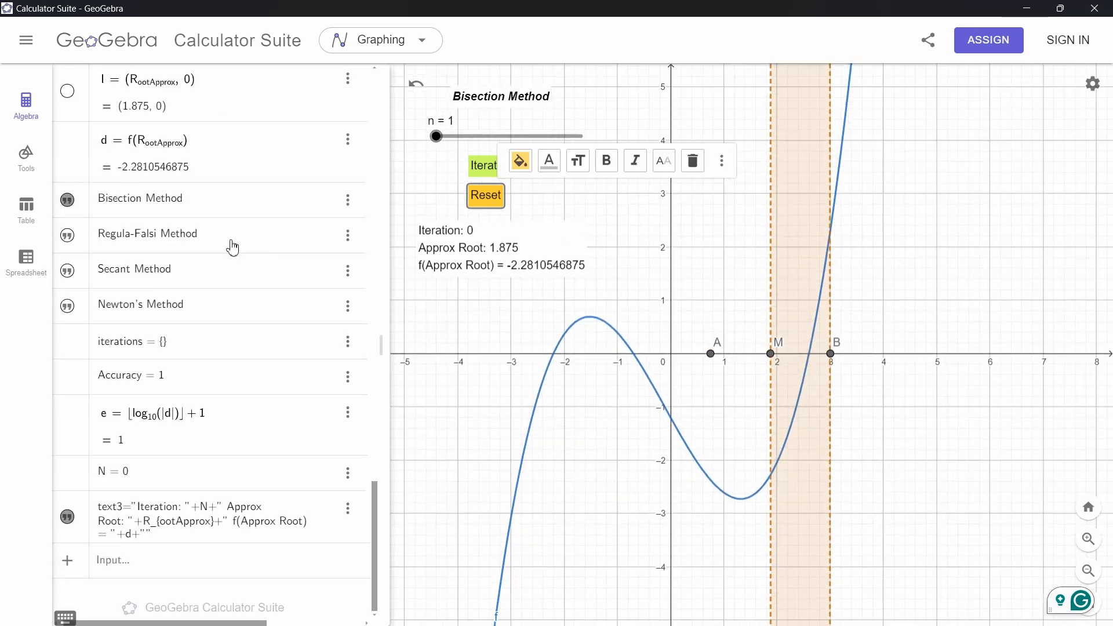
scroll(231, 249, up, 10)
scroll(211, 384, down, 6)
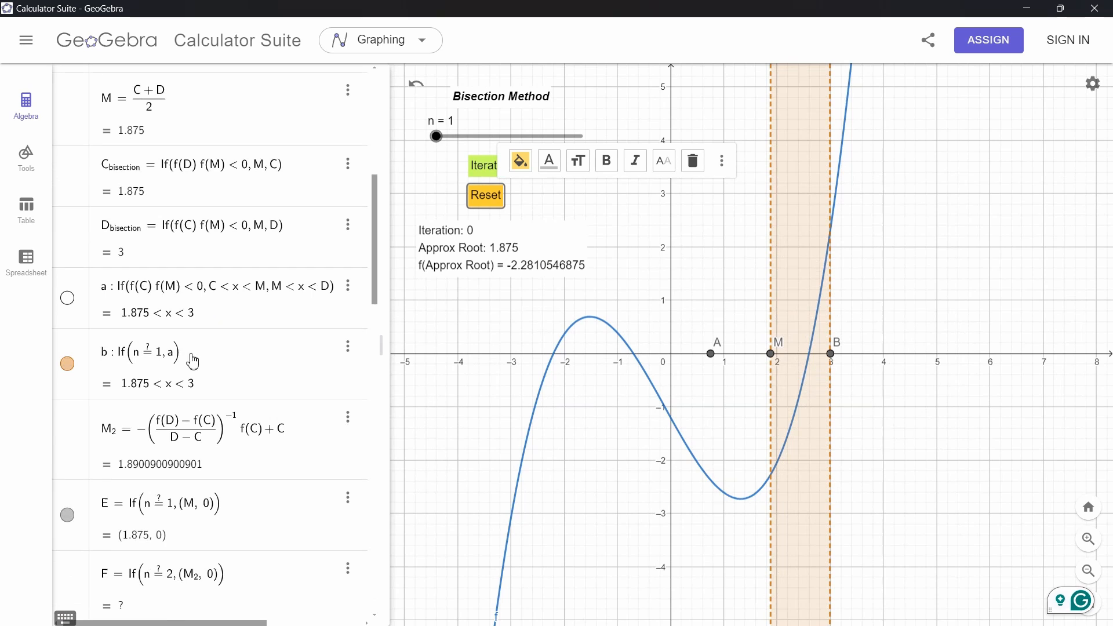
scroll(193, 359, down, 2)
scroll(193, 360, up, 4)
scroll(193, 360, up, 1)
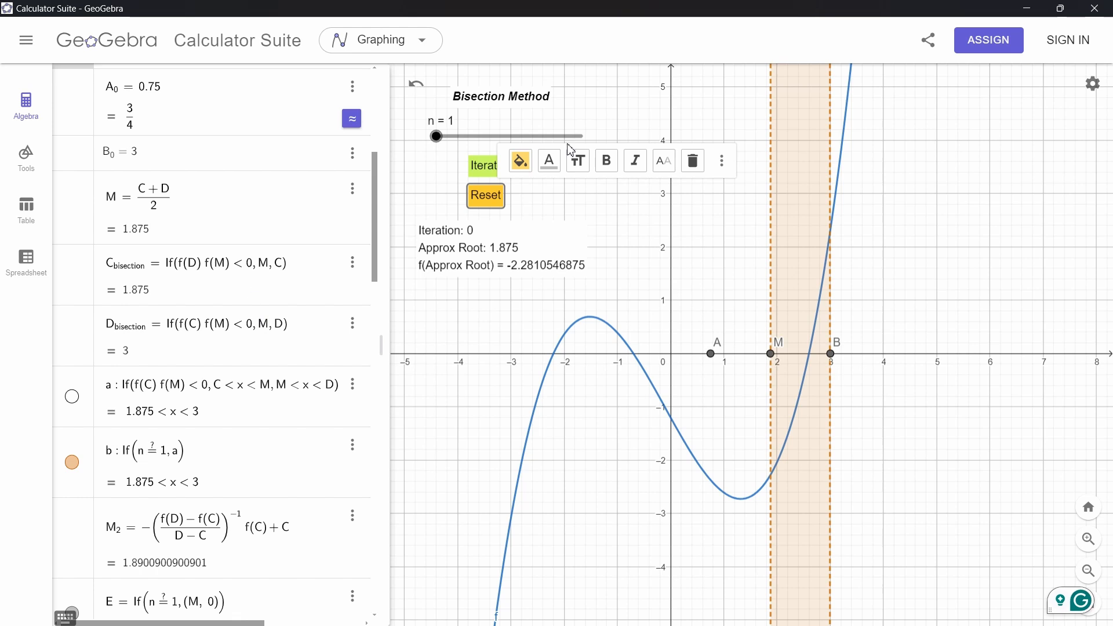
Run one bisection iteration and scroll through the updated algebra values from M down to D_next
click(479, 181)
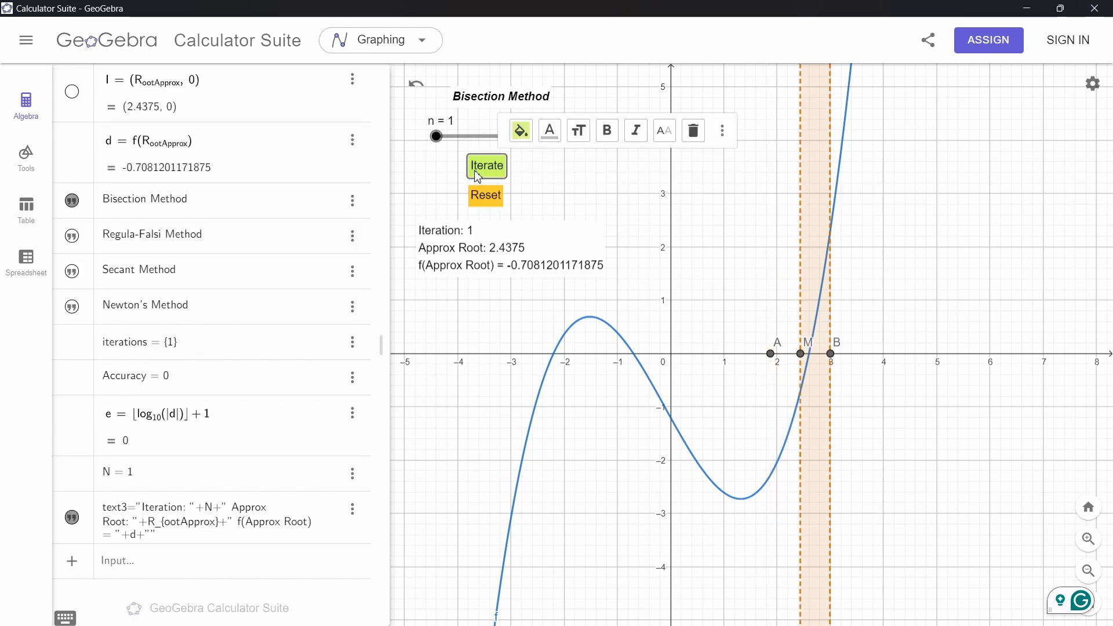
scroll(190, 360, up, 15)
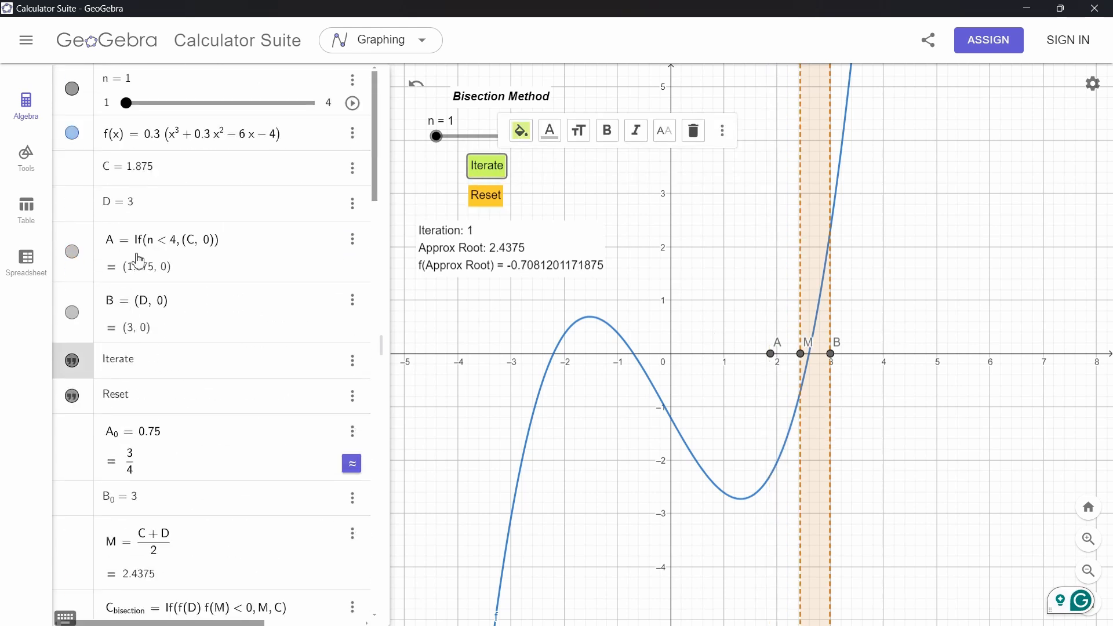
scroll(154, 248, down, 6)
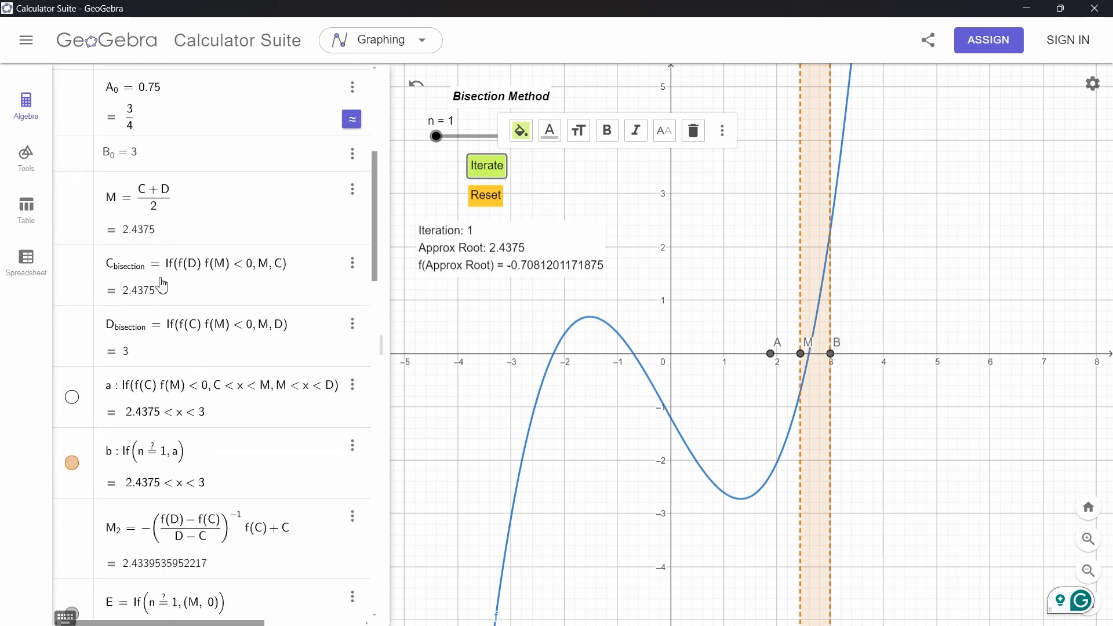
scroll(206, 449, down, 8)
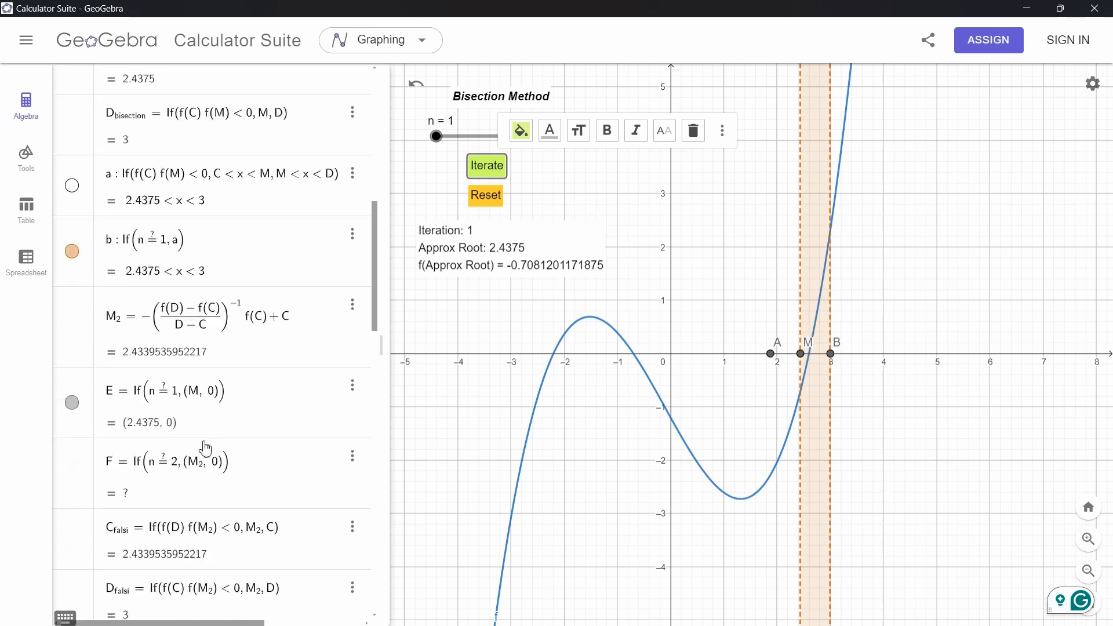
scroll(195, 369, down, 3)
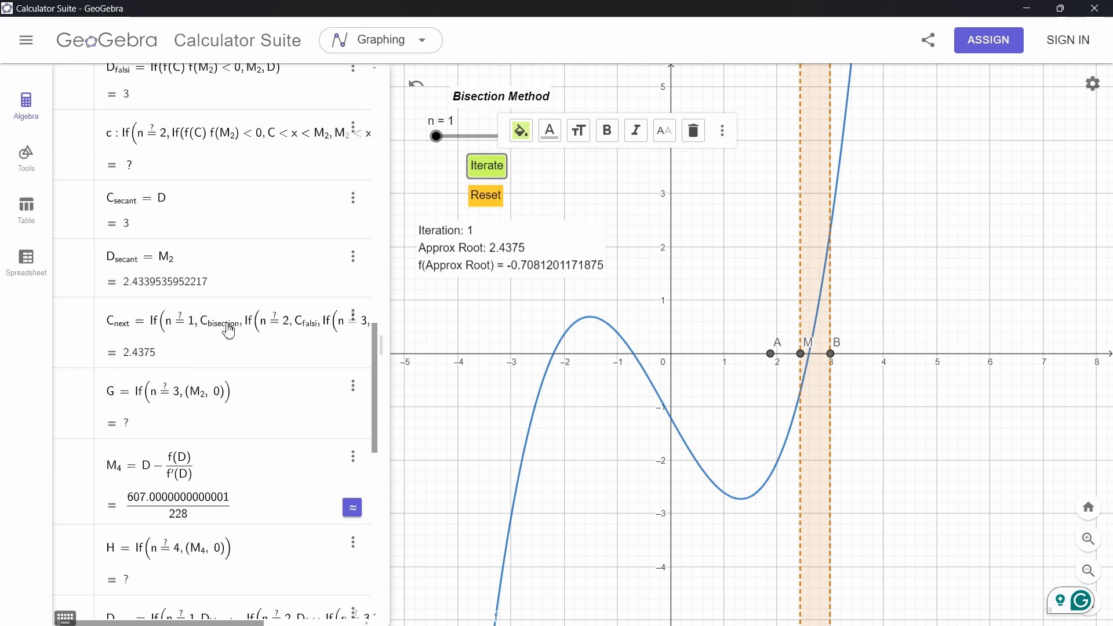
scroll(234, 331, down, 3)
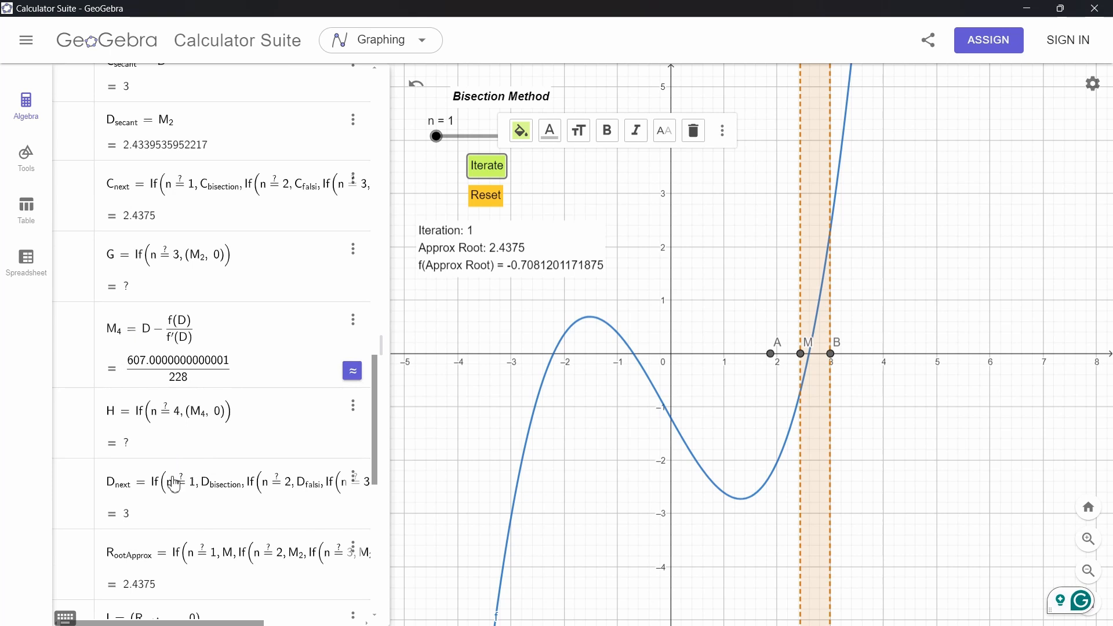
scroll(220, 348, up, 15)
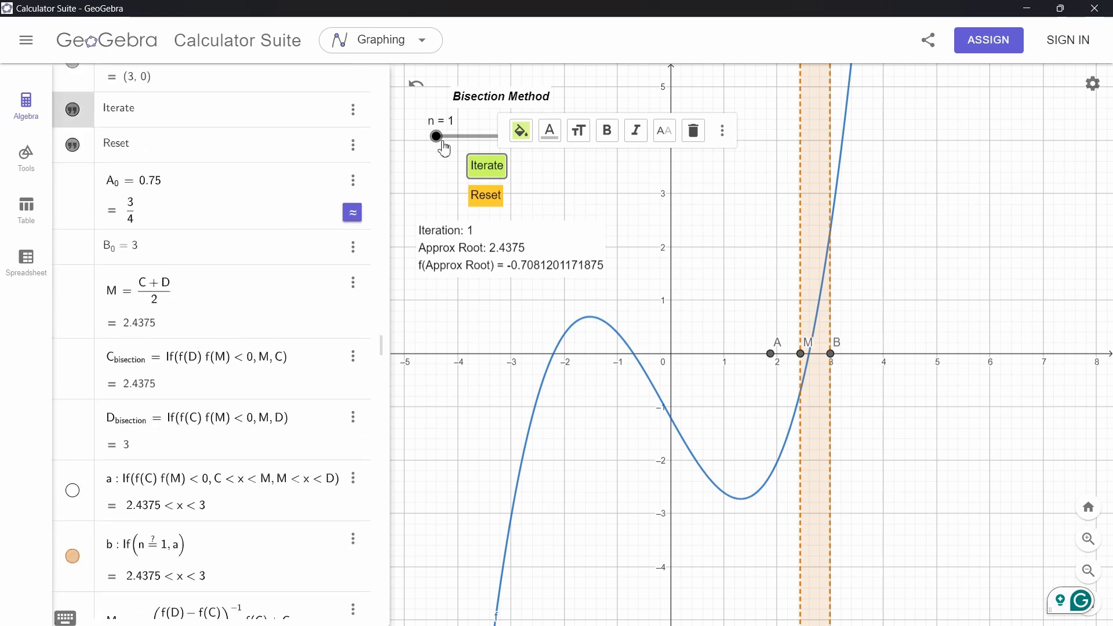
Set the slider n to 2 for the Regula-Falsi Method and scroll through the M_2, C_falsi and D_falsi definitions
drag(436, 137, 467, 143)
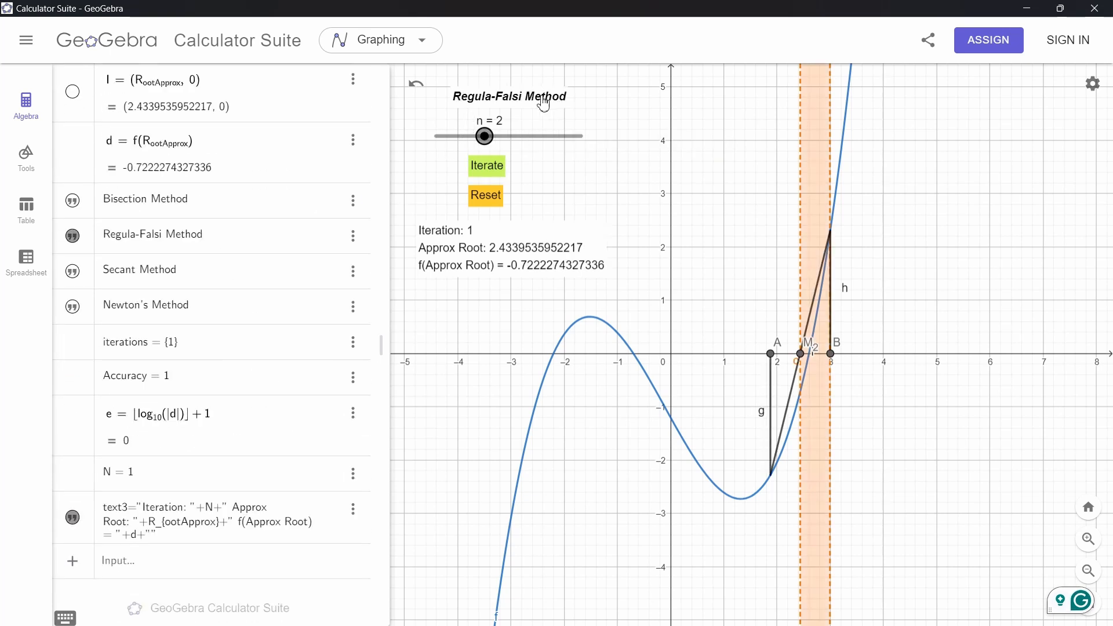
scroll(246, 187, up, 10)
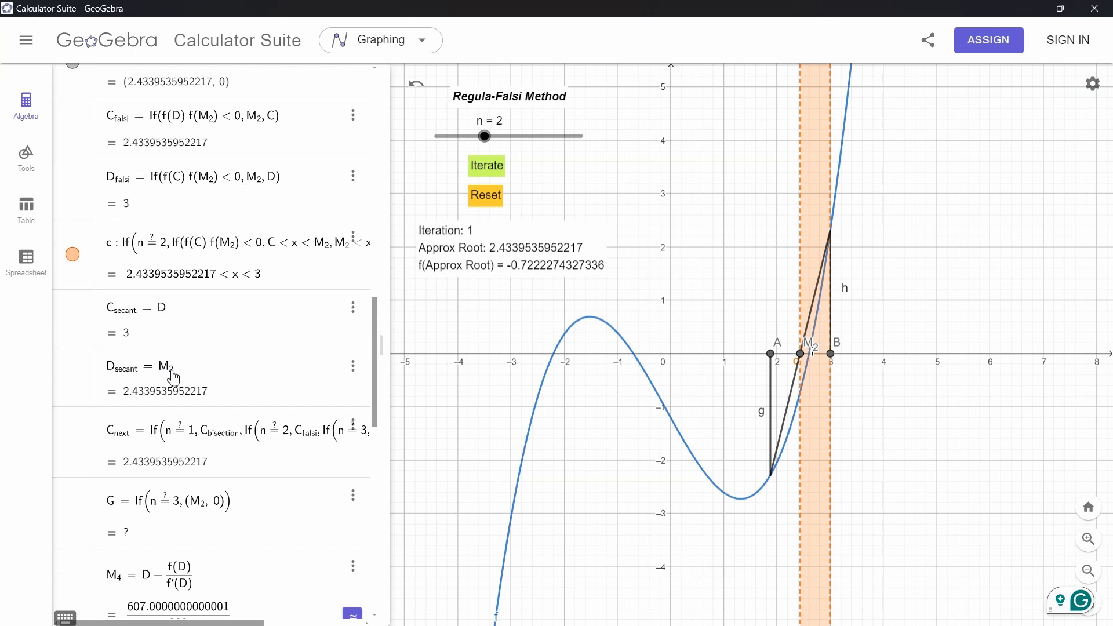
scroll(173, 377, up, 5)
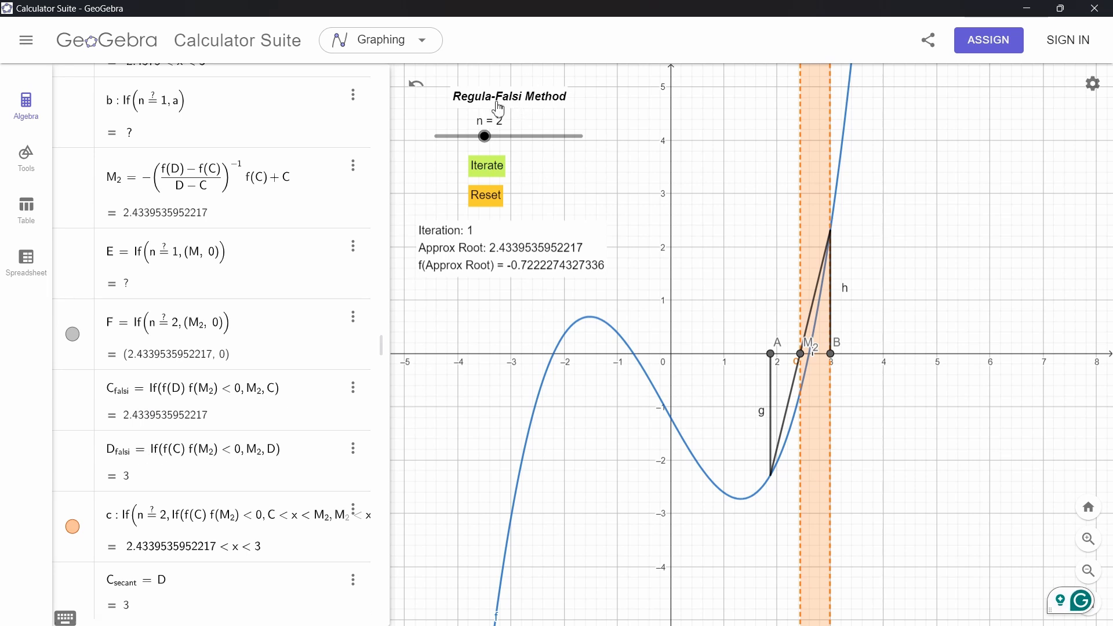
scroll(221, 343, up, 4)
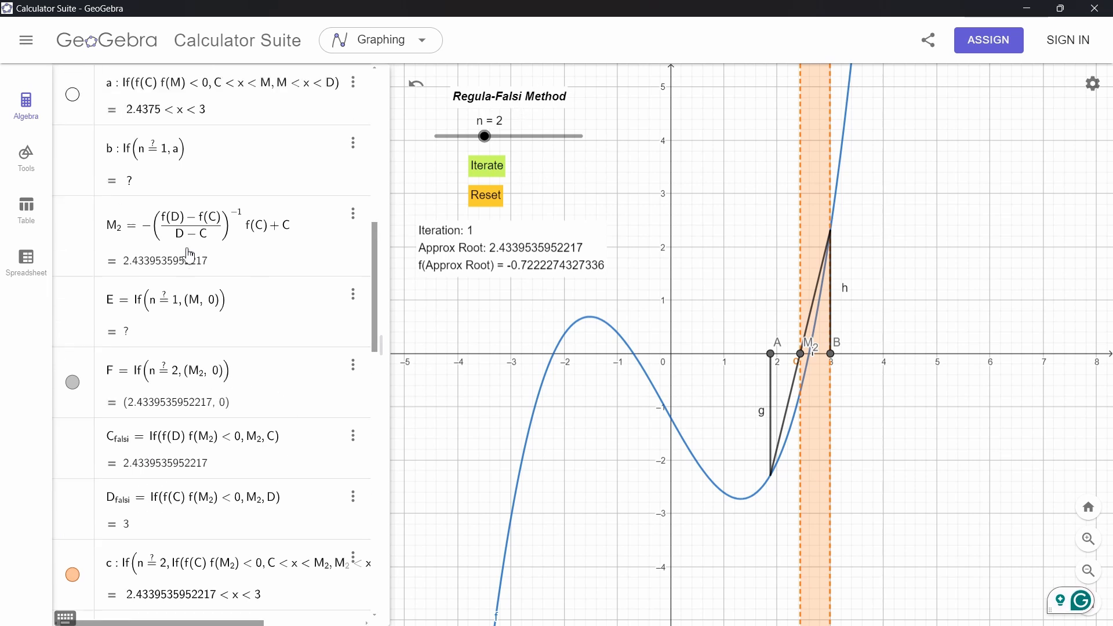
scroll(153, 264, down, 13)
scroll(133, 246, up, 20)
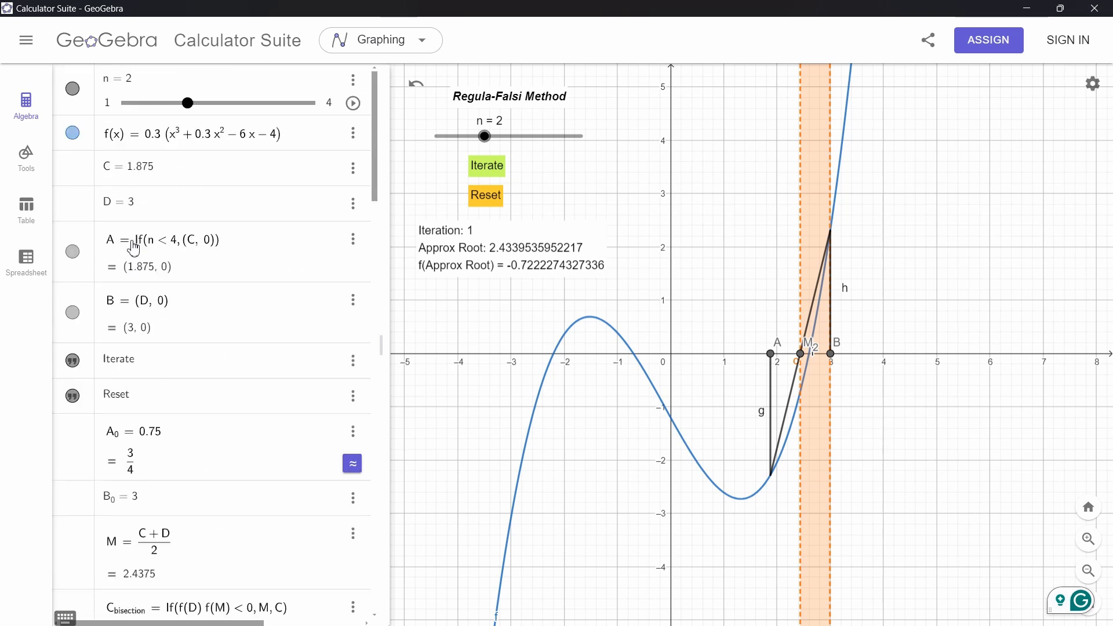
scroll(176, 299, down, 2)
scroll(175, 299, down, 6)
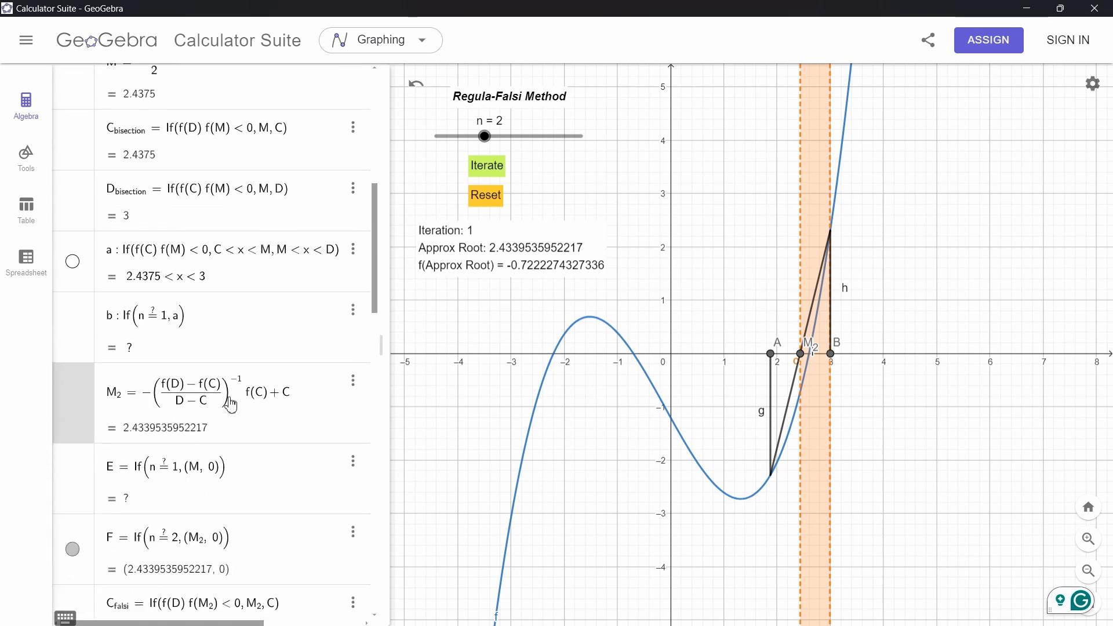
Highlight the M_2 secant-line formula and review the C_falsi and D_falsi definitions below it
drag(191, 398, 284, 392)
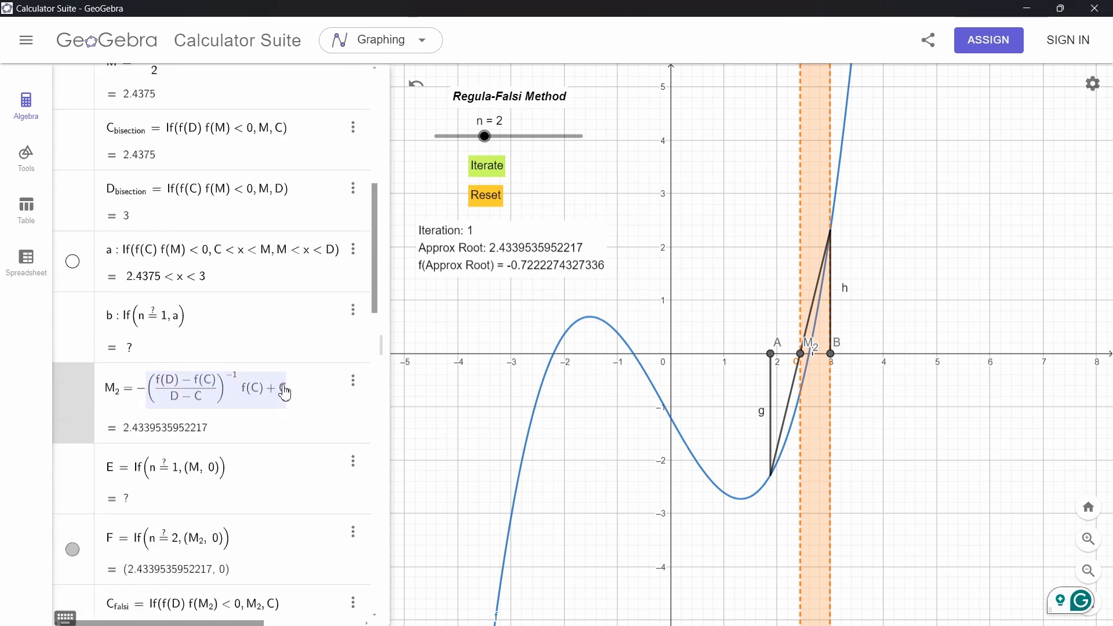
scroll(201, 428, down, 3)
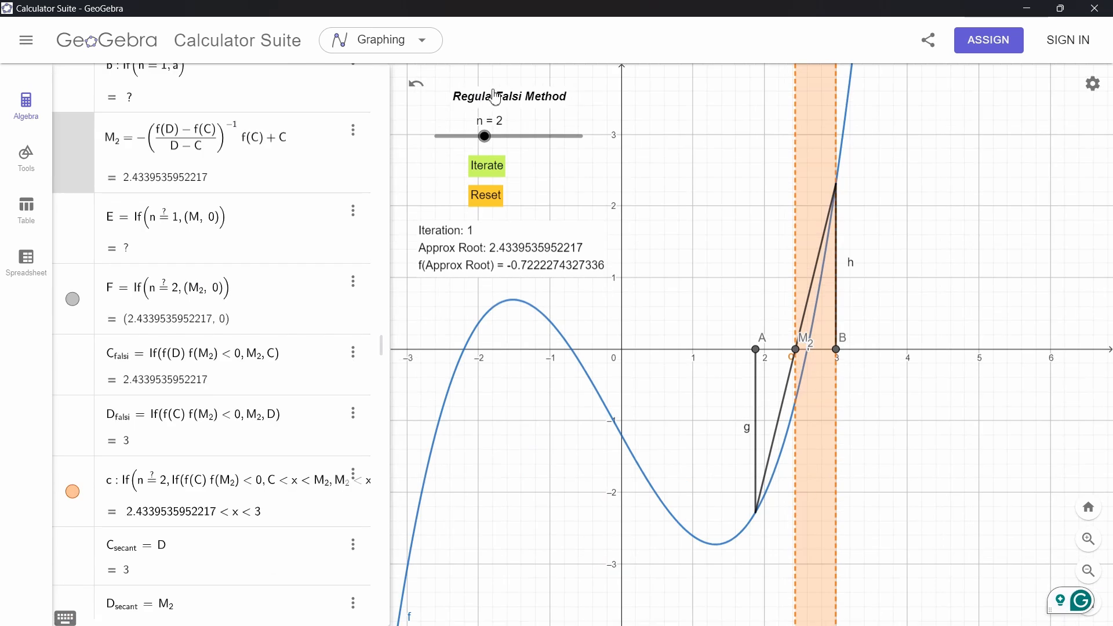
scroll(216, 367, down, 10)
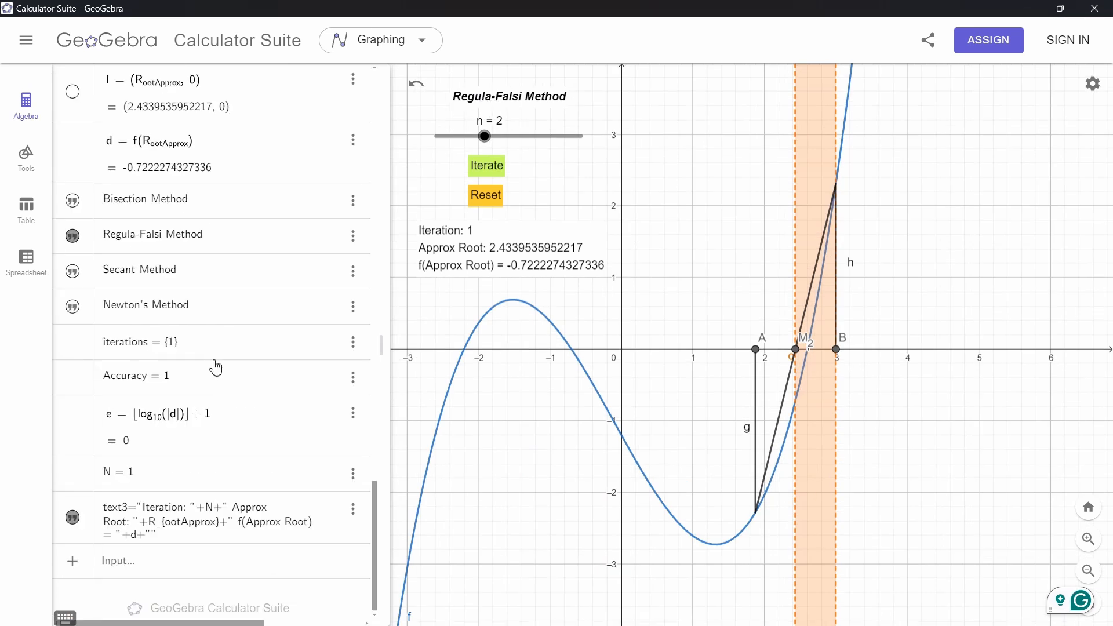
scroll(212, 362, up, 15)
scroll(211, 428, down, 5)
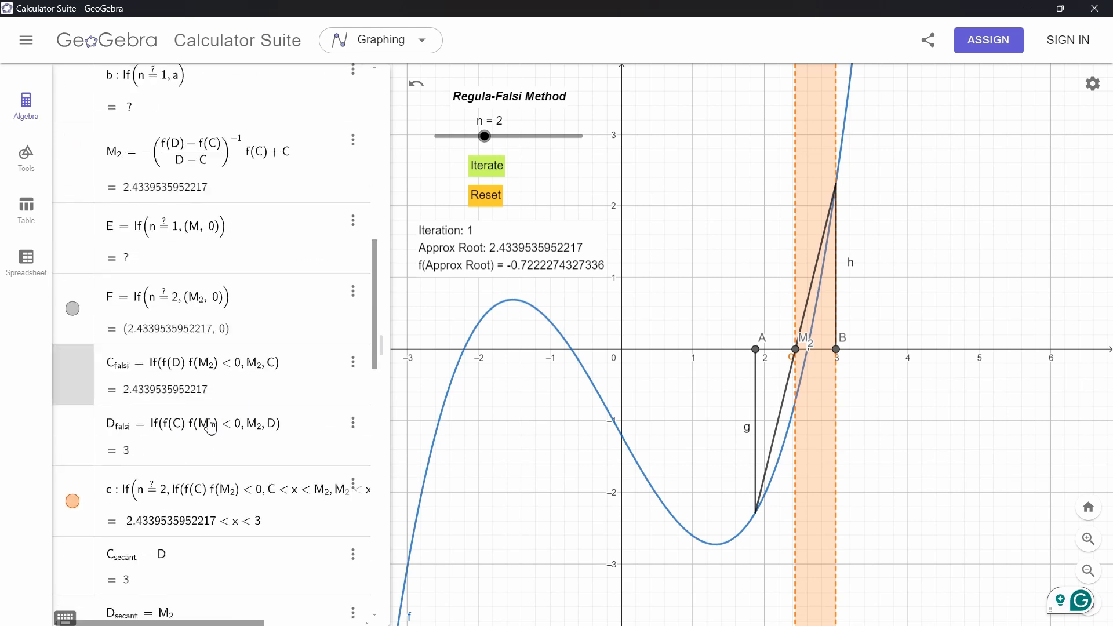
scroll(211, 427, down, 1)
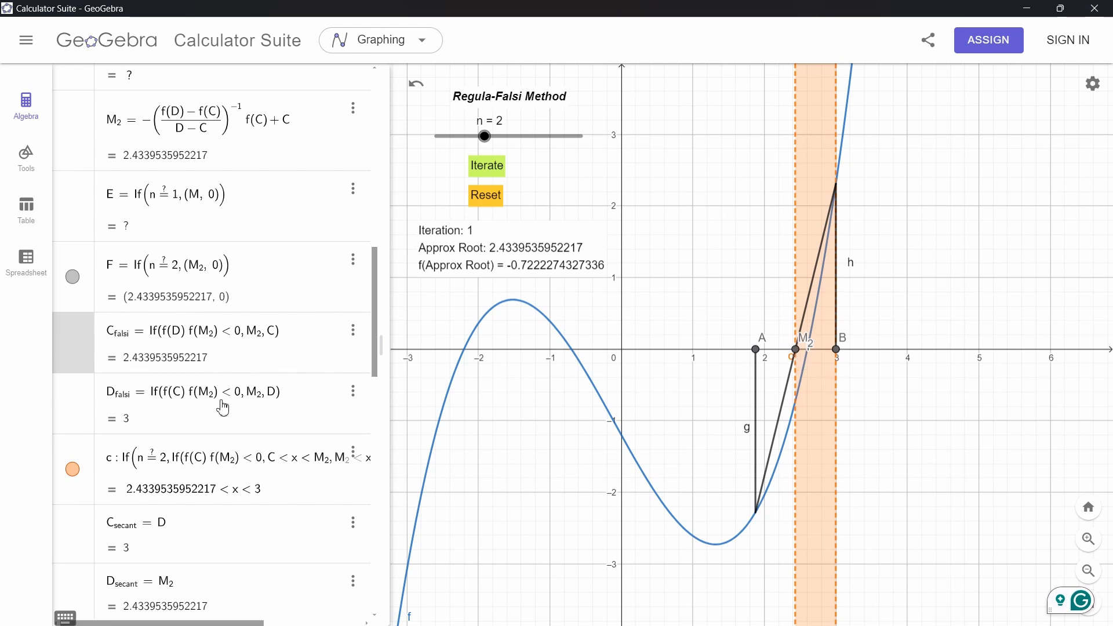
scroll(217, 410, down, 3)
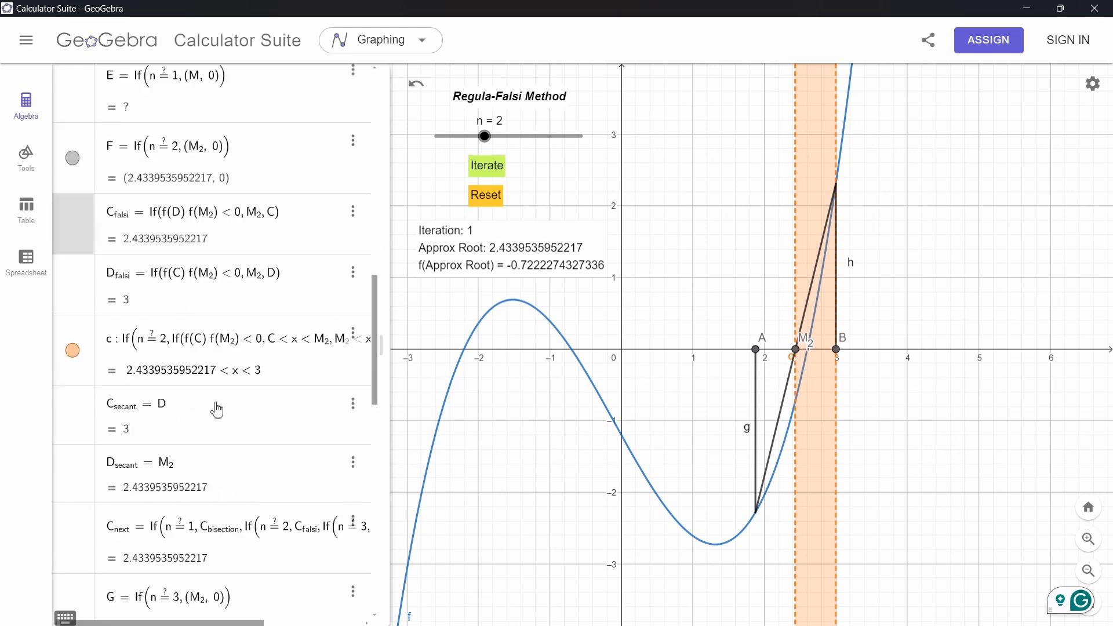
Set the slider n to 3 for the Secant Method and review the C_secant, D_secant and C_next definitions
click(522, 140)
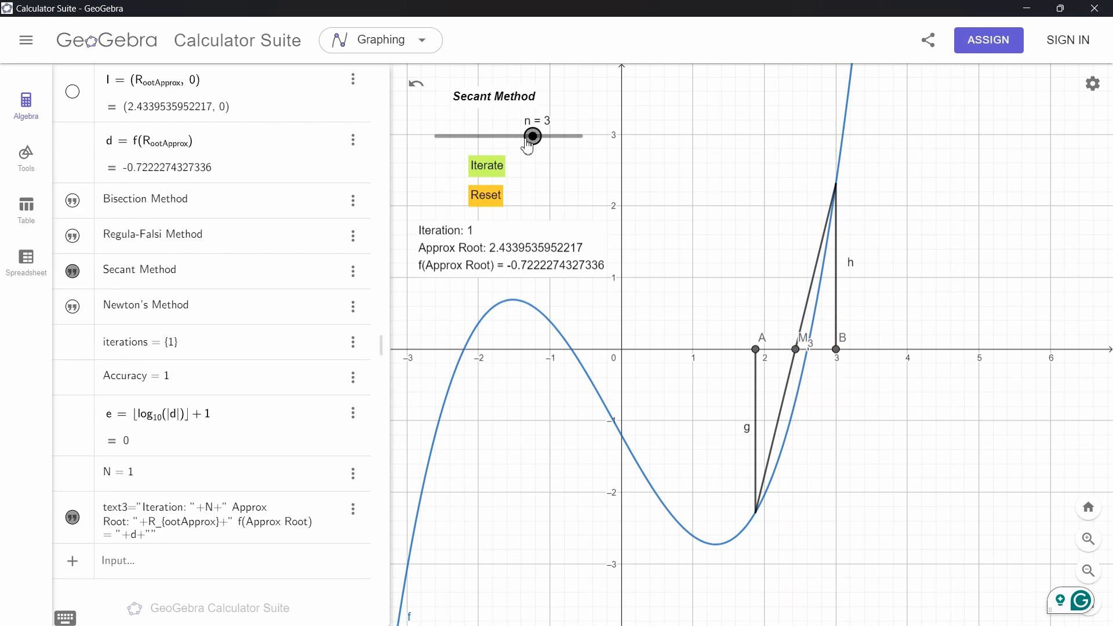
scroll(175, 263, up, 10)
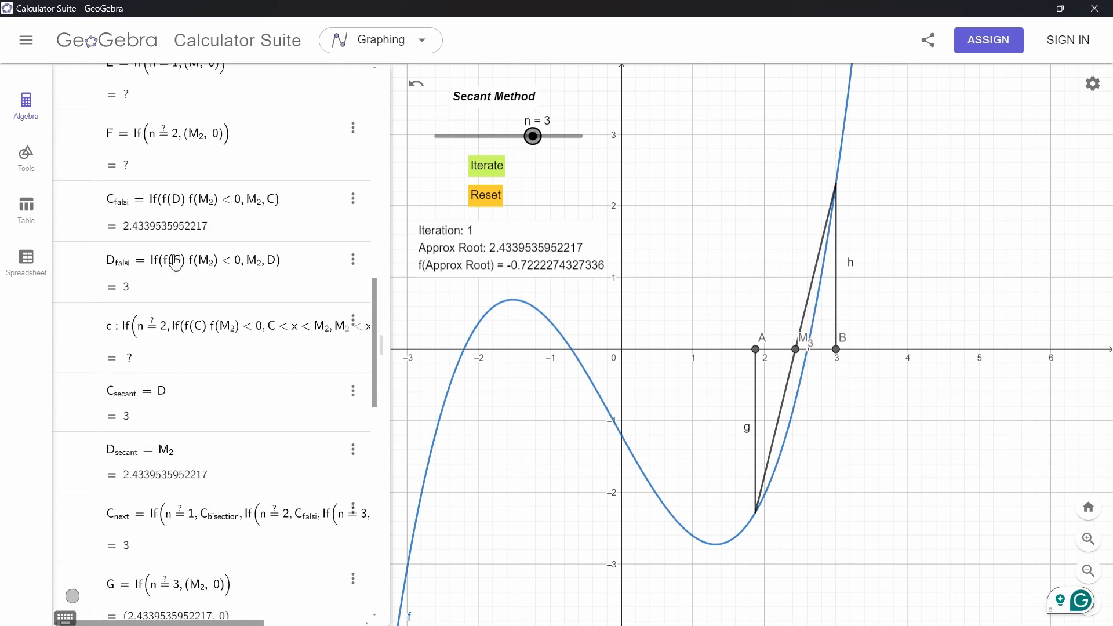
scroll(175, 262, up, 2)
scroll(175, 262, down, 4)
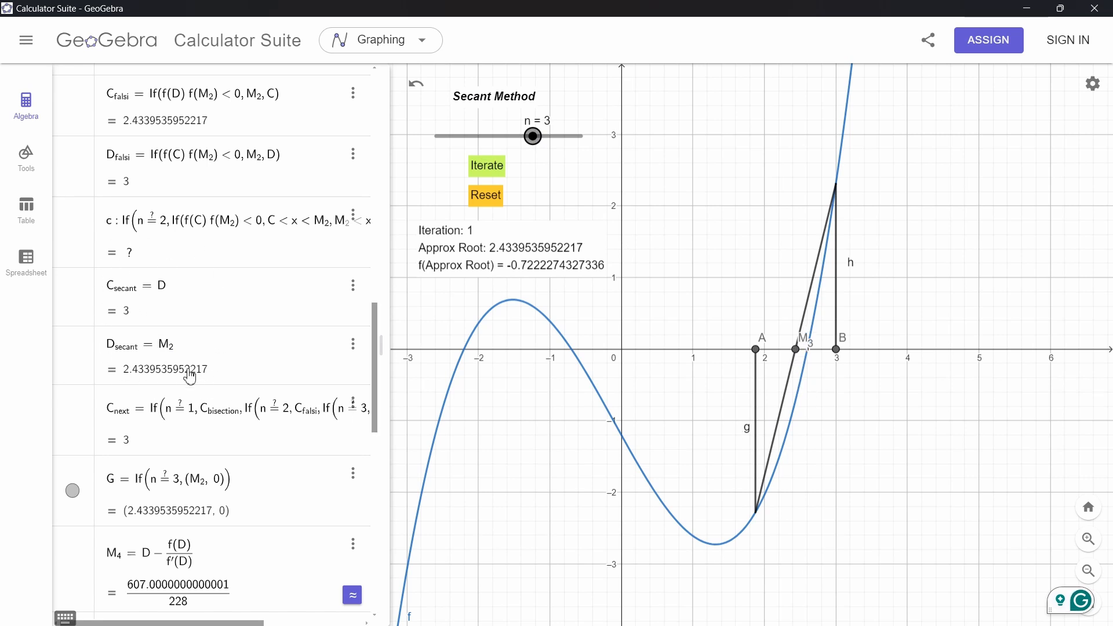
scroll(106, 325, down, 5)
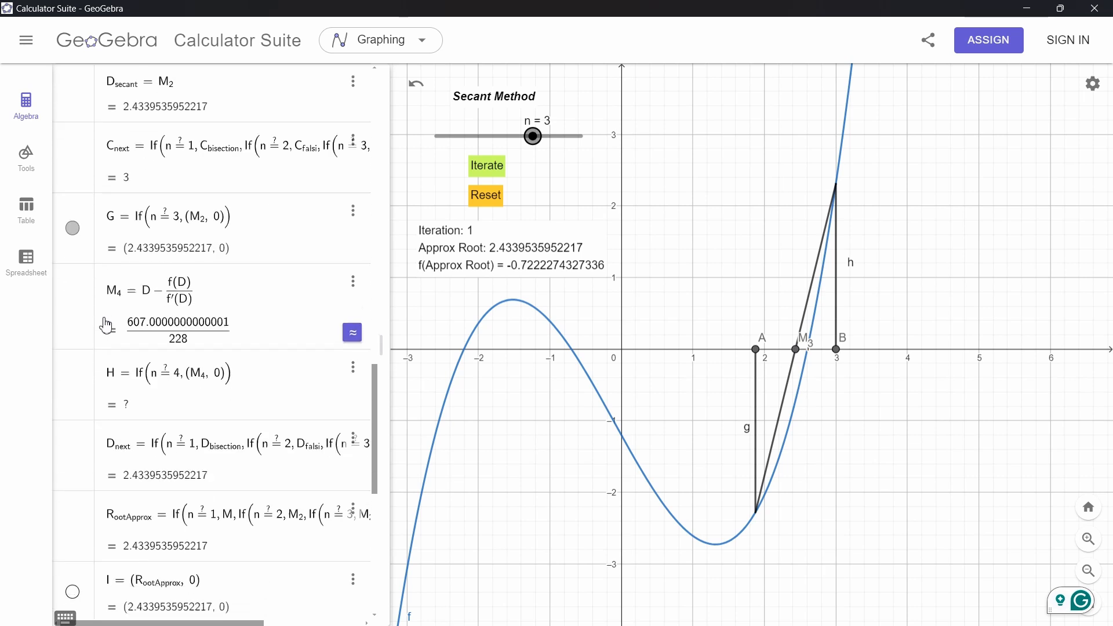
scroll(106, 326, down, 1)
scroll(137, 324, down, 1)
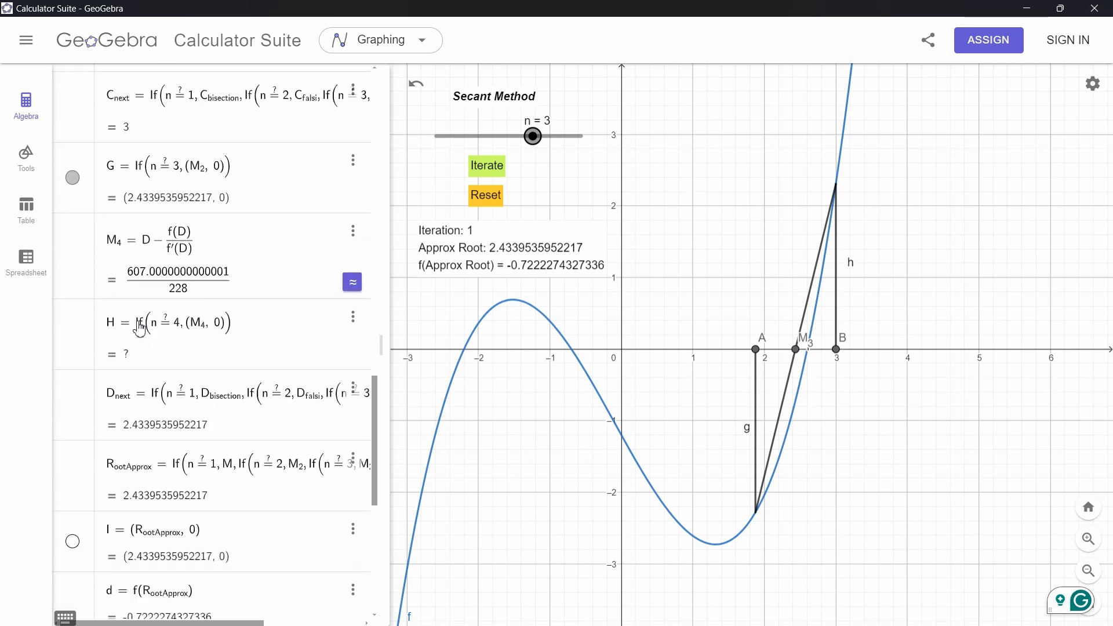
Set n to 4 for Newton's Method and move point B to about x = 1.75
drag(532, 138, 586, 143)
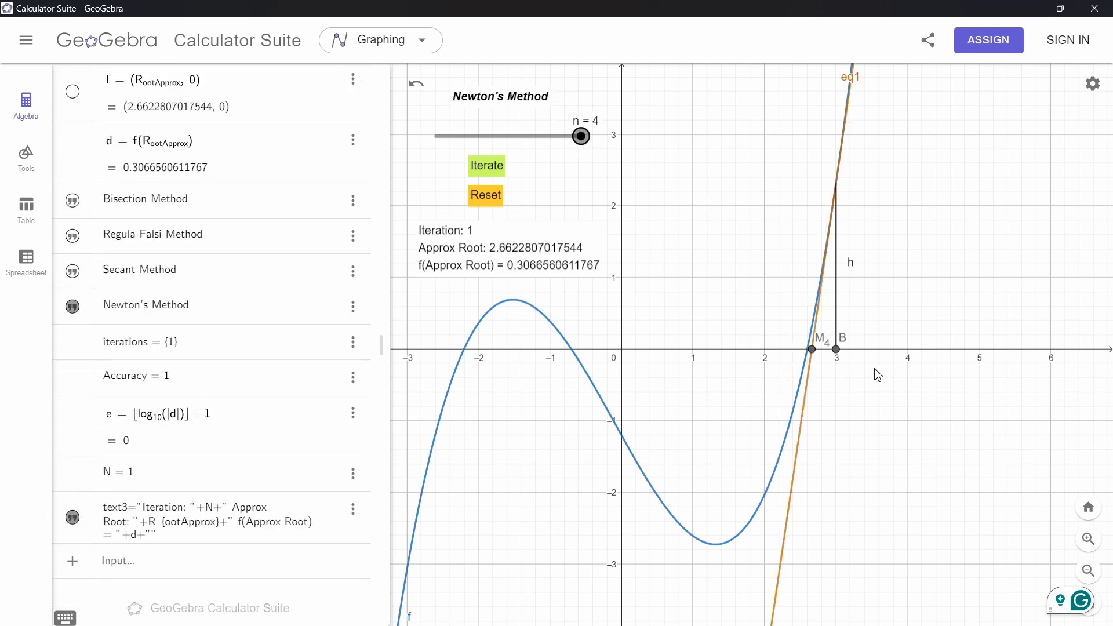
drag(839, 362, 750, 360)
scroll(338, 322, up, 10)
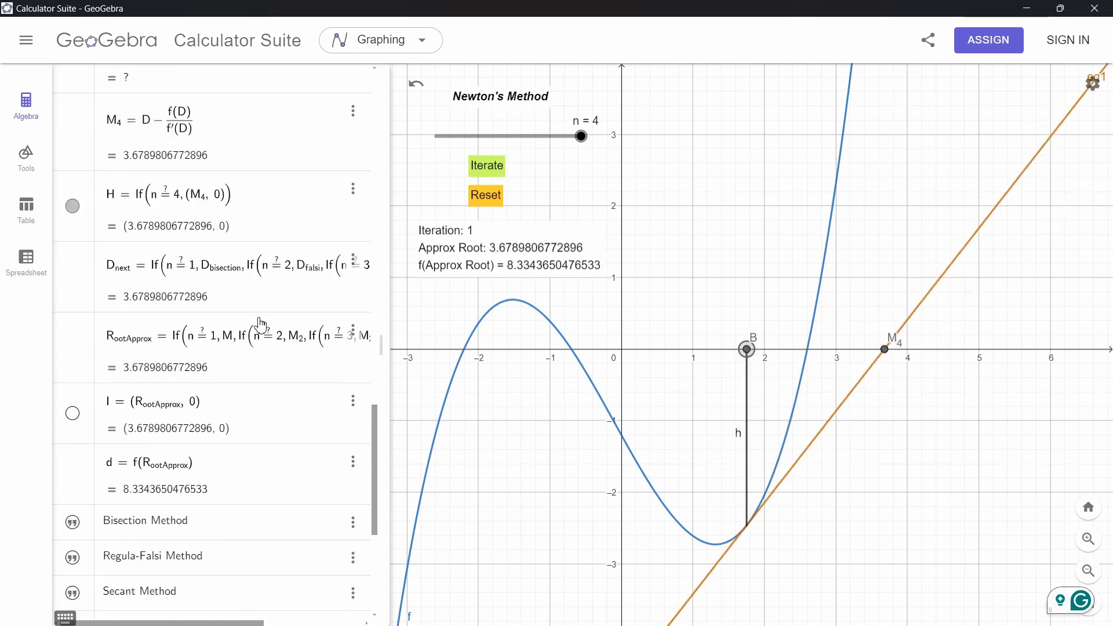
Highlight M_4's Newton formula D − f(D)/f'(D) in the algebra list
click(142, 361)
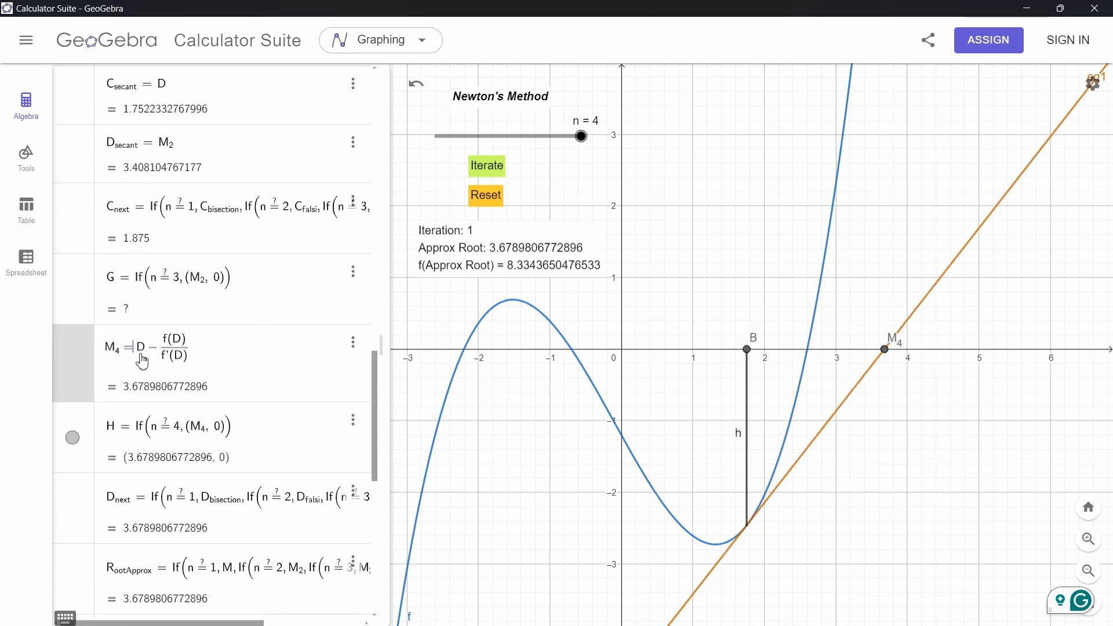
drag(137, 357, 207, 364)
scroll(207, 363, down, 3)
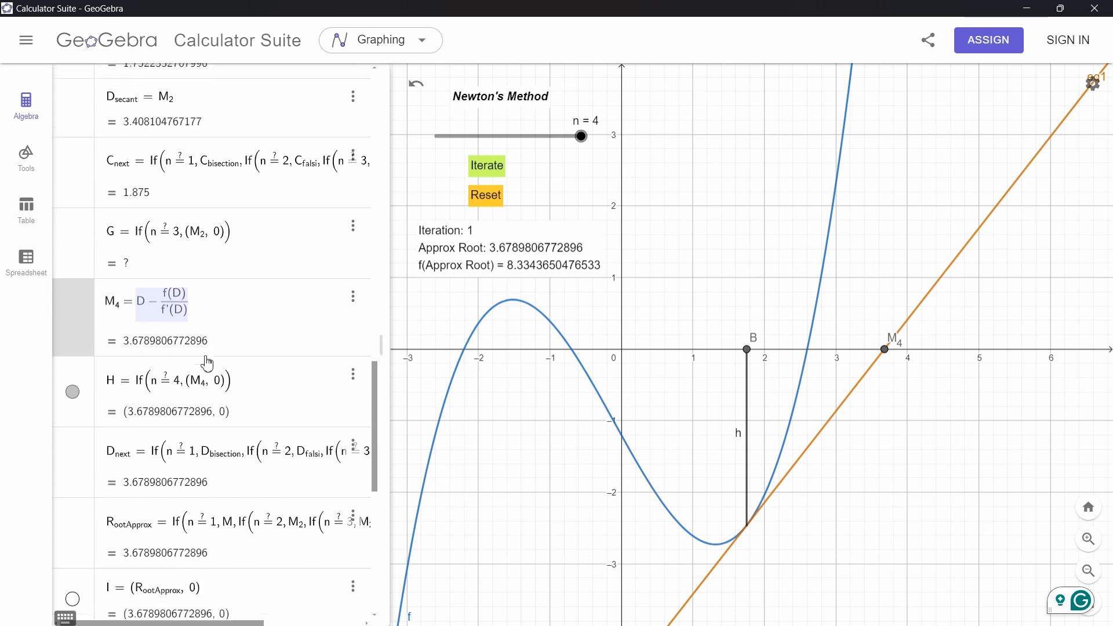
scroll(207, 362, up, 1)
scroll(207, 363, up, 1)
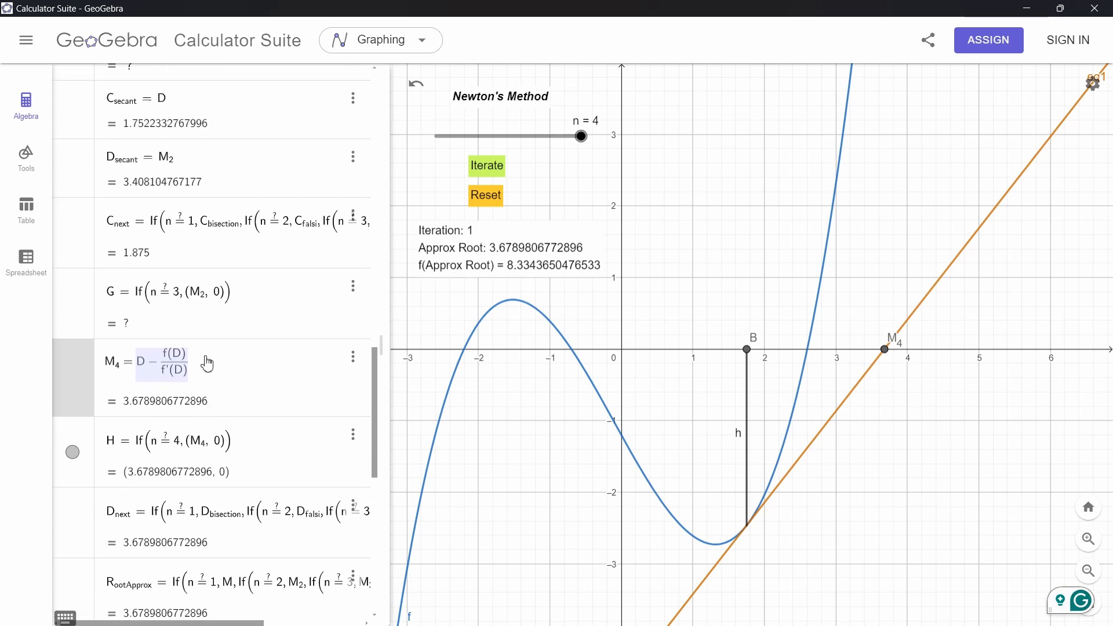
scroll(143, 366, down, 3)
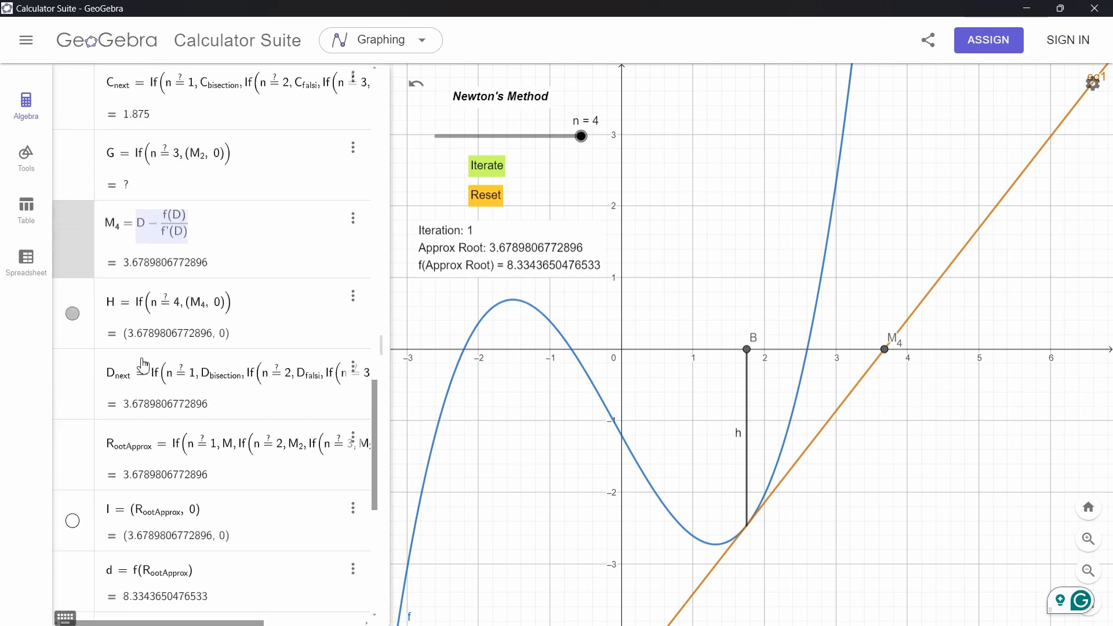
scroll(184, 381, down, 12)
scroll(186, 382, up, 10)
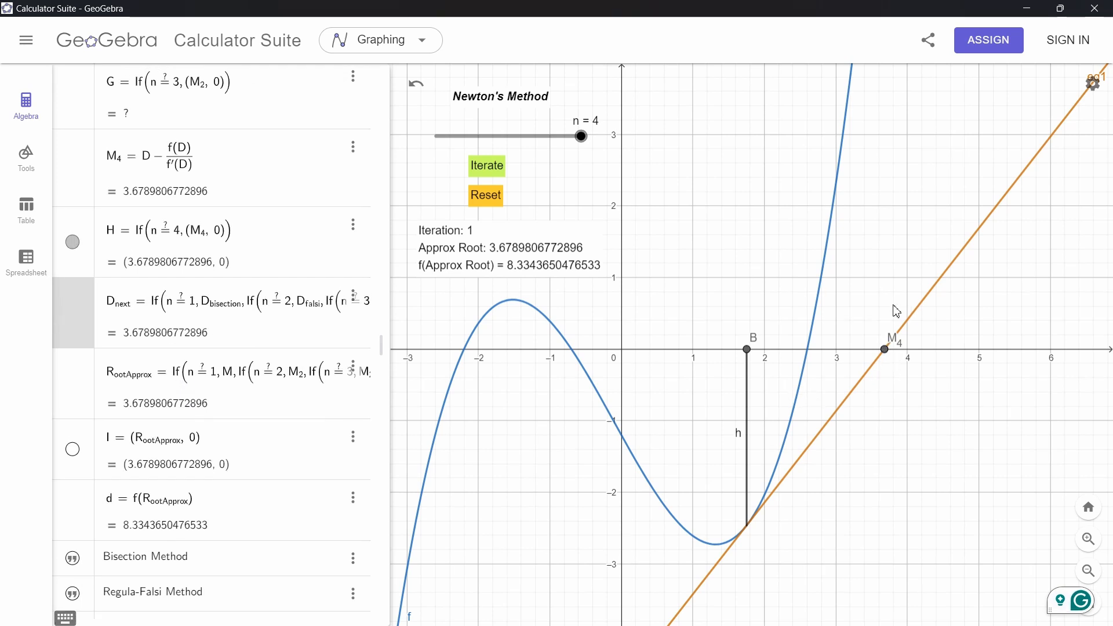
Open D_next's definition and move to its end to show the n = 4 branch using M_4
click(275, 306)
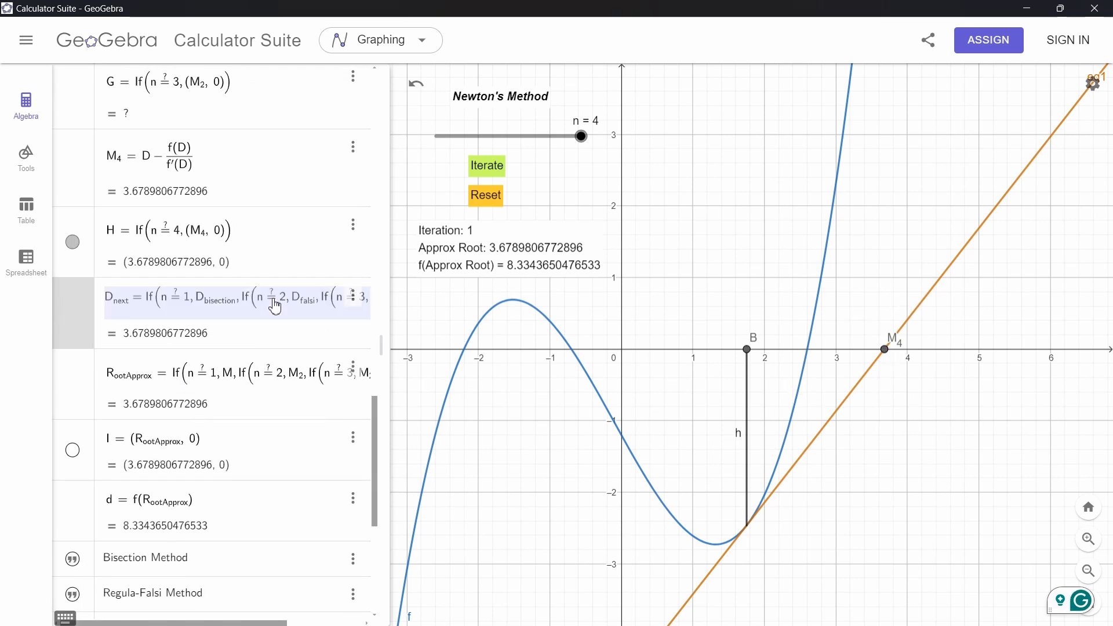
click(274, 306)
key(End)
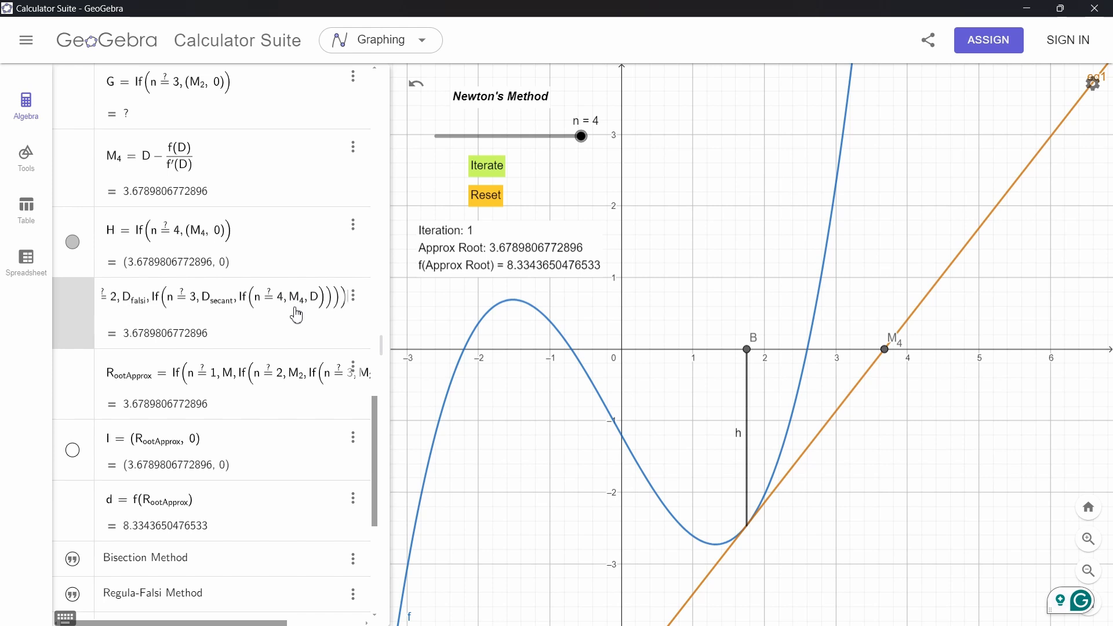
scroll(352, 318, down, 6)
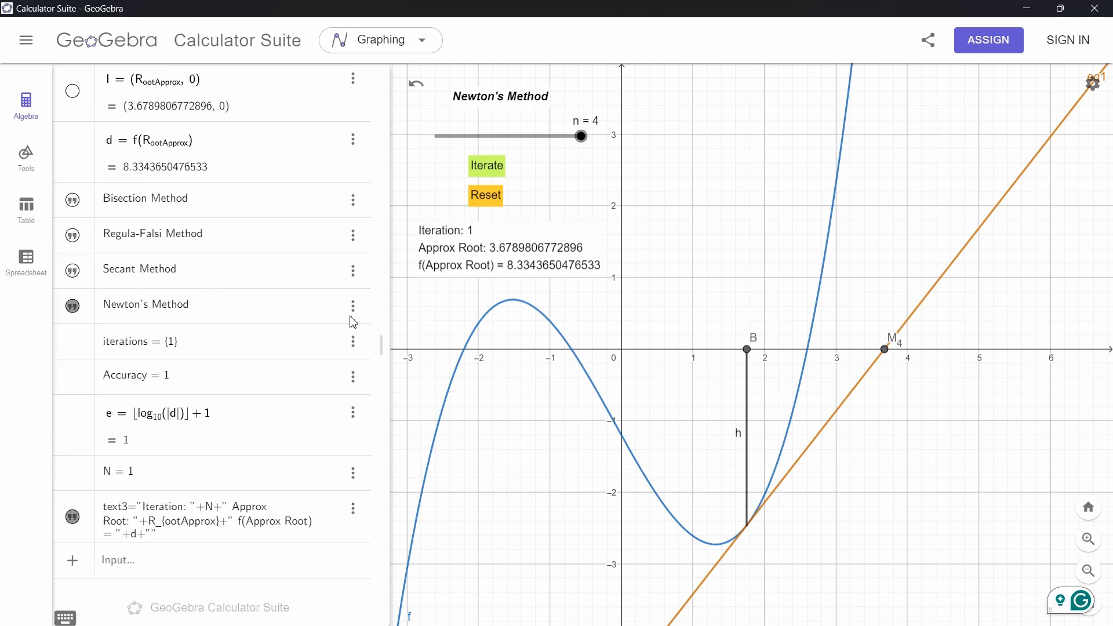
scroll(332, 325, up, 8)
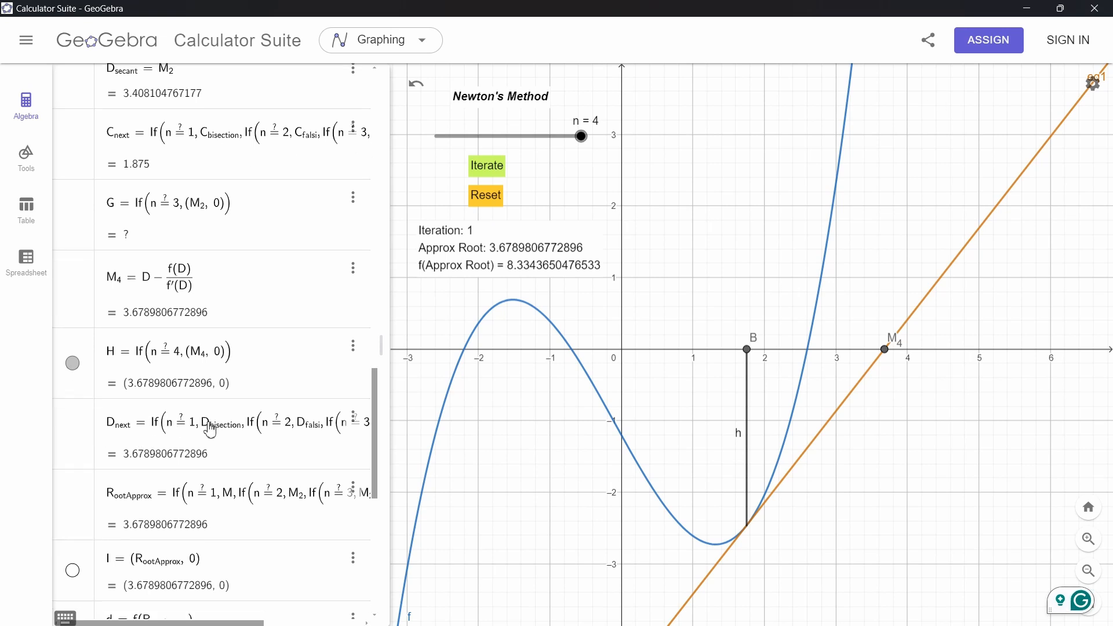
Run three more Newton iterations with the Iterate button
scroll(219, 430, down, 2)
click(493, 173)
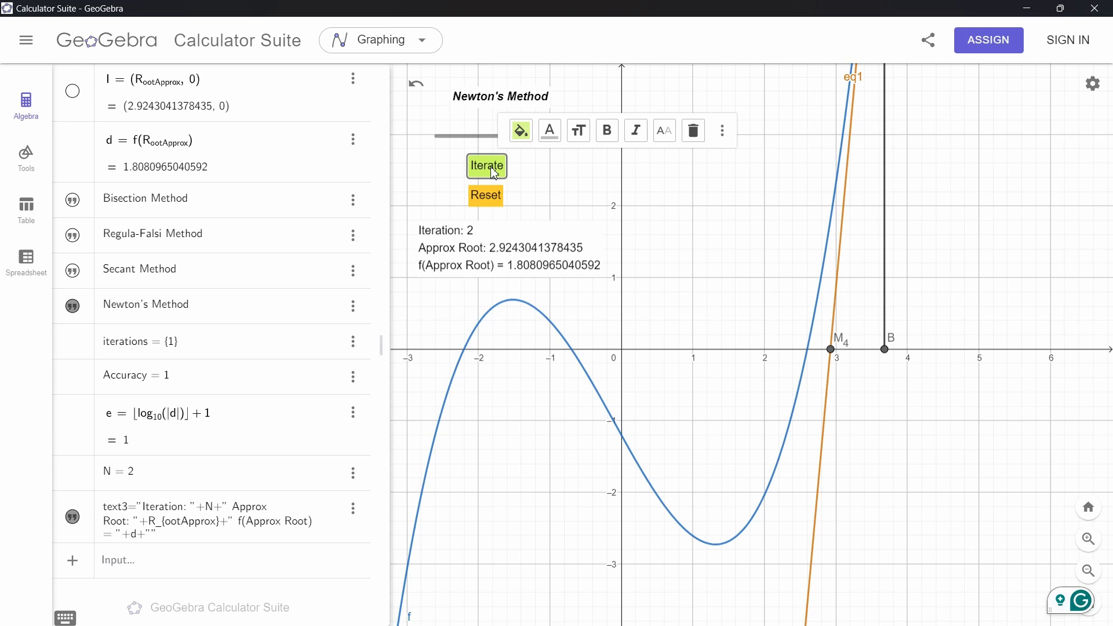
click(493, 174)
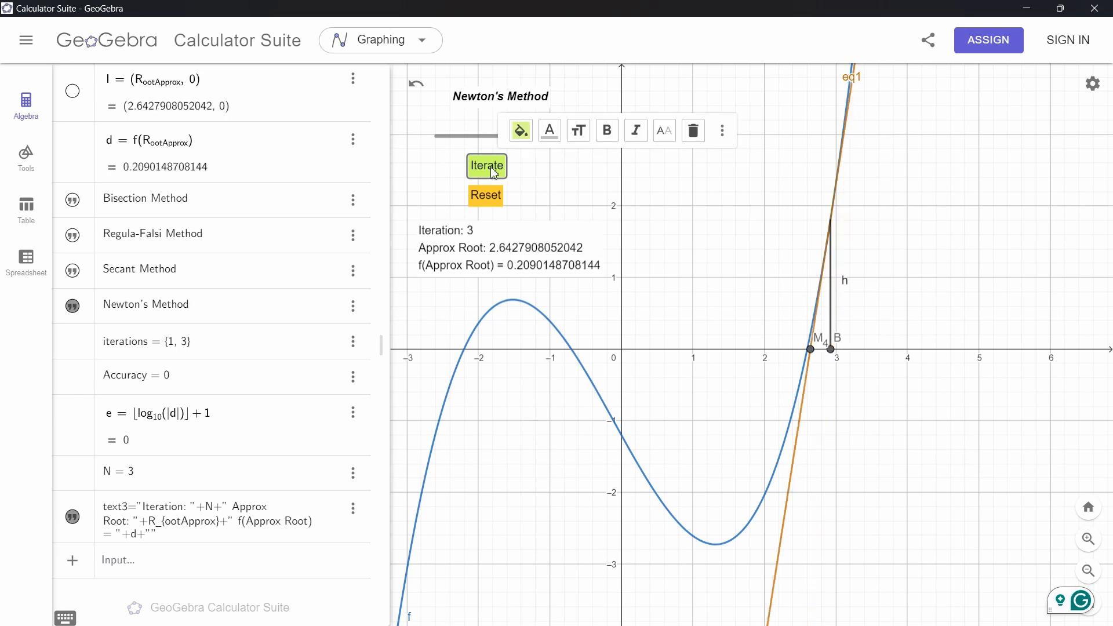
click(494, 173)
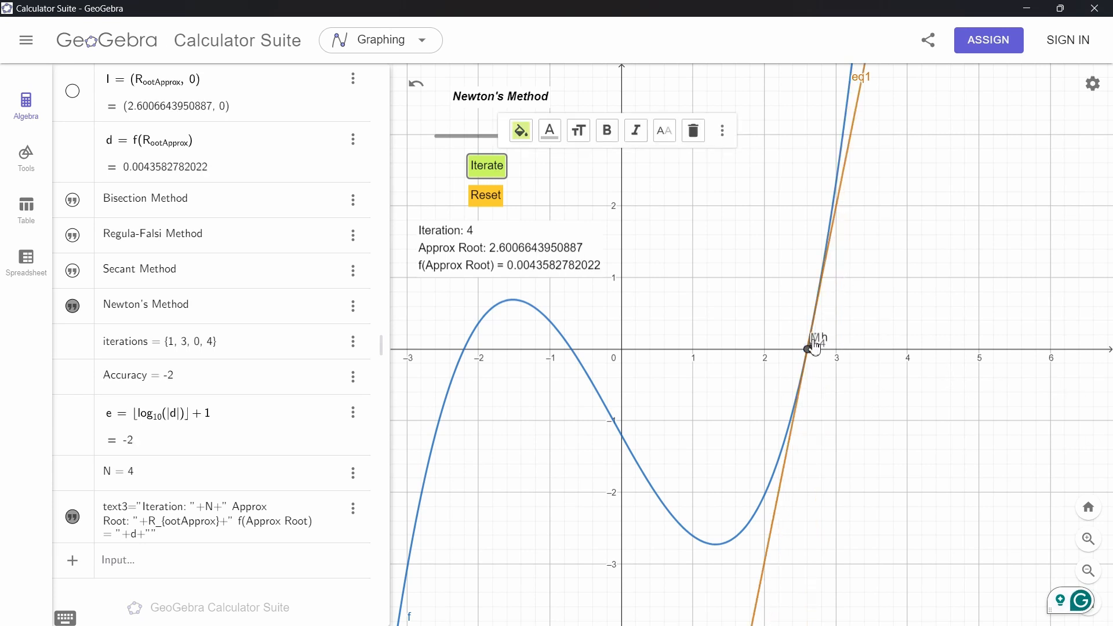
Open the graphics Settings panel and reset the construction
scroll(226, 290, up, 6)
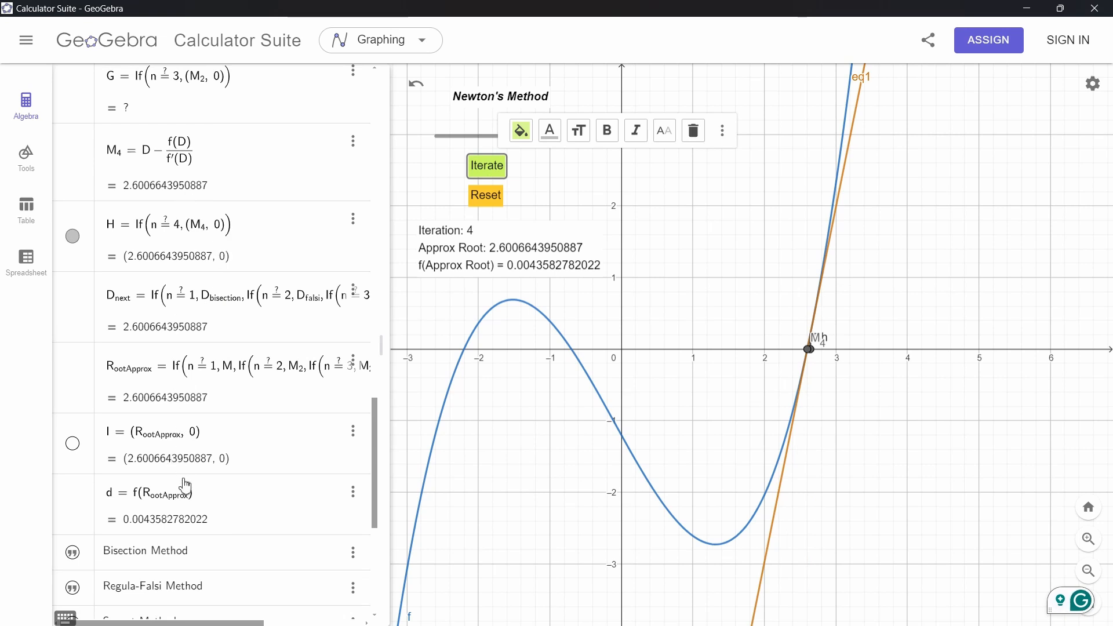
scroll(222, 380, down, 6)
click(1092, 83)
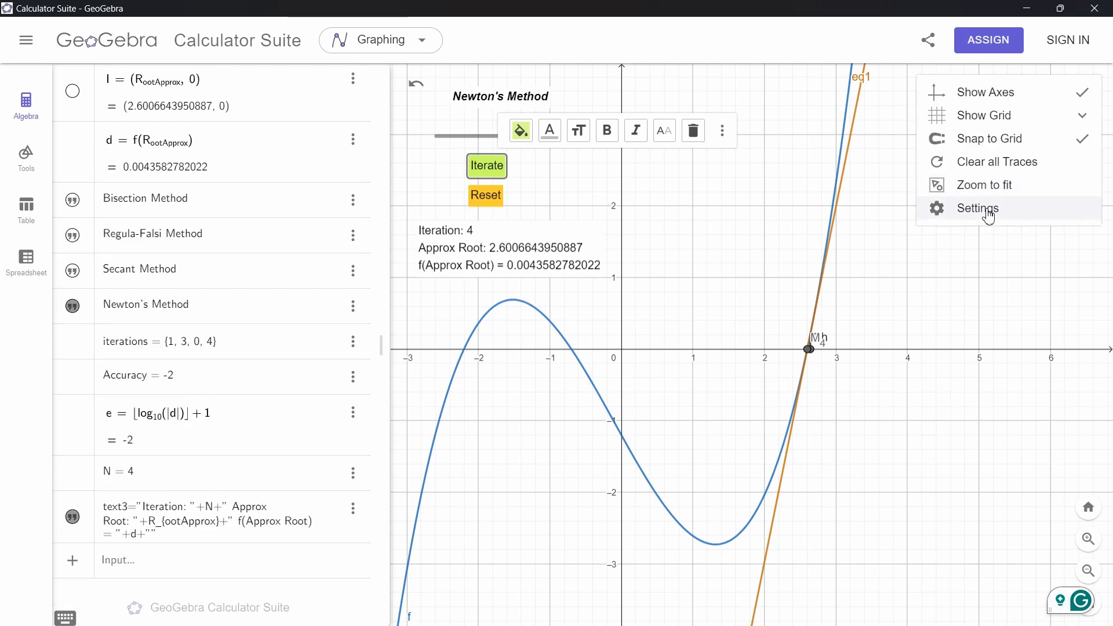
click(985, 209)
click(487, 196)
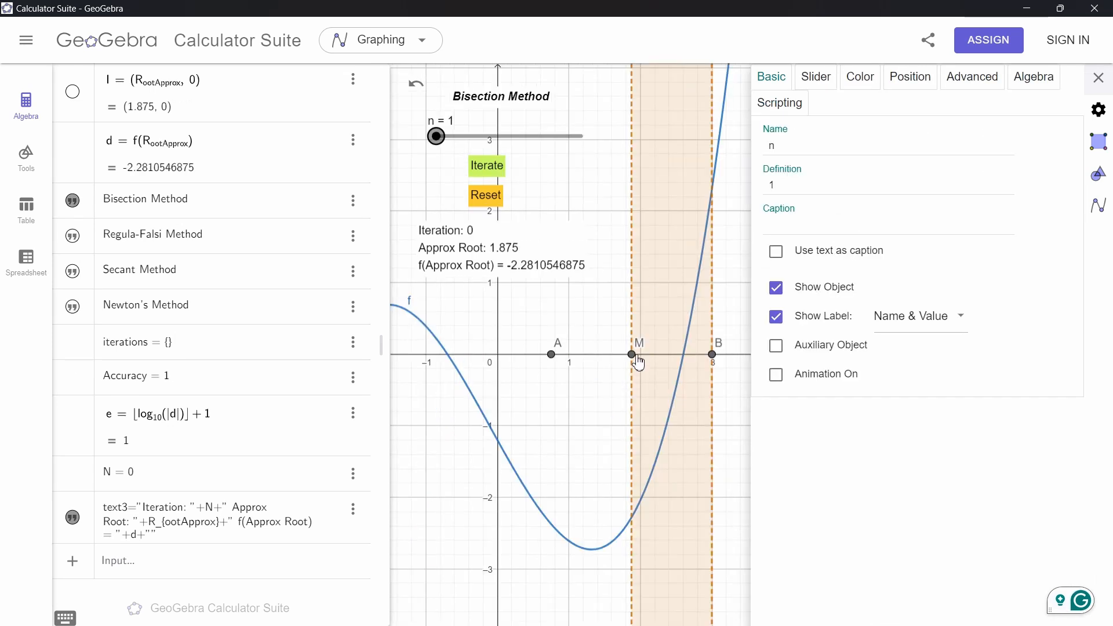
Move point A to about x = 1.5 and run four bisection iterations
drag(556, 364, 609, 364)
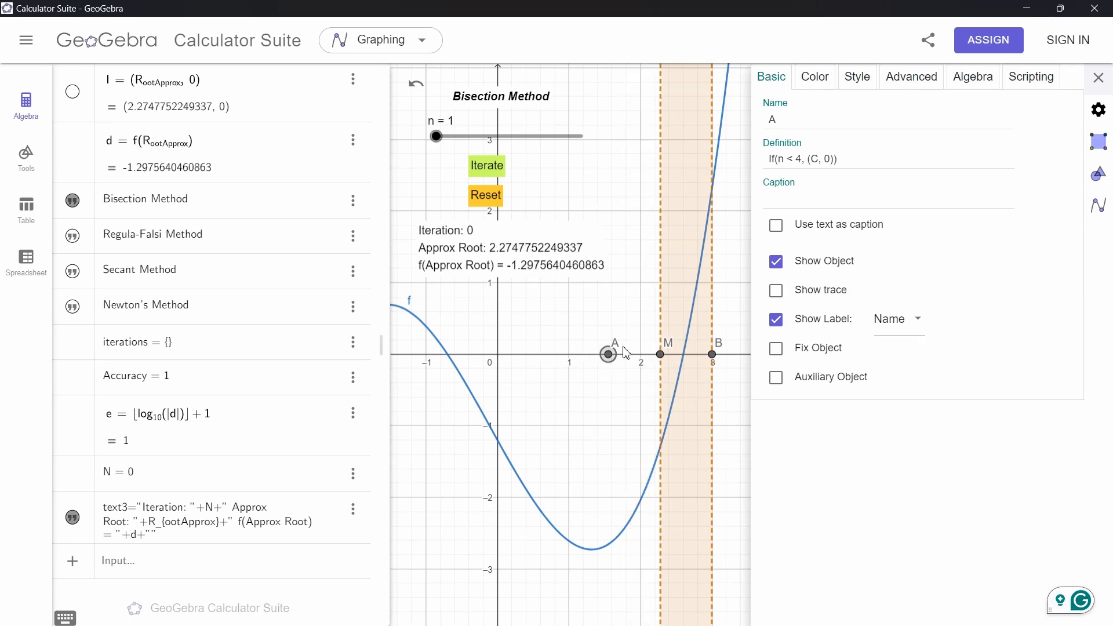
scroll(213, 326, up, 3)
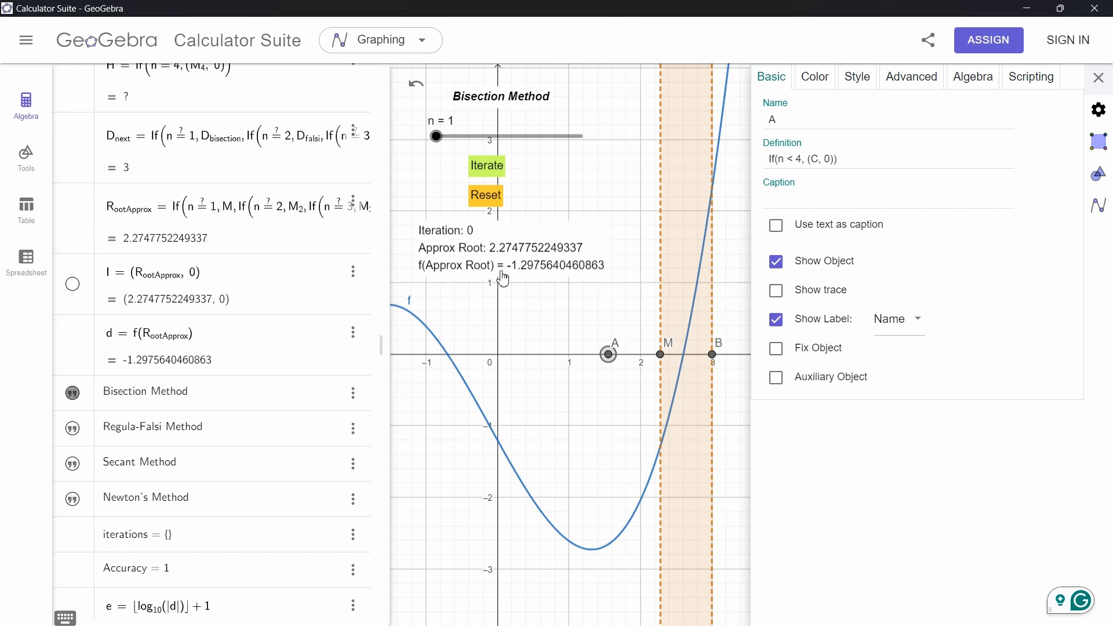
click(485, 168)
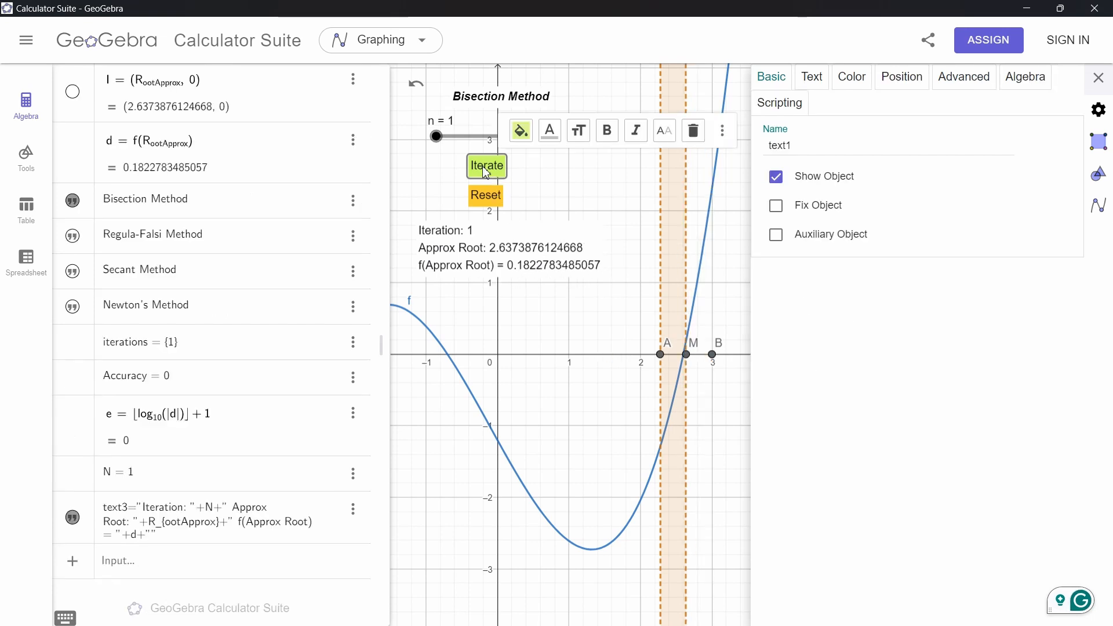
click(485, 168)
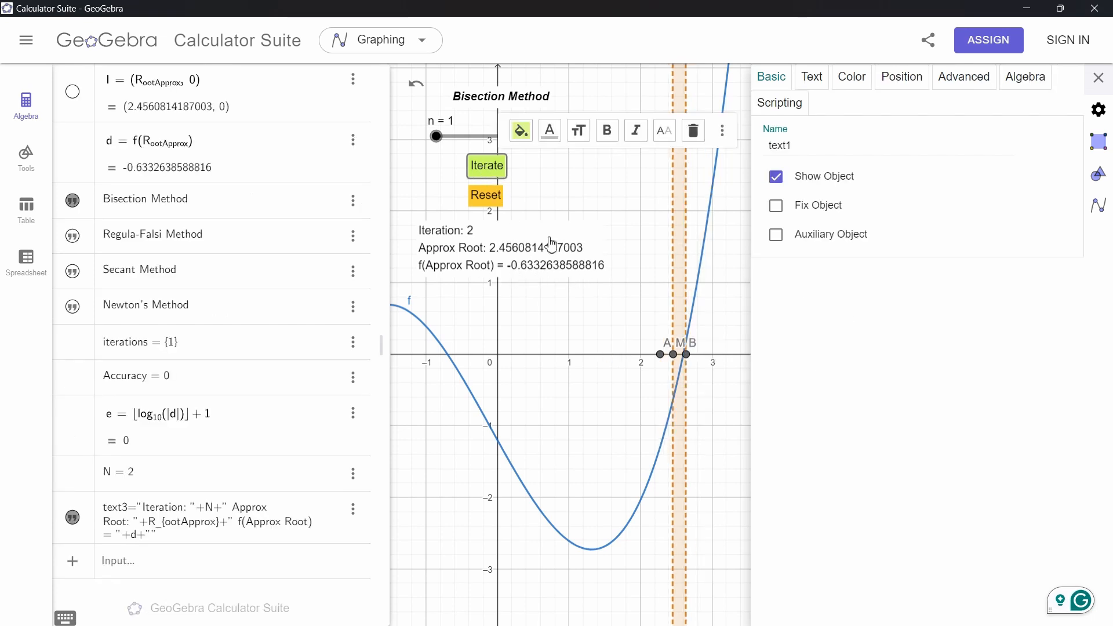
click(489, 173)
click(488, 174)
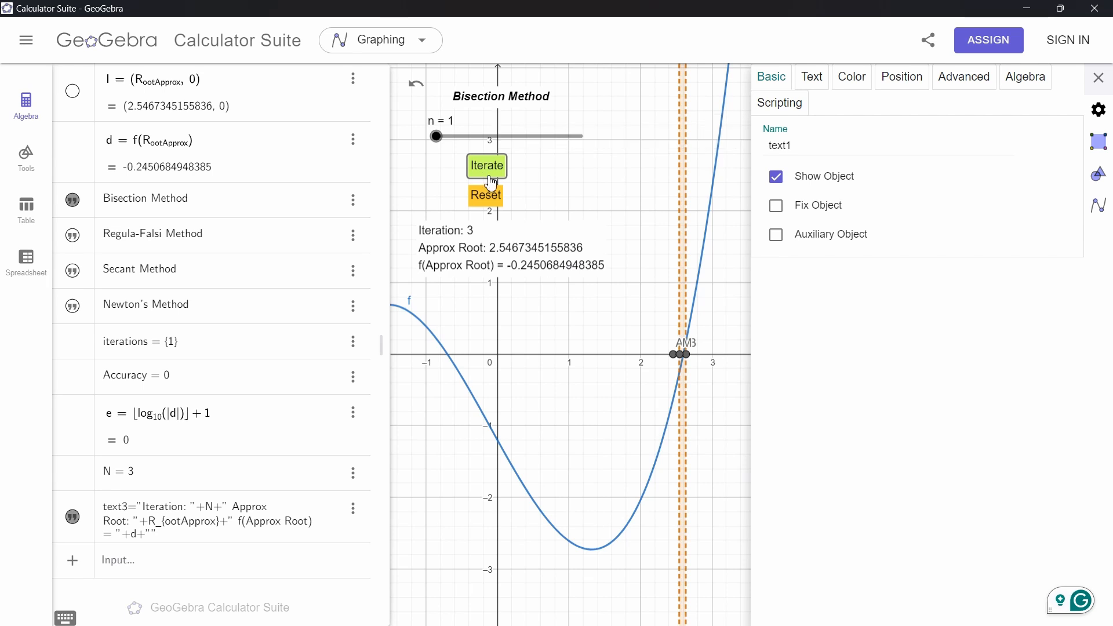
Set the slider n to 2 for the Regula-Falsi Method, reset, and run five iterations
drag(436, 143, 470, 146)
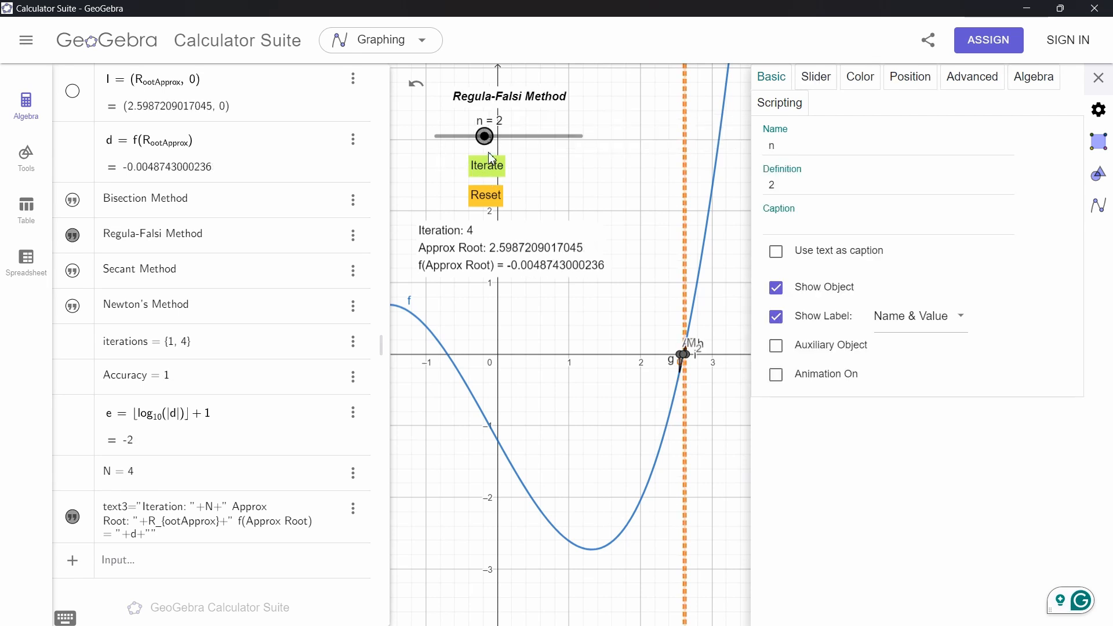
click(487, 197)
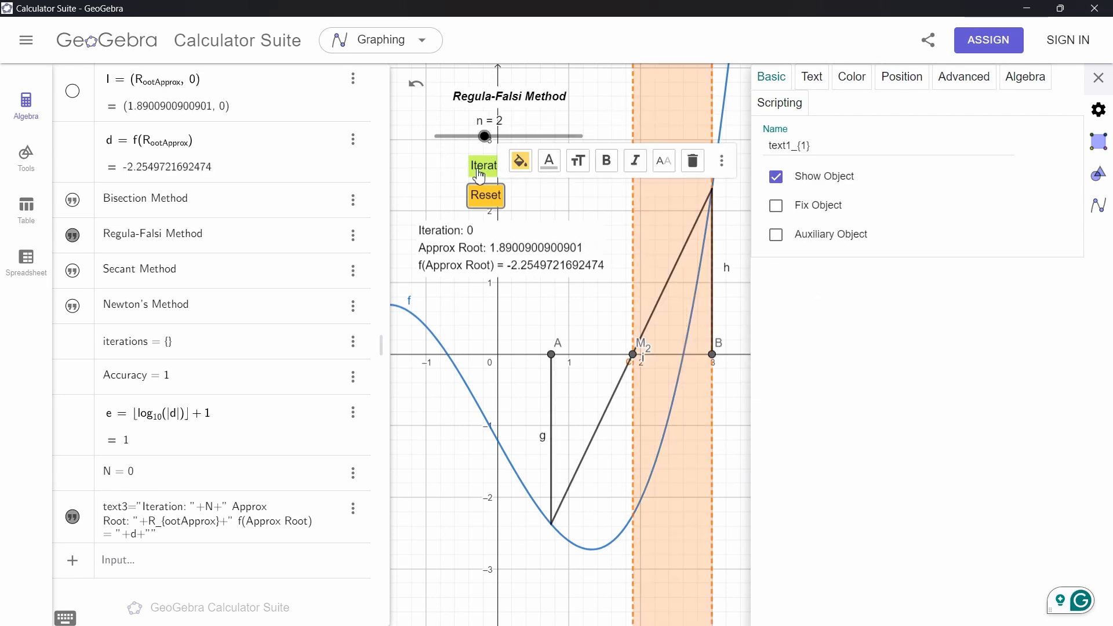
click(478, 174)
click(479, 170)
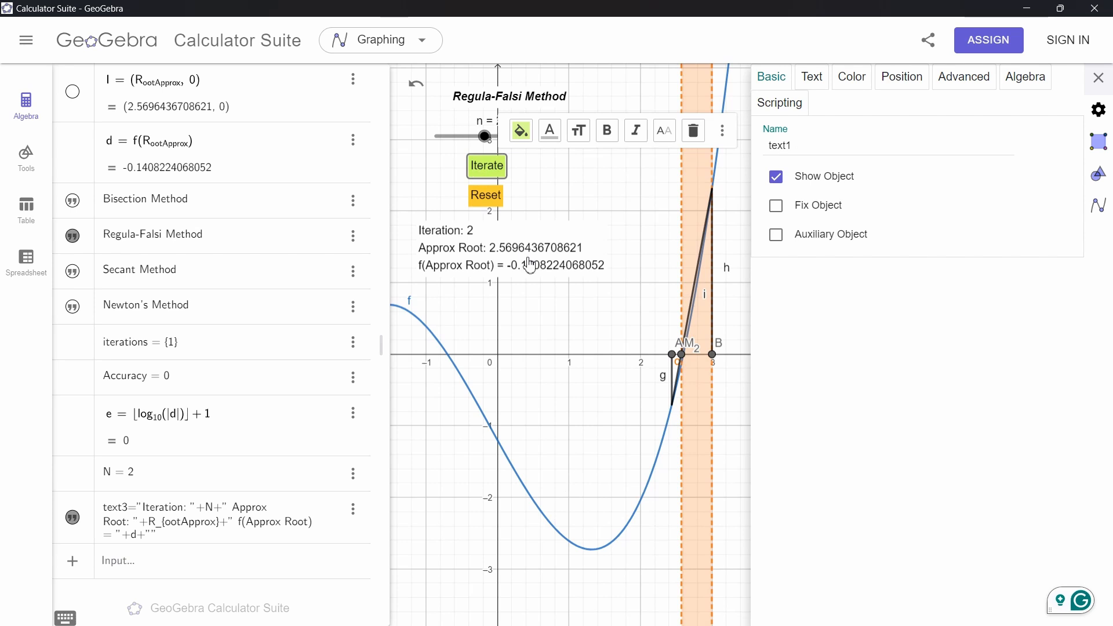
click(477, 175)
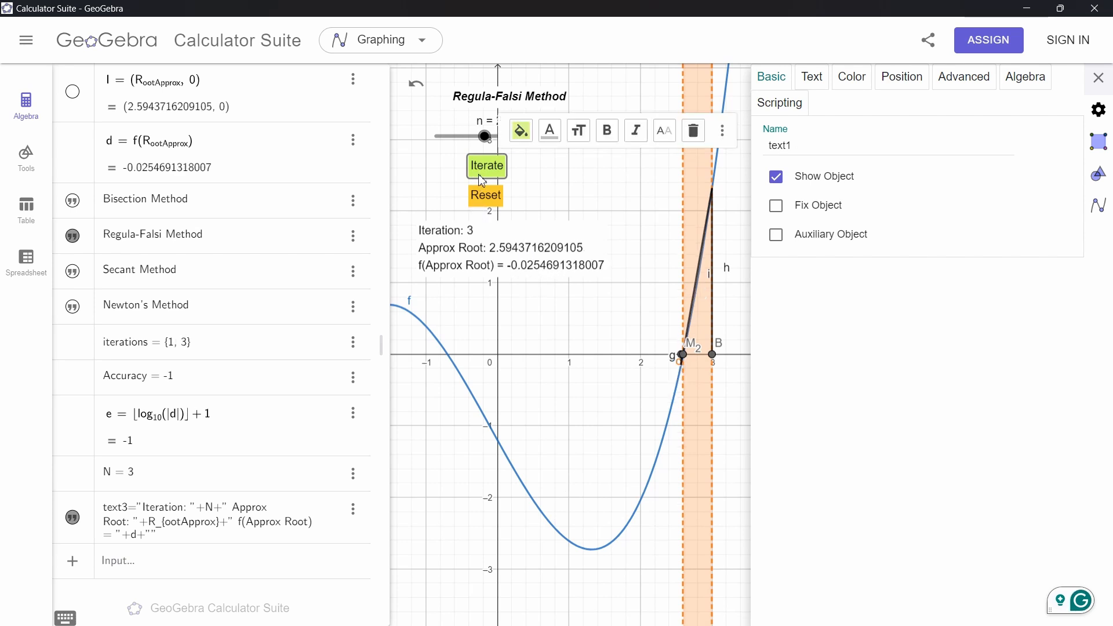
click(479, 176)
click(481, 177)
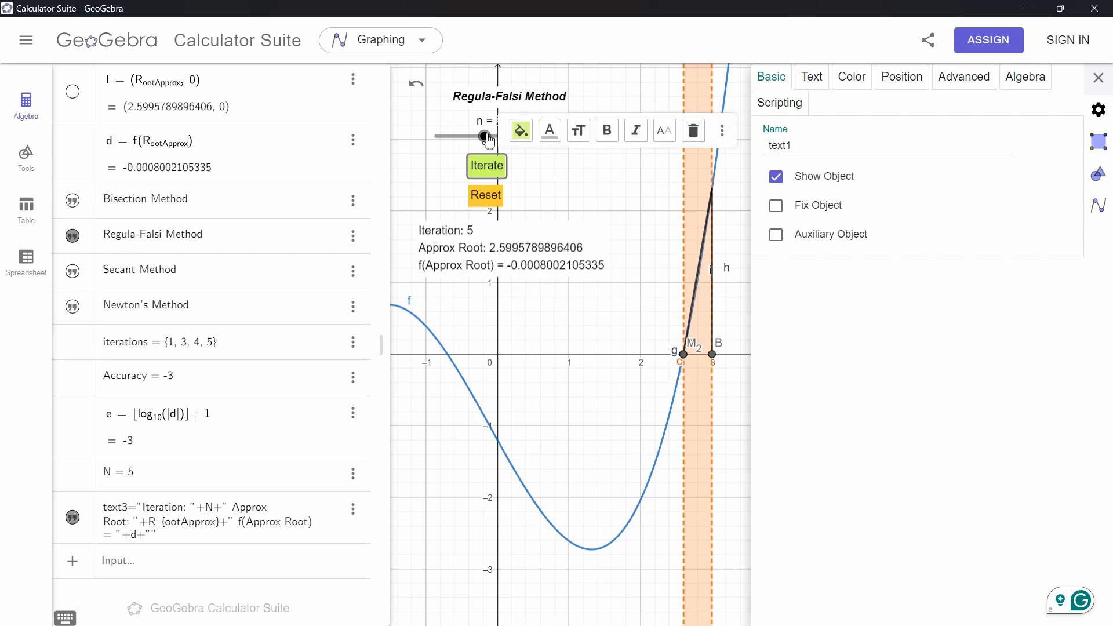
Set n to 3 for the Secant Method, reset, and run four iterations
drag(486, 139, 525, 147)
click(484, 195)
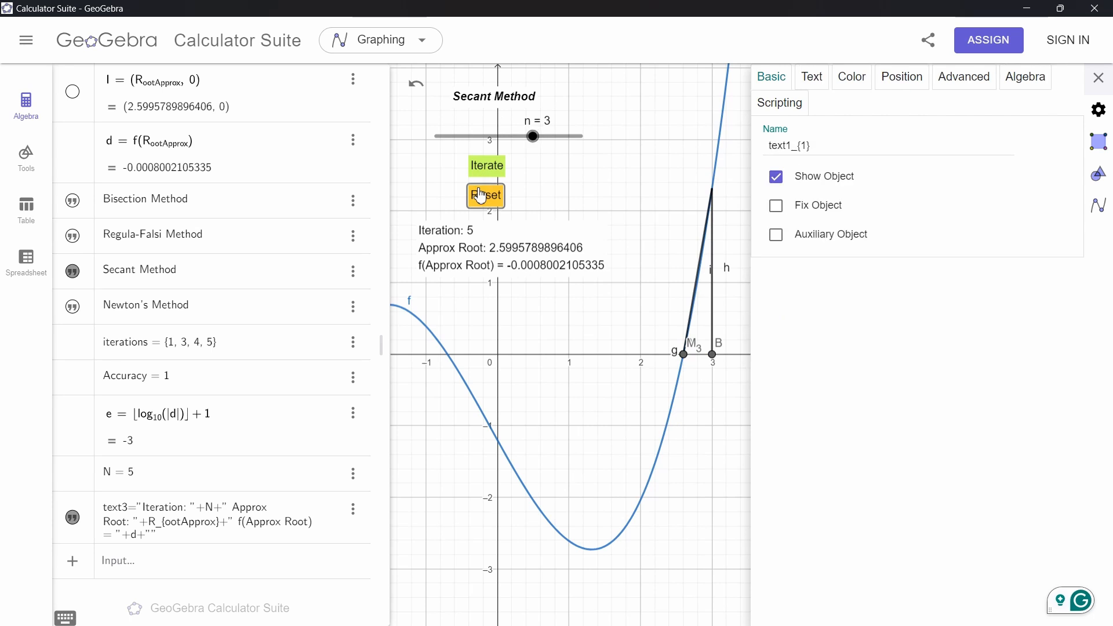
click(479, 174)
click(480, 174)
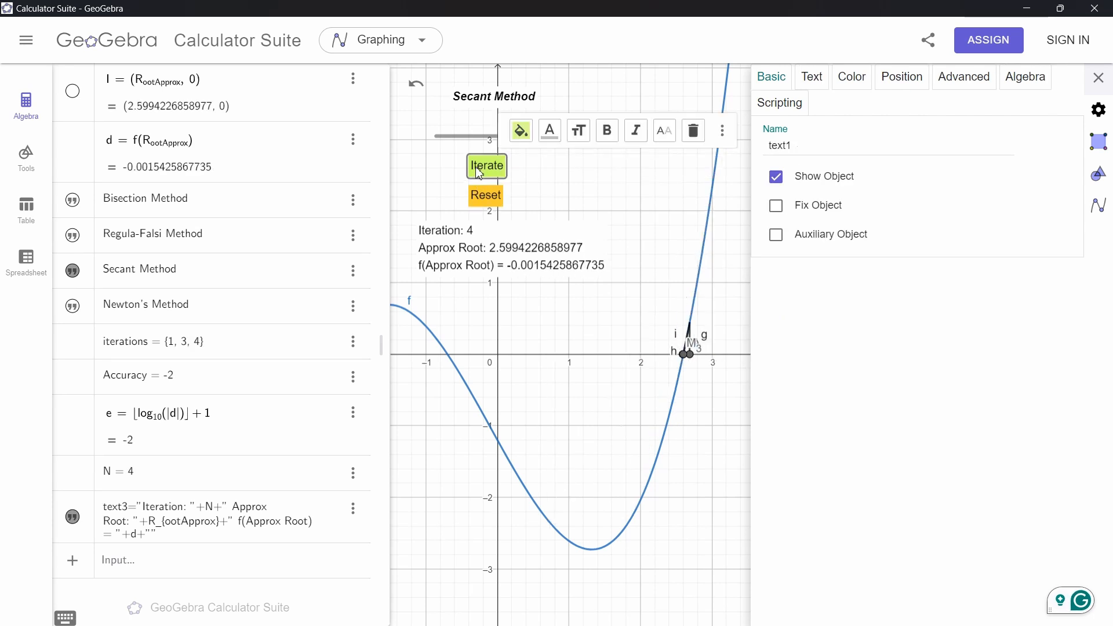
click(481, 174)
click(481, 174)
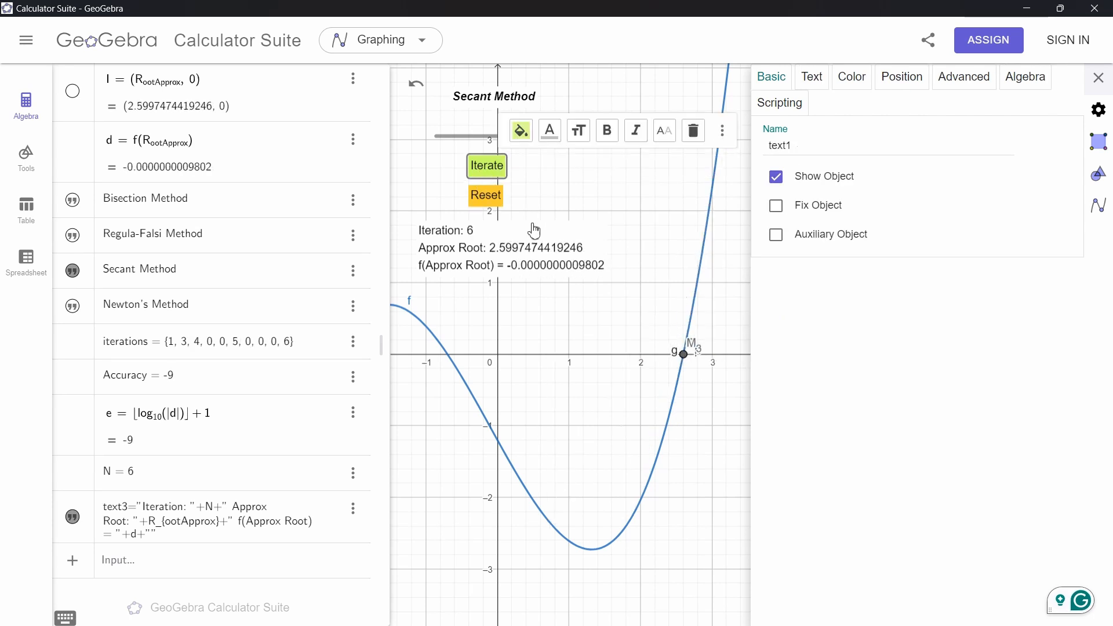
click(560, 188)
Set n to 4 for Newton's Method, reset, and run four iterations
drag(536, 141, 580, 139)
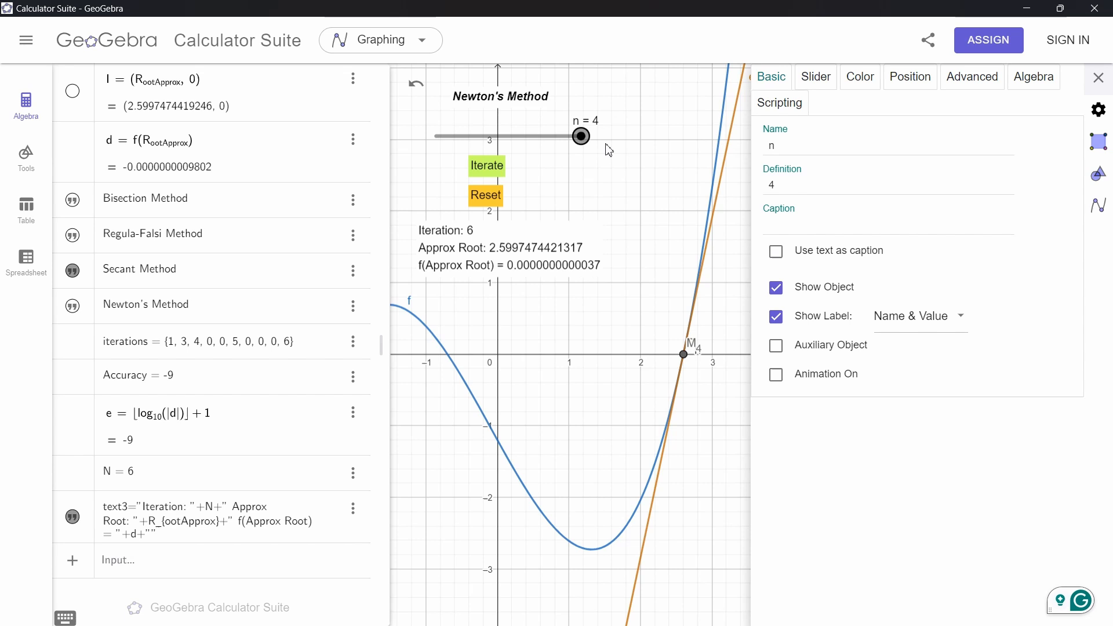
click(485, 194)
click(486, 175)
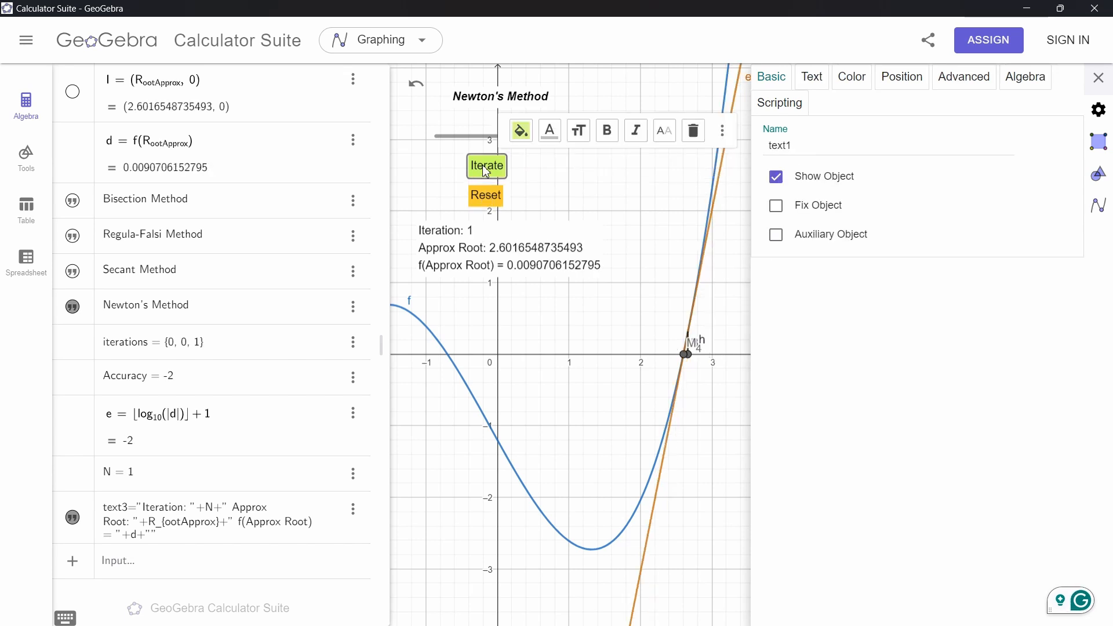
click(486, 174)
click(485, 173)
click(486, 172)
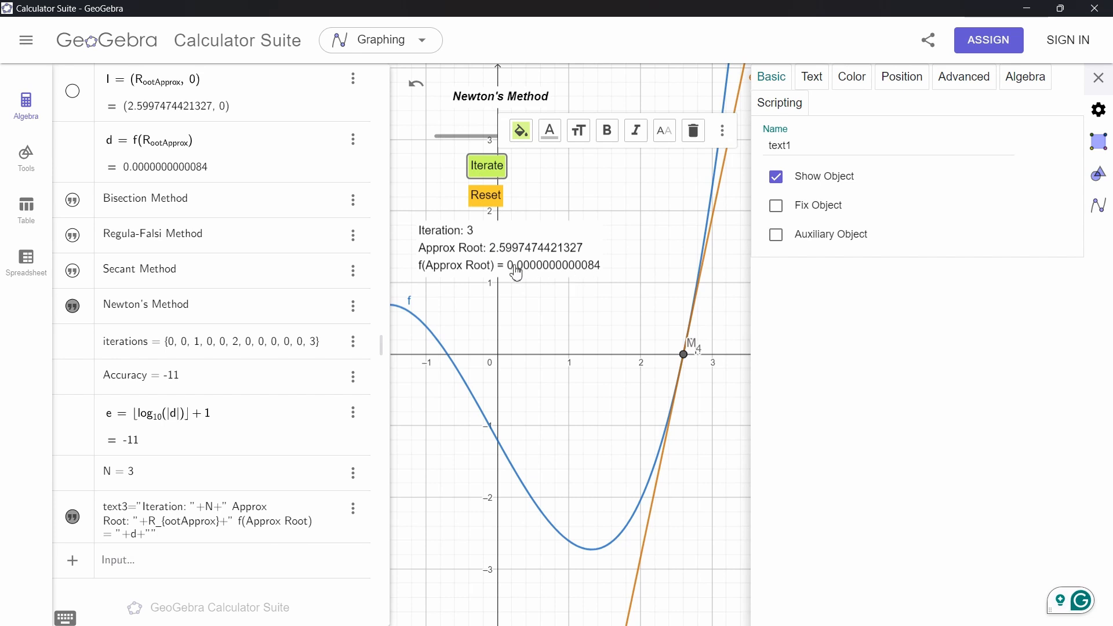
click(573, 205)
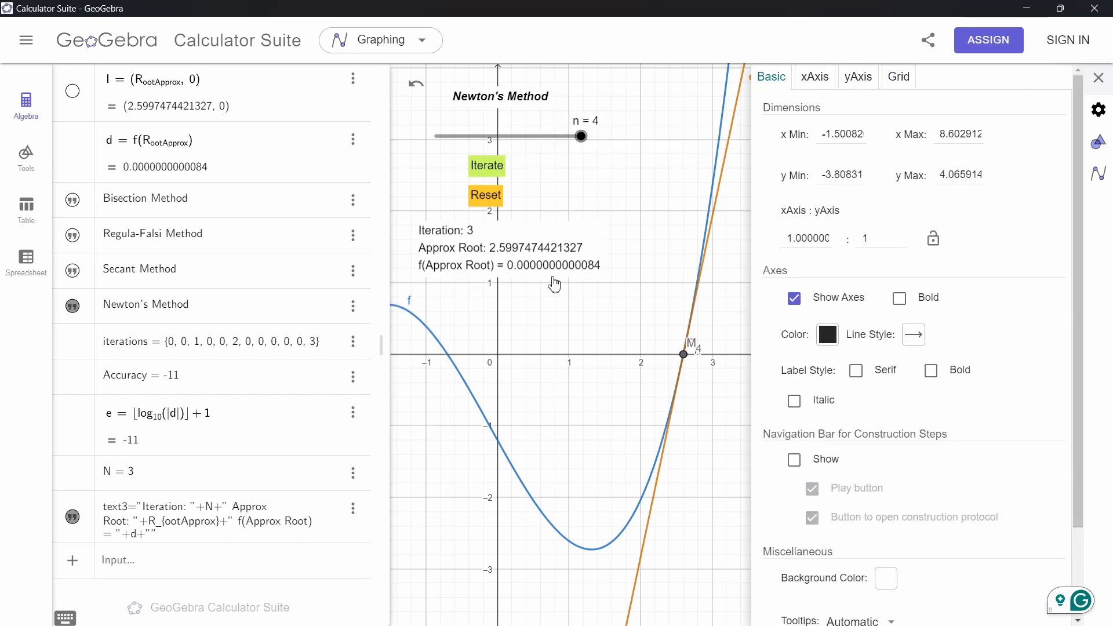
drag(589, 131, 484, 136)
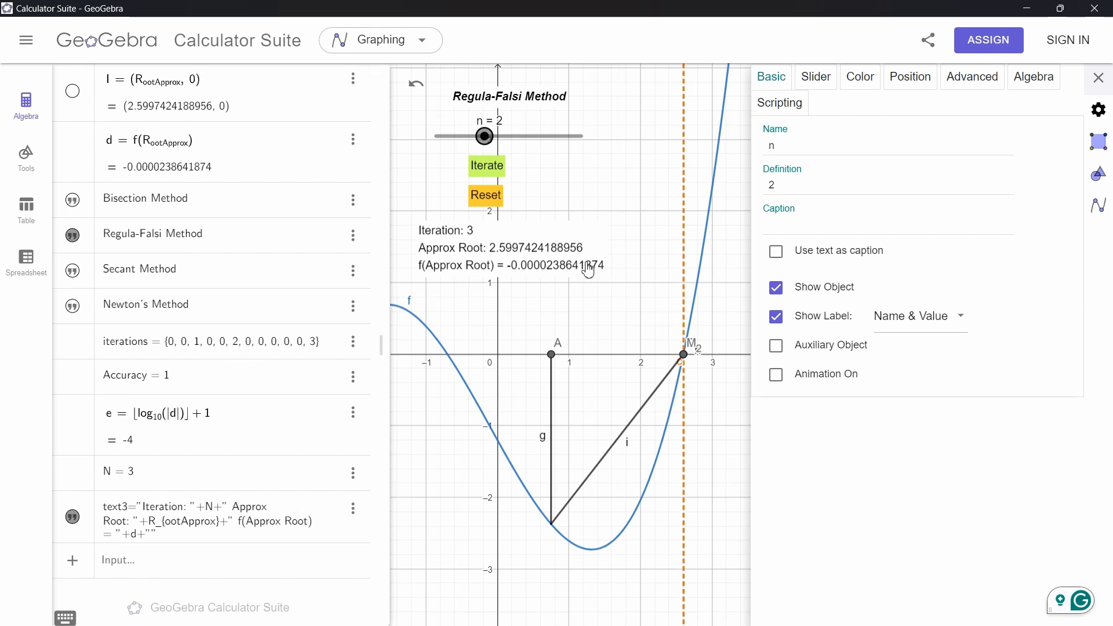
scroll(151, 282, up, 2)
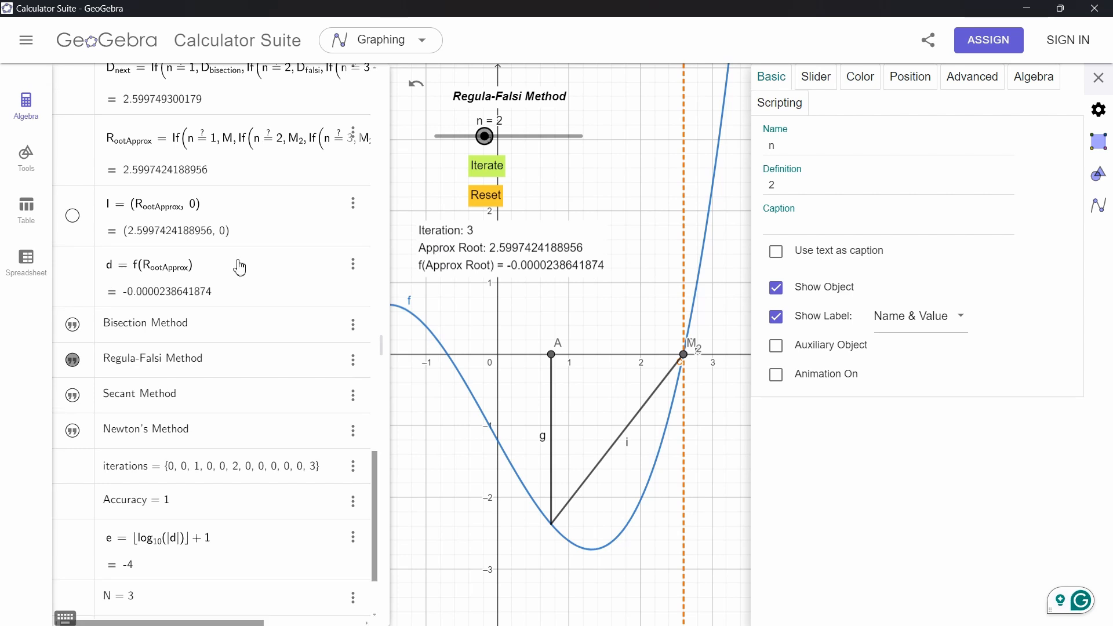
scroll(193, 285, down, 2)
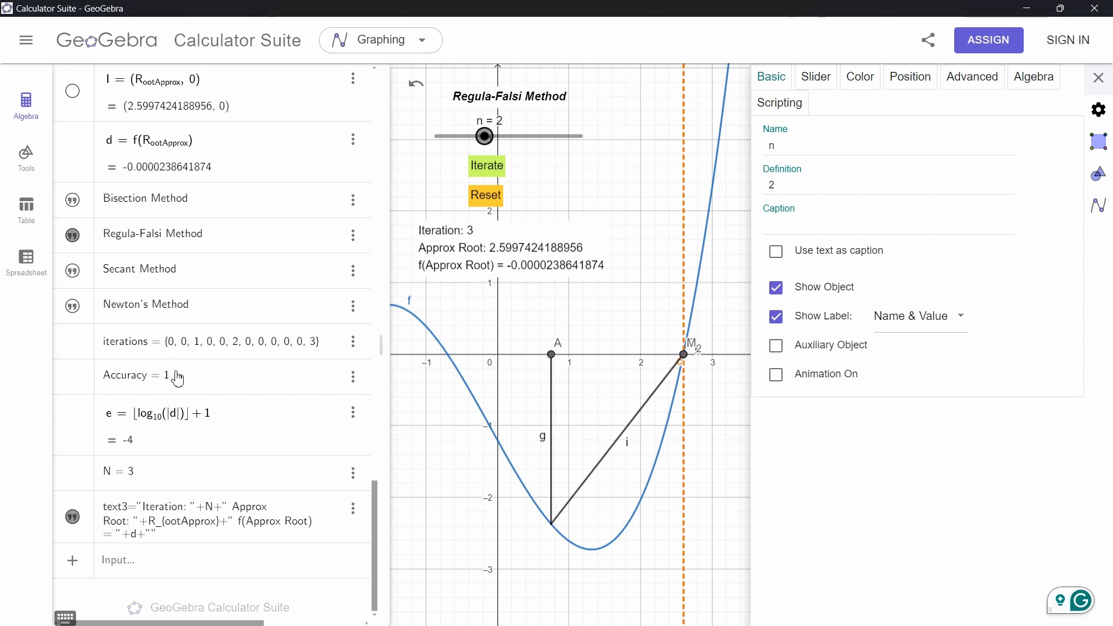
Set n to 1 for the Bisection Method, reset, and run nine iterations
click(439, 136)
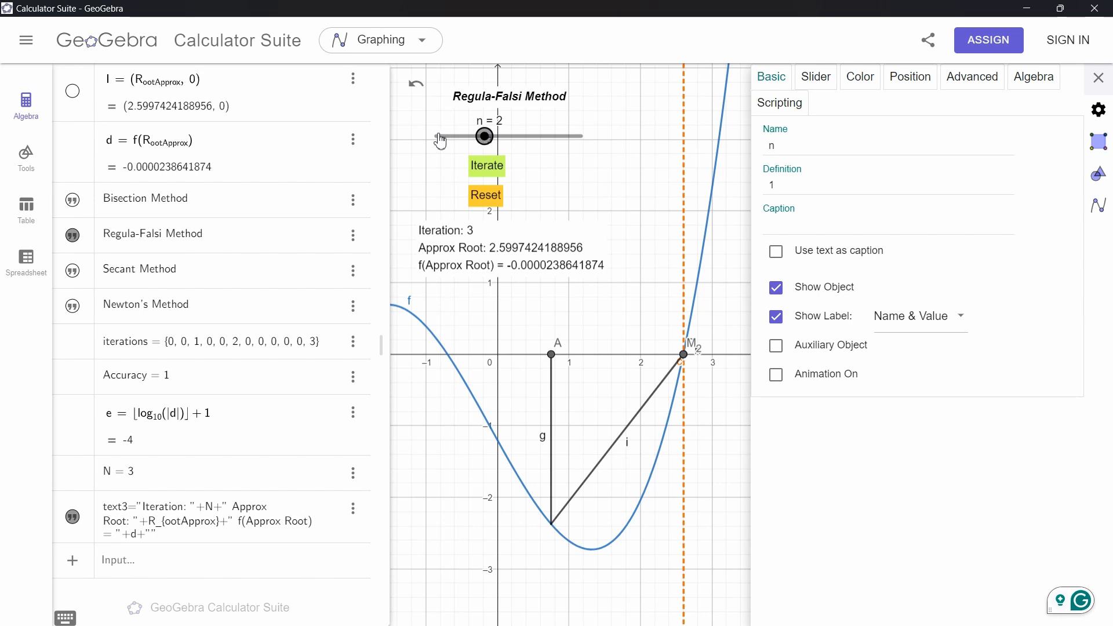
click(482, 196)
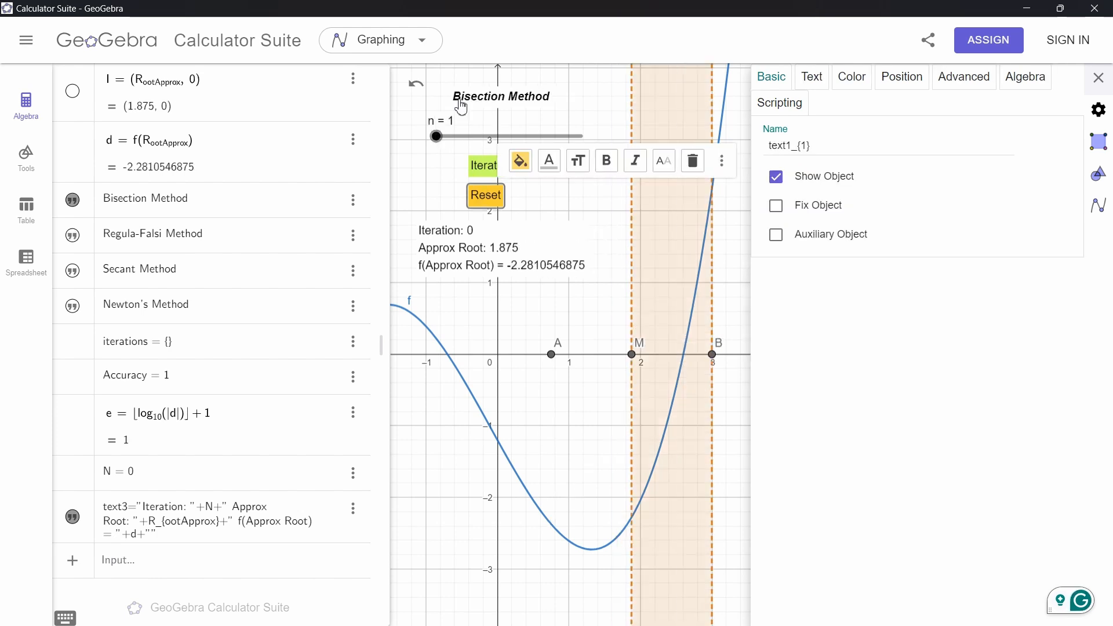
click(485, 166)
click(485, 167)
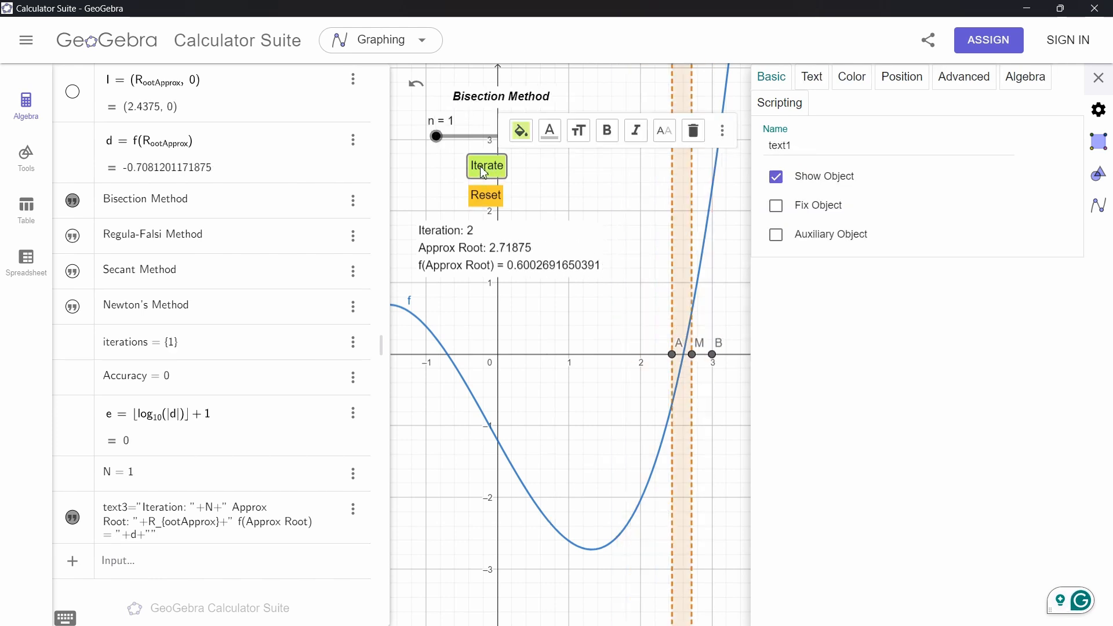
click(484, 167)
click(484, 168)
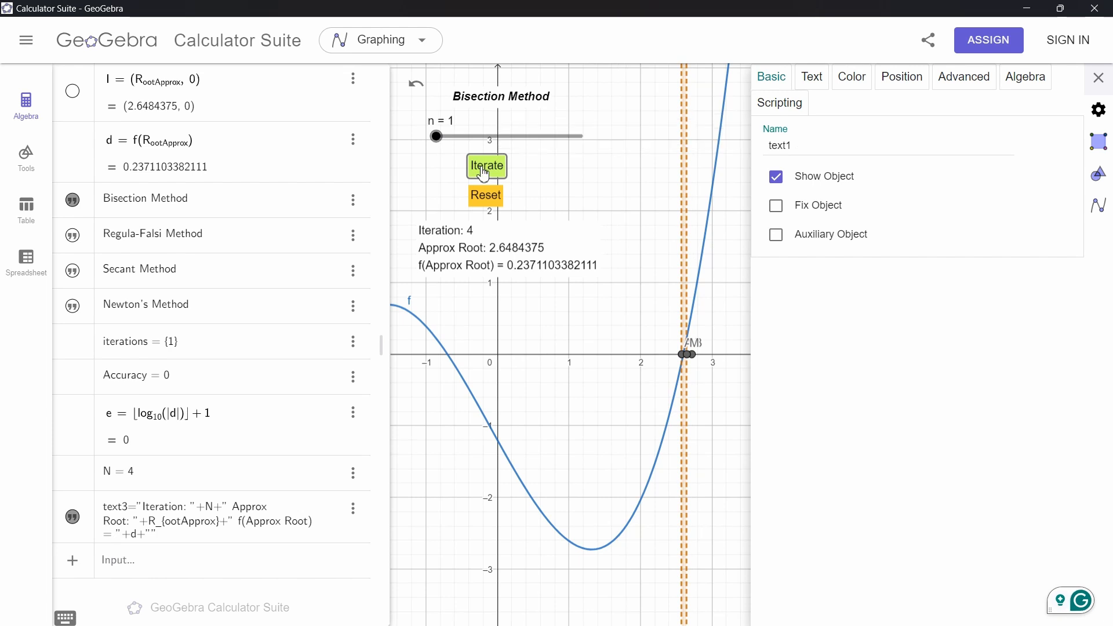
click(485, 168)
click(484, 168)
click(485, 168)
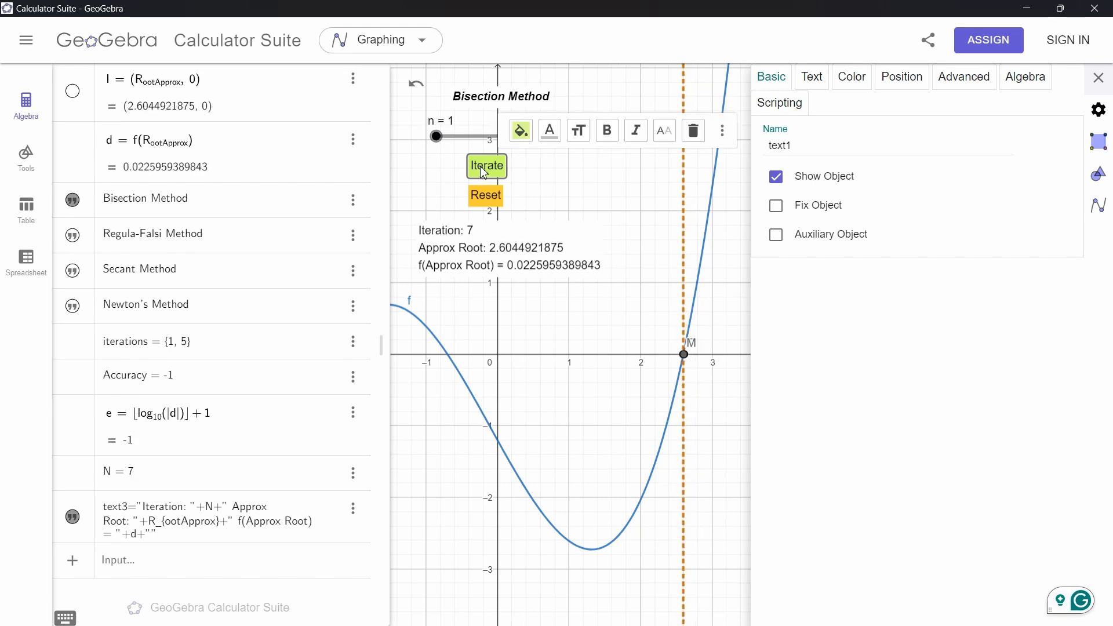
click(484, 168)
click(484, 168)
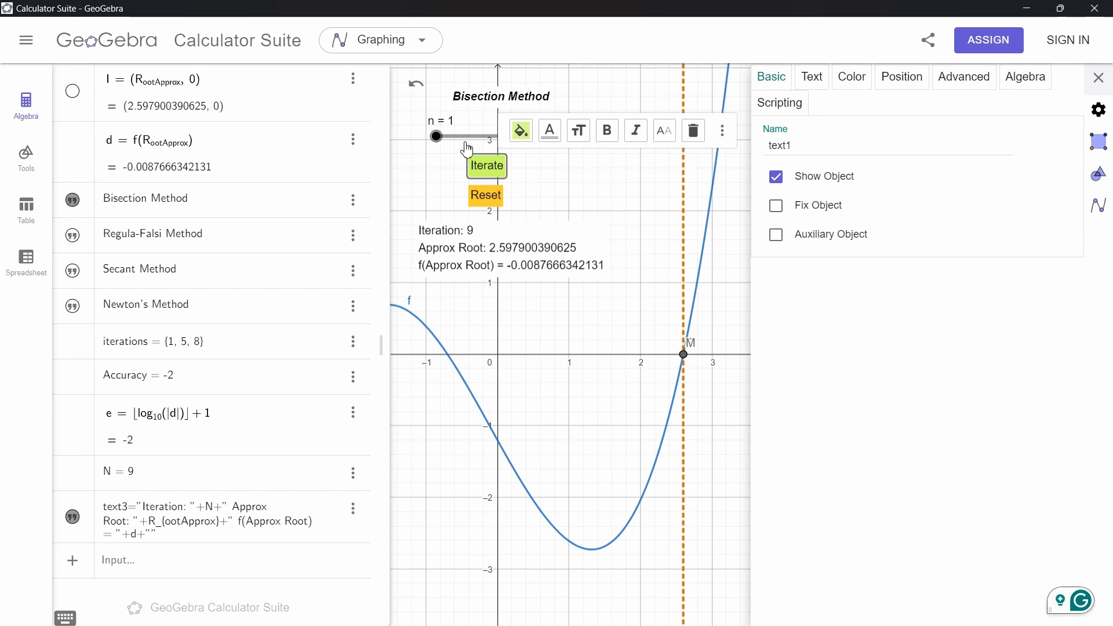
Run two more bisection iterations with the Iterate button
click(482, 182)
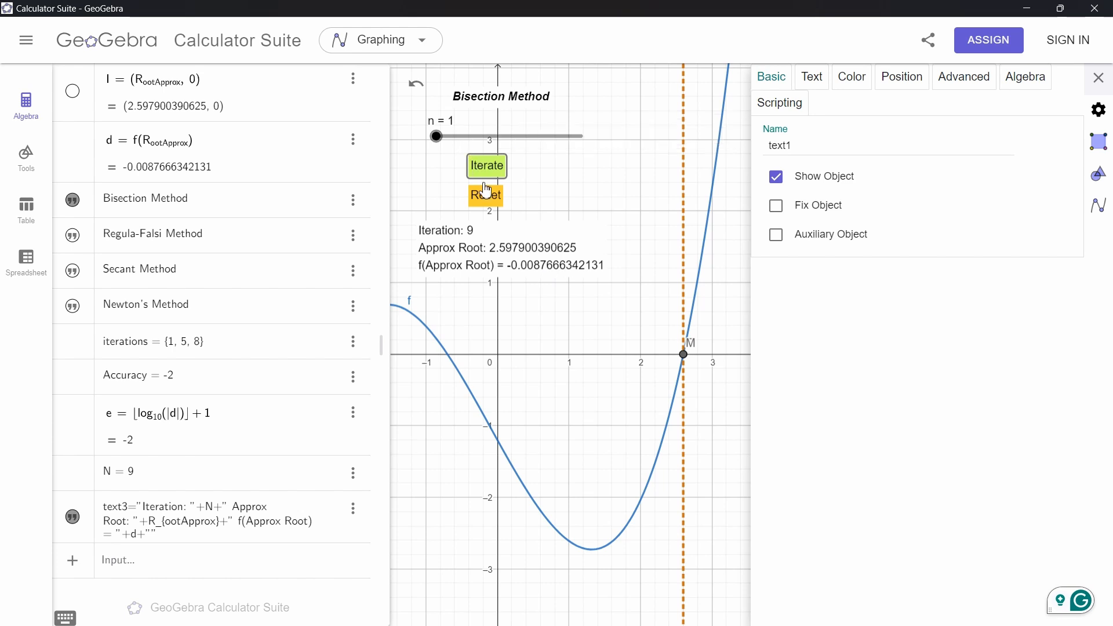
click(486, 166)
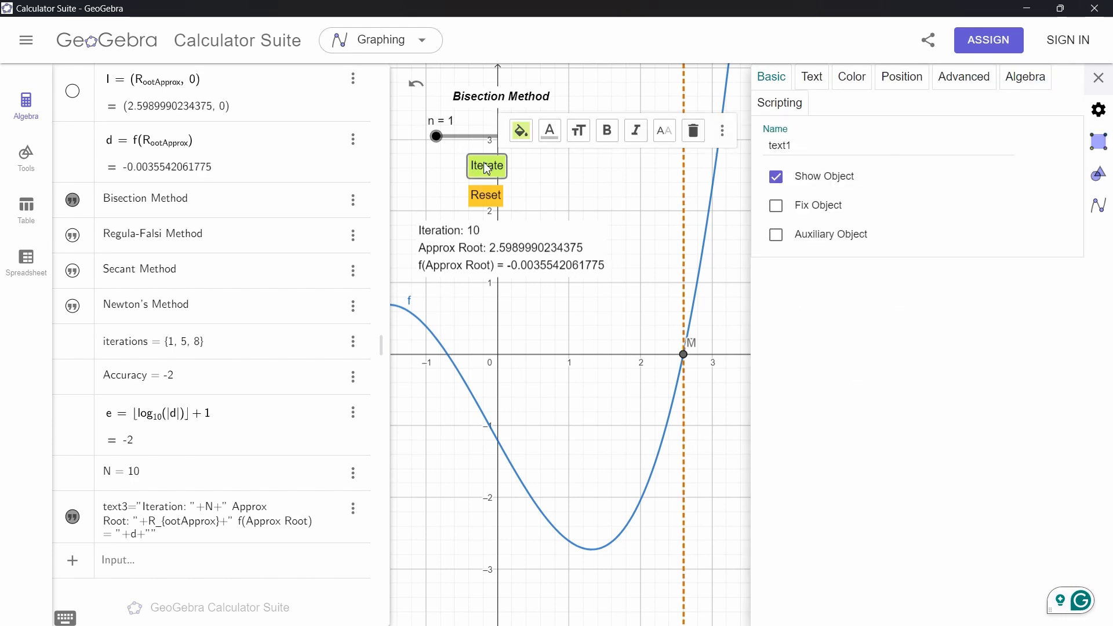
click(486, 167)
scroll(247, 352, up, 20)
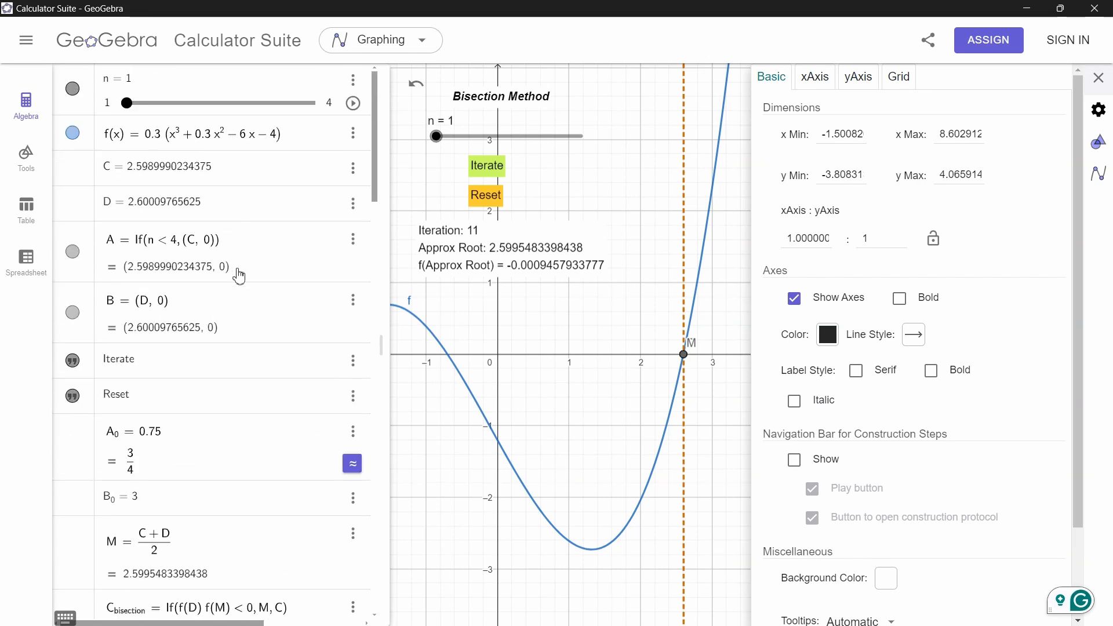
Run three more bisection iterations and open the Iterate button's On Click JavaScript, scrolling to the accuracy-tracking code
click(493, 180)
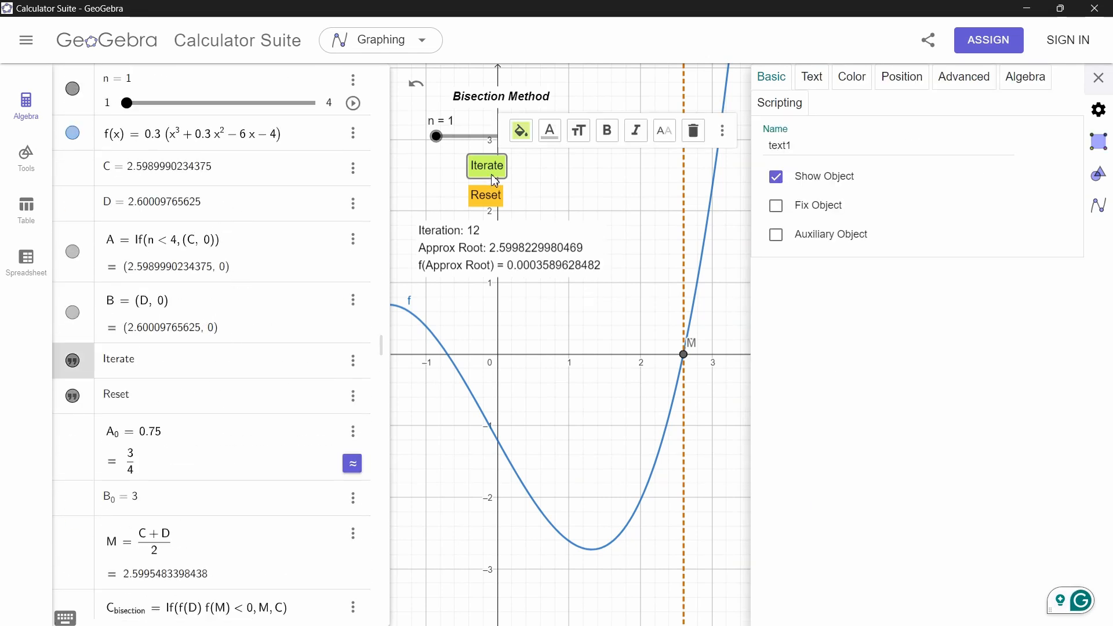
click(779, 103)
scroll(843, 341, down, 8)
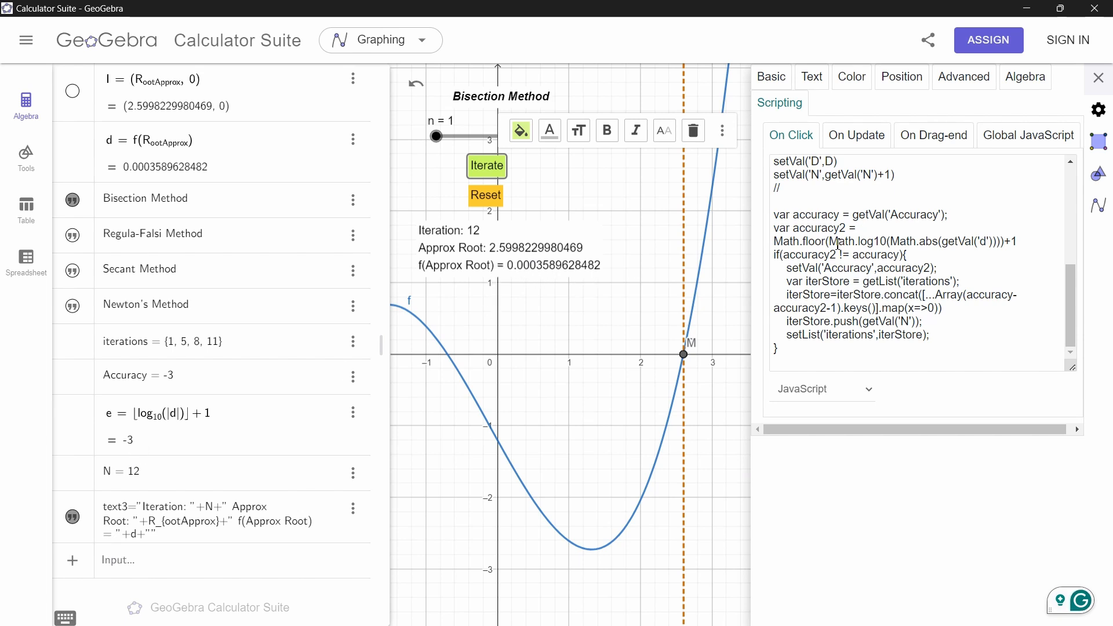
click(832, 244)
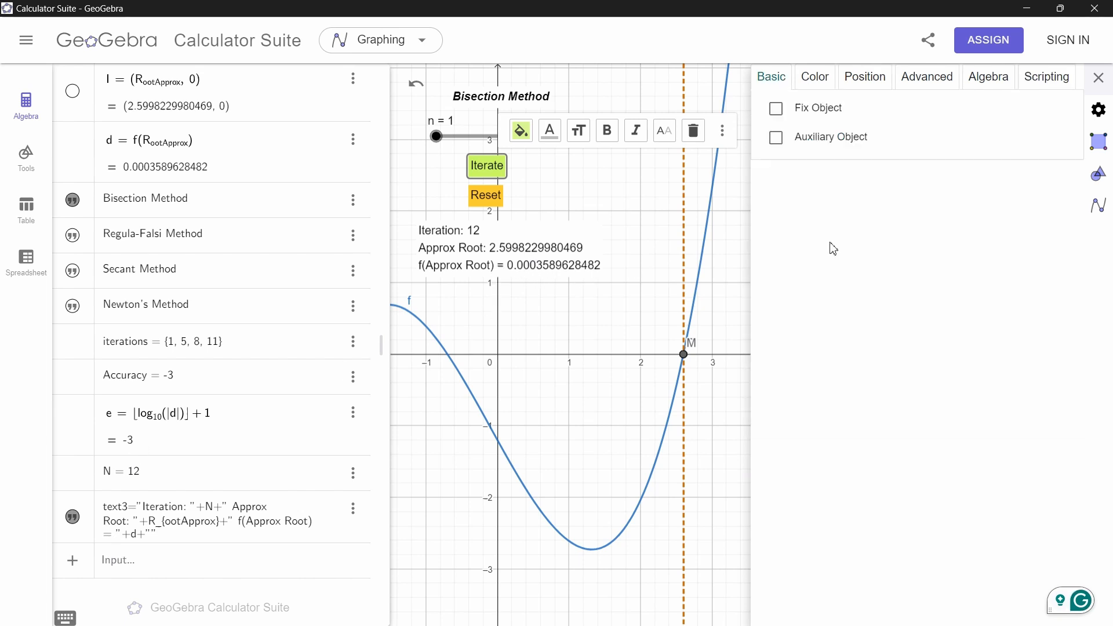
click(493, 171)
click(542, 197)
click(487, 173)
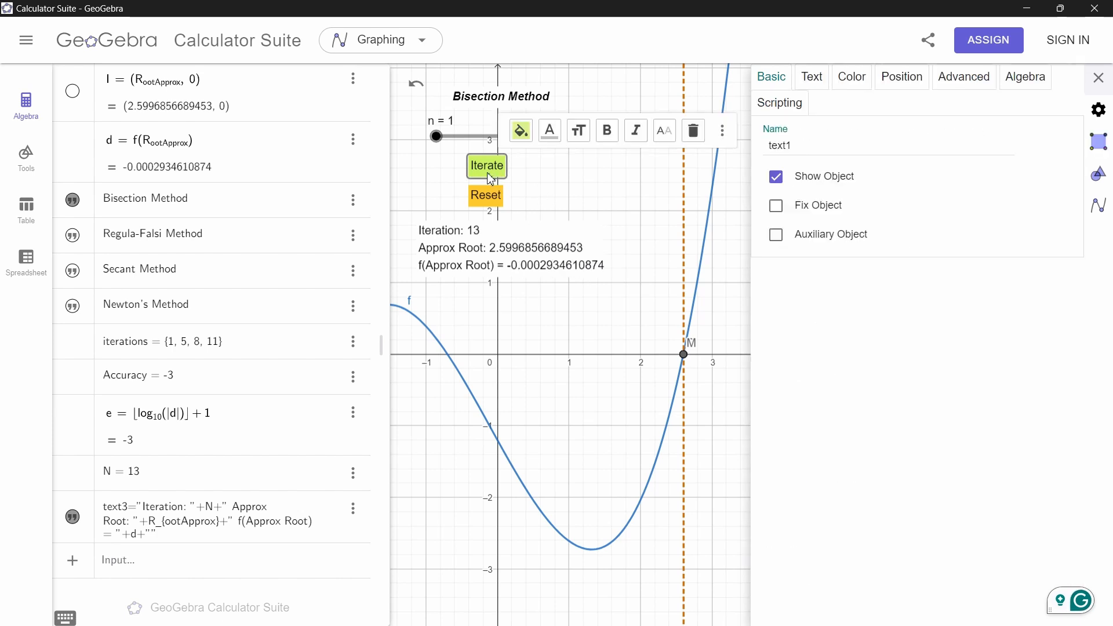
click(783, 103)
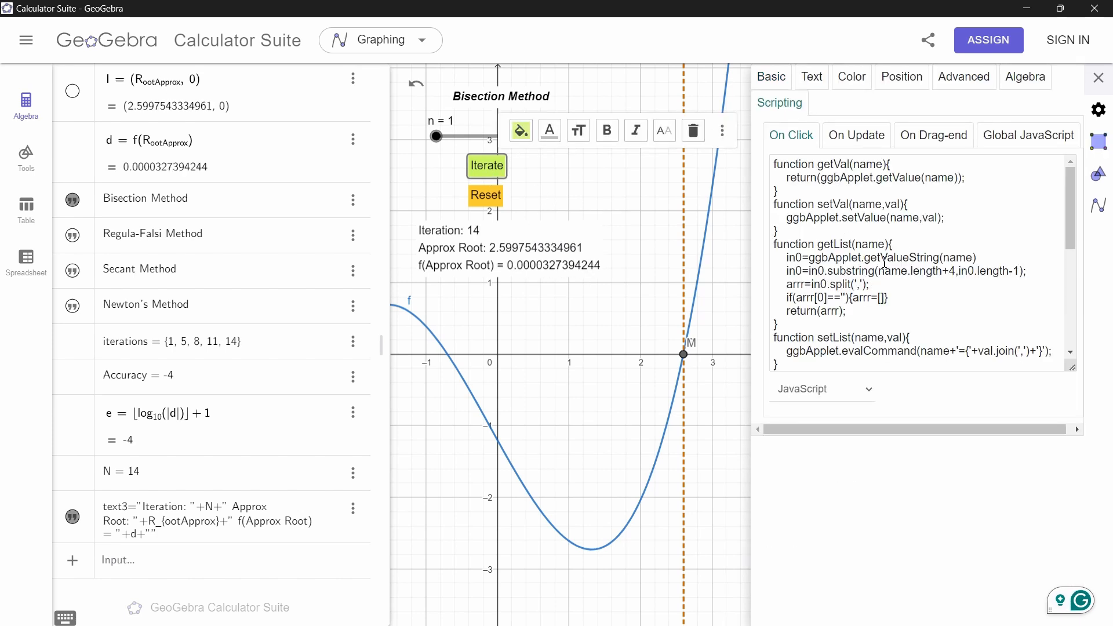
scroll(833, 262, down, 7)
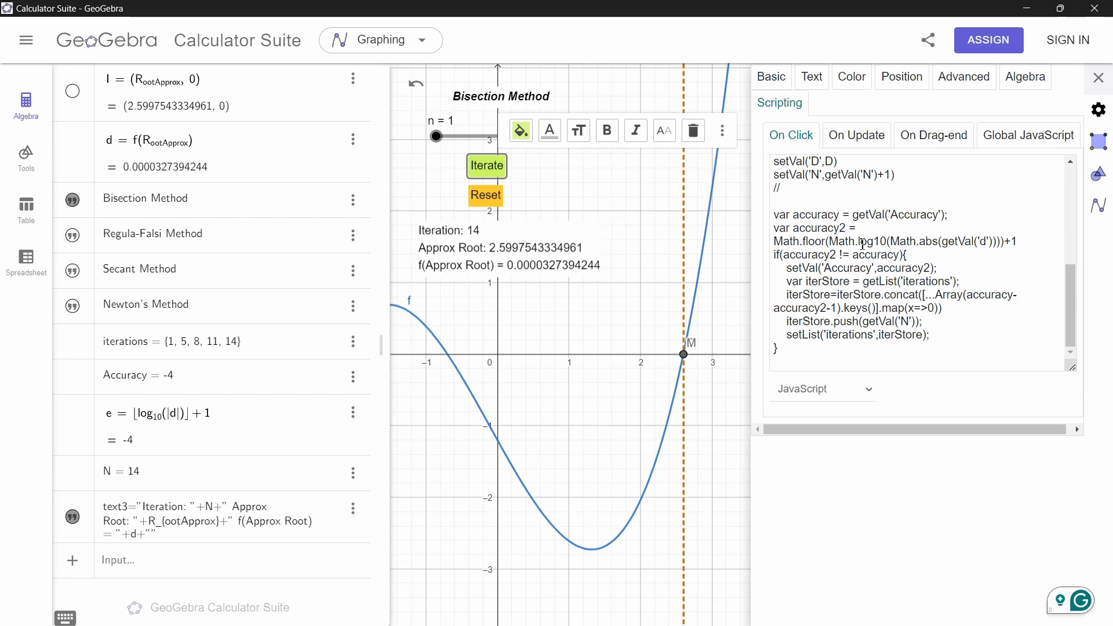
Highlight the accuracy comparison, the Accuracy update and the getList and setList calls in the Iterate script
drag(787, 254, 893, 255)
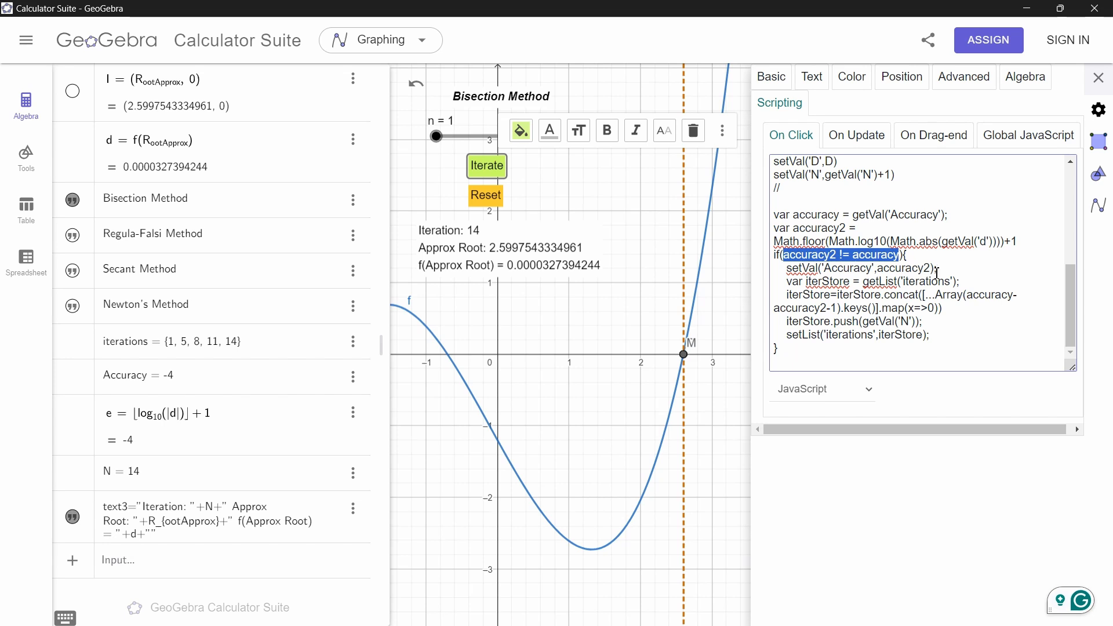
drag(937, 269, 792, 269)
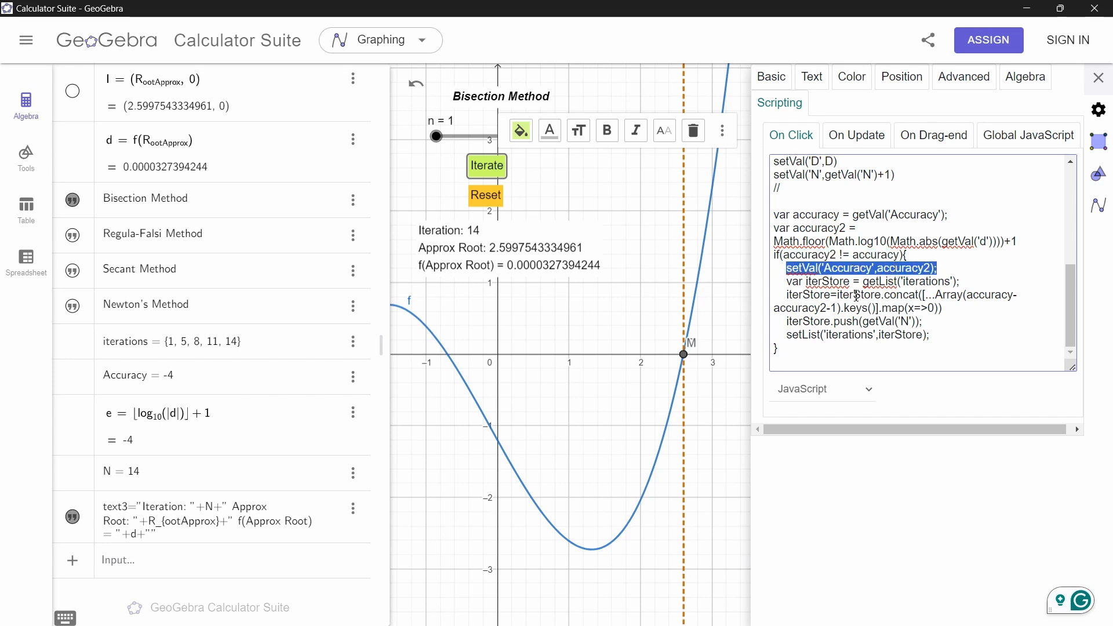
drag(863, 283, 893, 282)
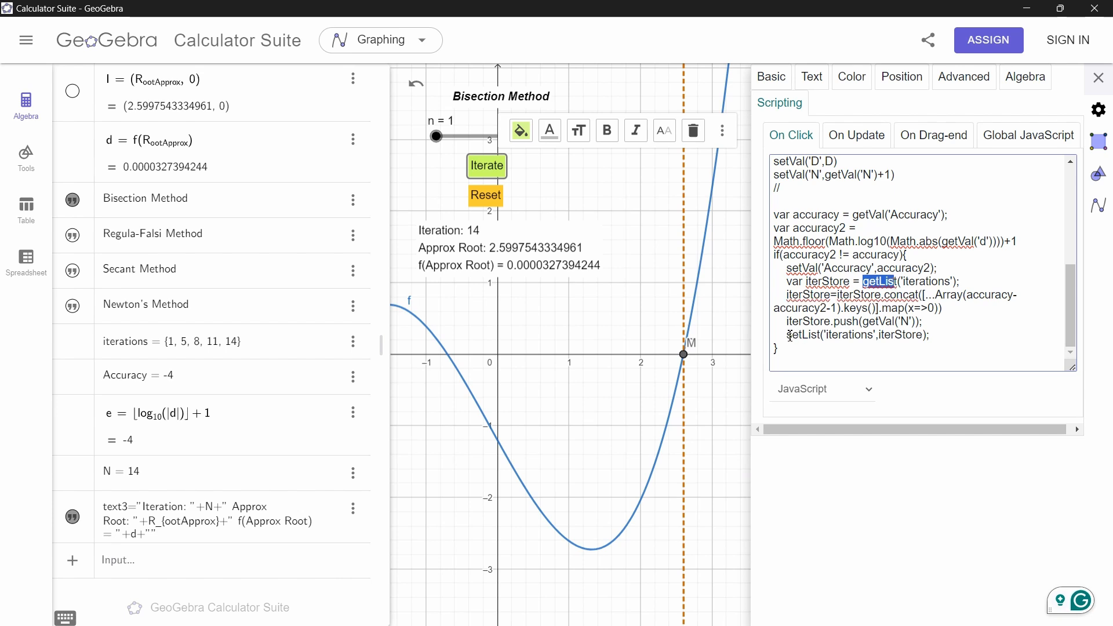
drag(789, 336, 826, 337)
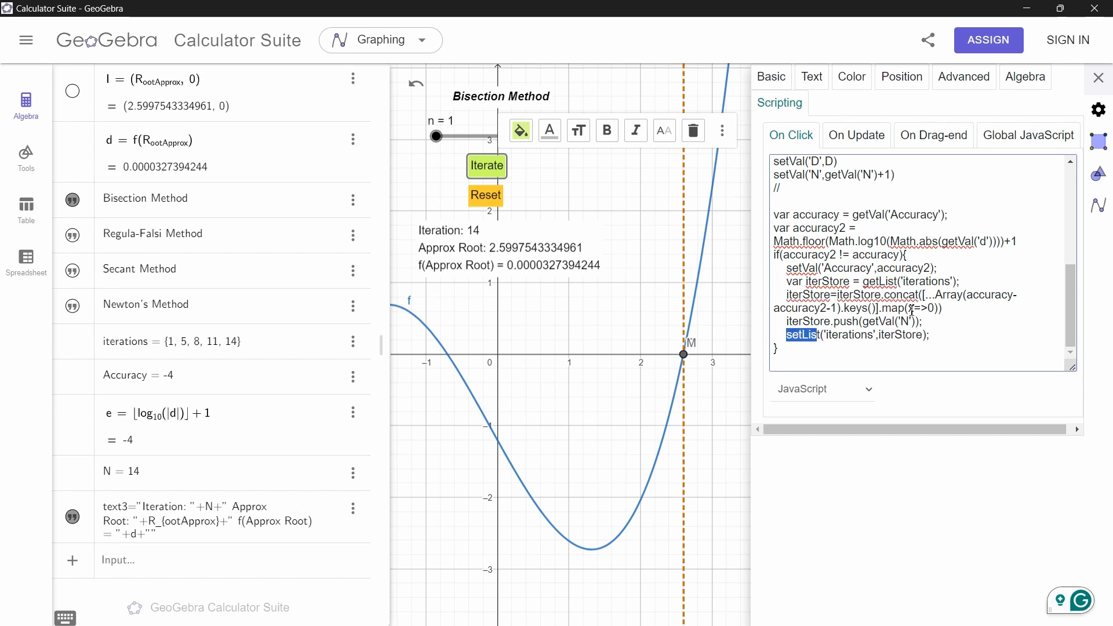
click(911, 310)
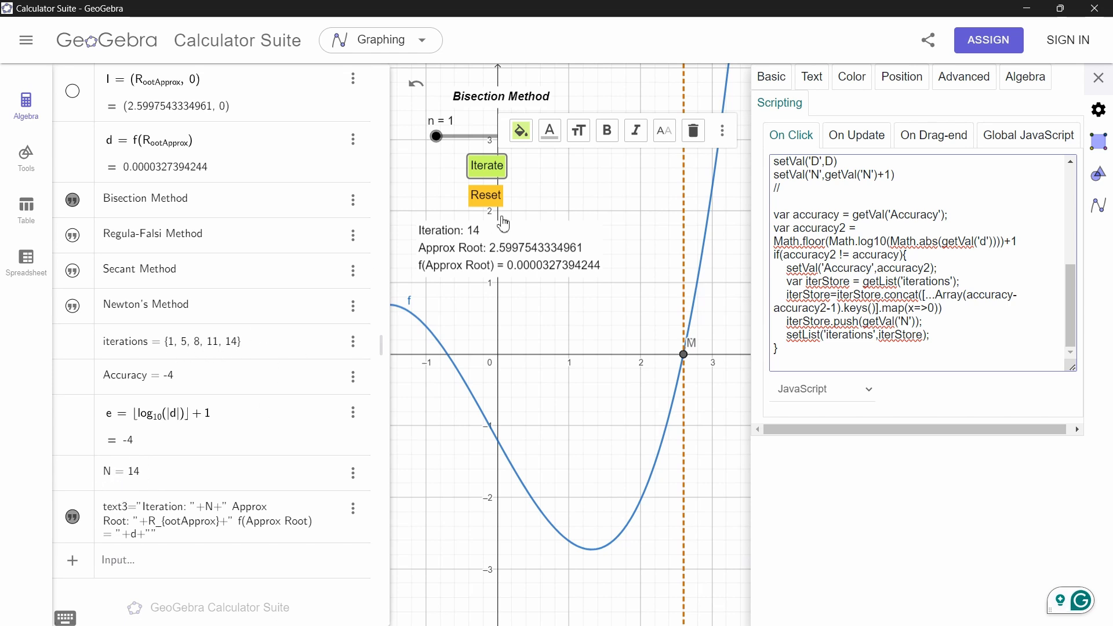
Reset the Bisection Method and run five iterations
click(487, 200)
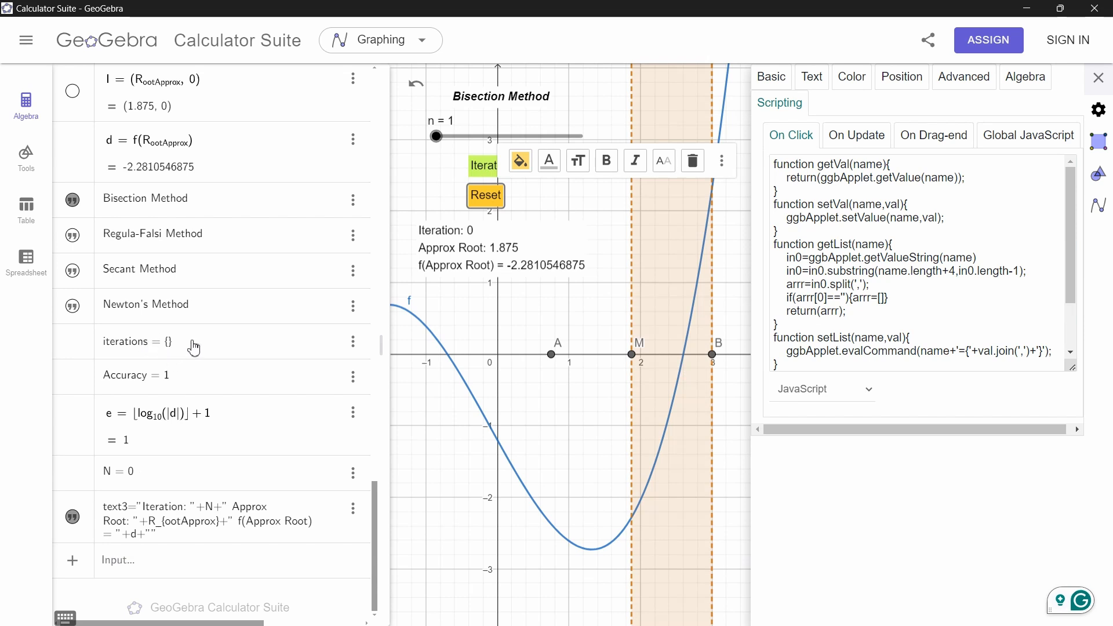
click(488, 168)
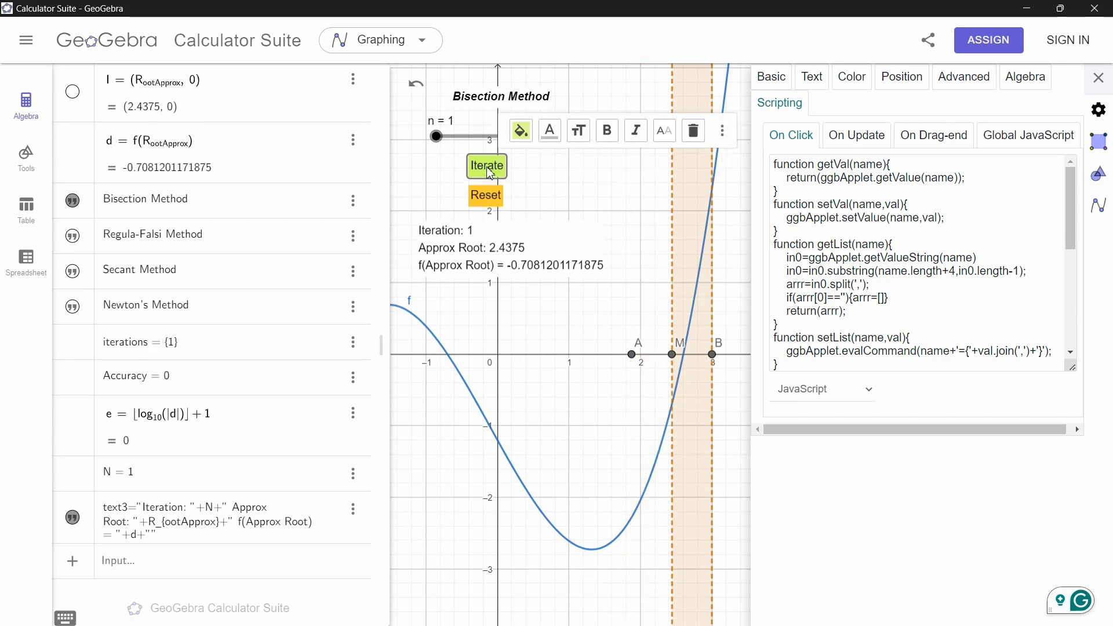
click(488, 168)
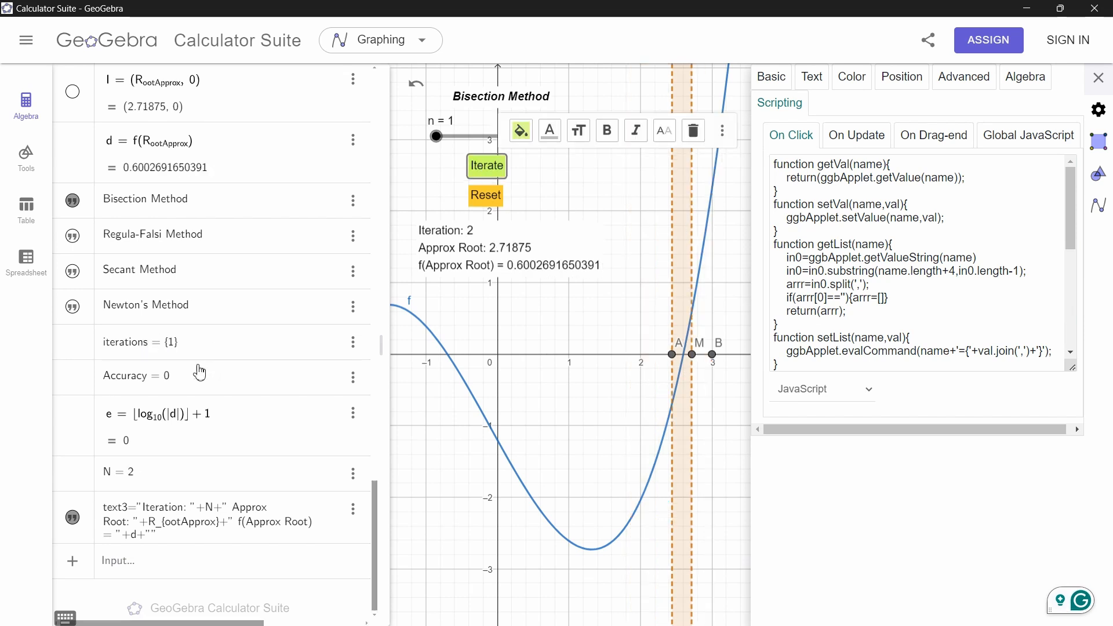
click(478, 173)
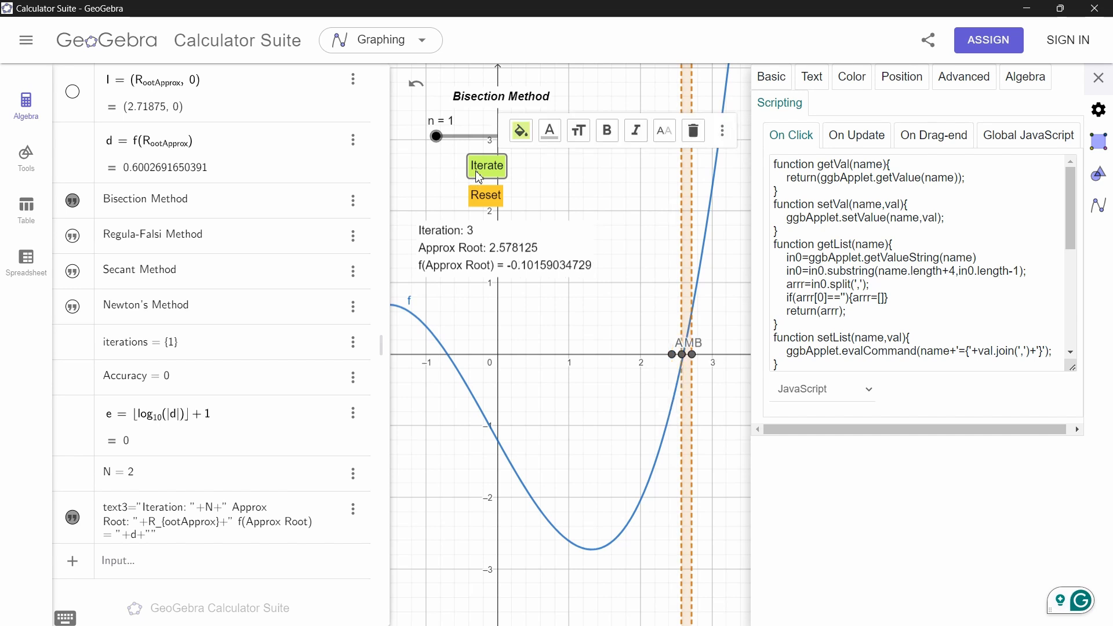
click(477, 174)
click(477, 174)
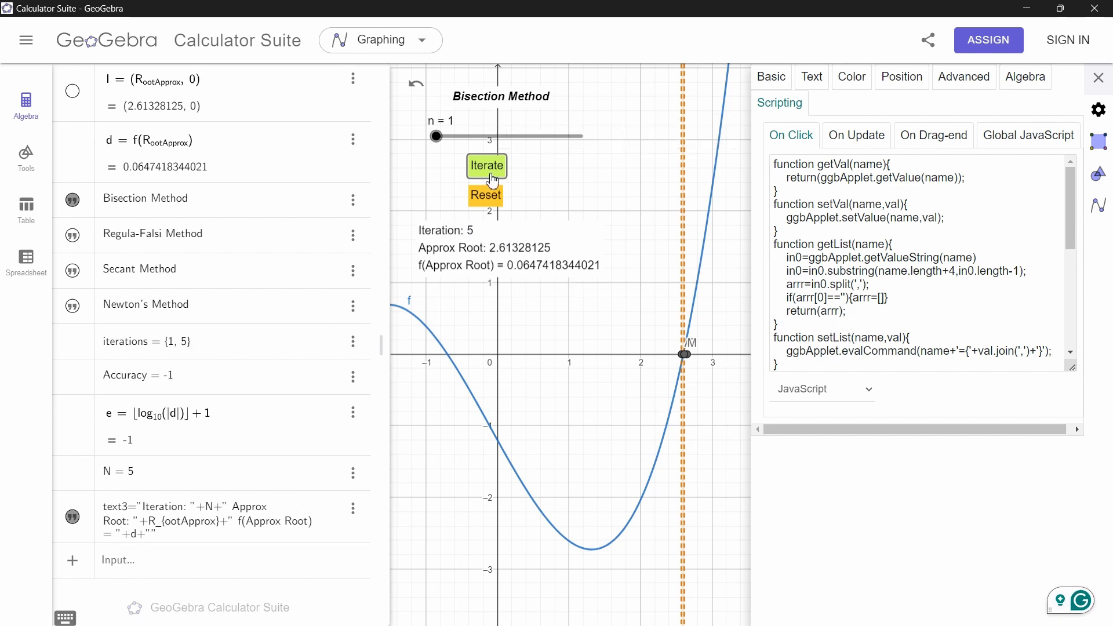
Run three more bisection iterations, cancelling the Iterate button's text dialog opened by mistake
click(487, 167)
double_click(488, 171)
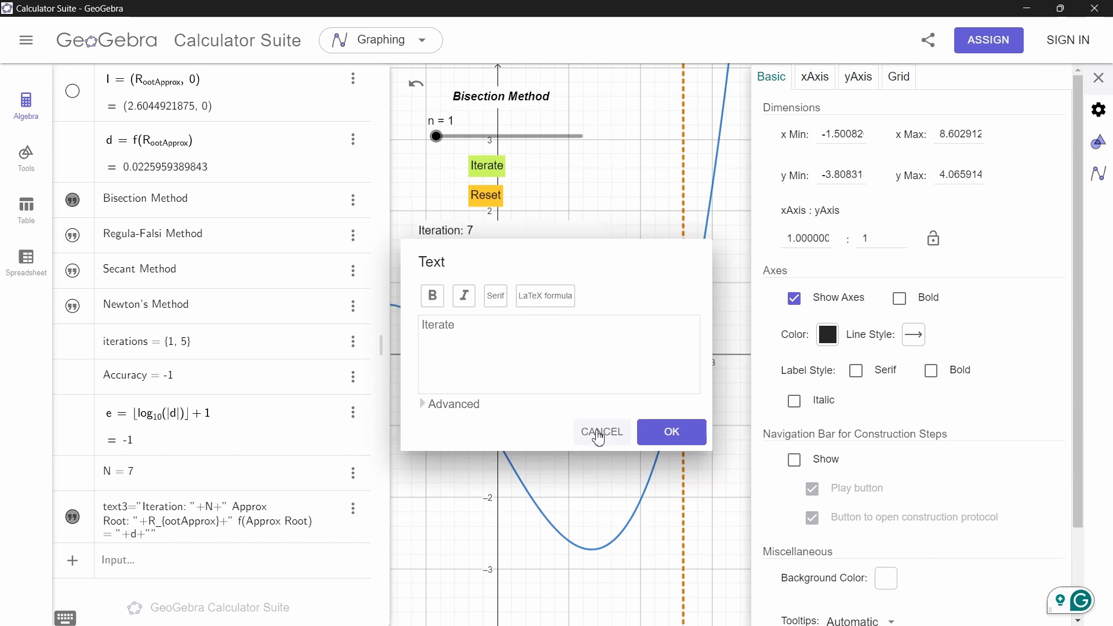
click(598, 434)
click(486, 168)
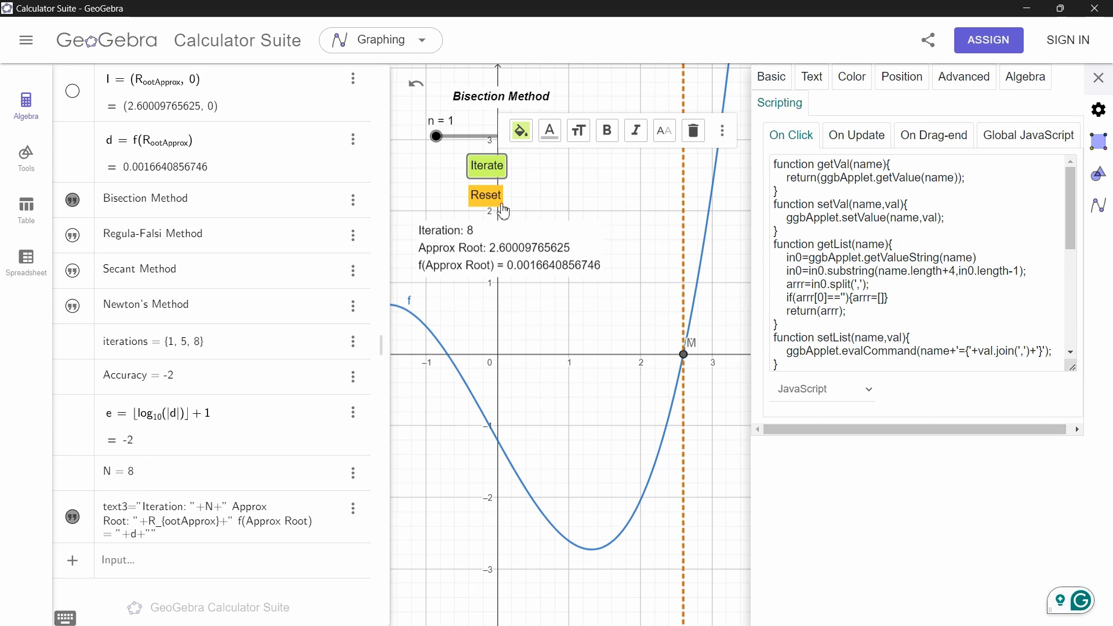
Reset, set n to 4 for Newton's Method, and run four iterations
click(502, 209)
drag(438, 149, 567, 154)
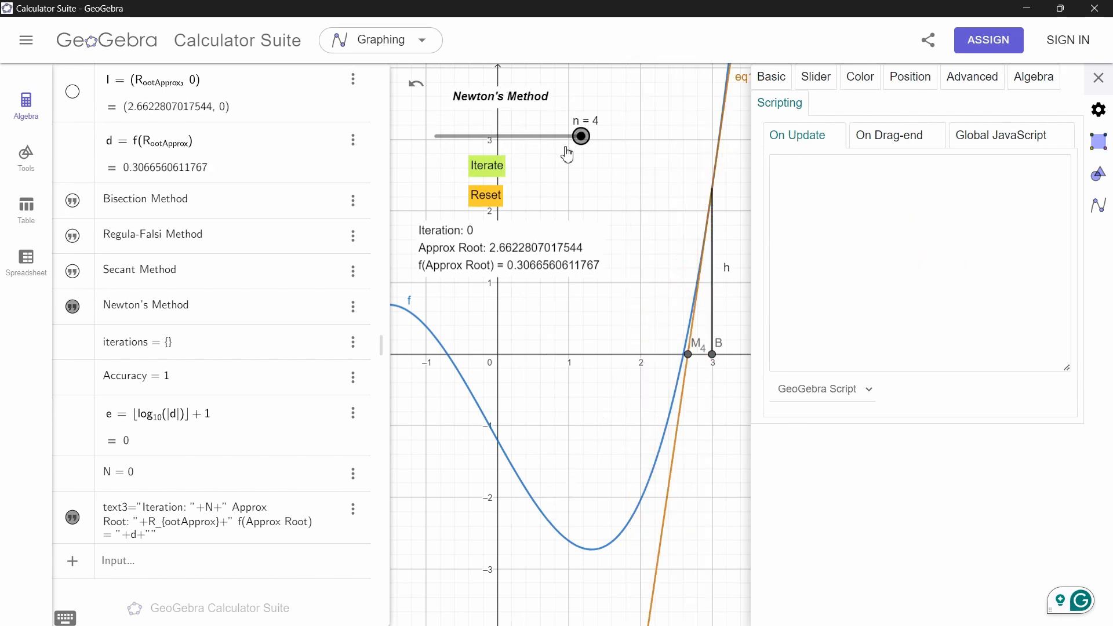
click(492, 169)
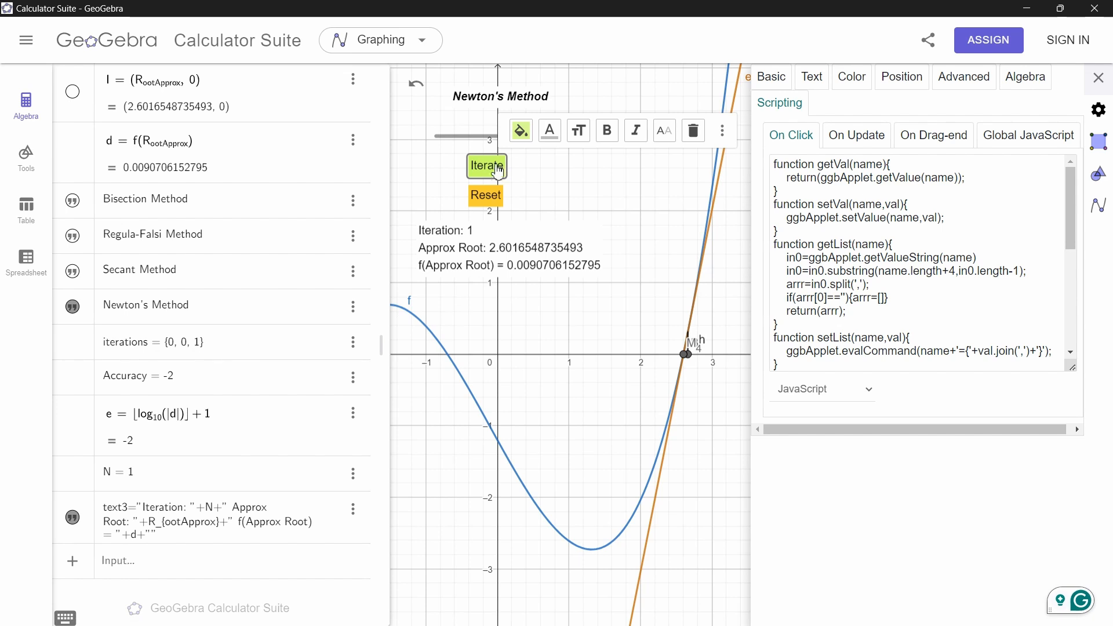
click(498, 168)
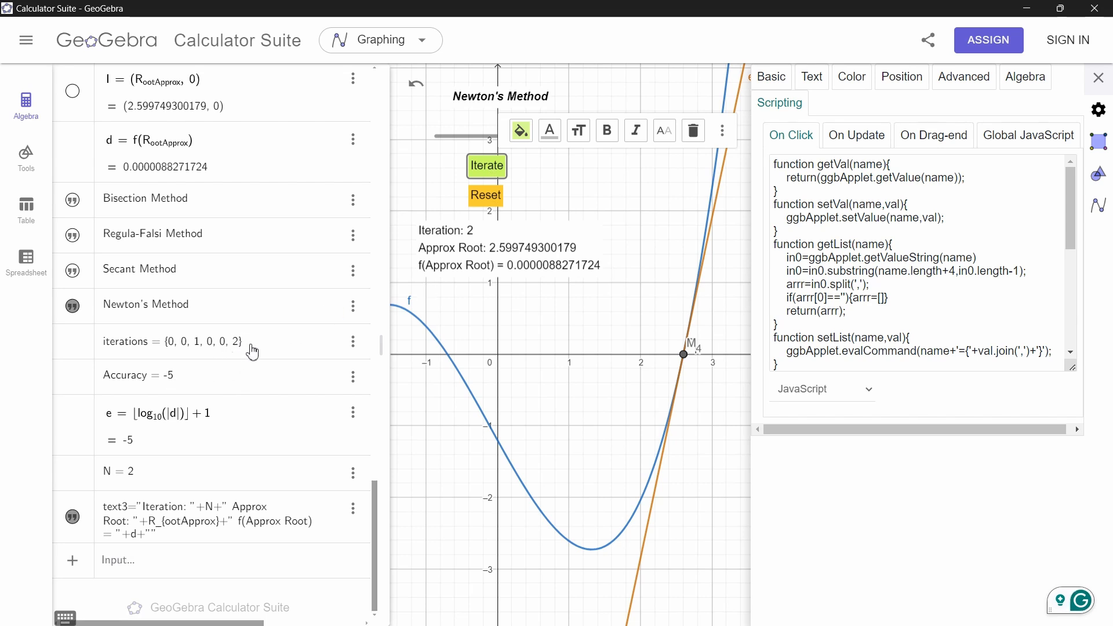
click(472, 171)
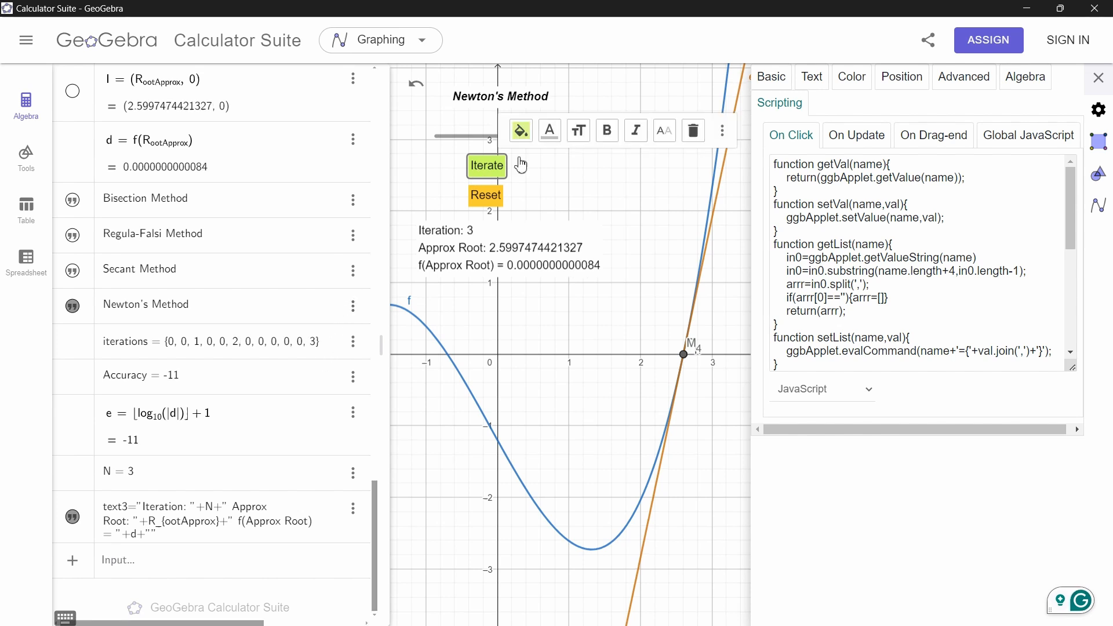
click(485, 195)
Set n to 2 for the Regula-Falsi Method, reset, and run seven iterations
drag(581, 137, 493, 141)
click(485, 168)
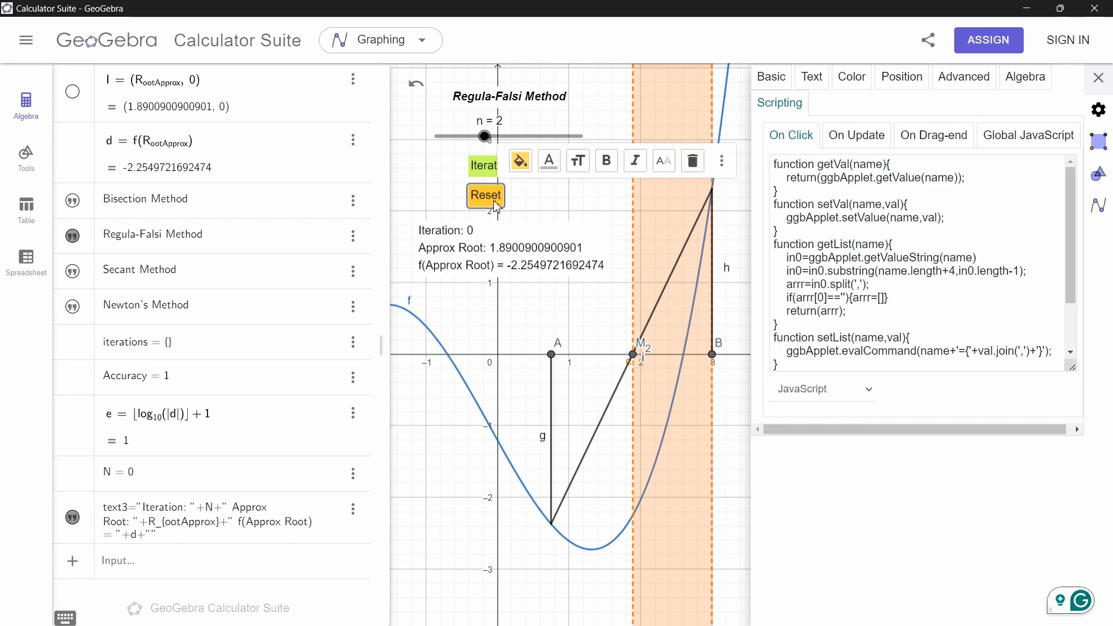
click(484, 174)
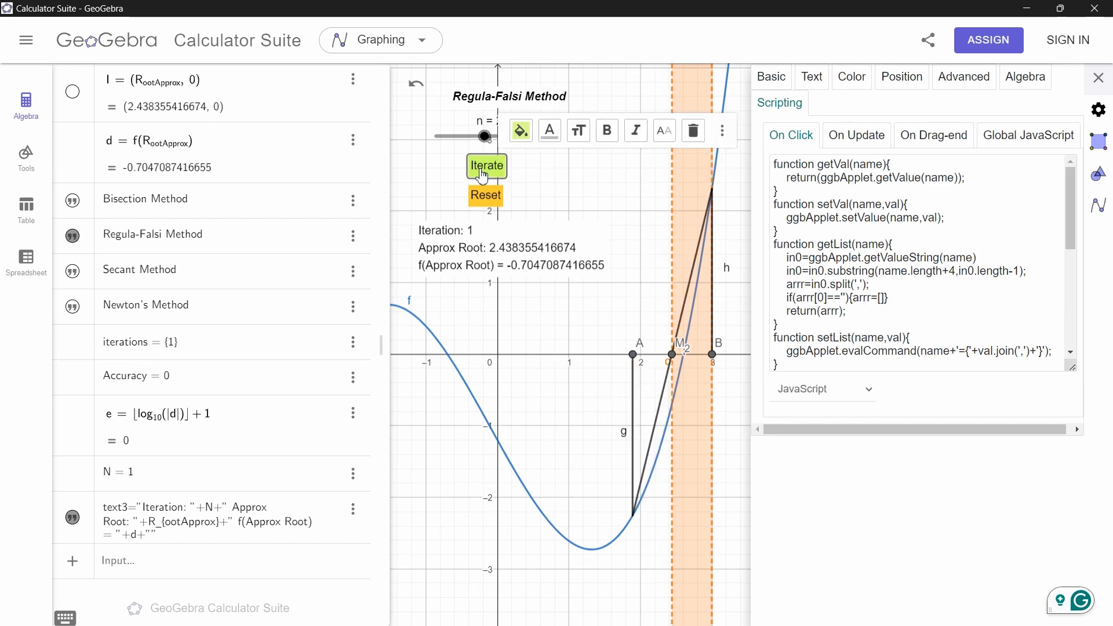
click(484, 174)
click(484, 173)
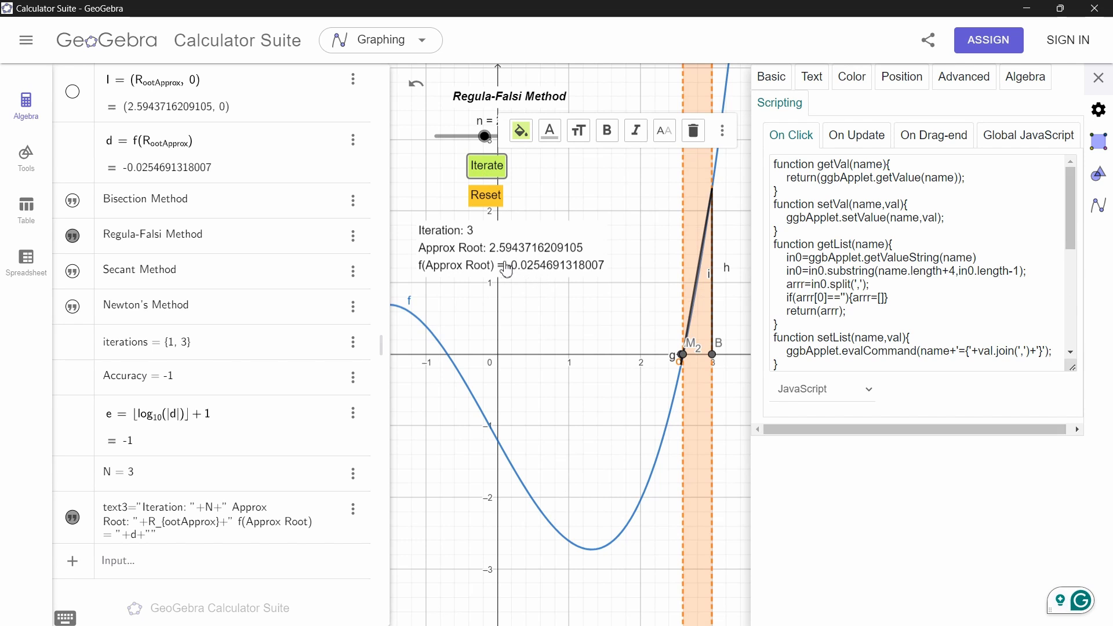
click(483, 176)
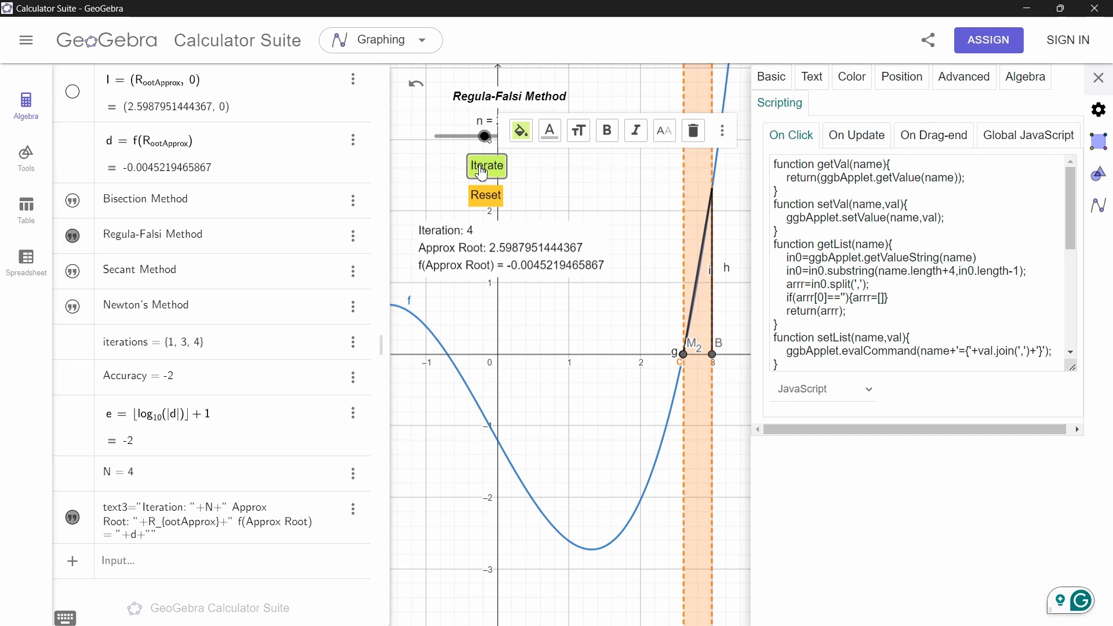
click(486, 174)
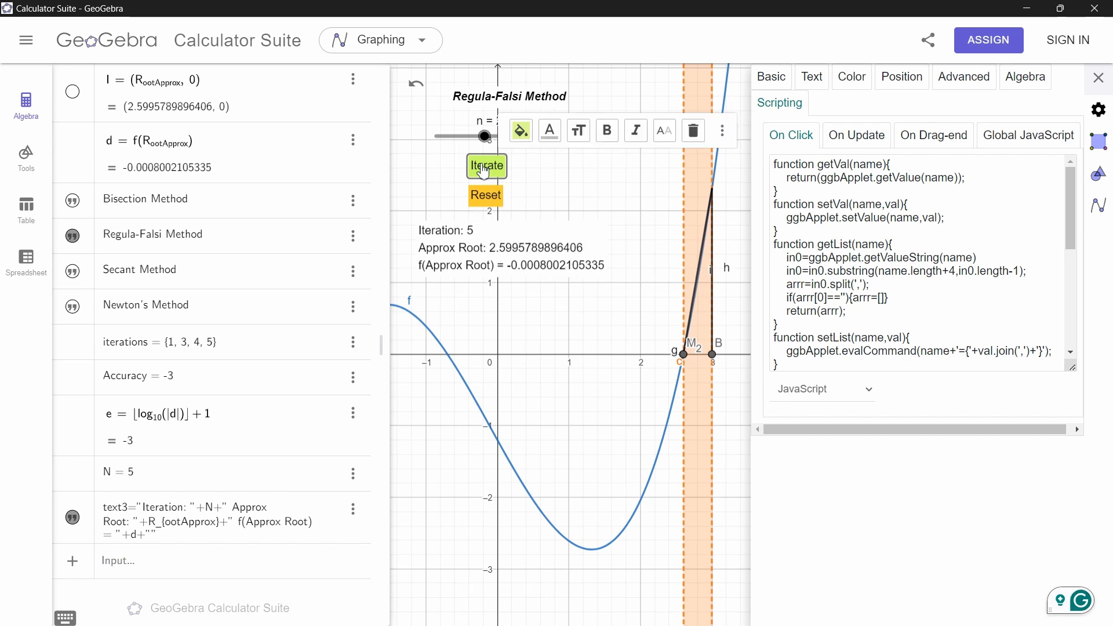
click(486, 166)
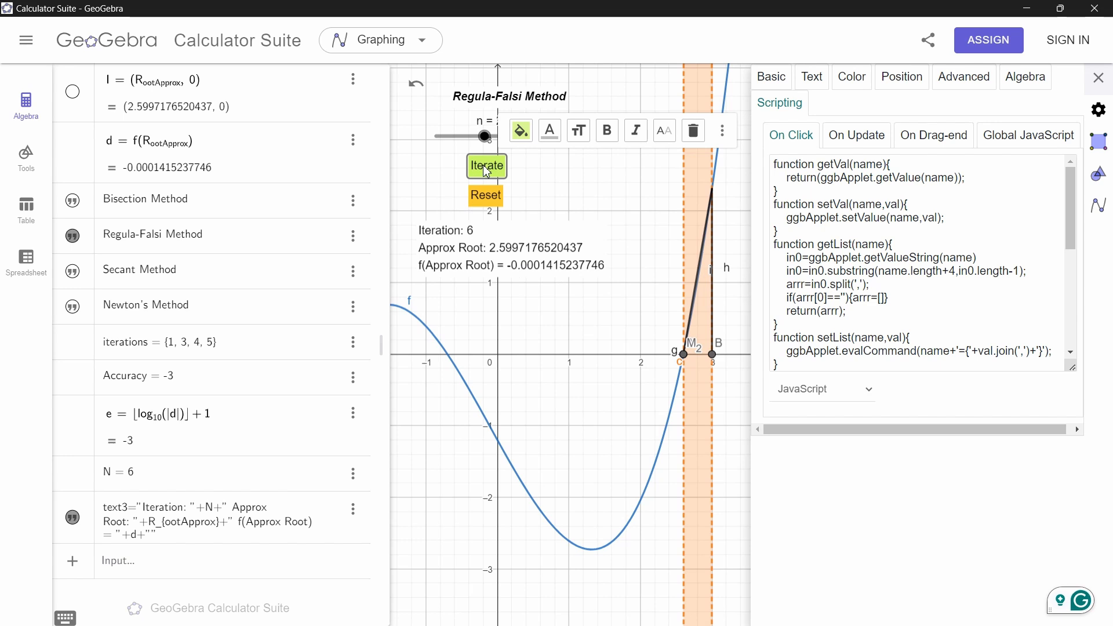
click(485, 168)
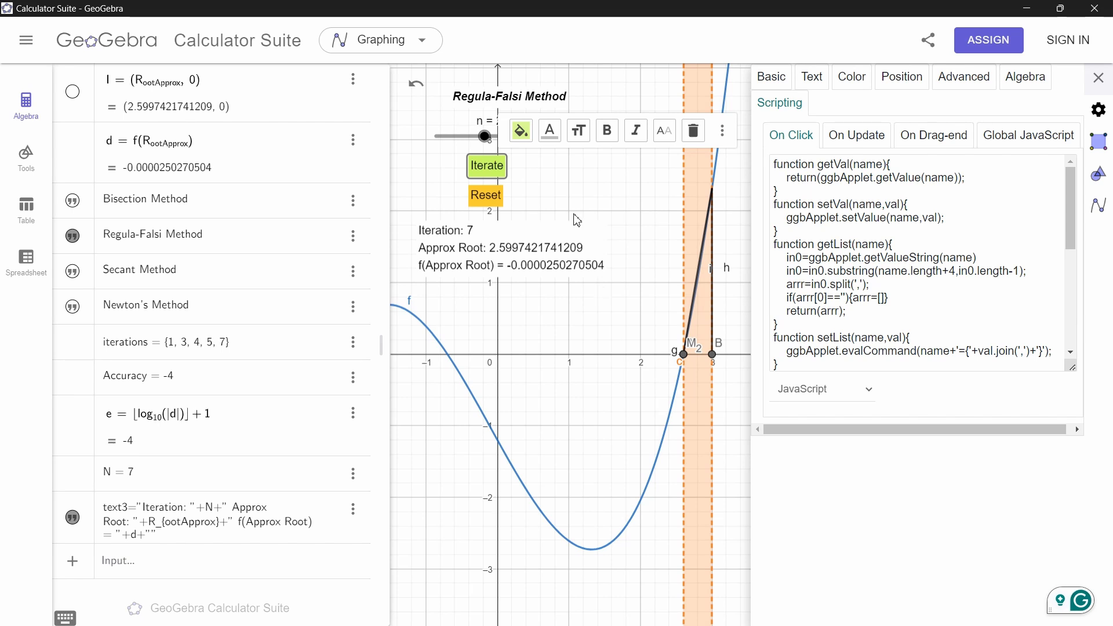
Step n through 4, 3 and 2 to compare each method's result, then close the settings and zoom in on the root
click(573, 198)
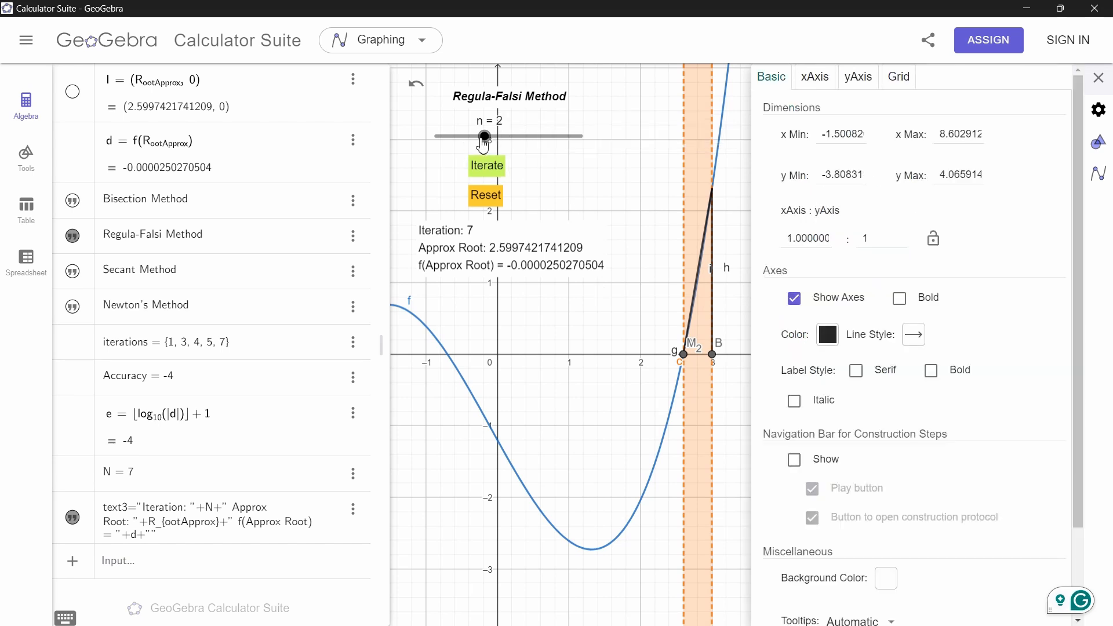
drag(484, 138, 594, 143)
click(496, 177)
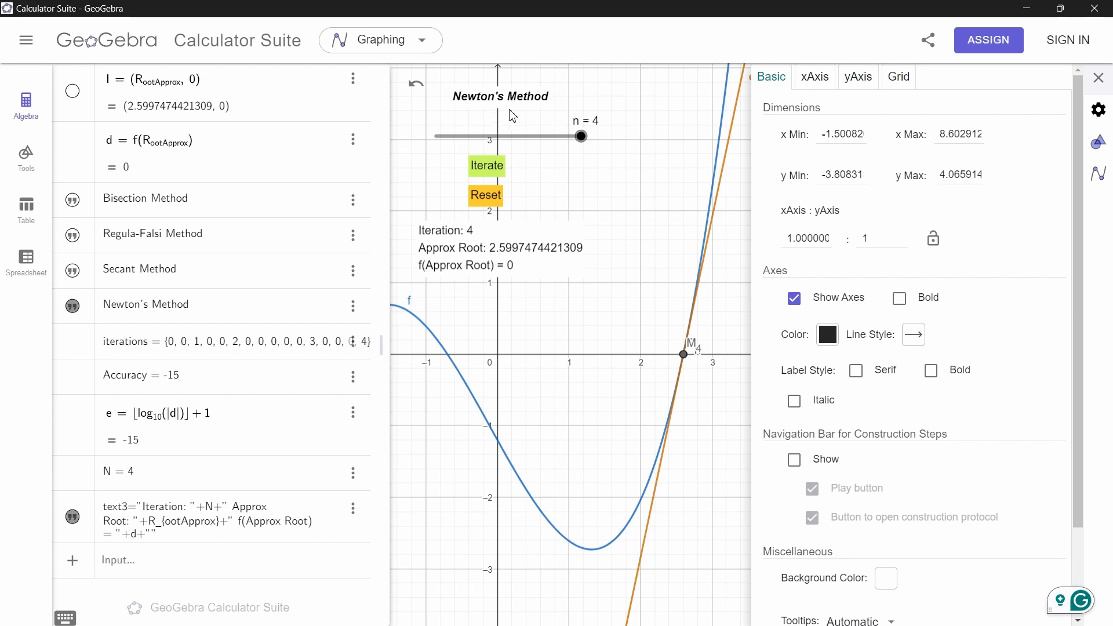
click(581, 137)
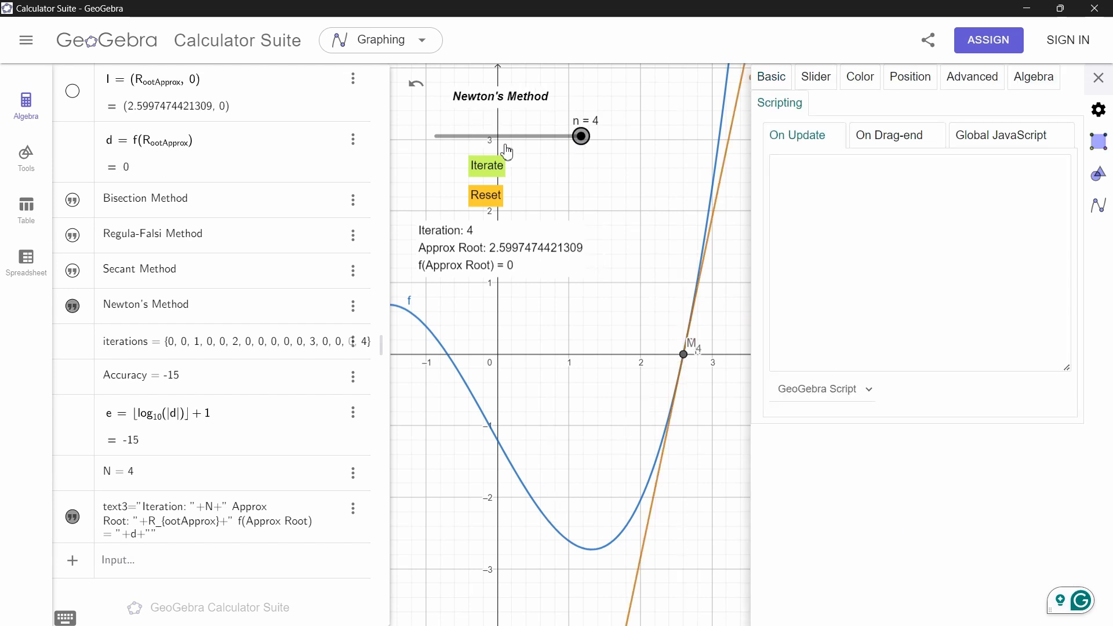
key(Left)
key(Left)
key(Right)
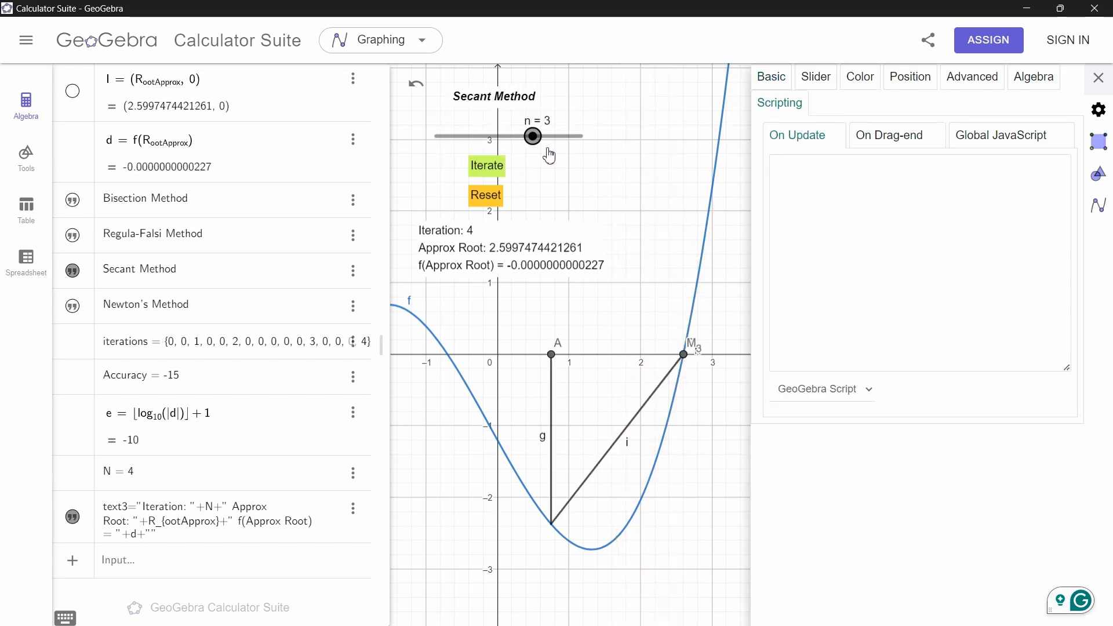
key(Left)
key(Escape)
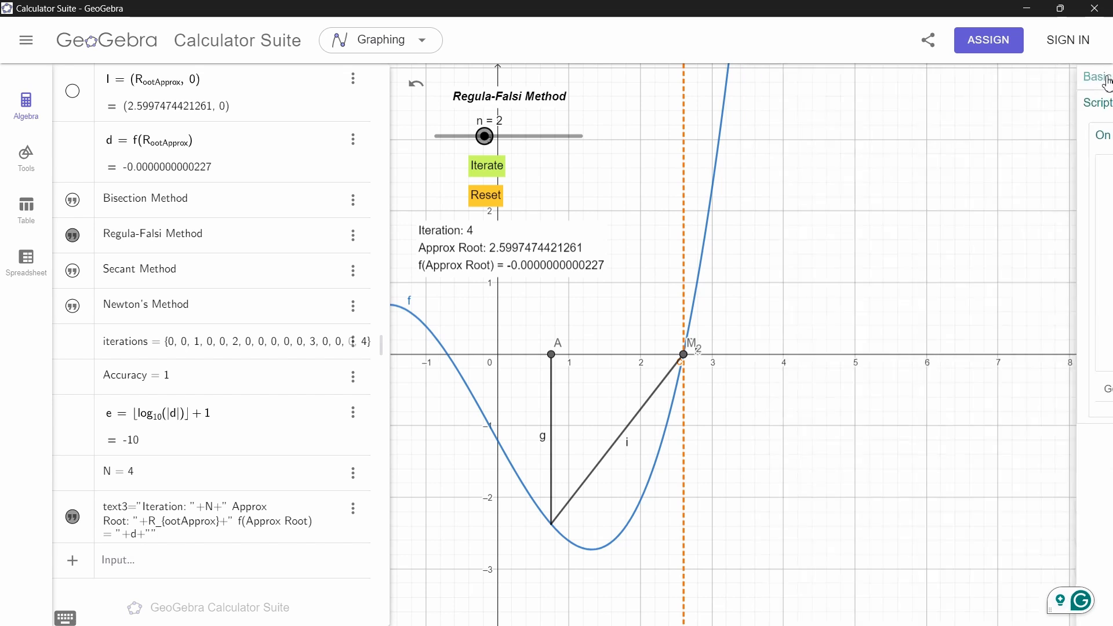
scroll(691, 369, up, 5)
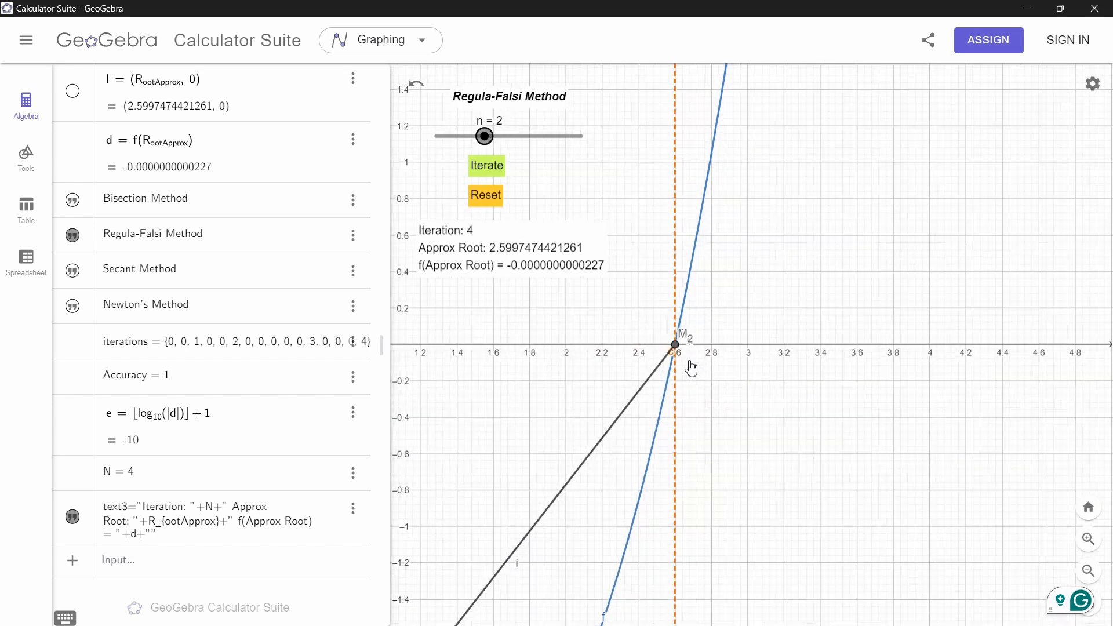
Drag point A to about x = 3.7, beyond the root, then reset the Regula-Falsi construction
scroll(553, 353, down, 5)
scroll(555, 354, down, 1)
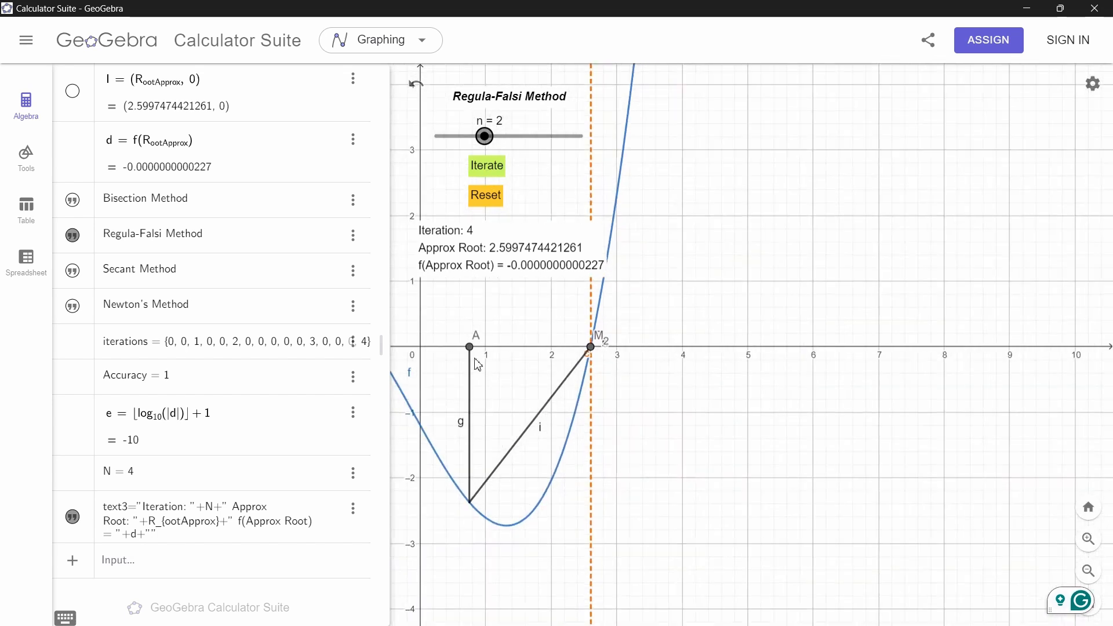
drag(467, 345, 663, 346)
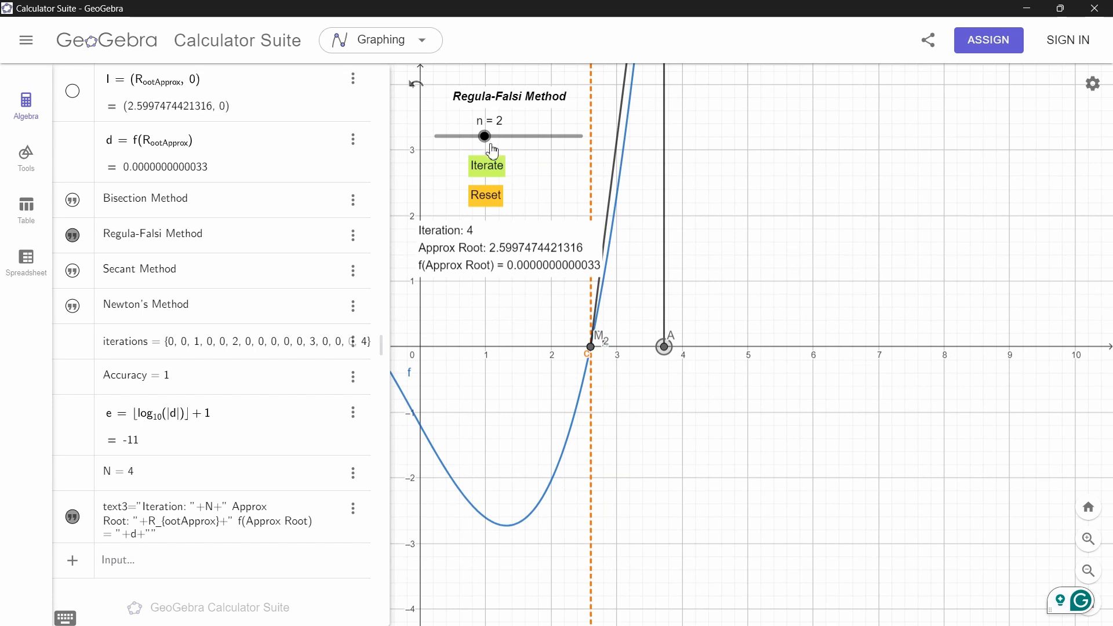
click(487, 196)
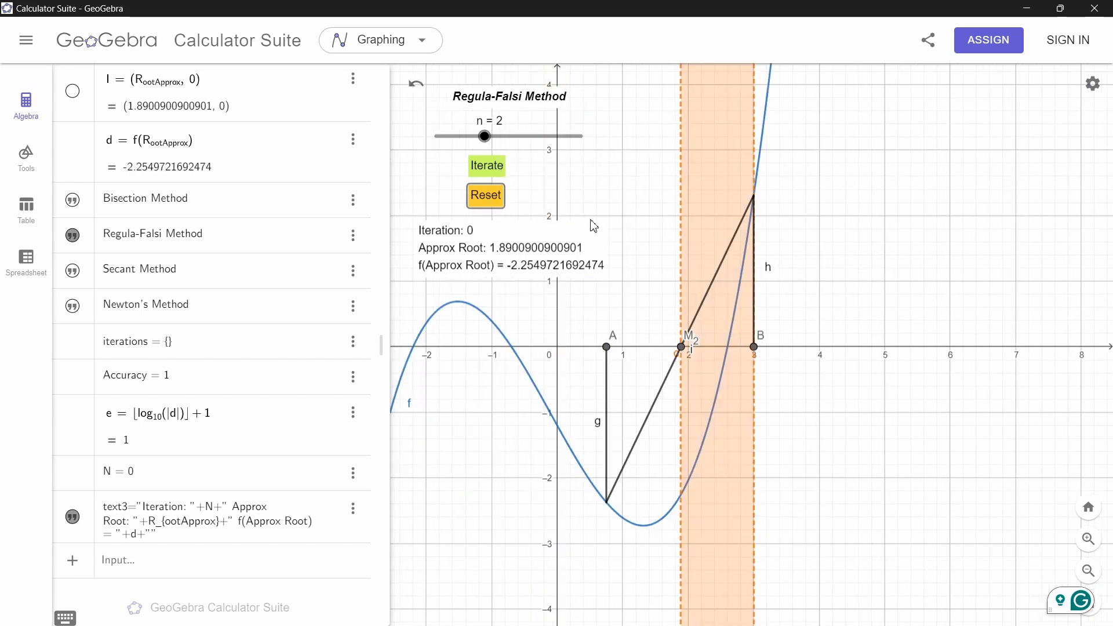
Run four Regula-Falsi iterations from the reset starting interval
click(499, 169)
click(503, 172)
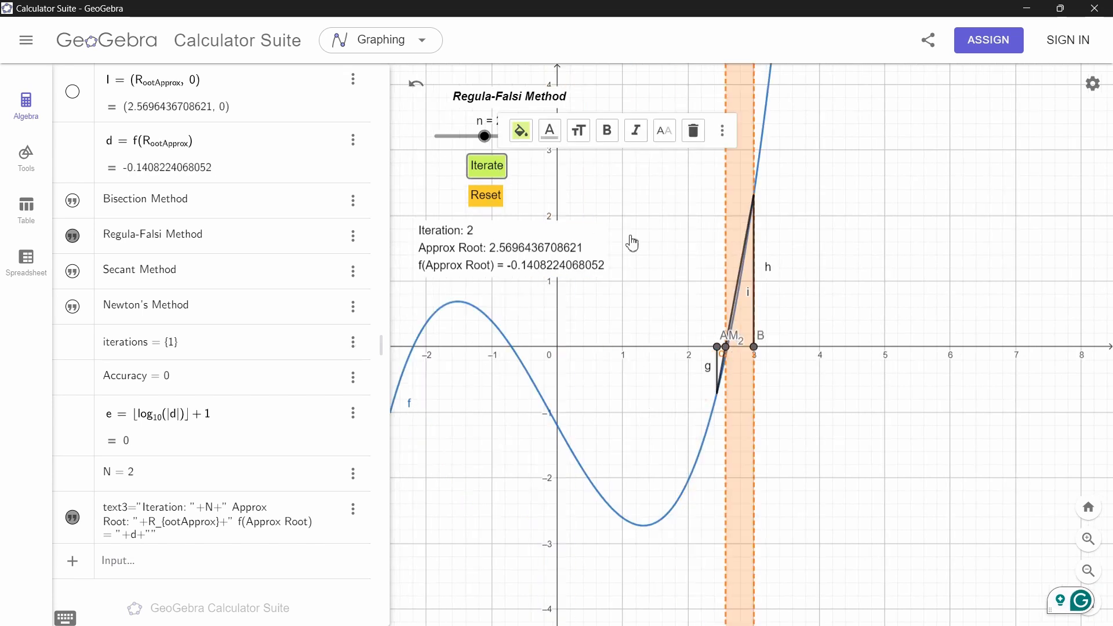
scroll(729, 360, up, 10)
scroll(729, 359, up, 5)
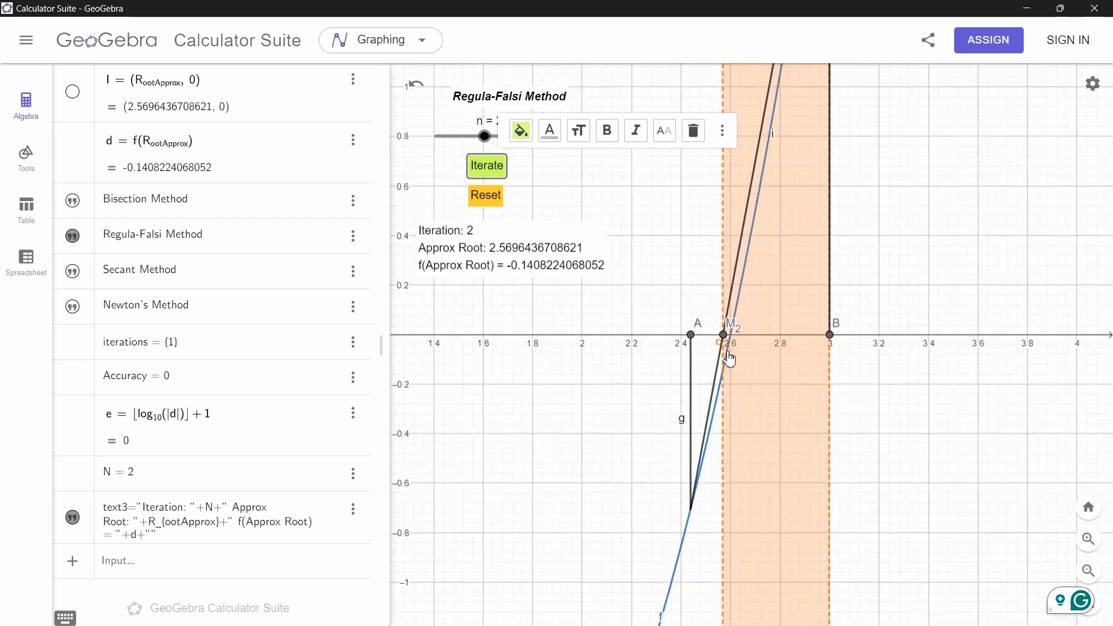
click(493, 167)
scroll(748, 314, up, 5)
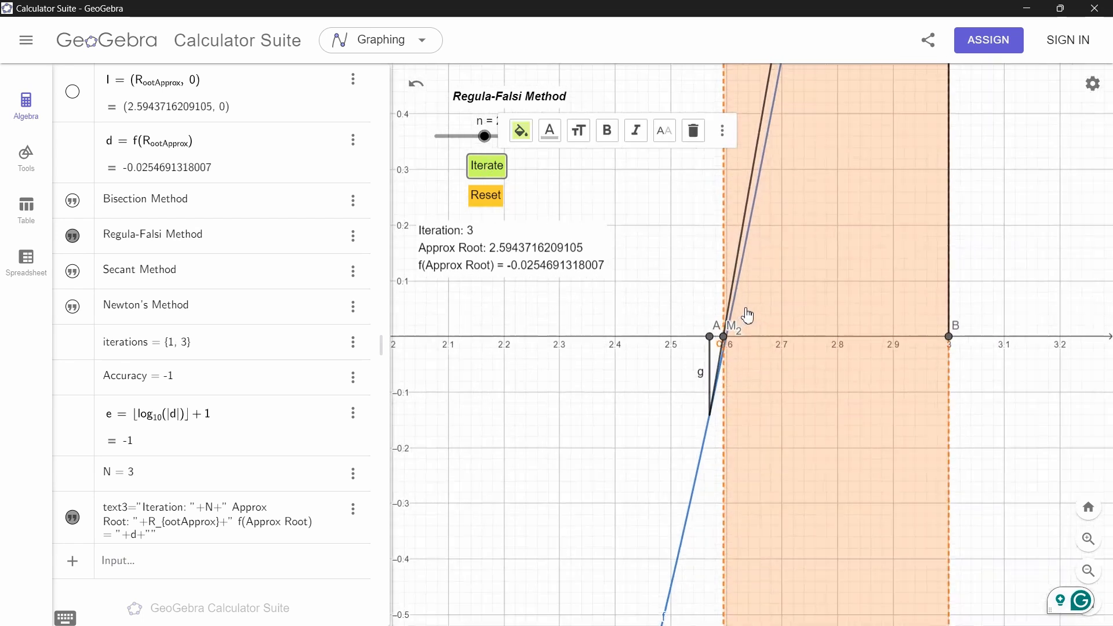
click(490, 168)
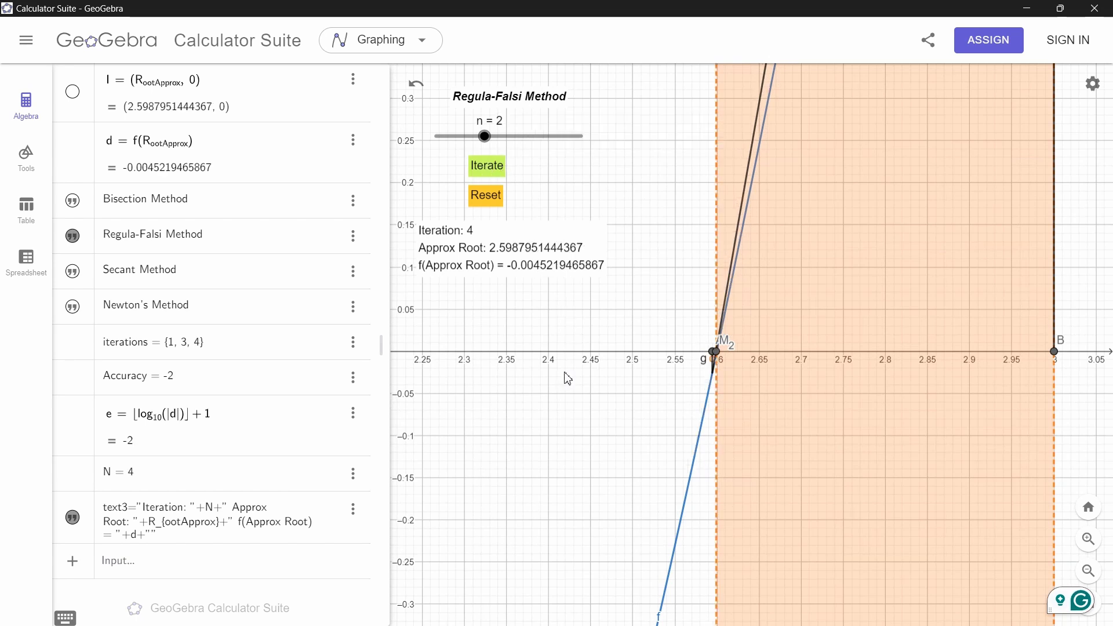
scroll(582, 370, down, 3)
scroll(620, 340, down, 6)
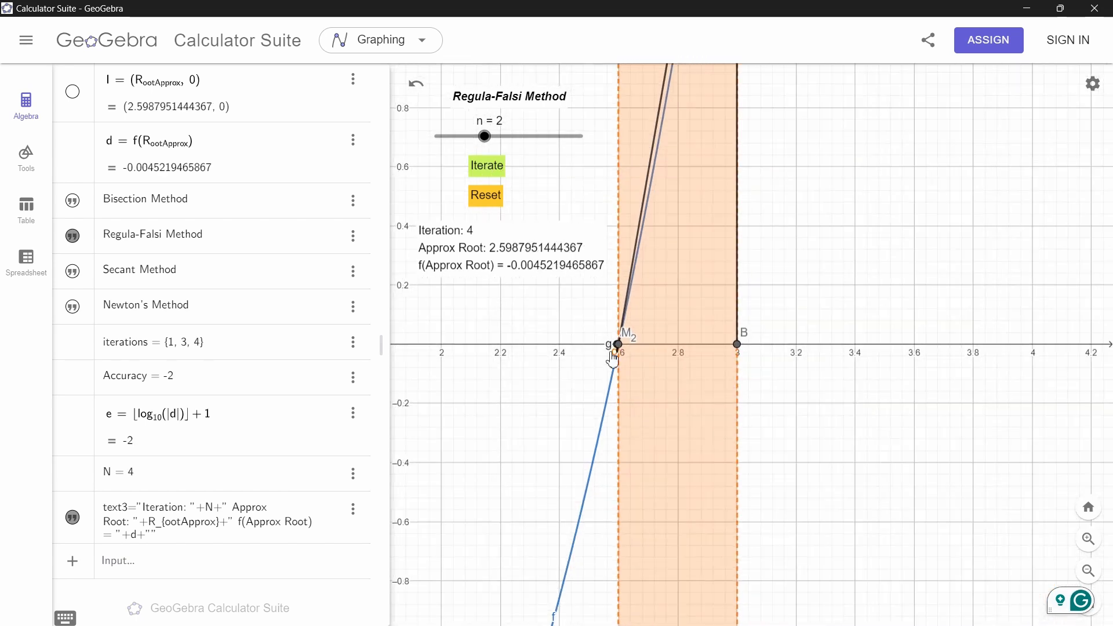
scroll(818, 331, down, 1)
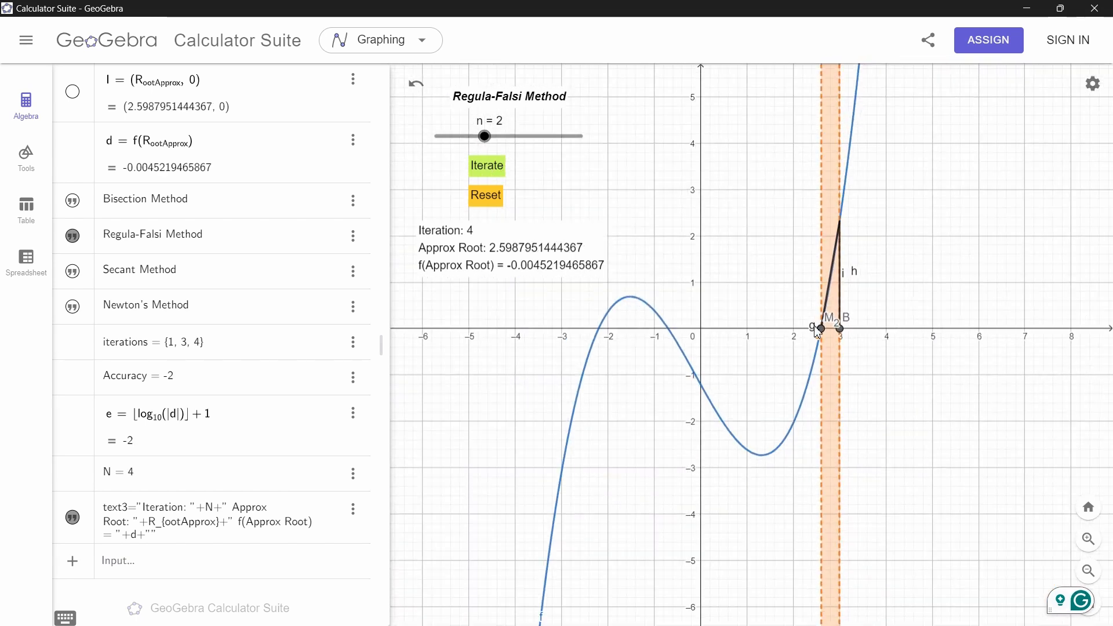